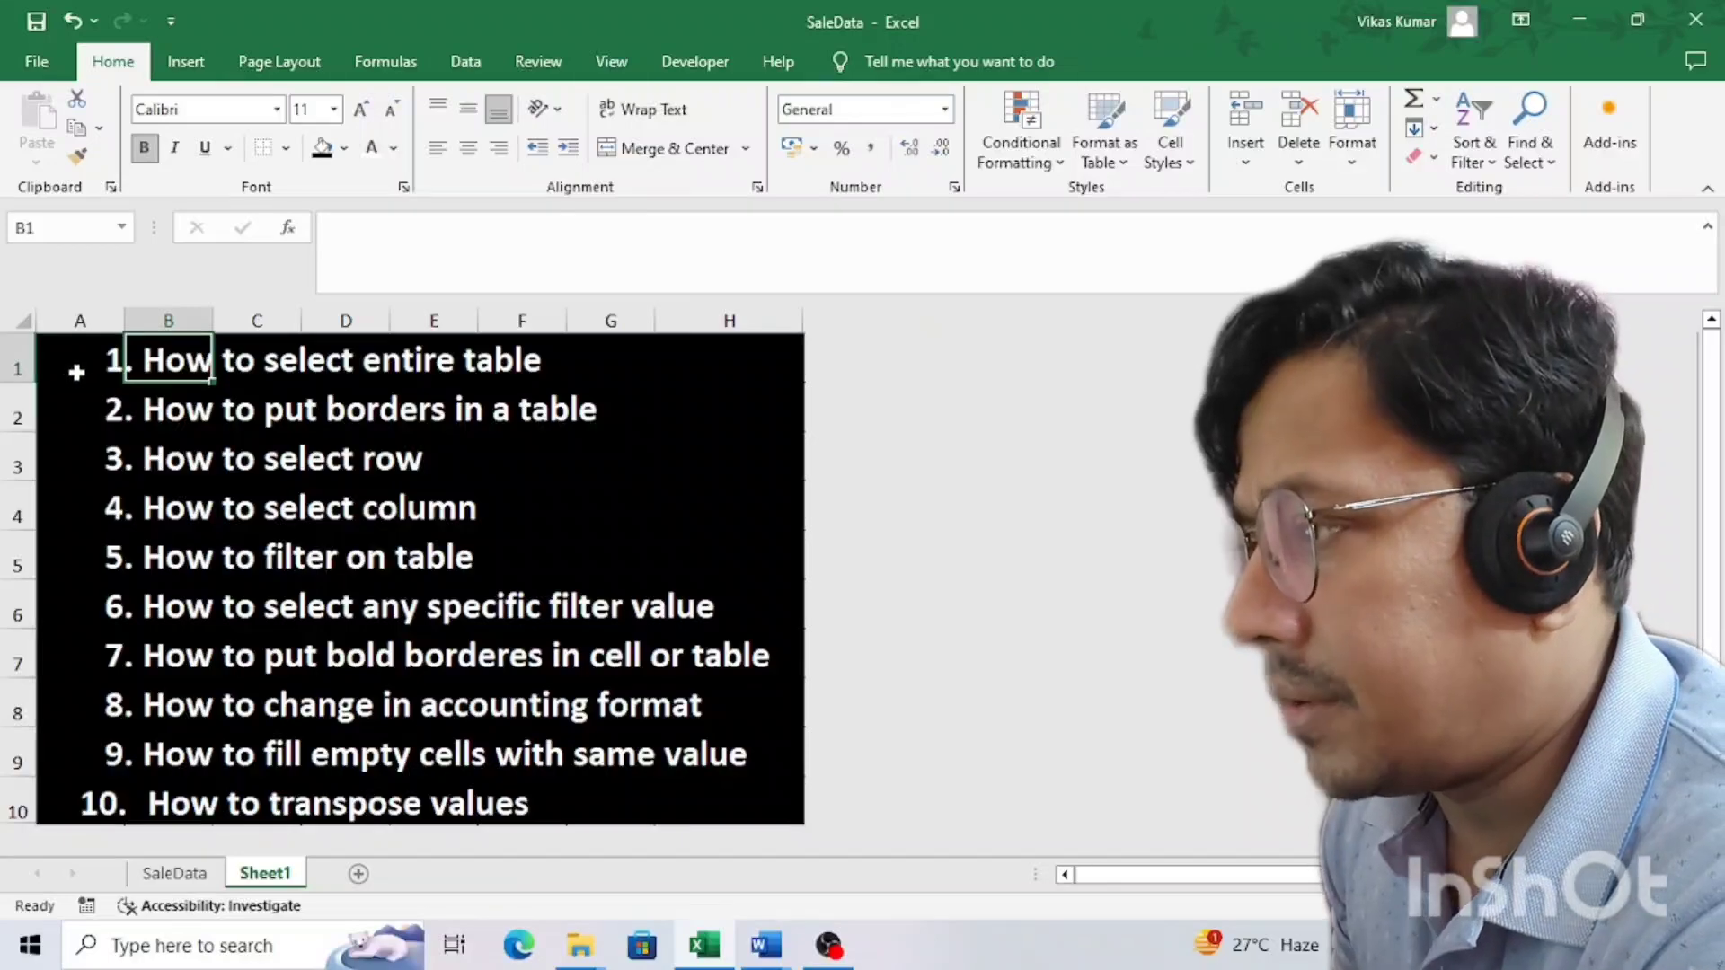
- On the SaleData sheet, practise selecting the whole sales table with Ctrl+Shift+End and Ctrl+A
{"action": "left_click", "coordinate": [77, 372]}
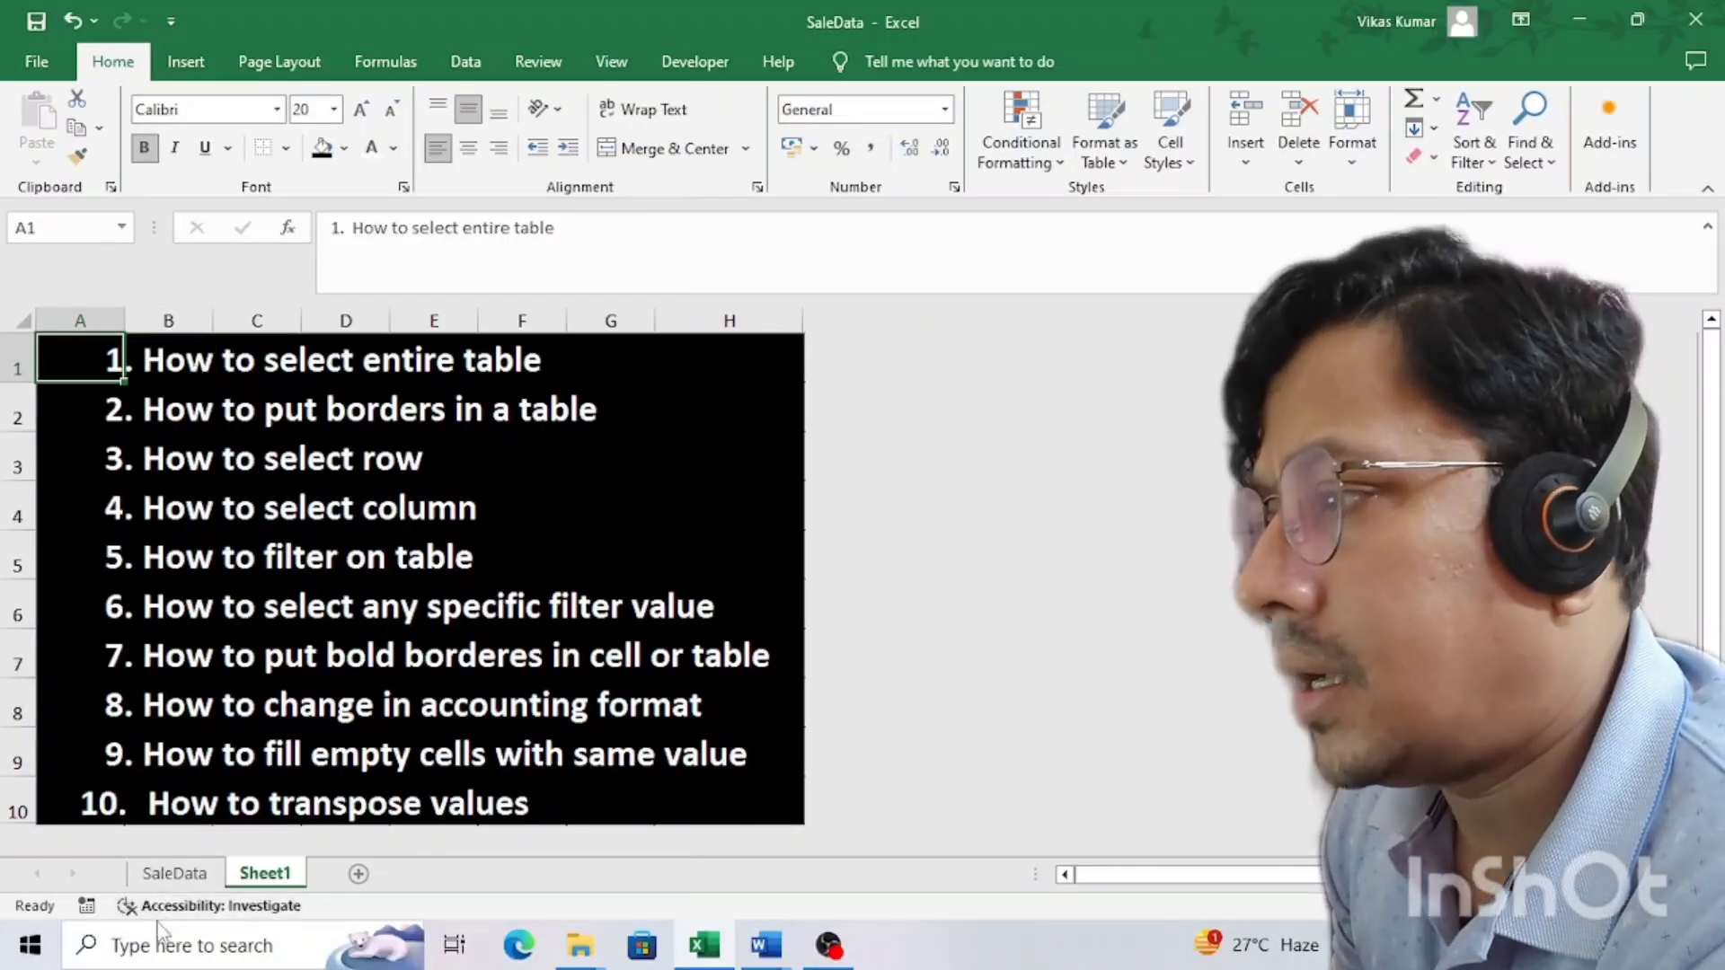
{"action": "left_click", "coordinate": [171, 879]}
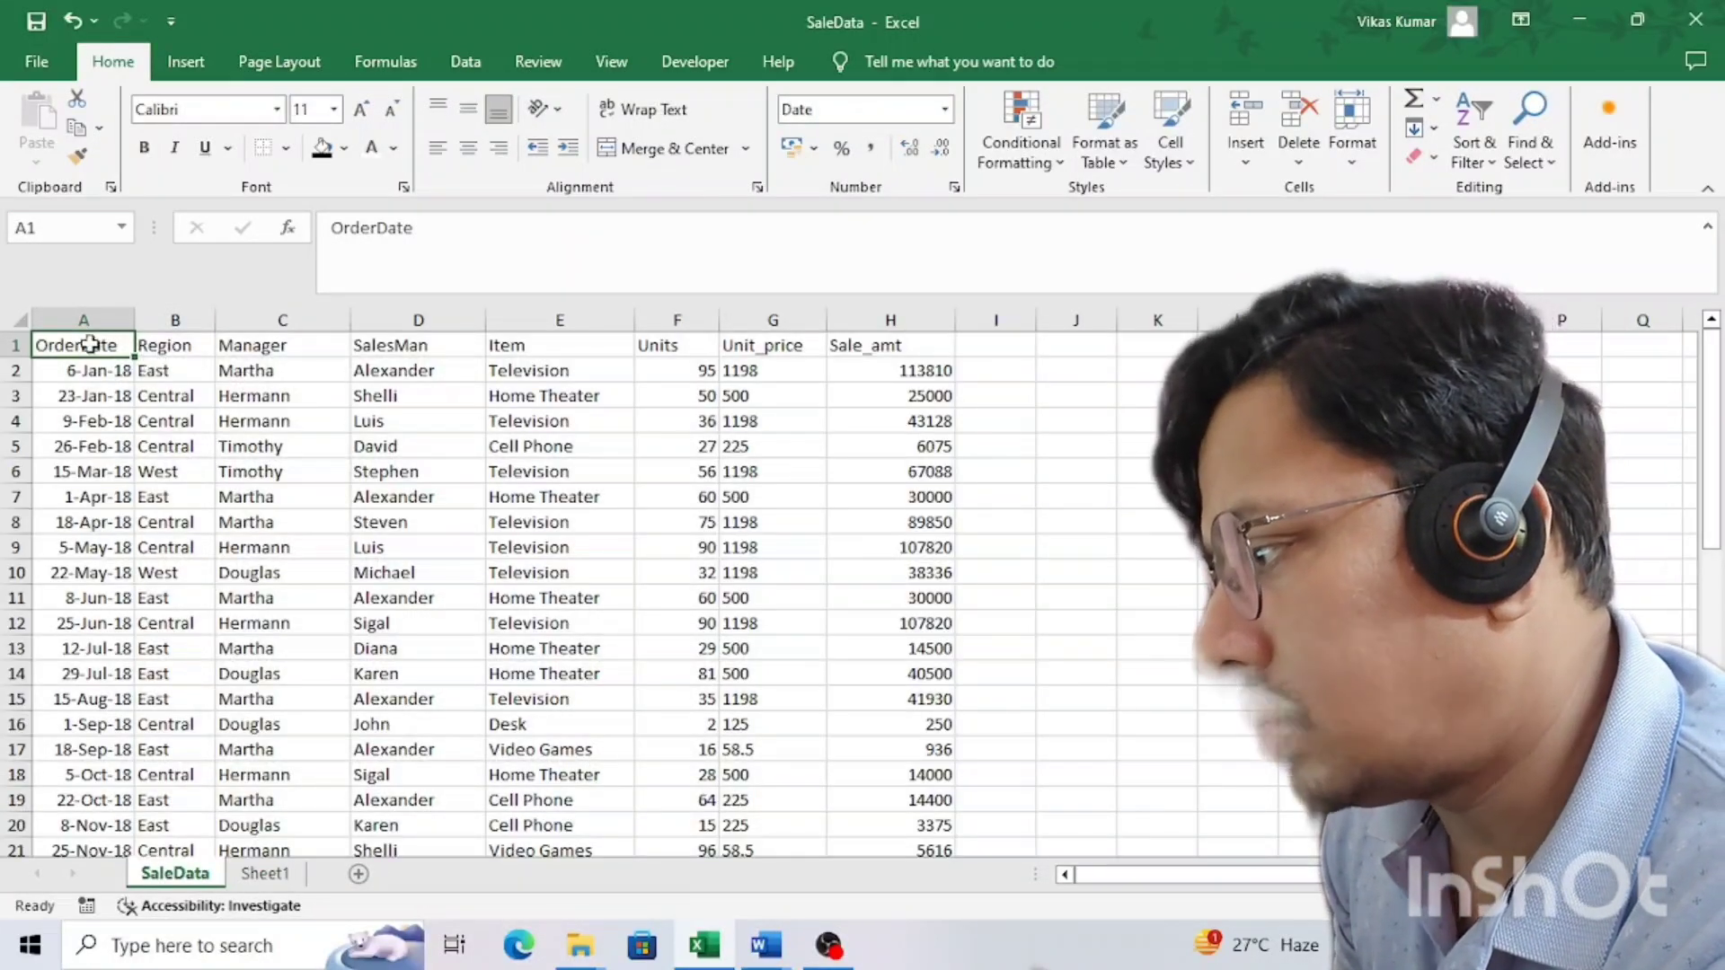
{"action": "mouse_move", "coordinate": [108, 345]}
{"action": "left_mouse_down"}
{"action": "mouse_move", "coordinate": [812, 780]}
{"action": "mouse_move", "coordinate": [935, 800]}
{"action": "left_mouse_up"}
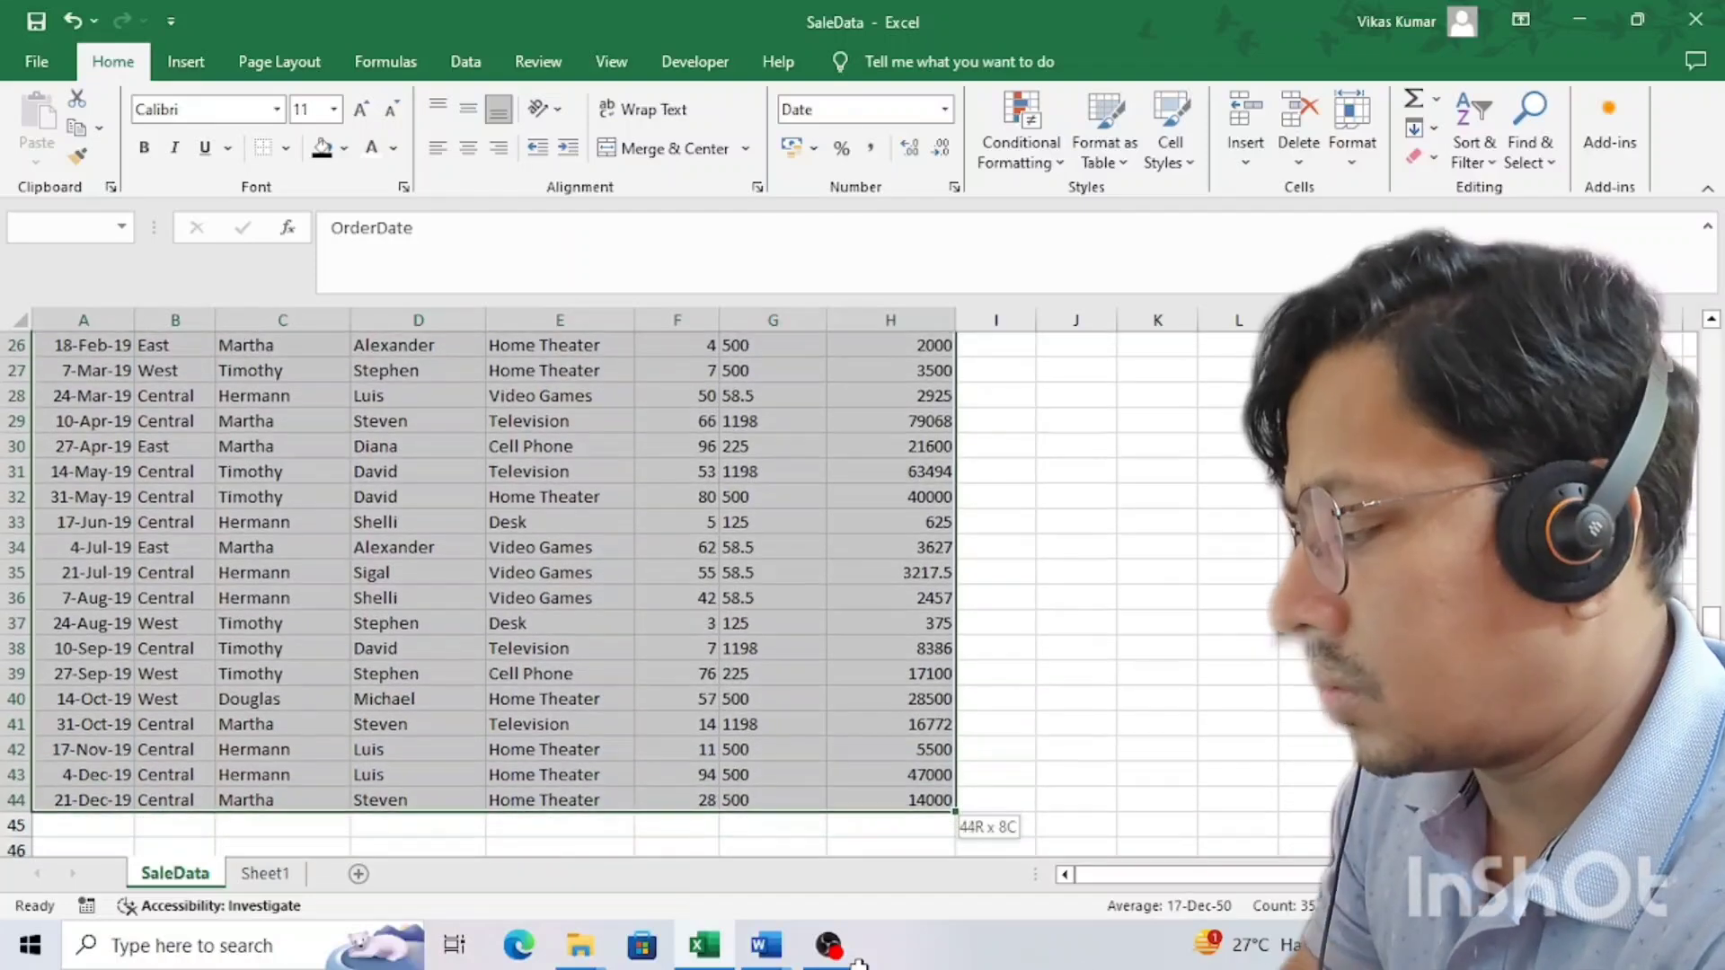
{"action": "scroll", "coordinate": [698, 685], "scroll_direction": "up", "scroll_amount": 8}
{"action": "key", "text": "ctrl+Home"}
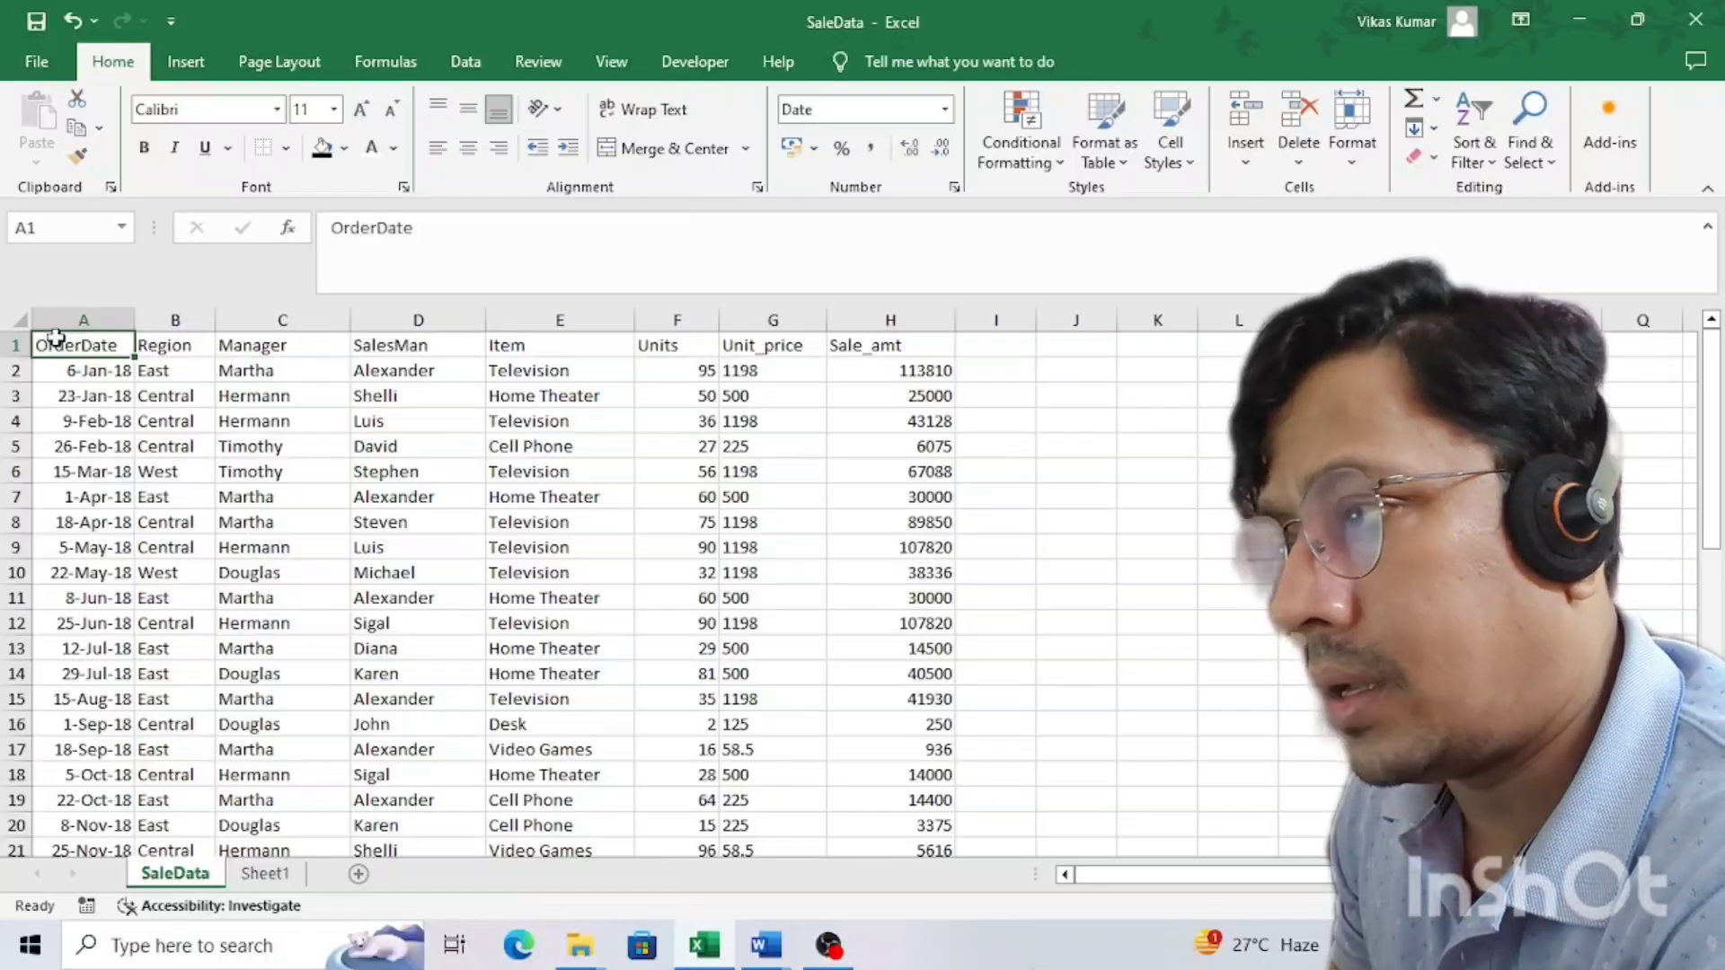
{"action": "key", "text": "ctrl+shift+End"}
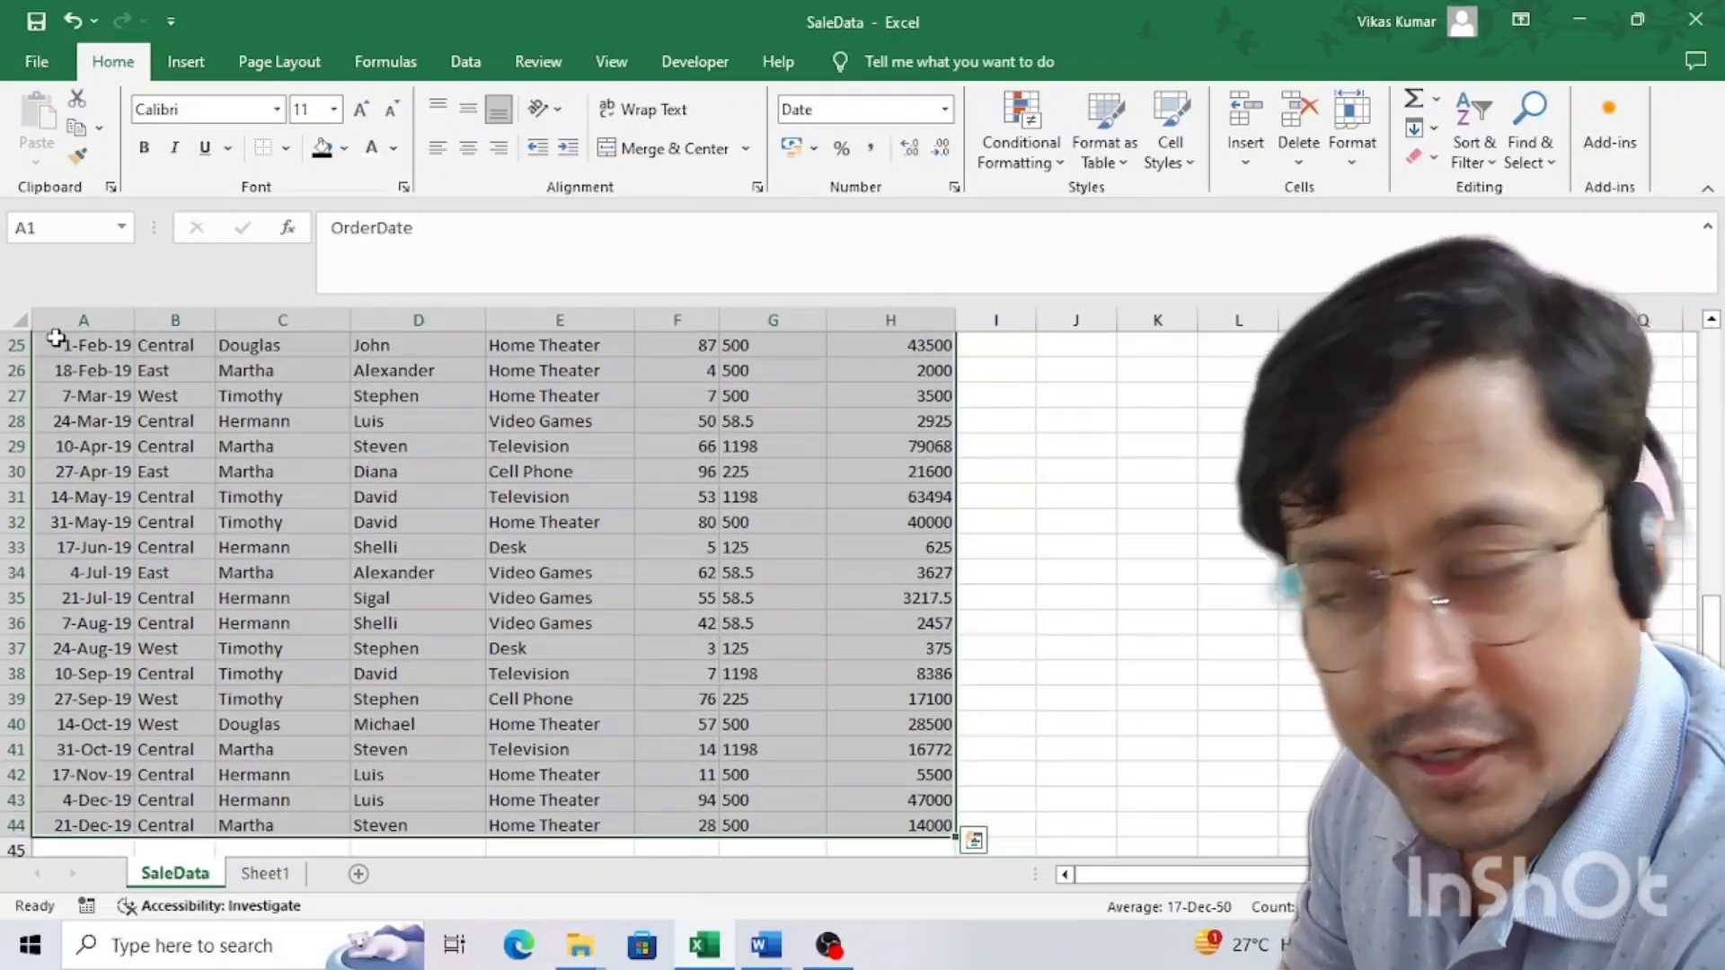
{"action": "key", "text": "Down"}
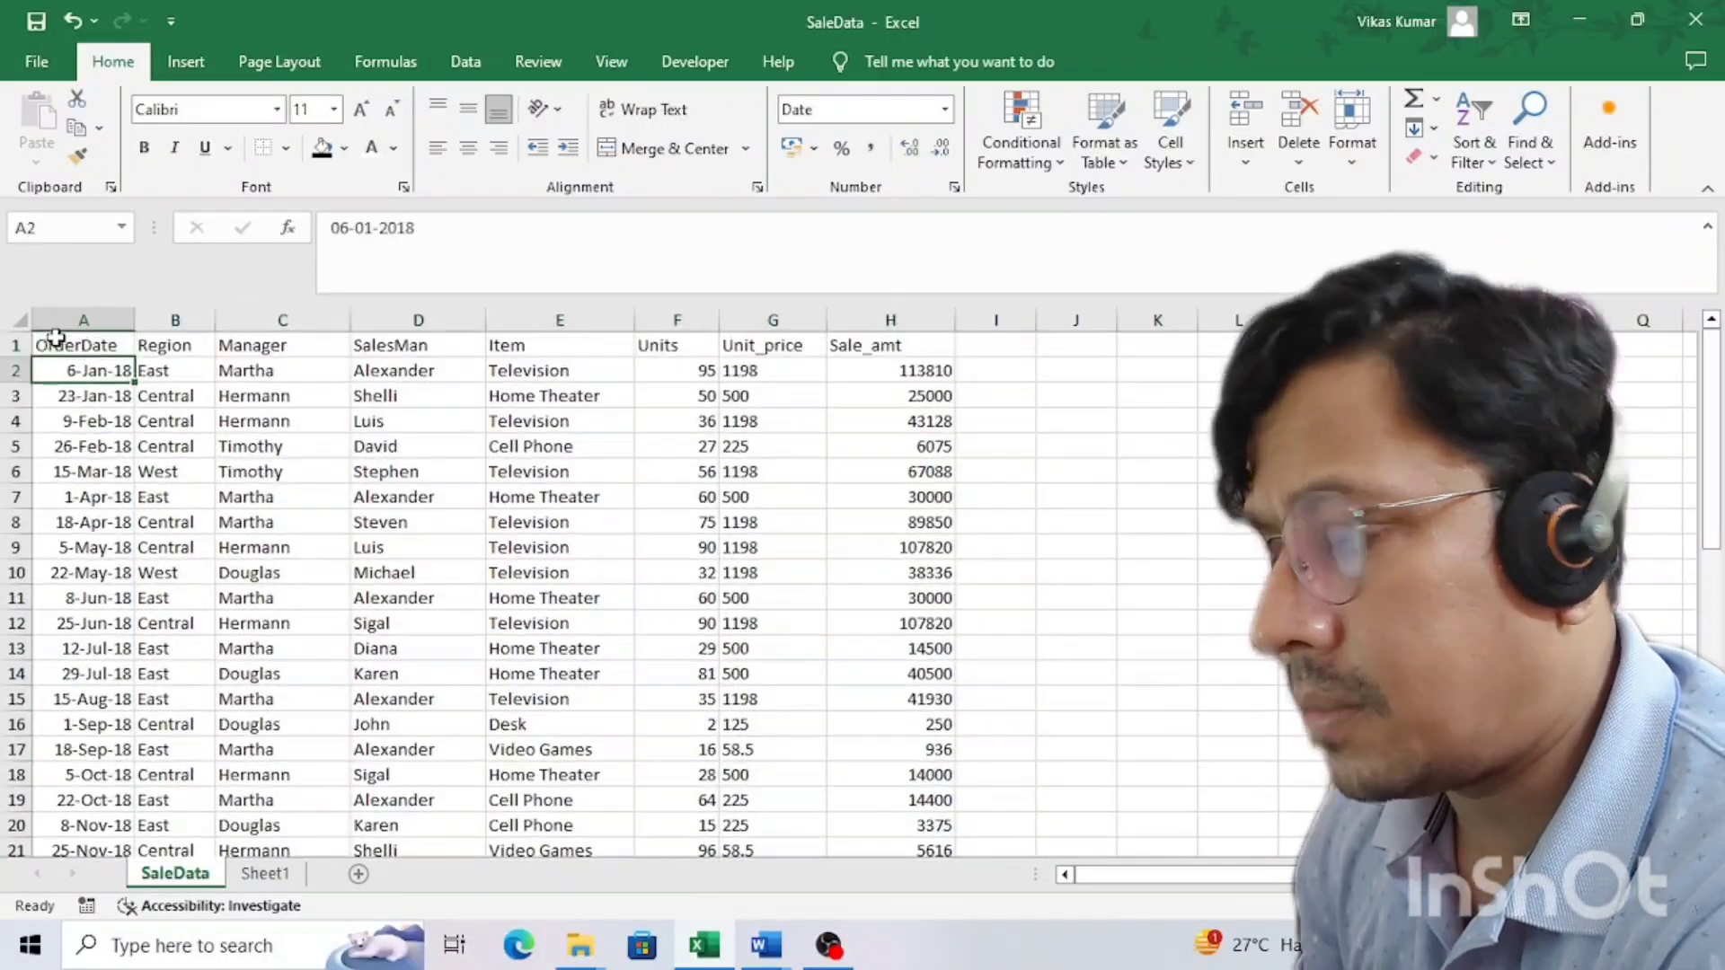
{"action": "key", "text": "Right"}
{"action": "key", "text": "Right"}
{"action": "key", "text": "Right"}
{"action": "key", "text": "Down"}
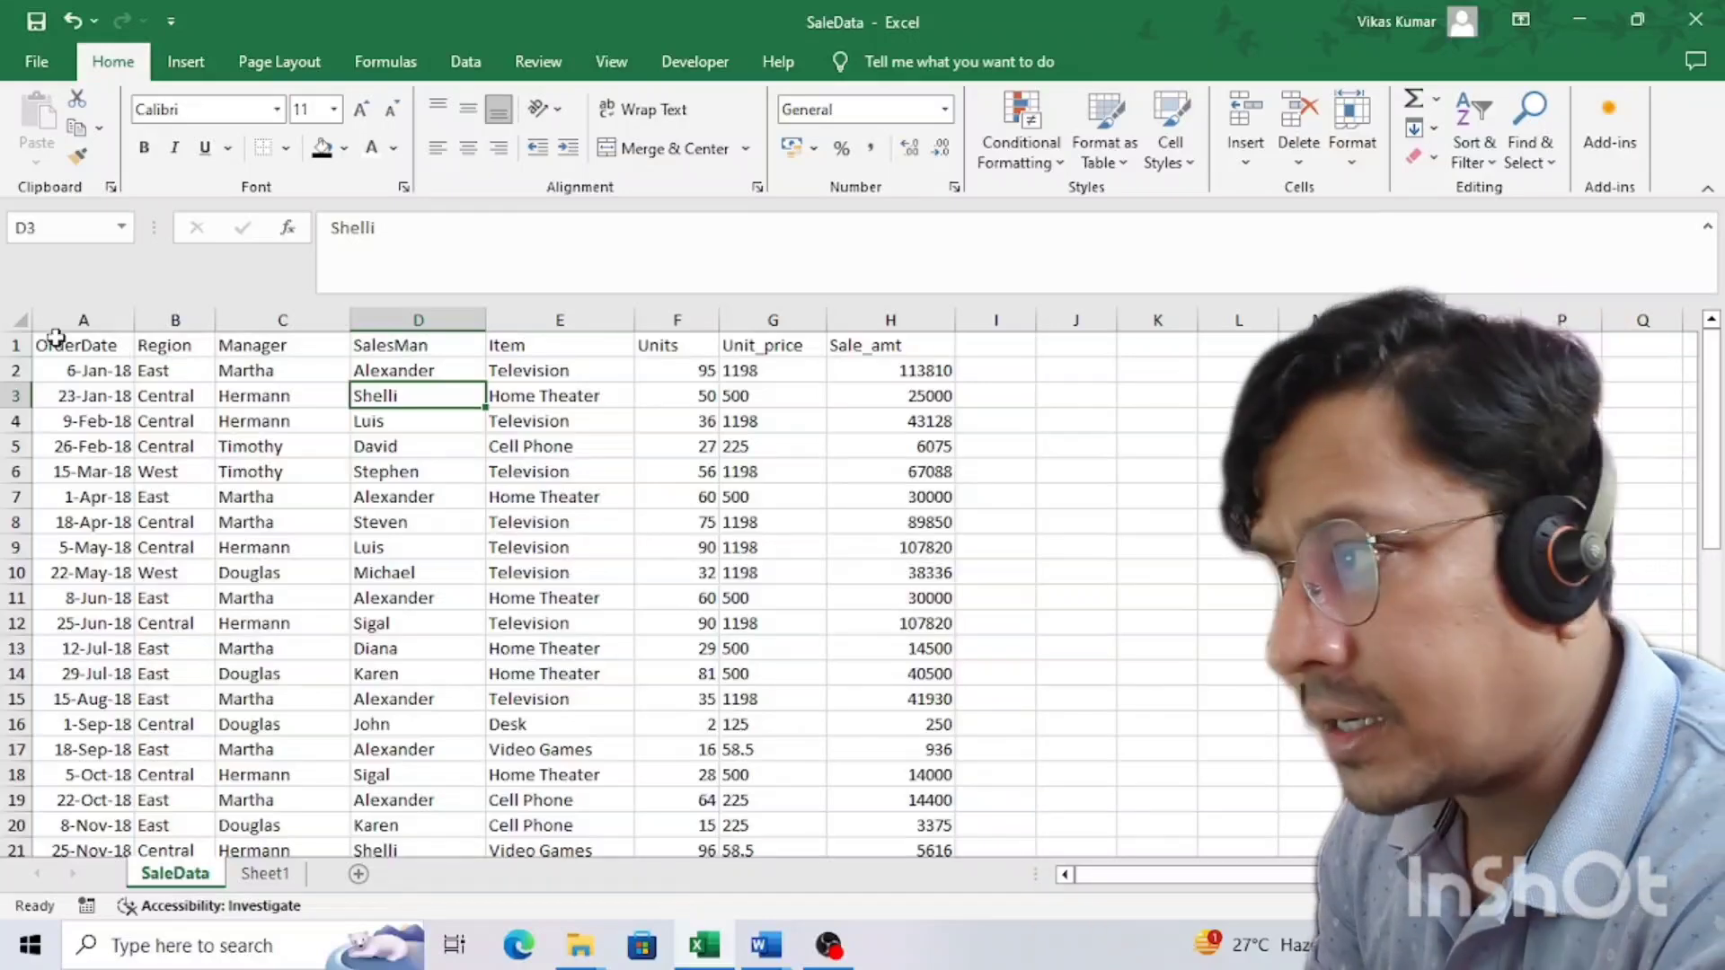
{"action": "key", "text": "Up"}
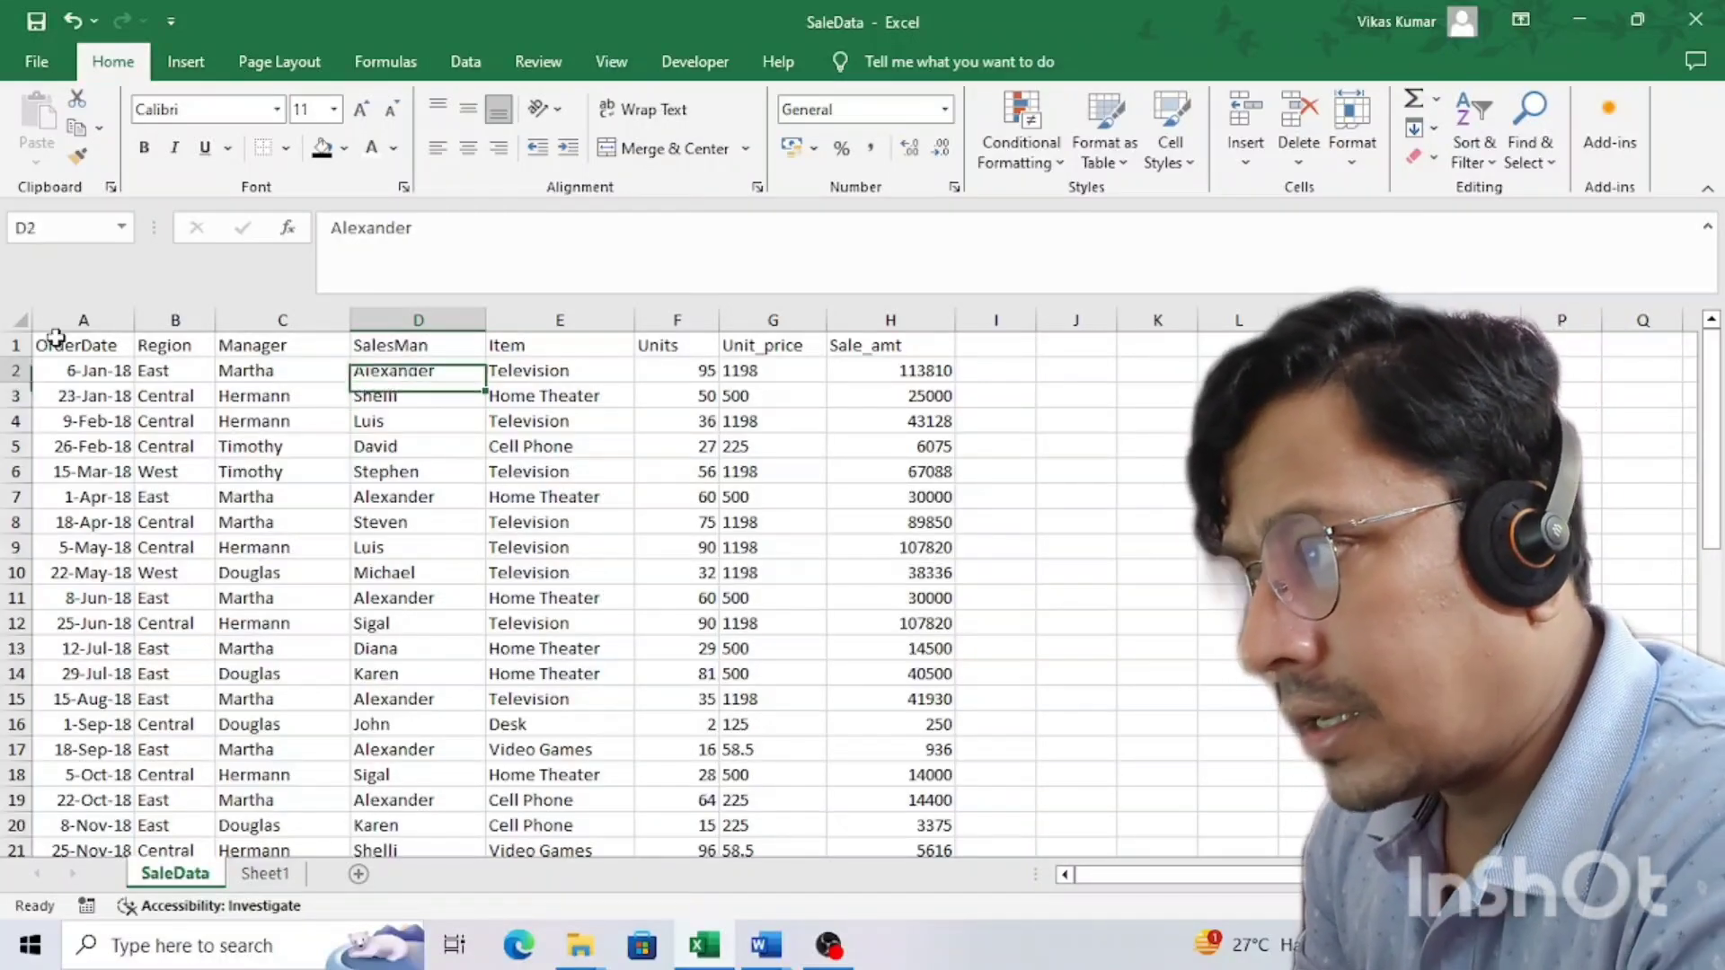
{"action": "key", "text": "ctrl+a"}
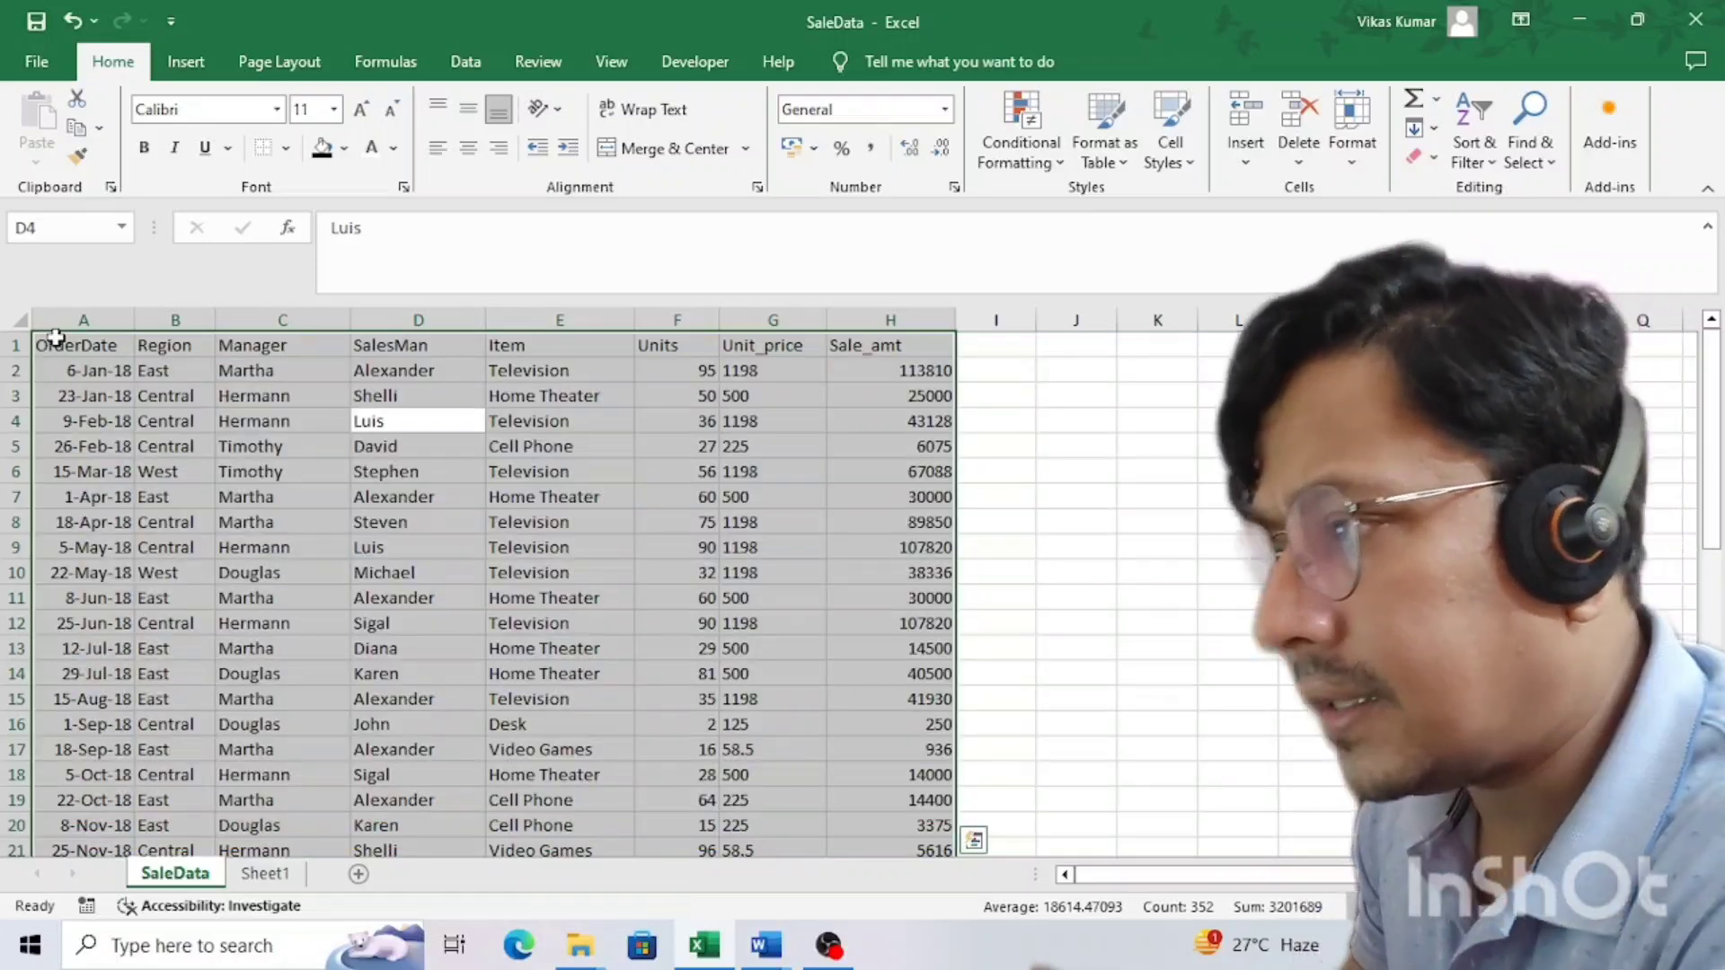
{"action": "left_click", "coordinate": [56, 337]}
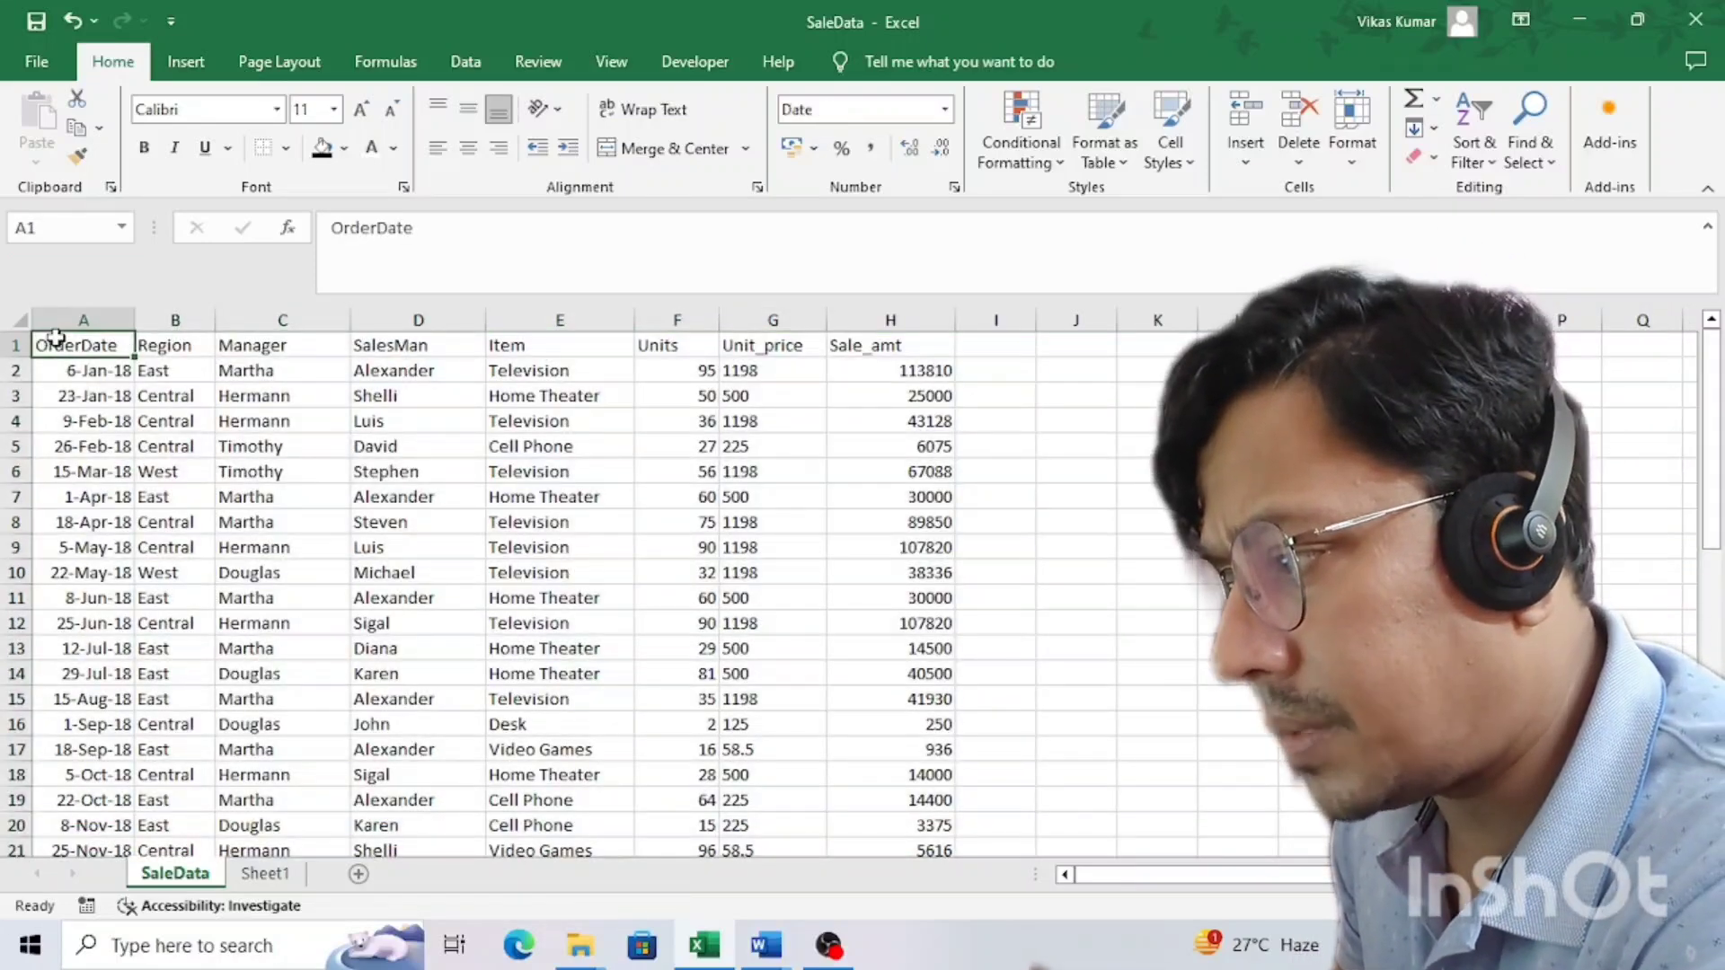
- Apply All Borders to every cell of the sales table from the Borders list
{"action": "left_click", "coordinate": [265, 874]}
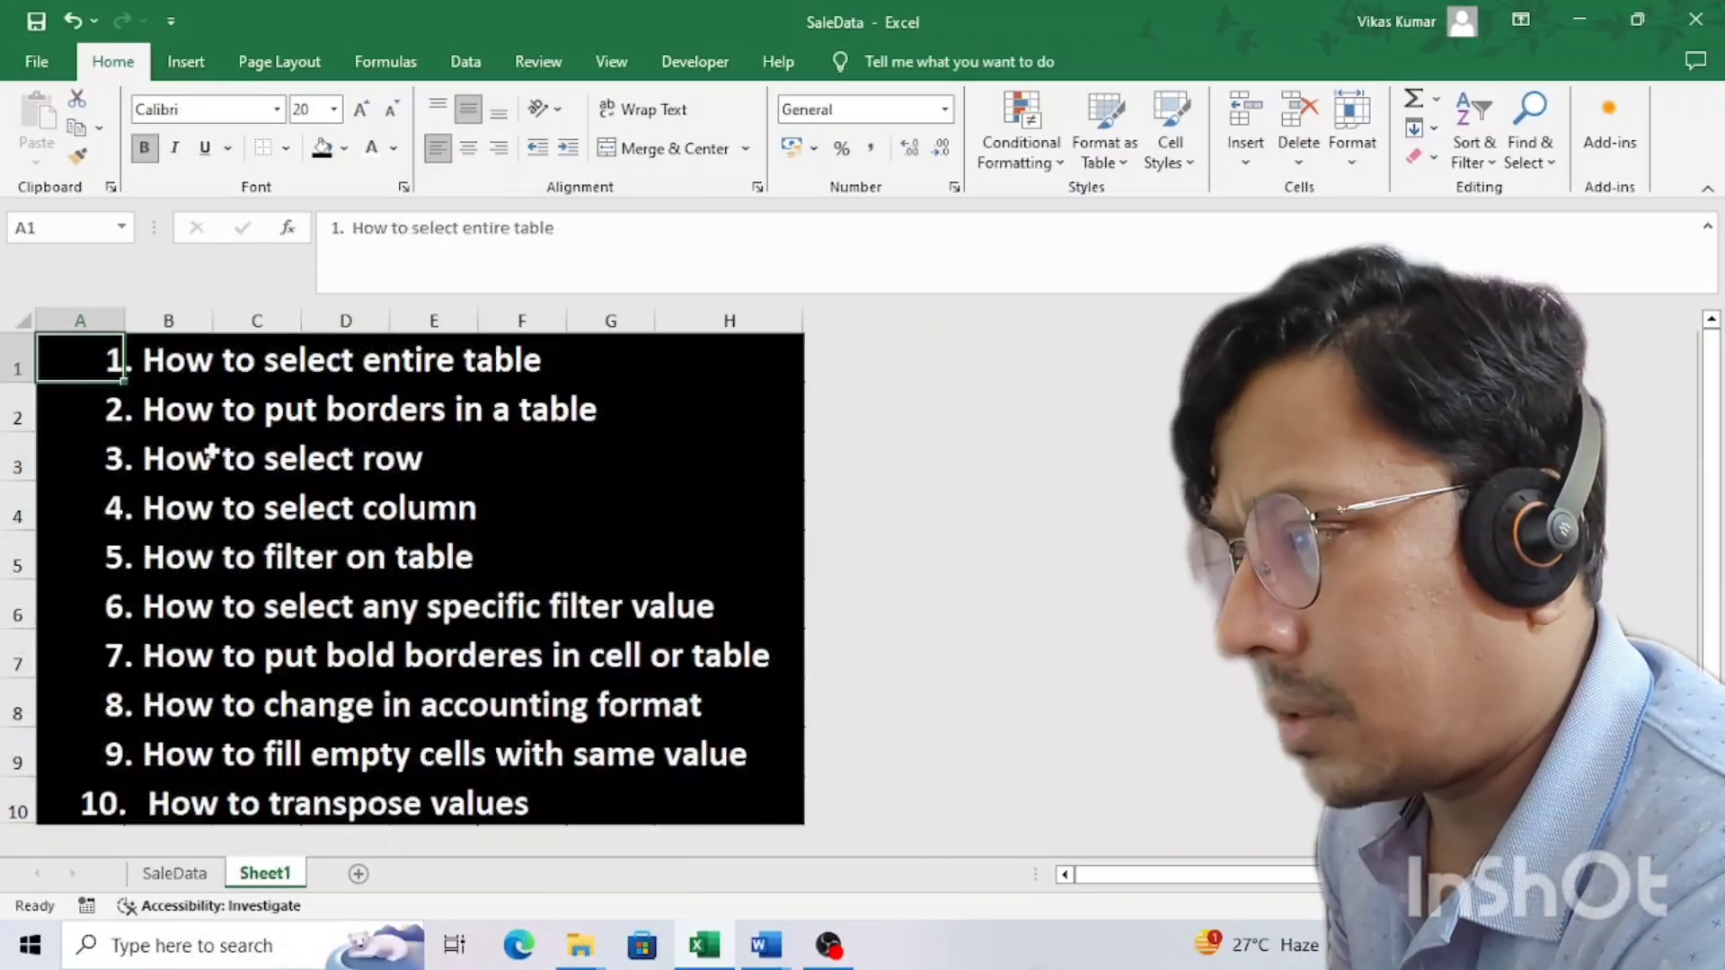
{"action": "left_click", "coordinate": [175, 412]}
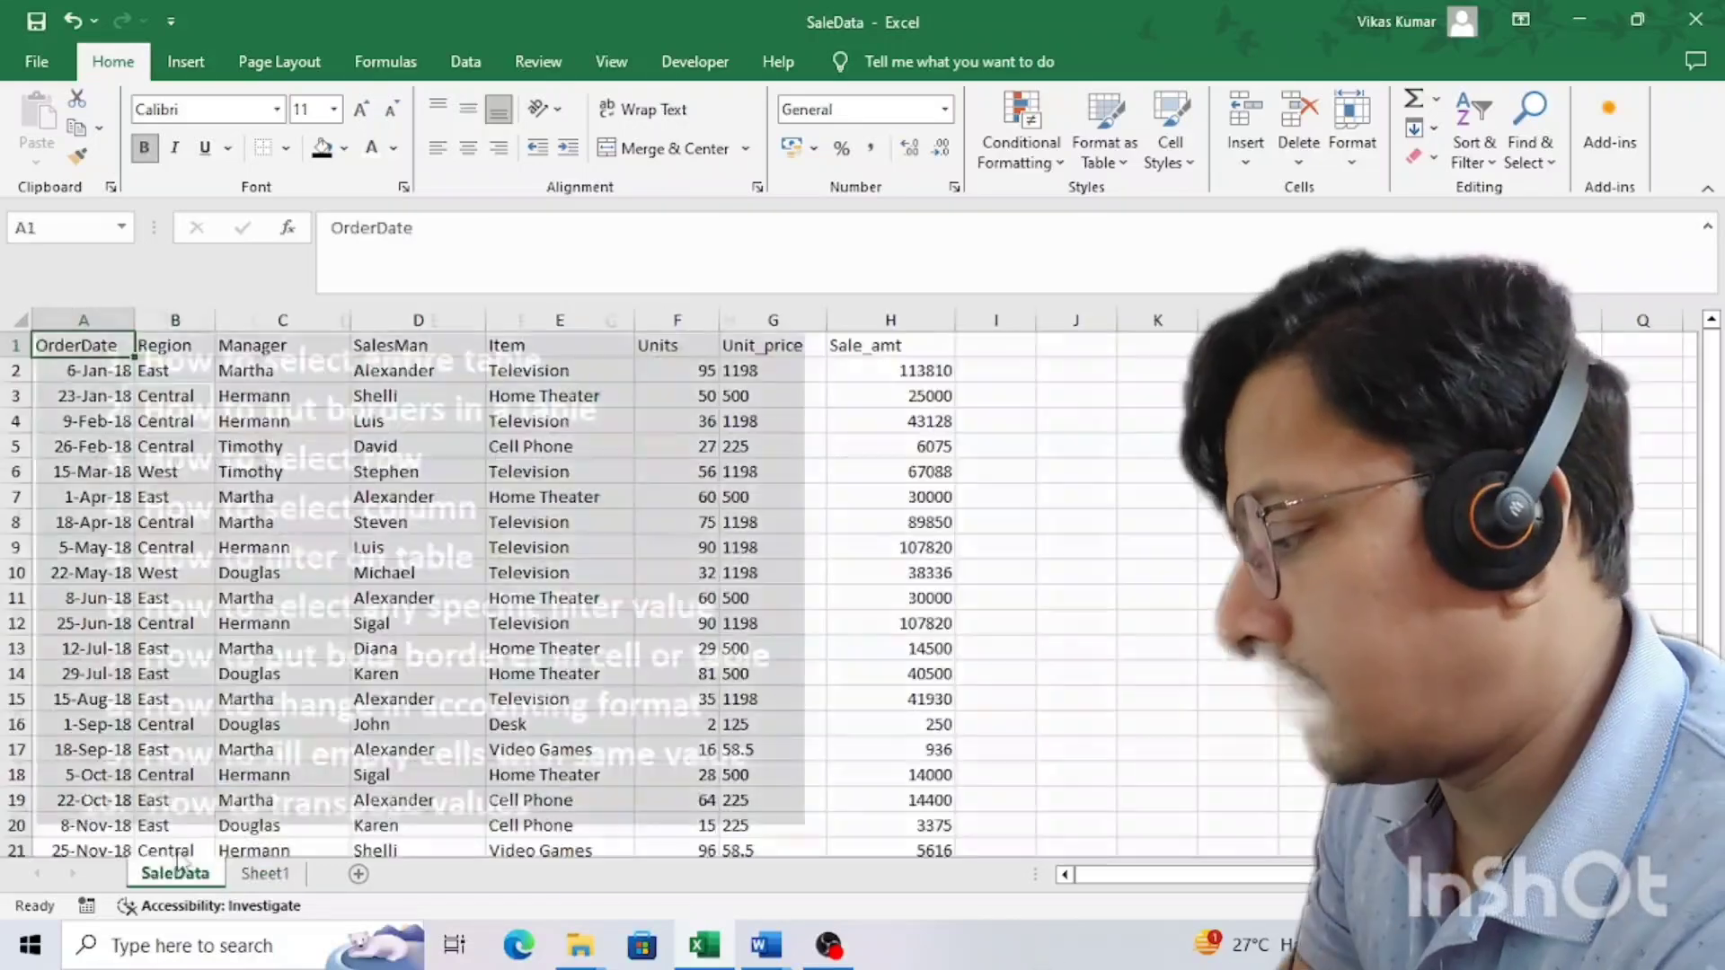
{"action": "key", "text": "ctrl+shift+End"}
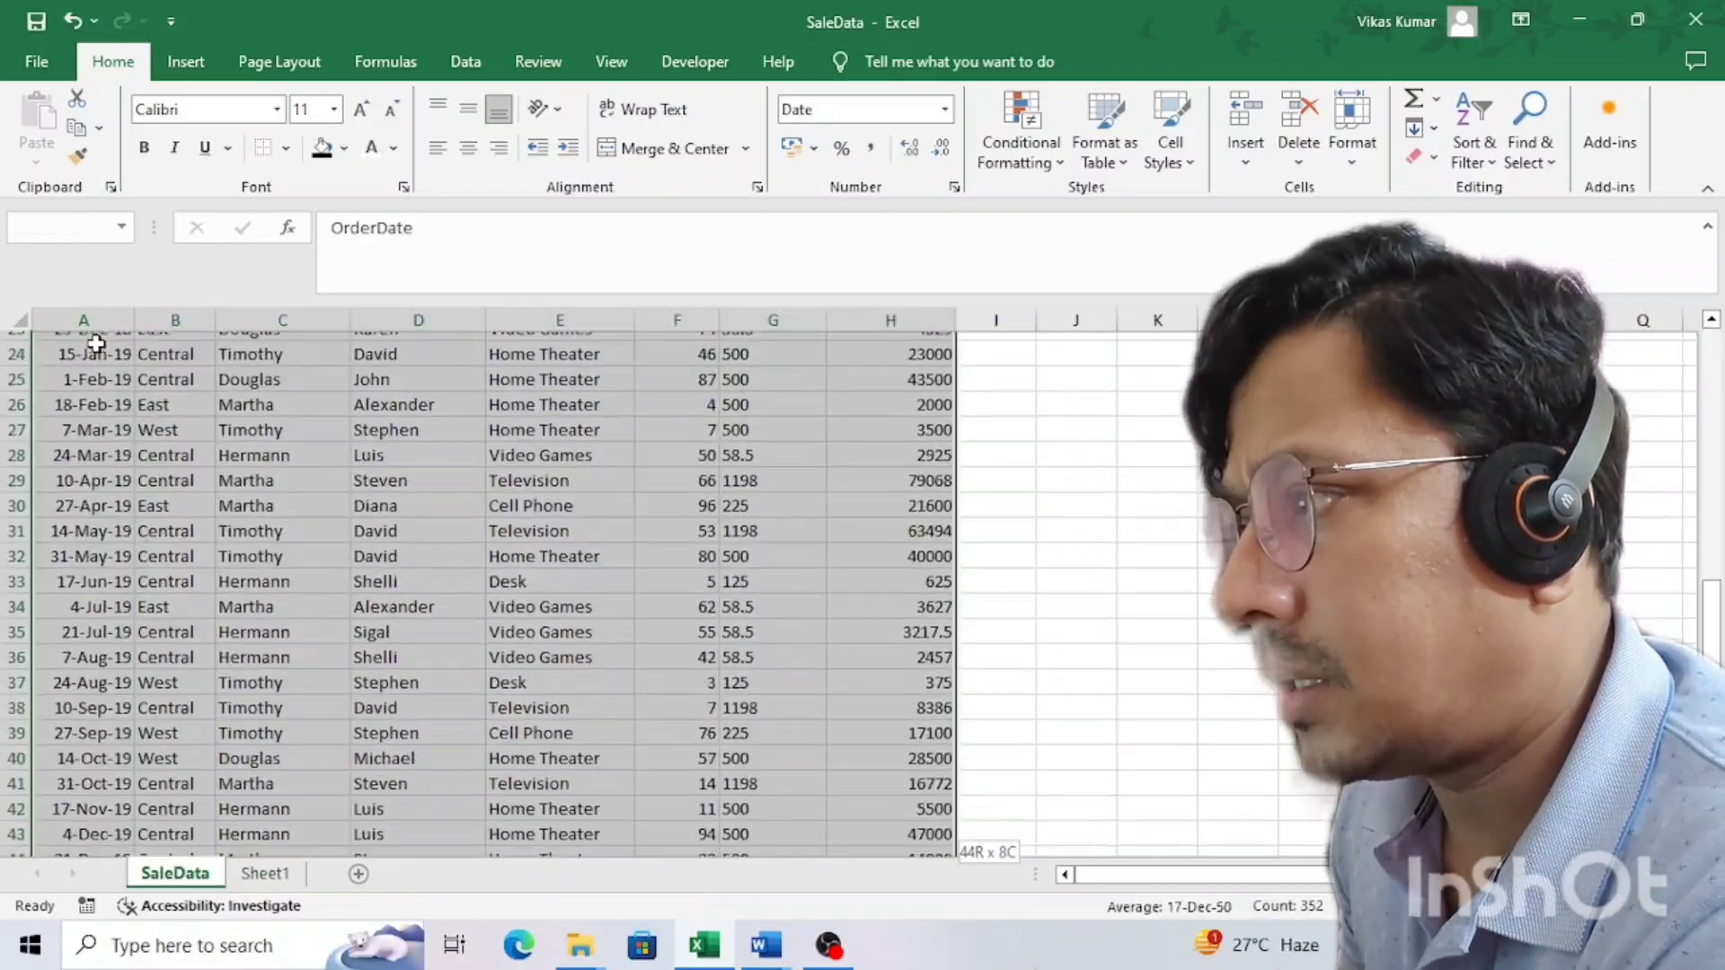
{"action": "left_click", "coordinate": [286, 147]}
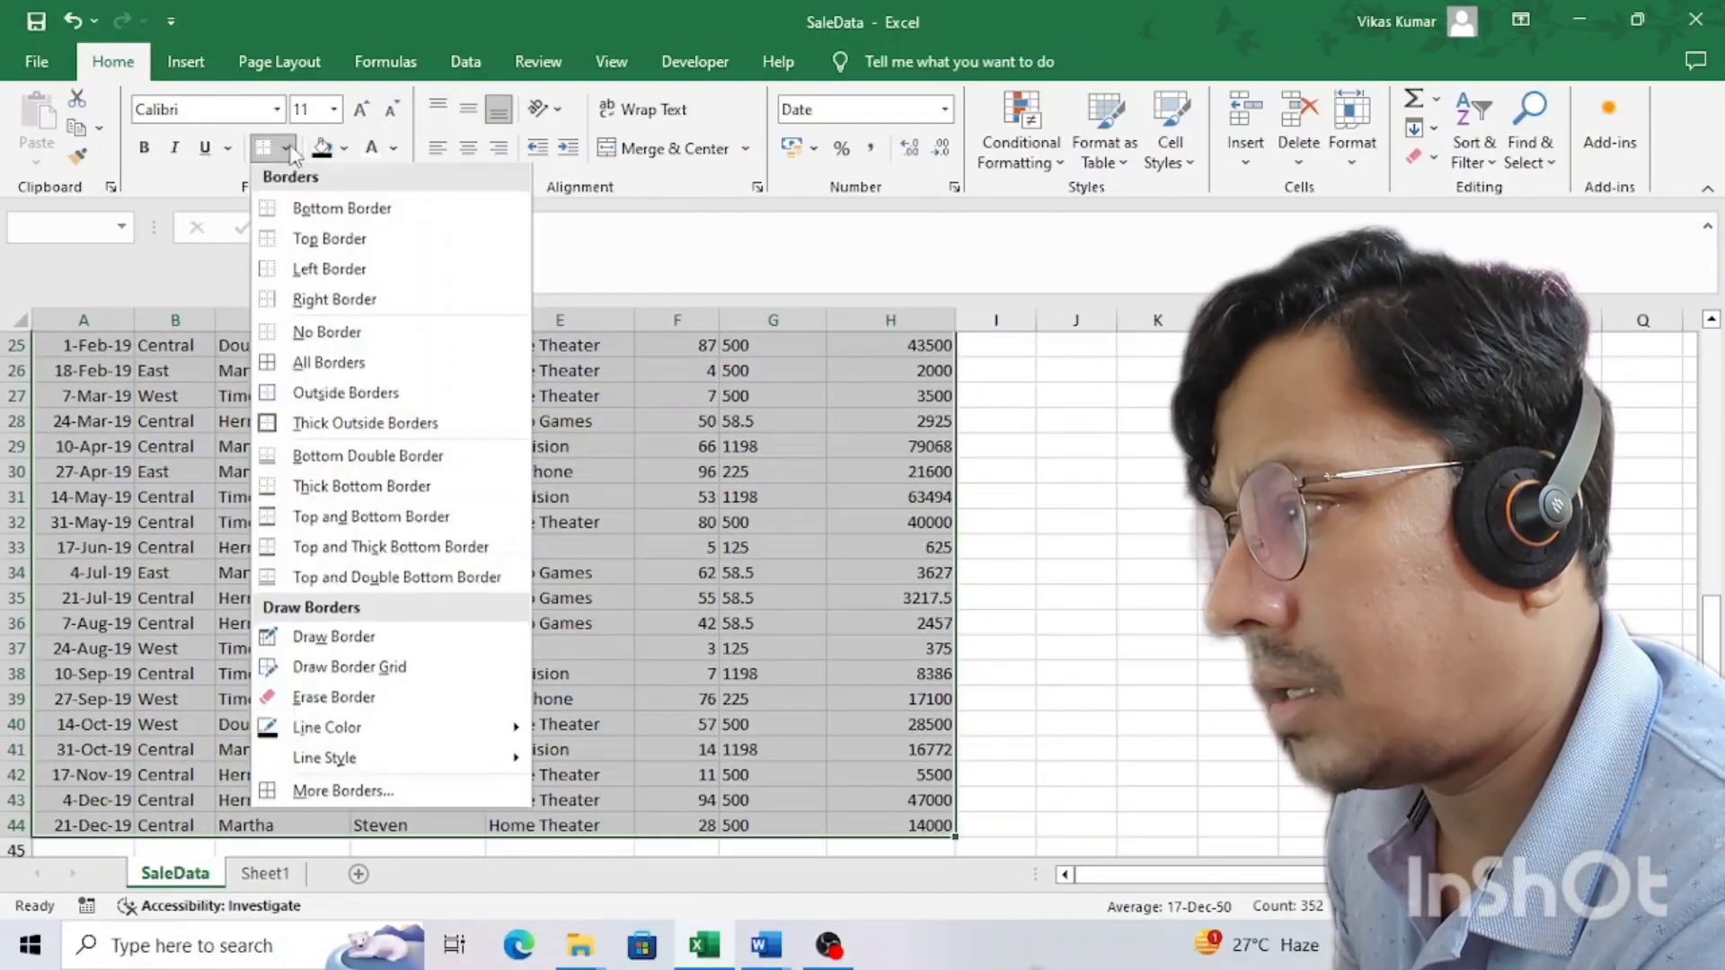
{"action": "left_click", "coordinate": [292, 367]}
- Reselect A1:H44, apply All Borders with Alt+H, B, A, then return to Sheet1
{"action": "scroll", "coordinate": [289, 369], "scroll_direction": "up", "scroll_amount": 8}
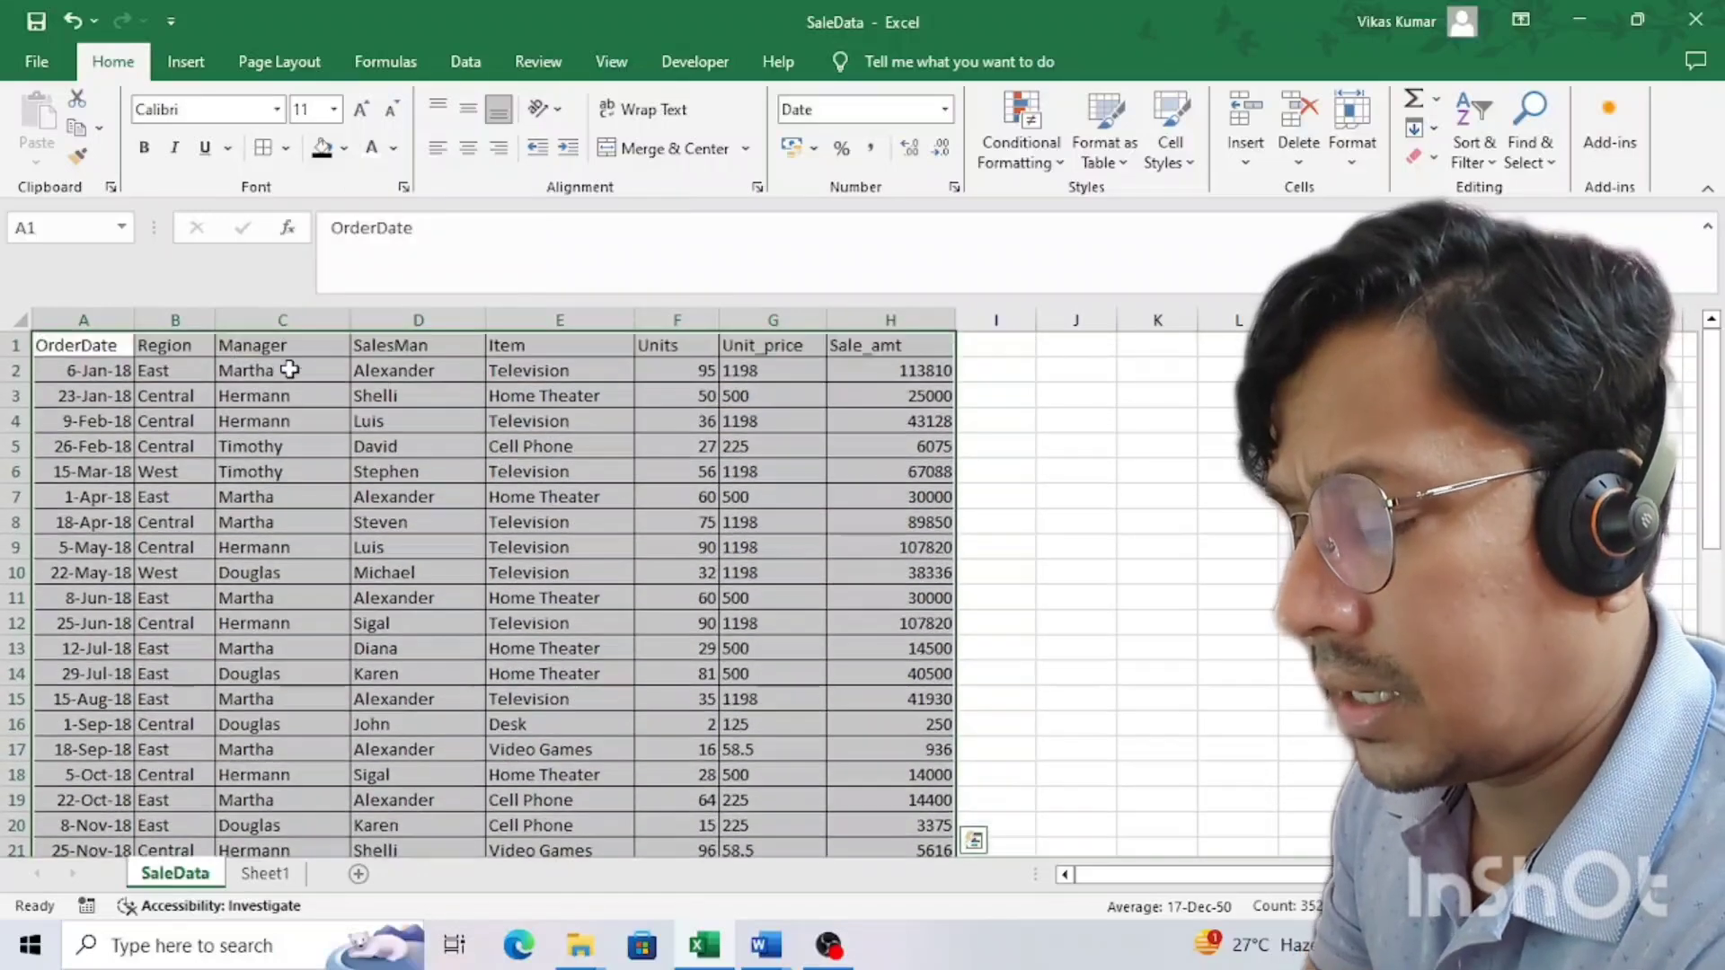
{"action": "key", "text": "ctrl+Home"}
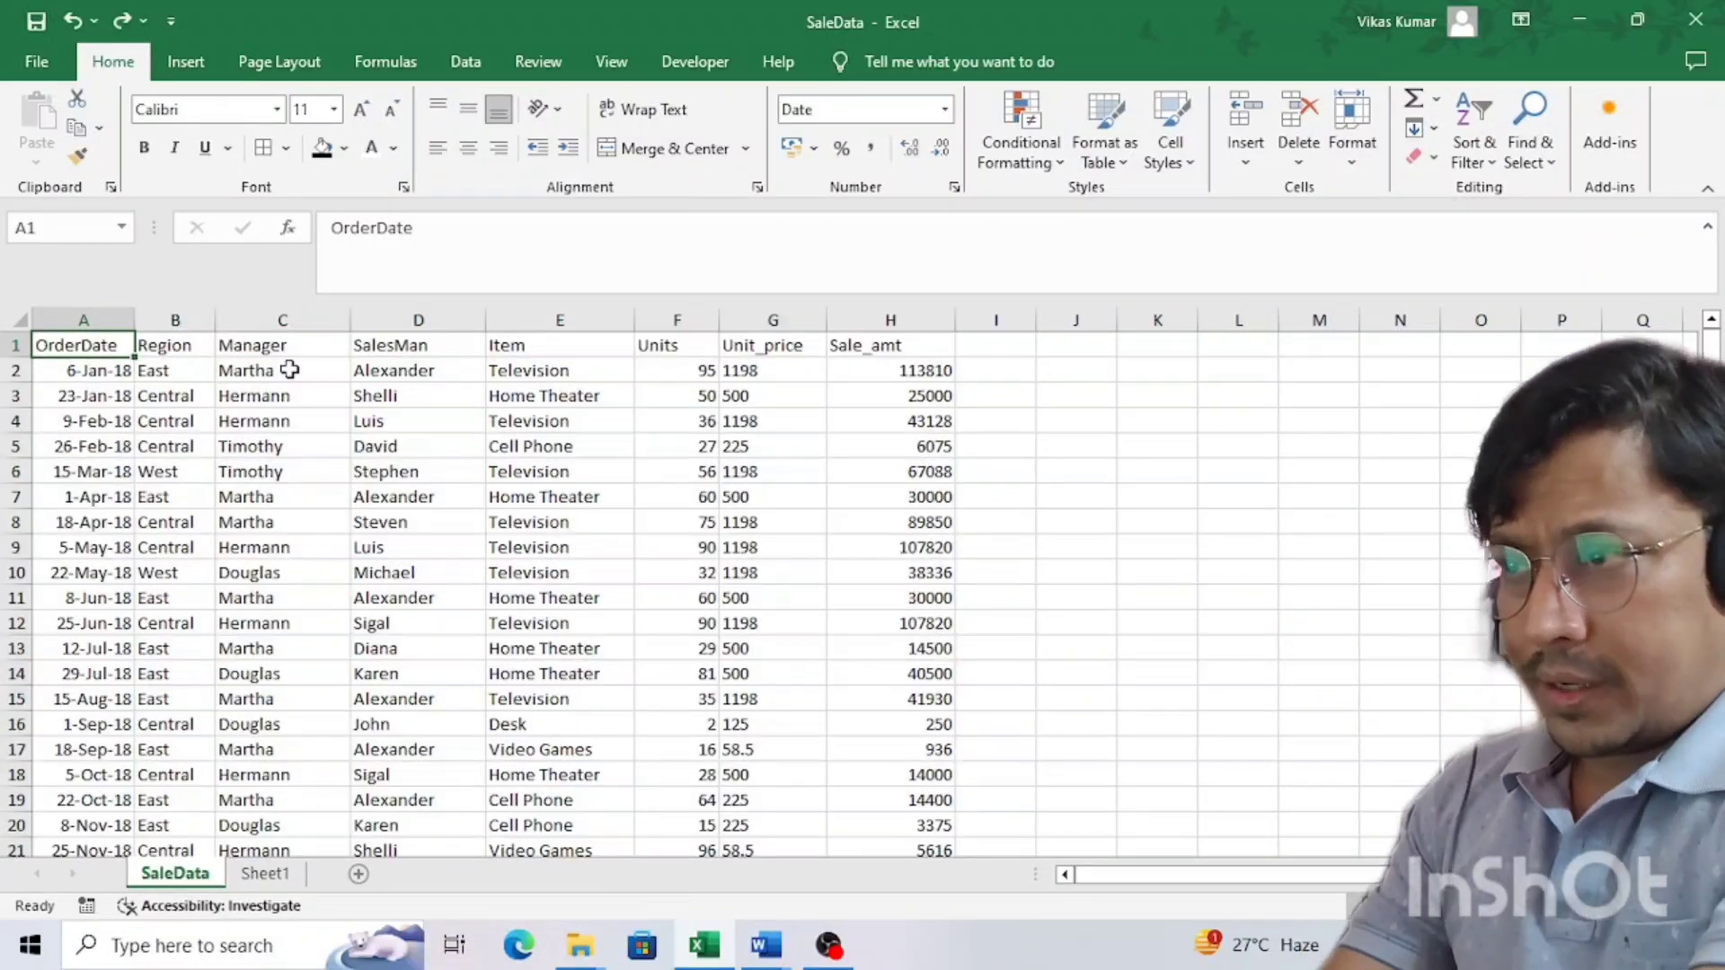
{"action": "key", "text": "ctrl+shift+Right"}
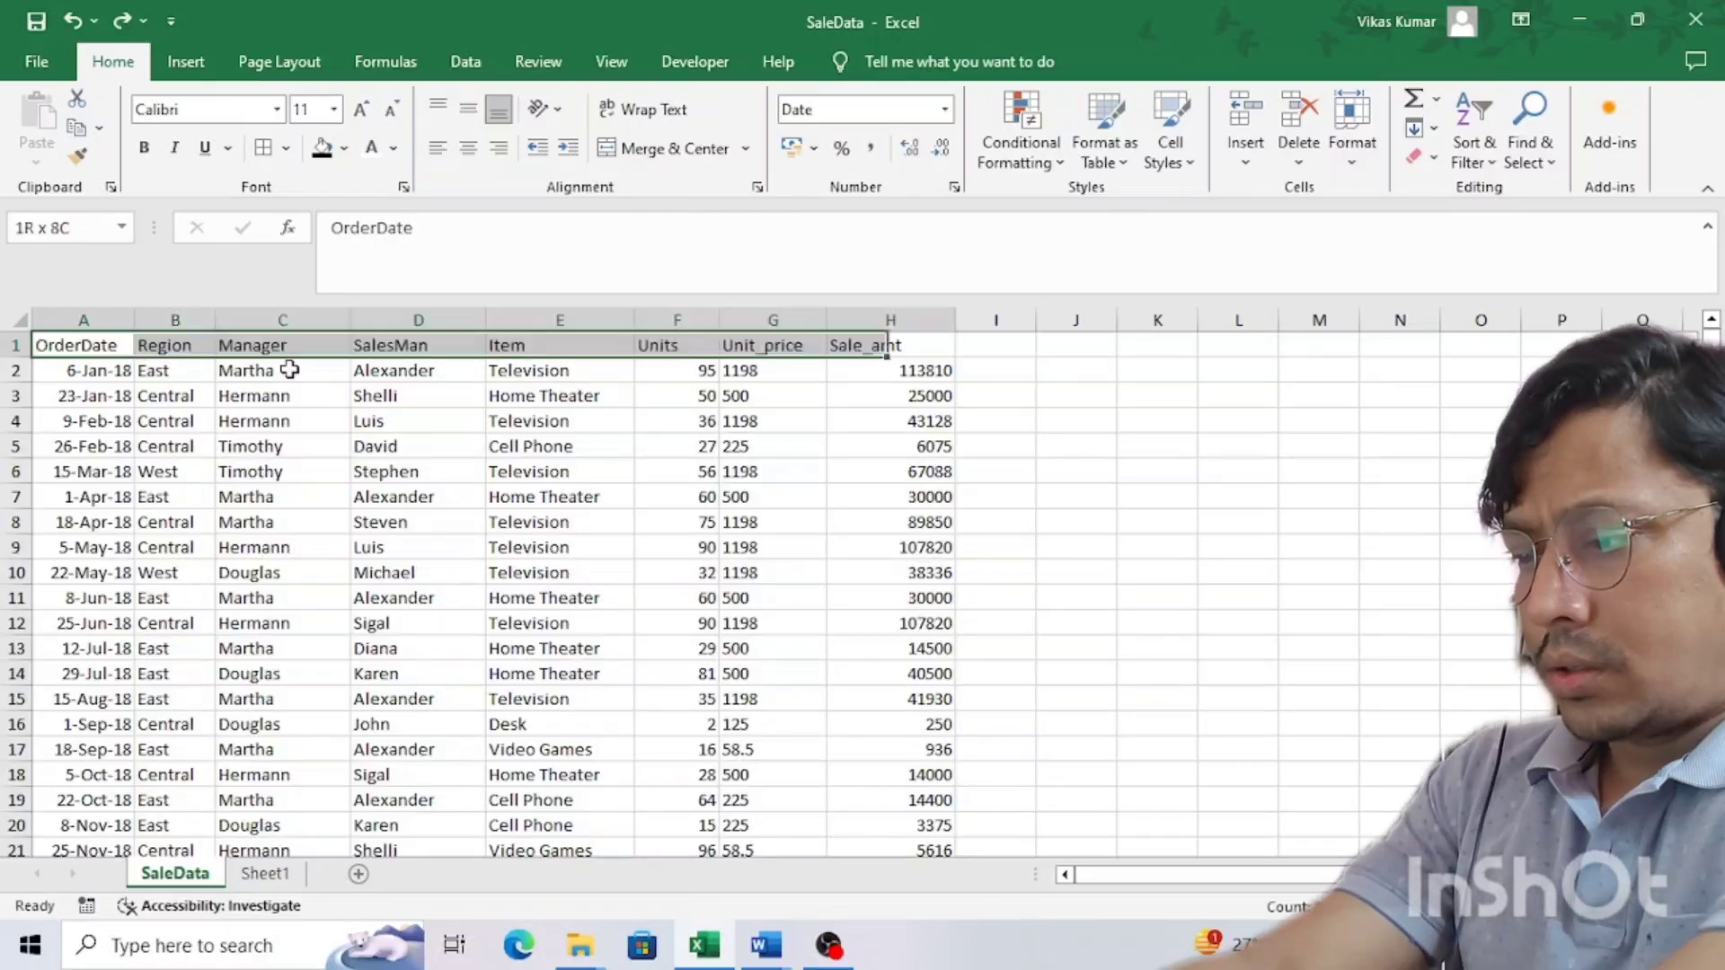
{"action": "key", "text": "ctrl+shift+Down"}
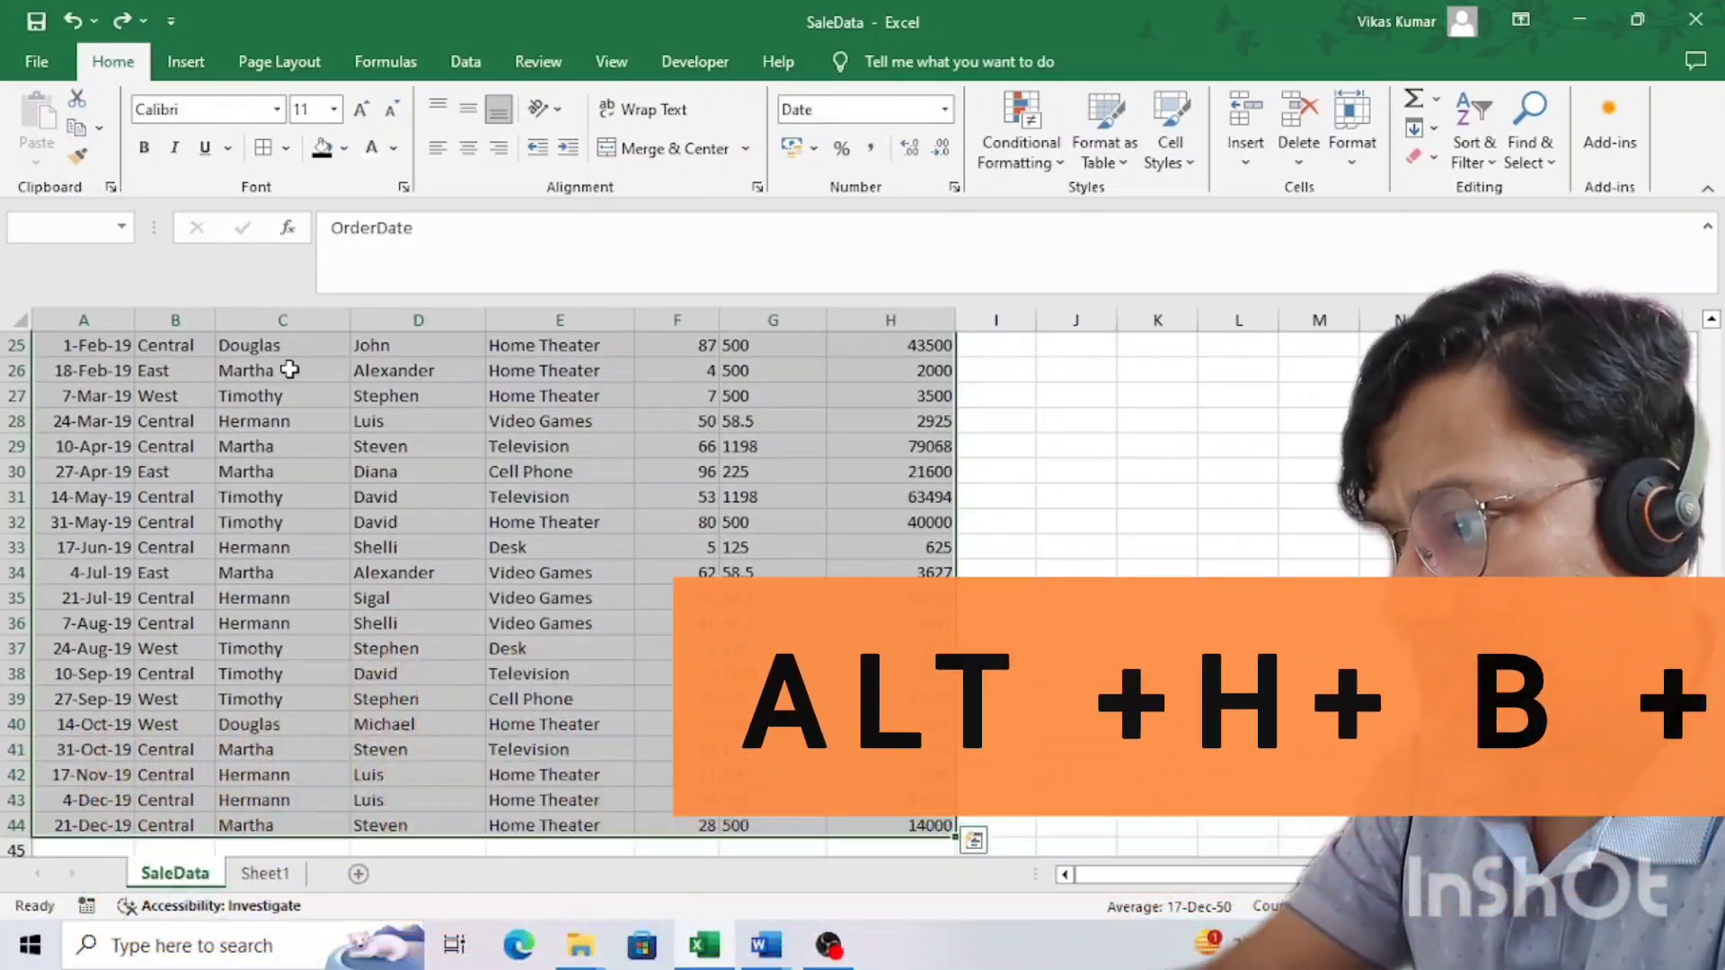
{"action": "key", "text": "alt+h"}
{"action": "key", "text": "b"}
{"action": "key", "text": "a"}
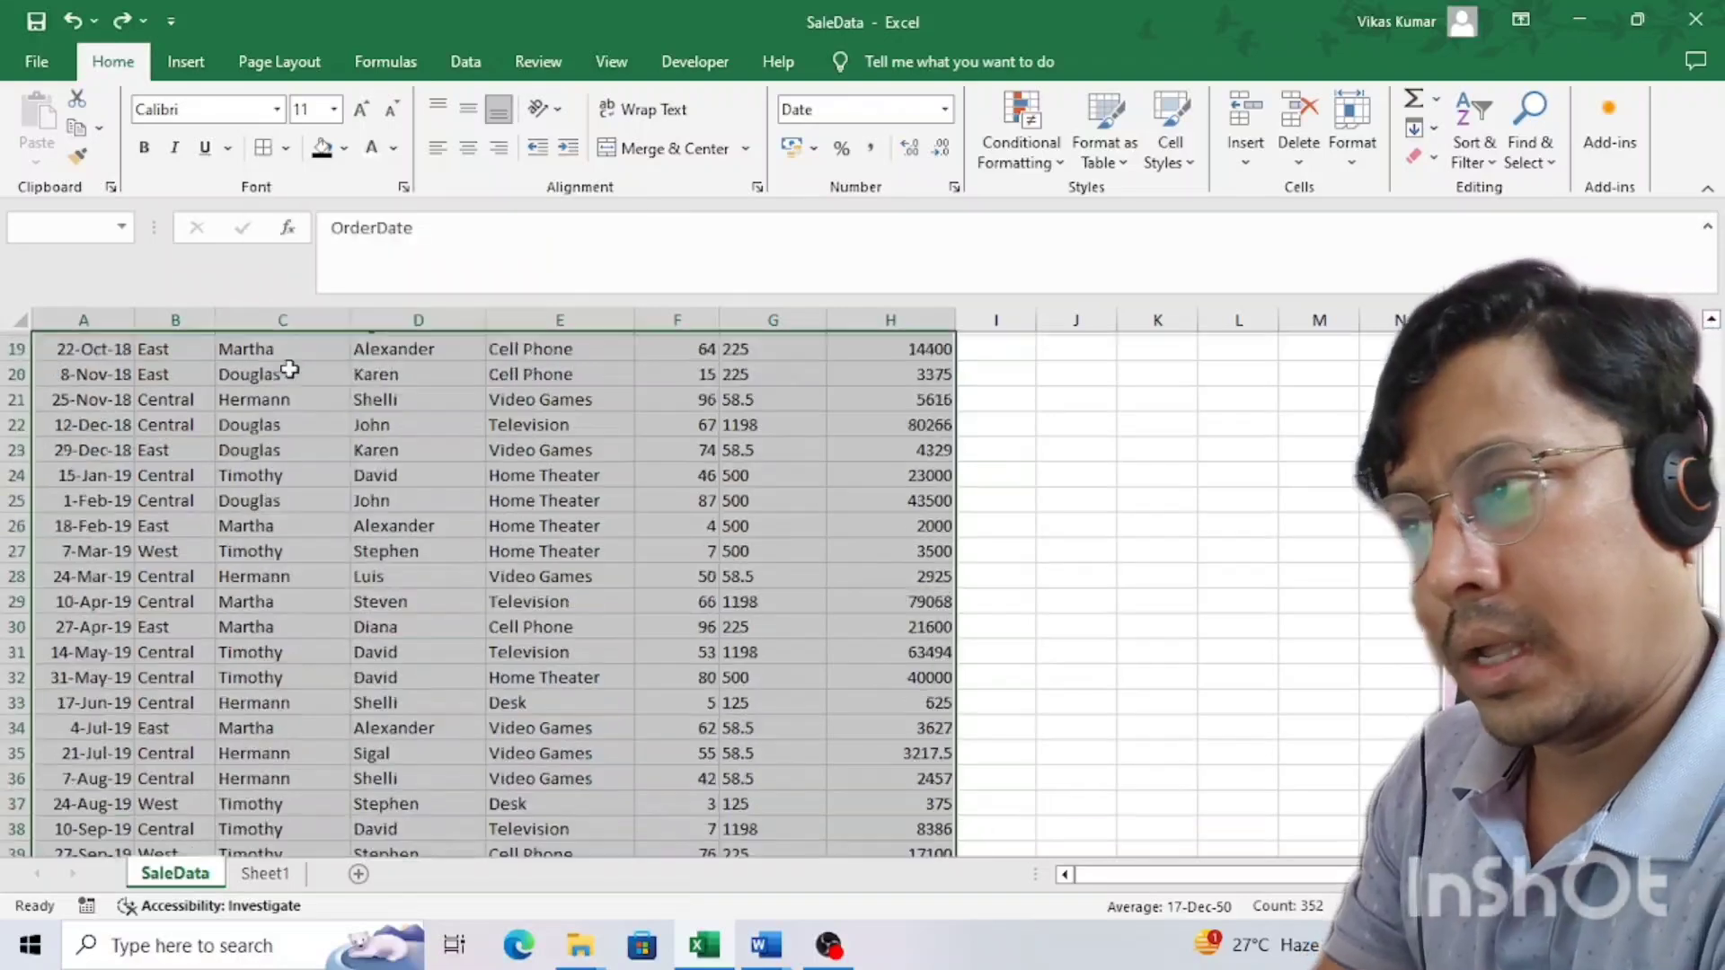
{"action": "key", "text": "ctrl+Home"}
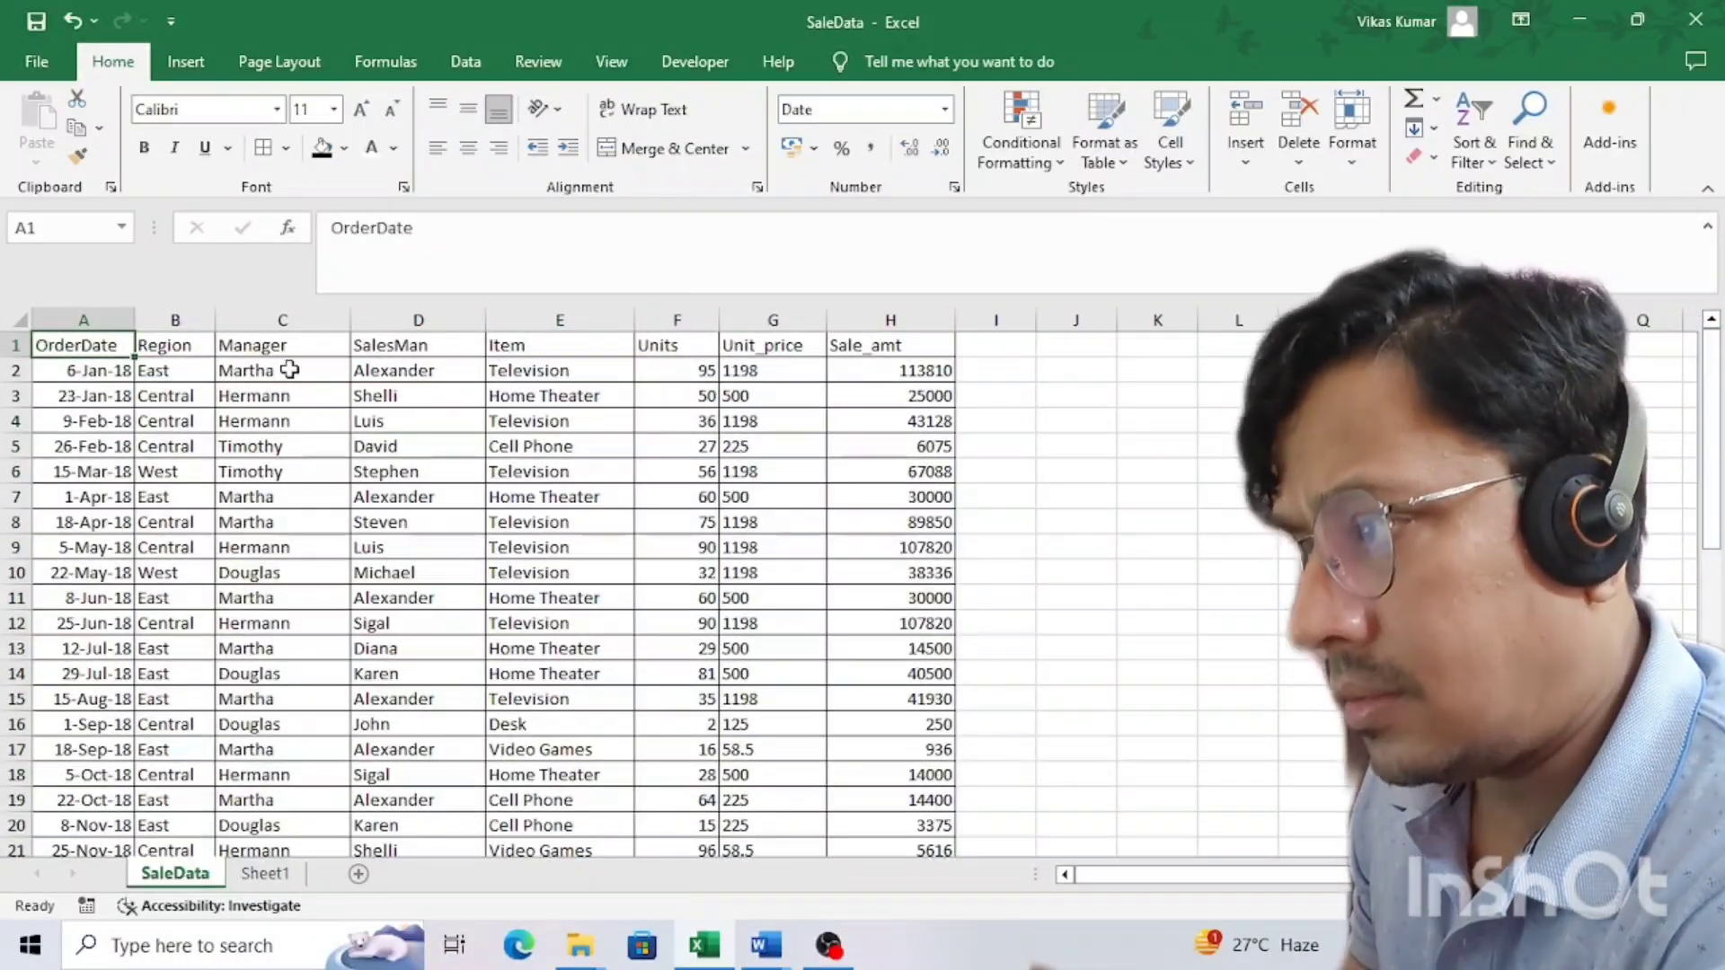
{"action": "left_click", "coordinate": [275, 877]}
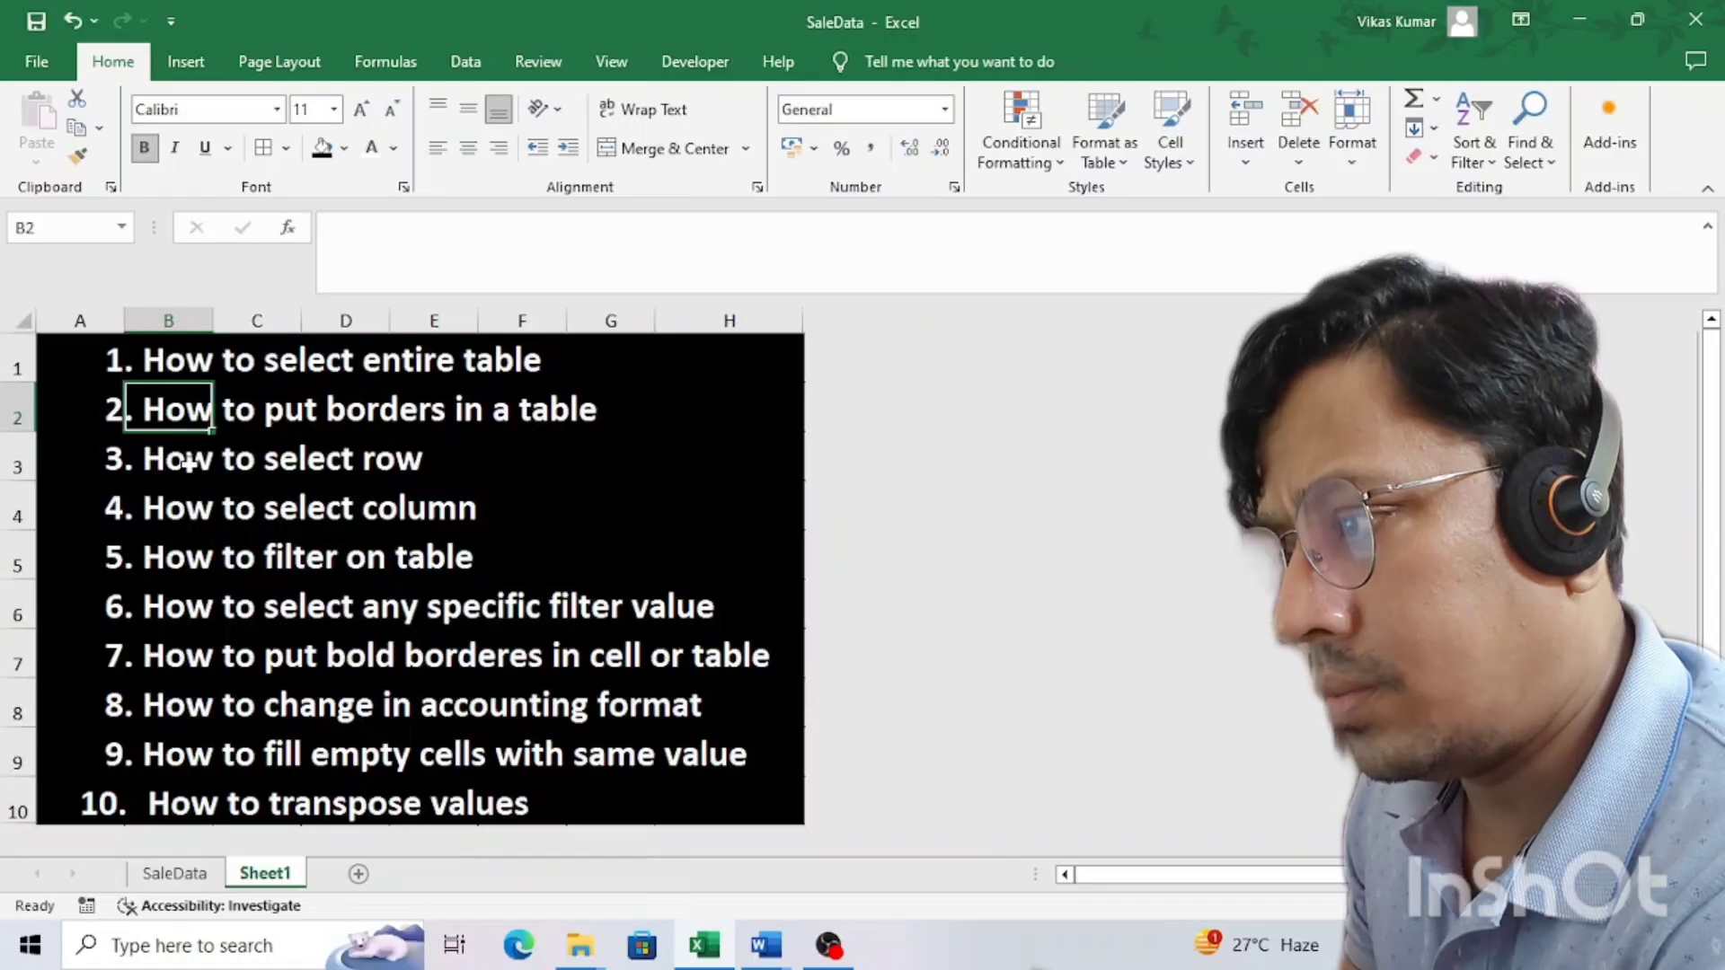
{"action": "left_click", "coordinate": [197, 876]}
{"action": "left_click", "coordinate": [14, 369]}
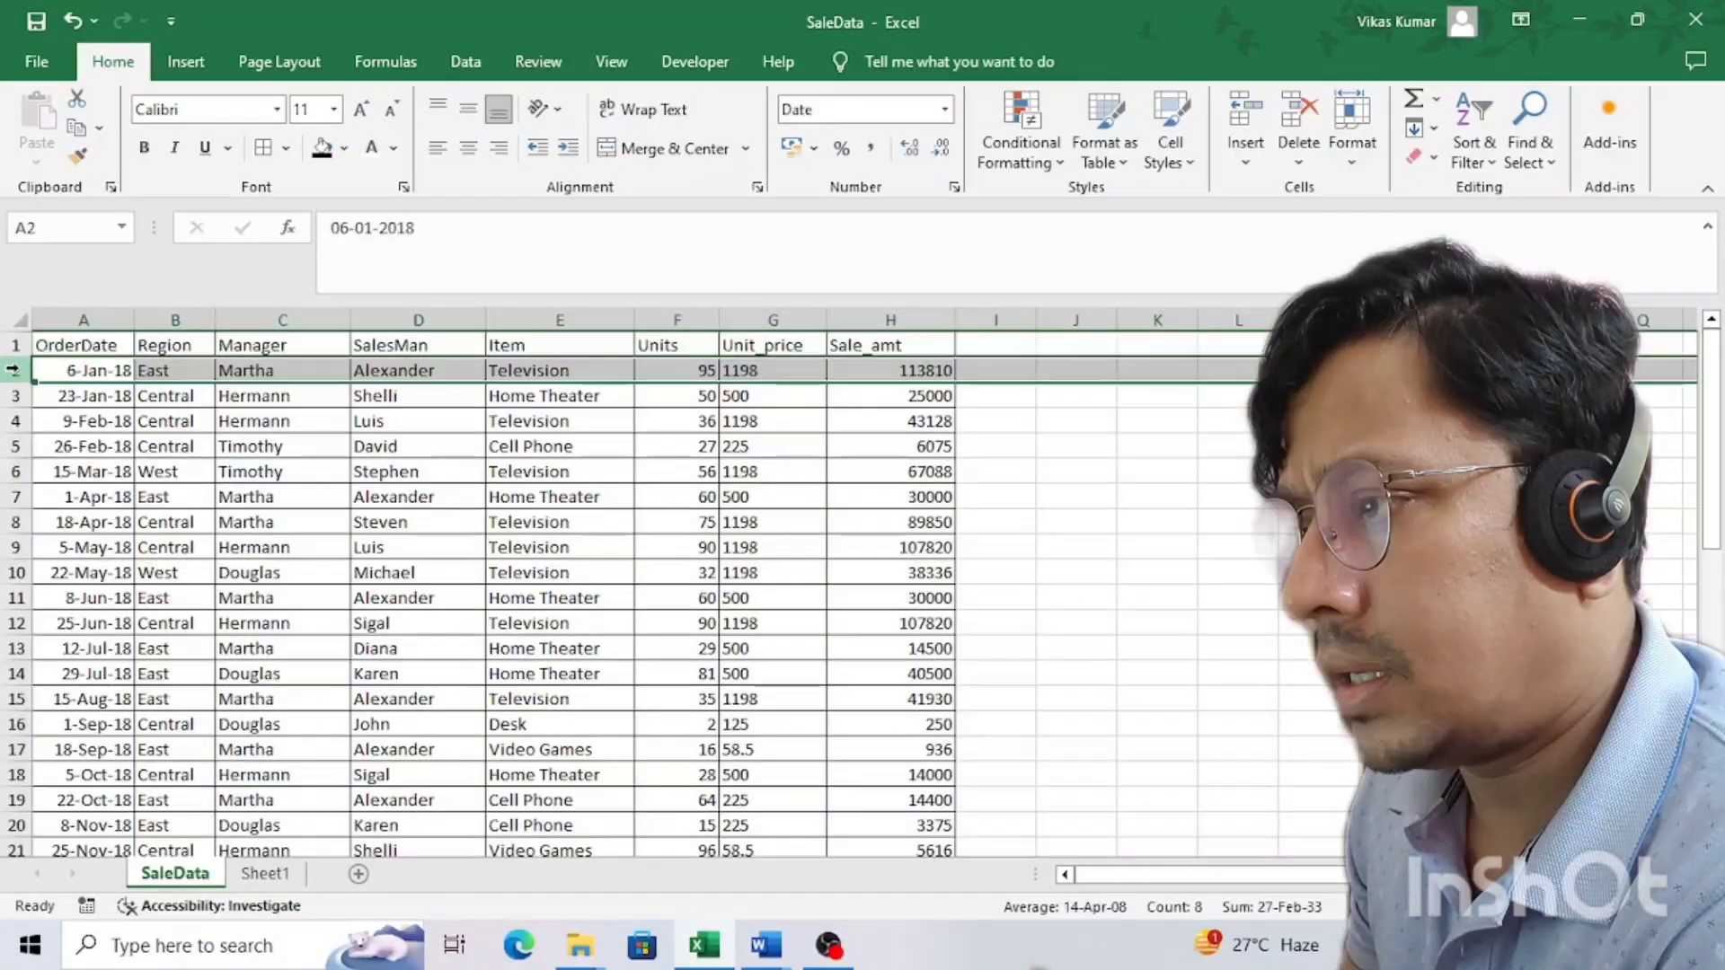
{"action": "left_click", "coordinate": [11, 472]}
{"action": "left_click", "coordinate": [10, 573]}
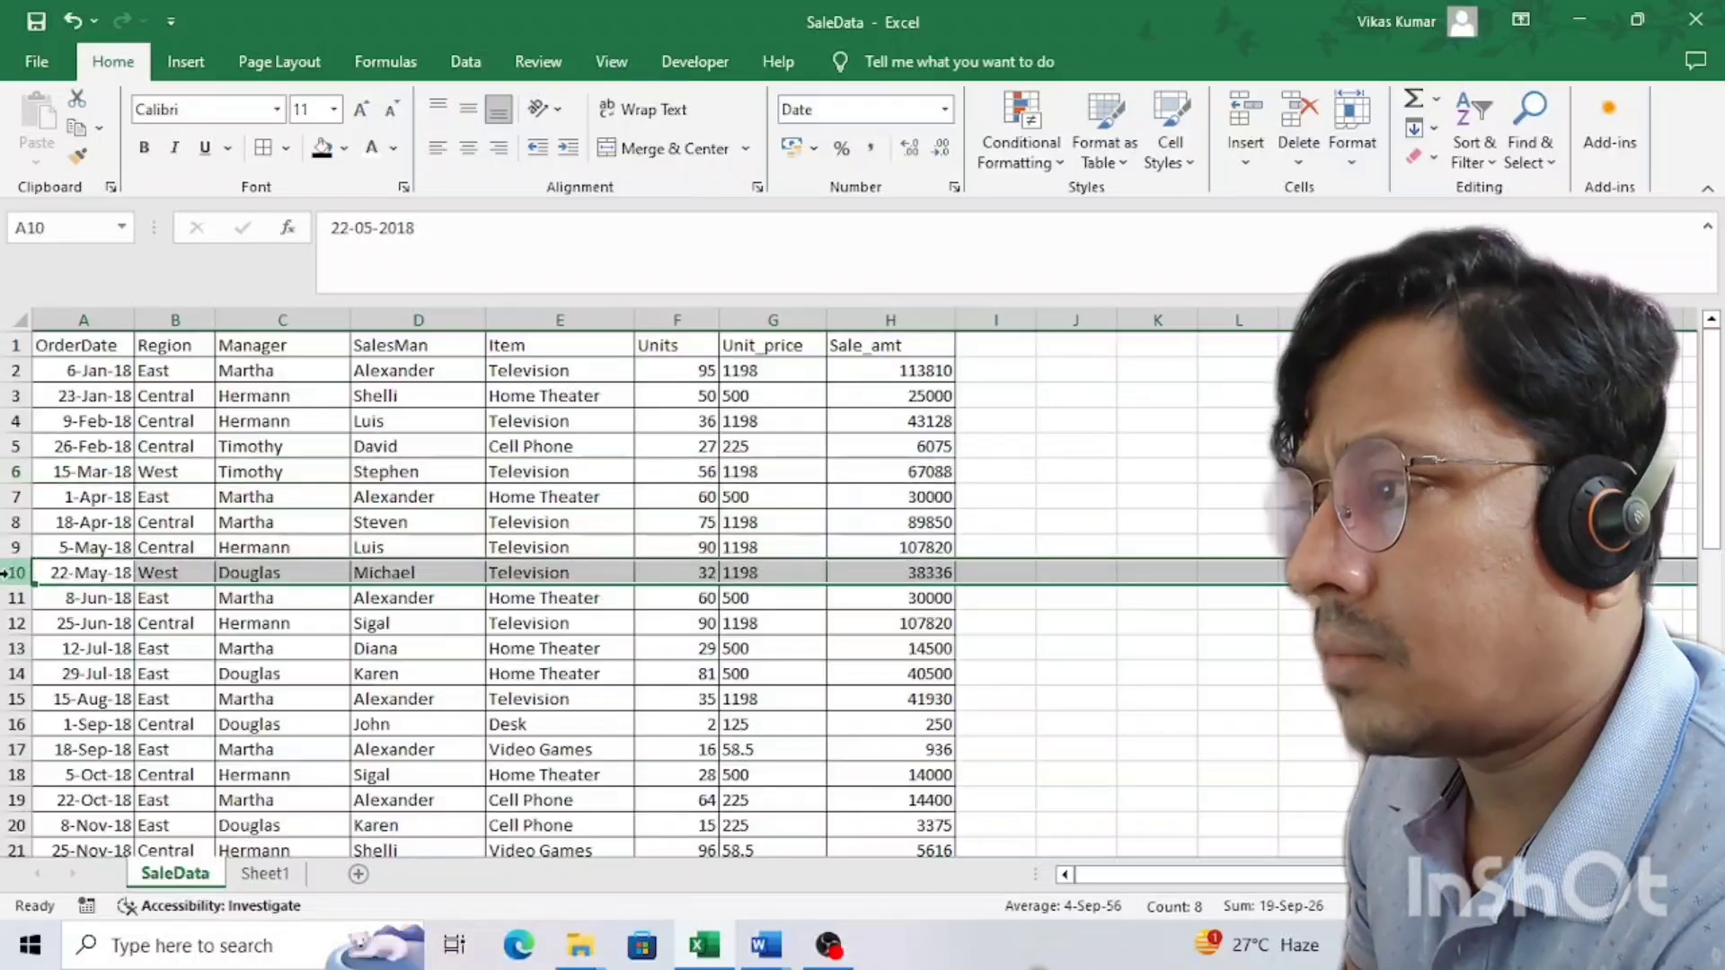
{"action": "left_click", "coordinate": [110, 370]}
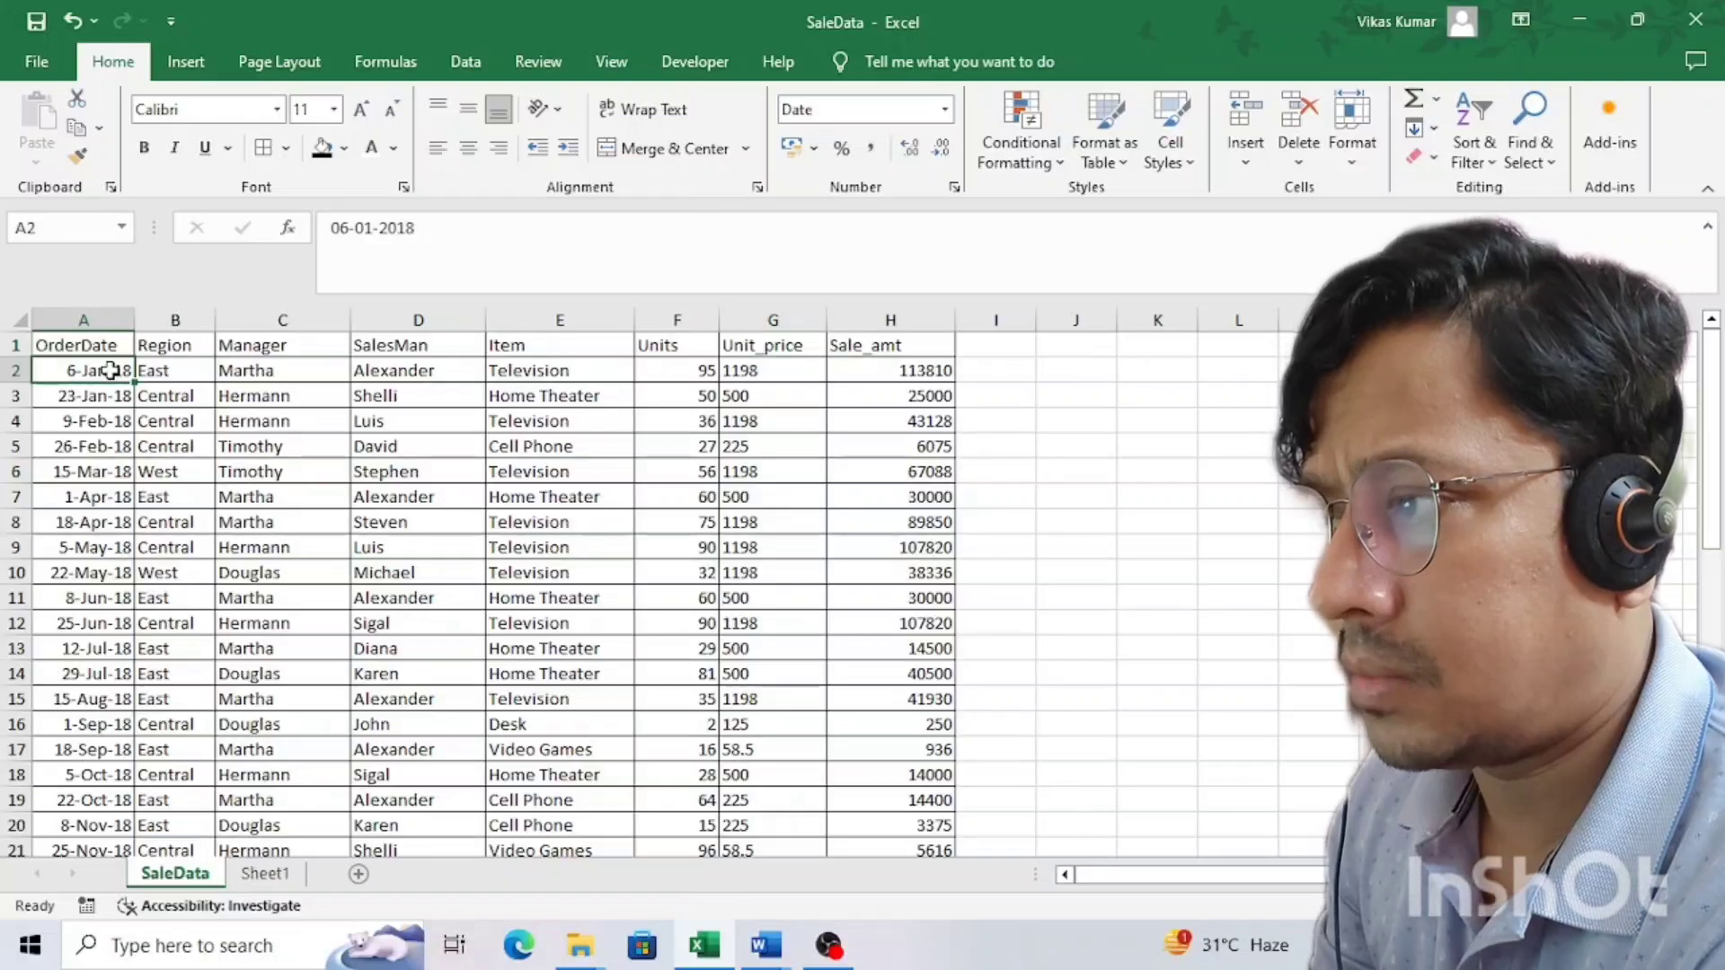
{"action": "key", "text": "shift+space"}
{"action": "key", "text": "Down"}
{"action": "key", "text": "Down"}
{"action": "key", "text": "Down"}
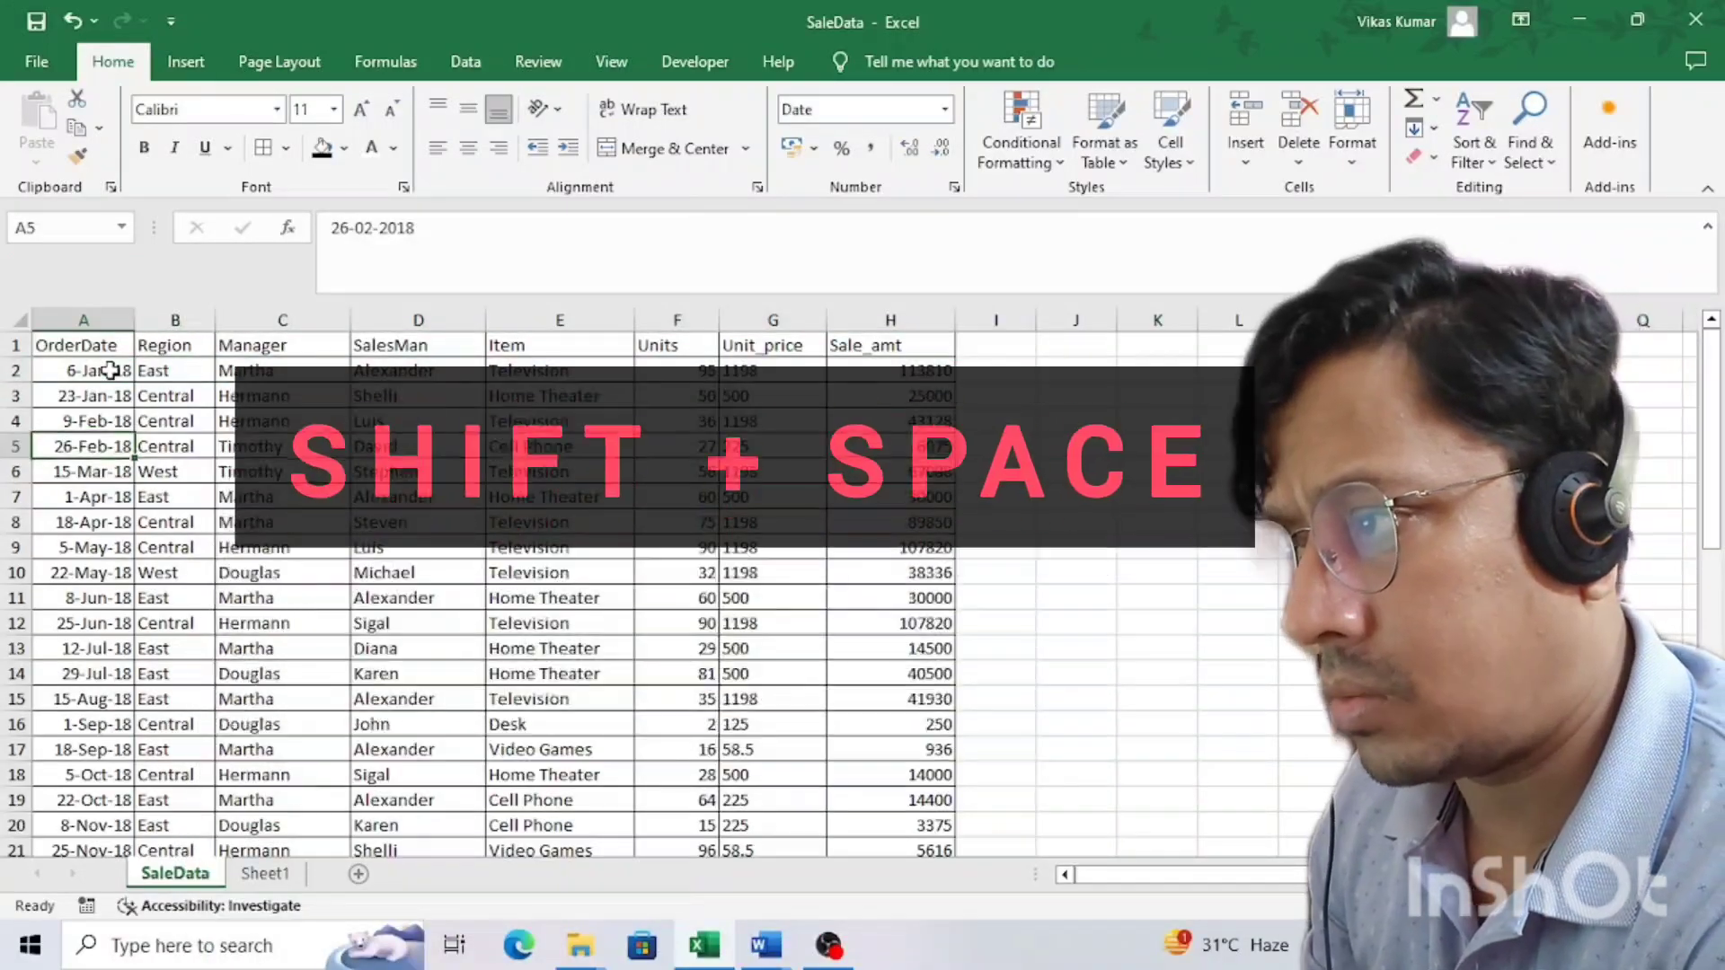
{"action": "key", "text": "Down"}
{"action": "key", "text": "shift+space"}
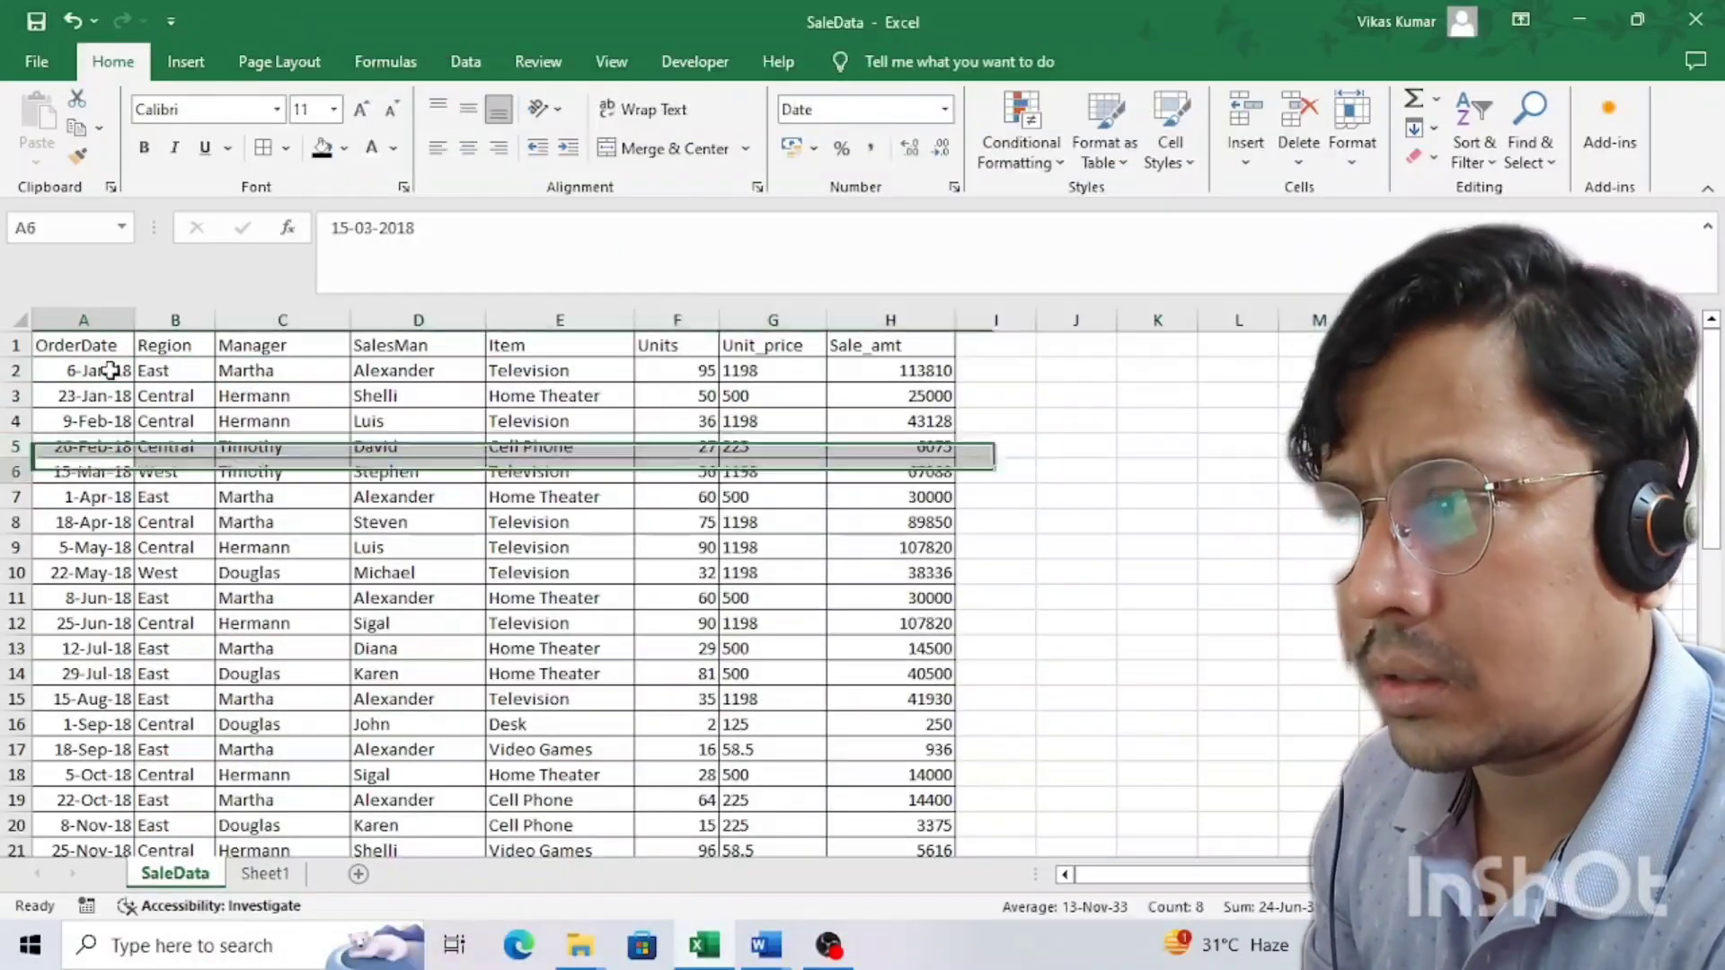
{"action": "key", "text": "Down"}
{"action": "key", "text": "Down"}
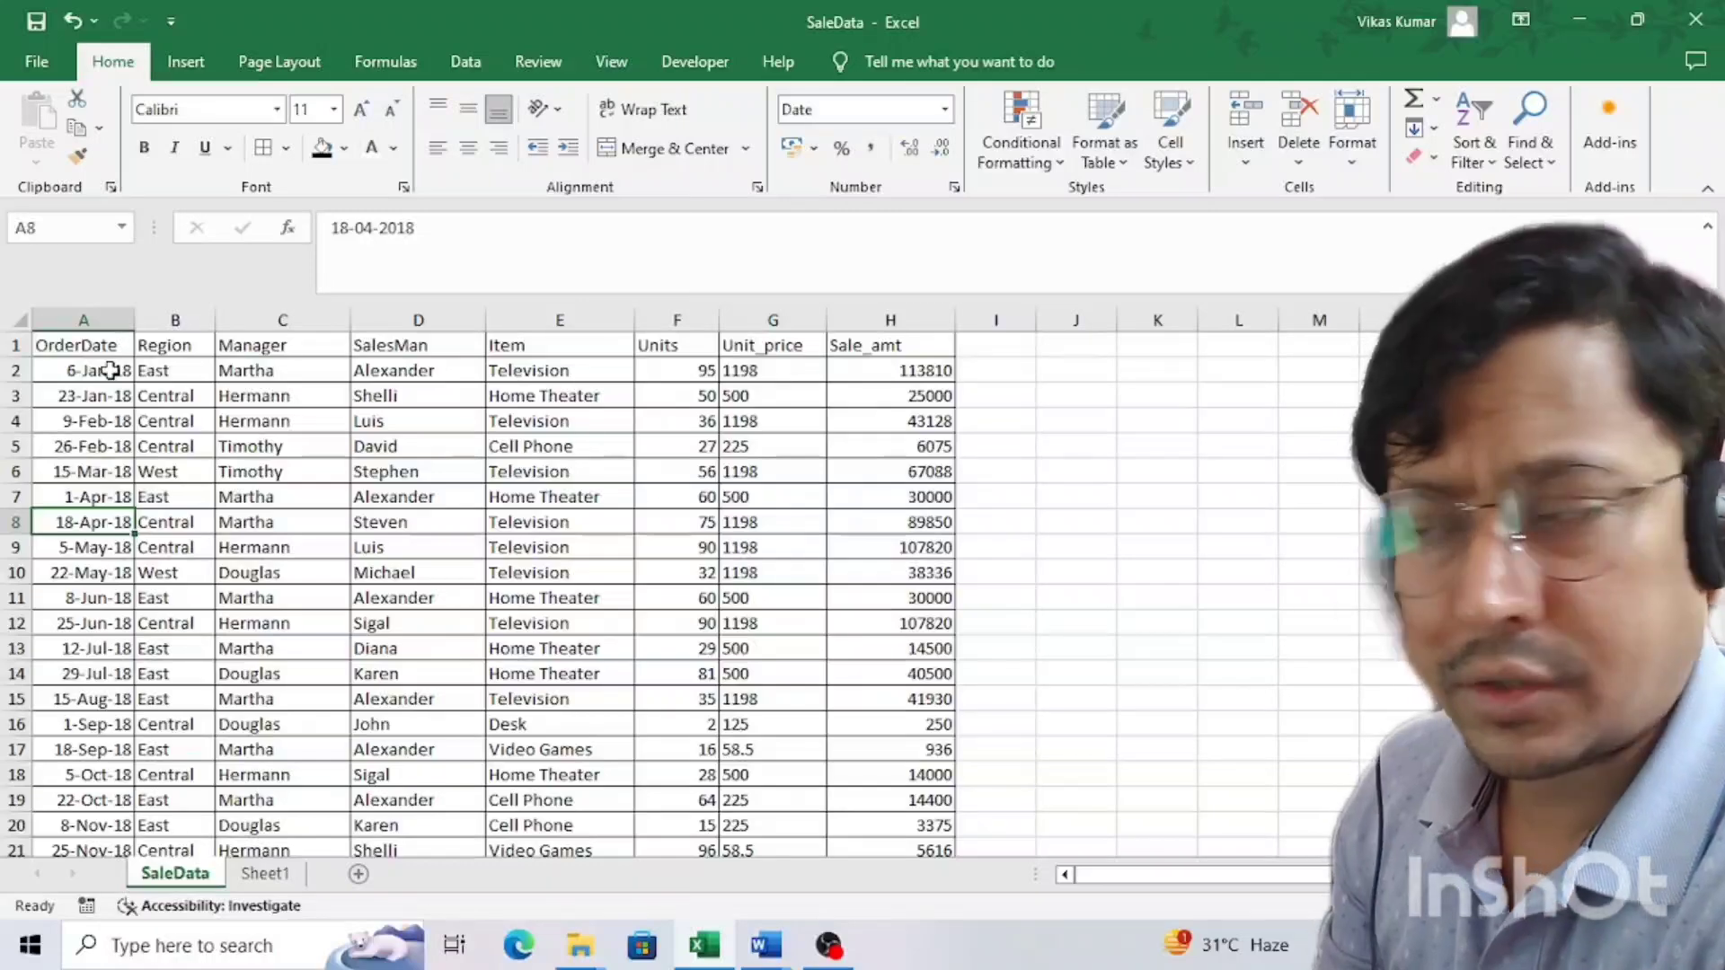
{"action": "key", "text": "shift+space"}
{"action": "key", "text": "Down"}
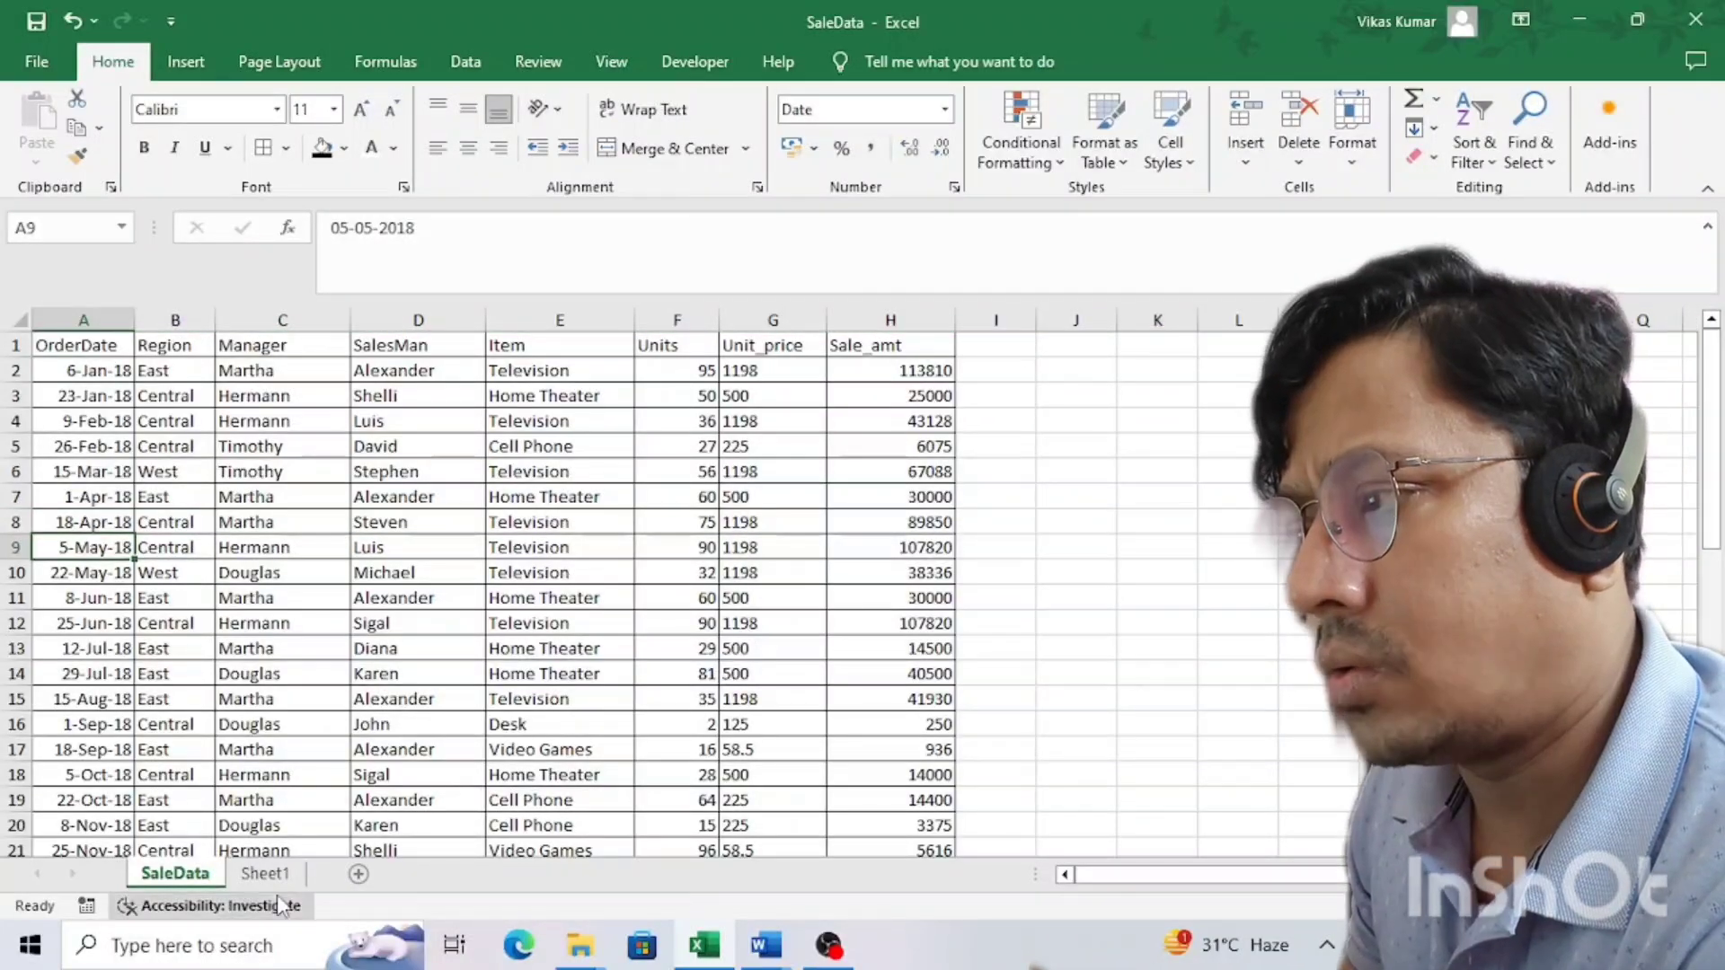
{"action": "left_click", "coordinate": [270, 876]}
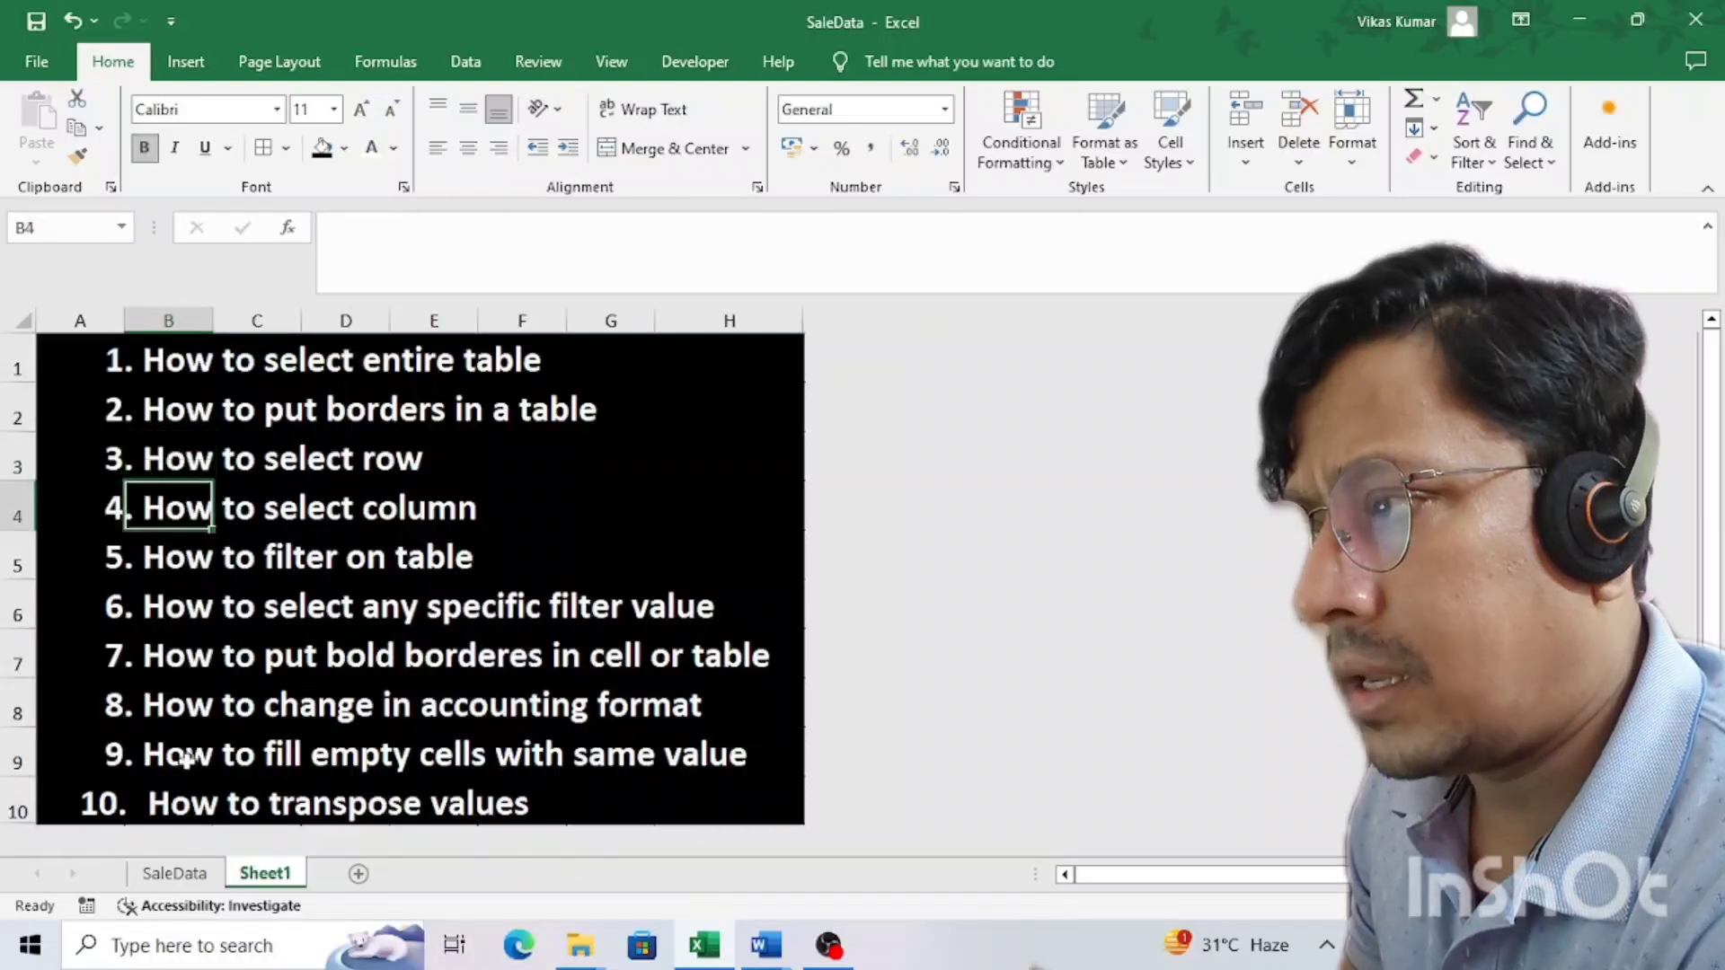
{"action": "left_click", "coordinate": [186, 876]}
{"action": "left_click", "coordinate": [178, 319]}
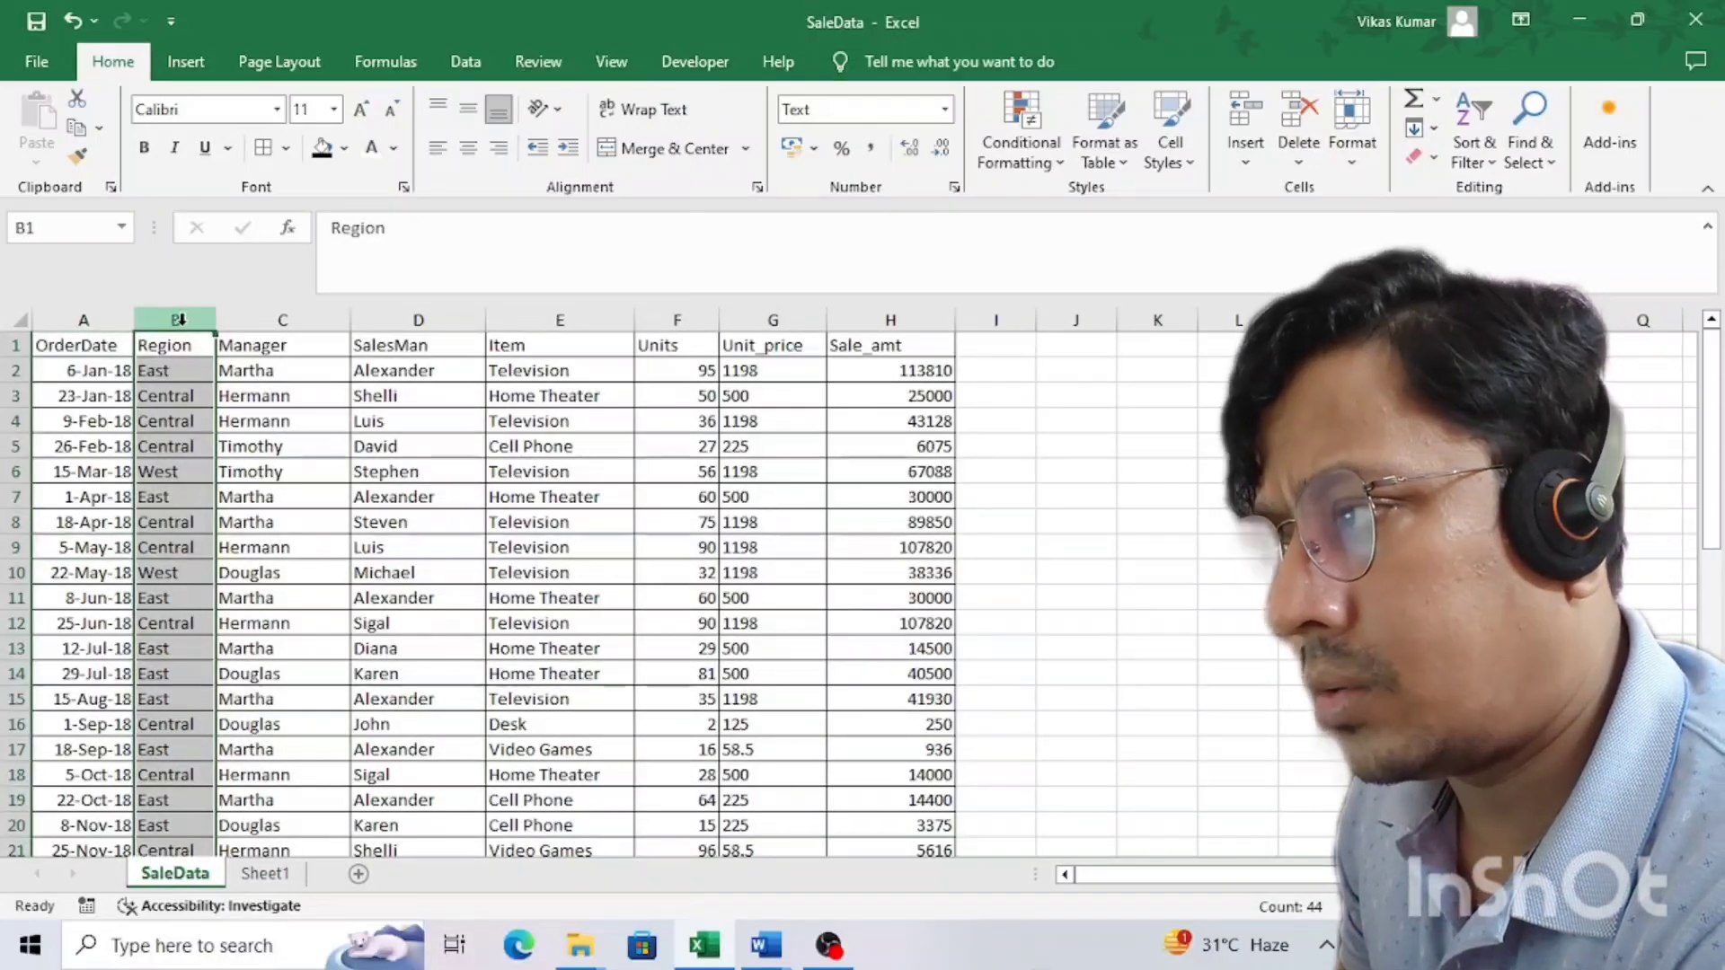
{"action": "left_click", "coordinate": [422, 317]}
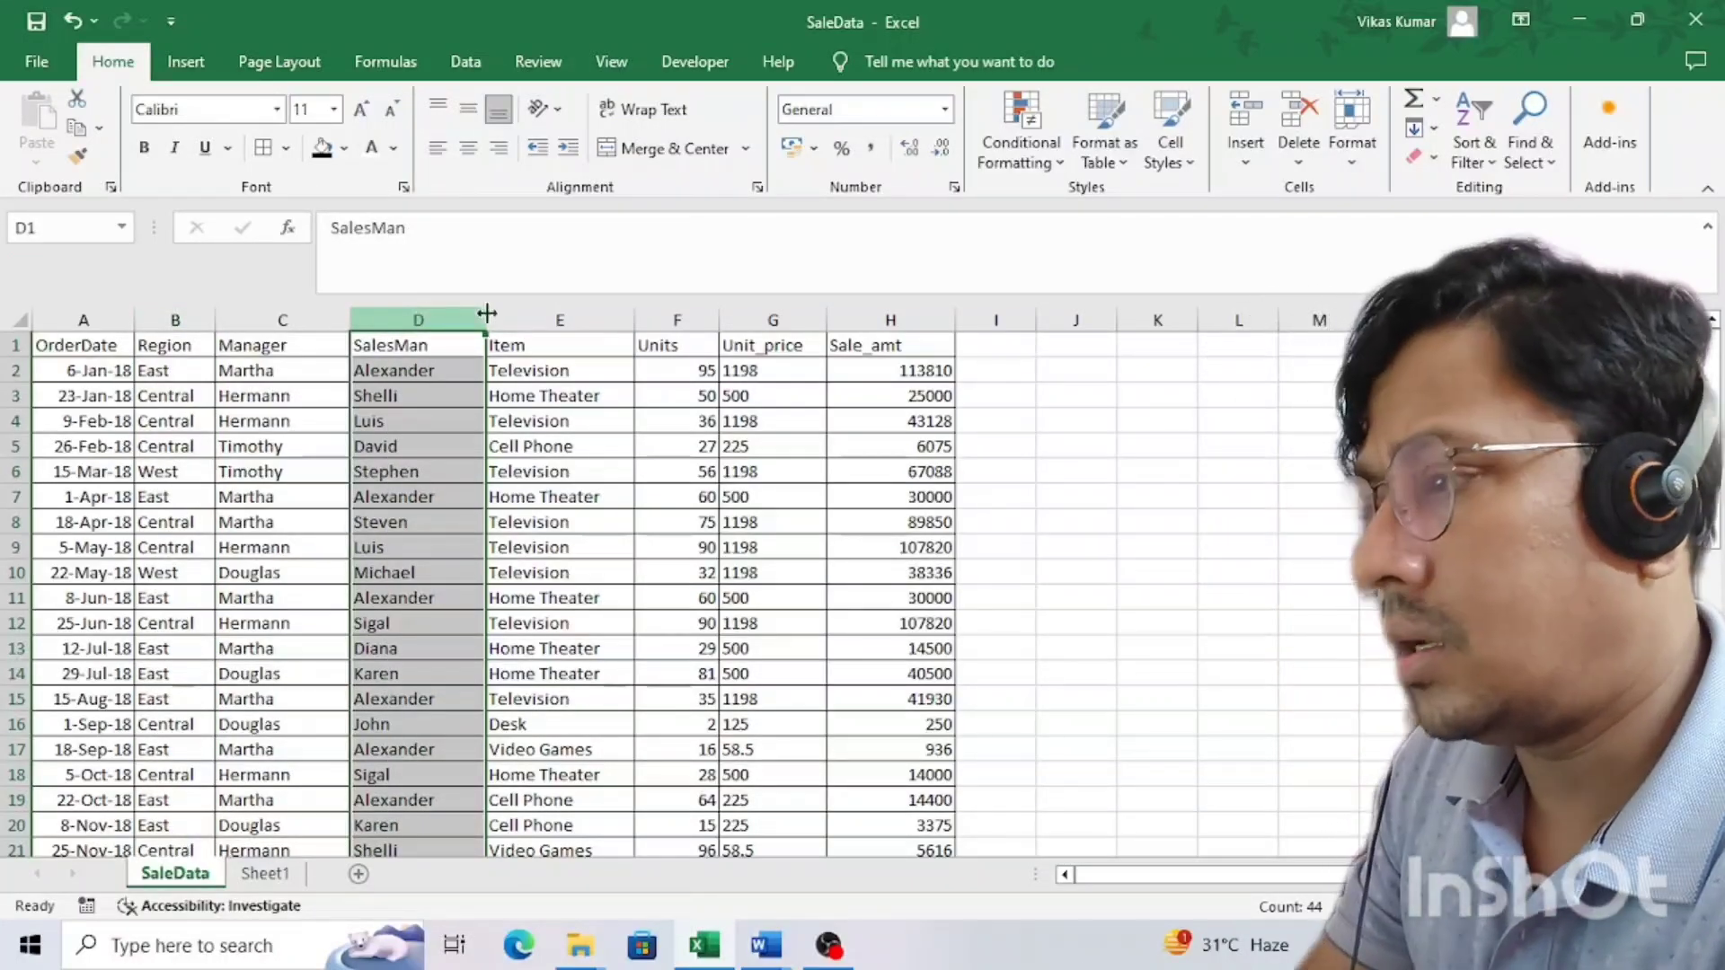
{"action": "left_click", "coordinate": [299, 336]}
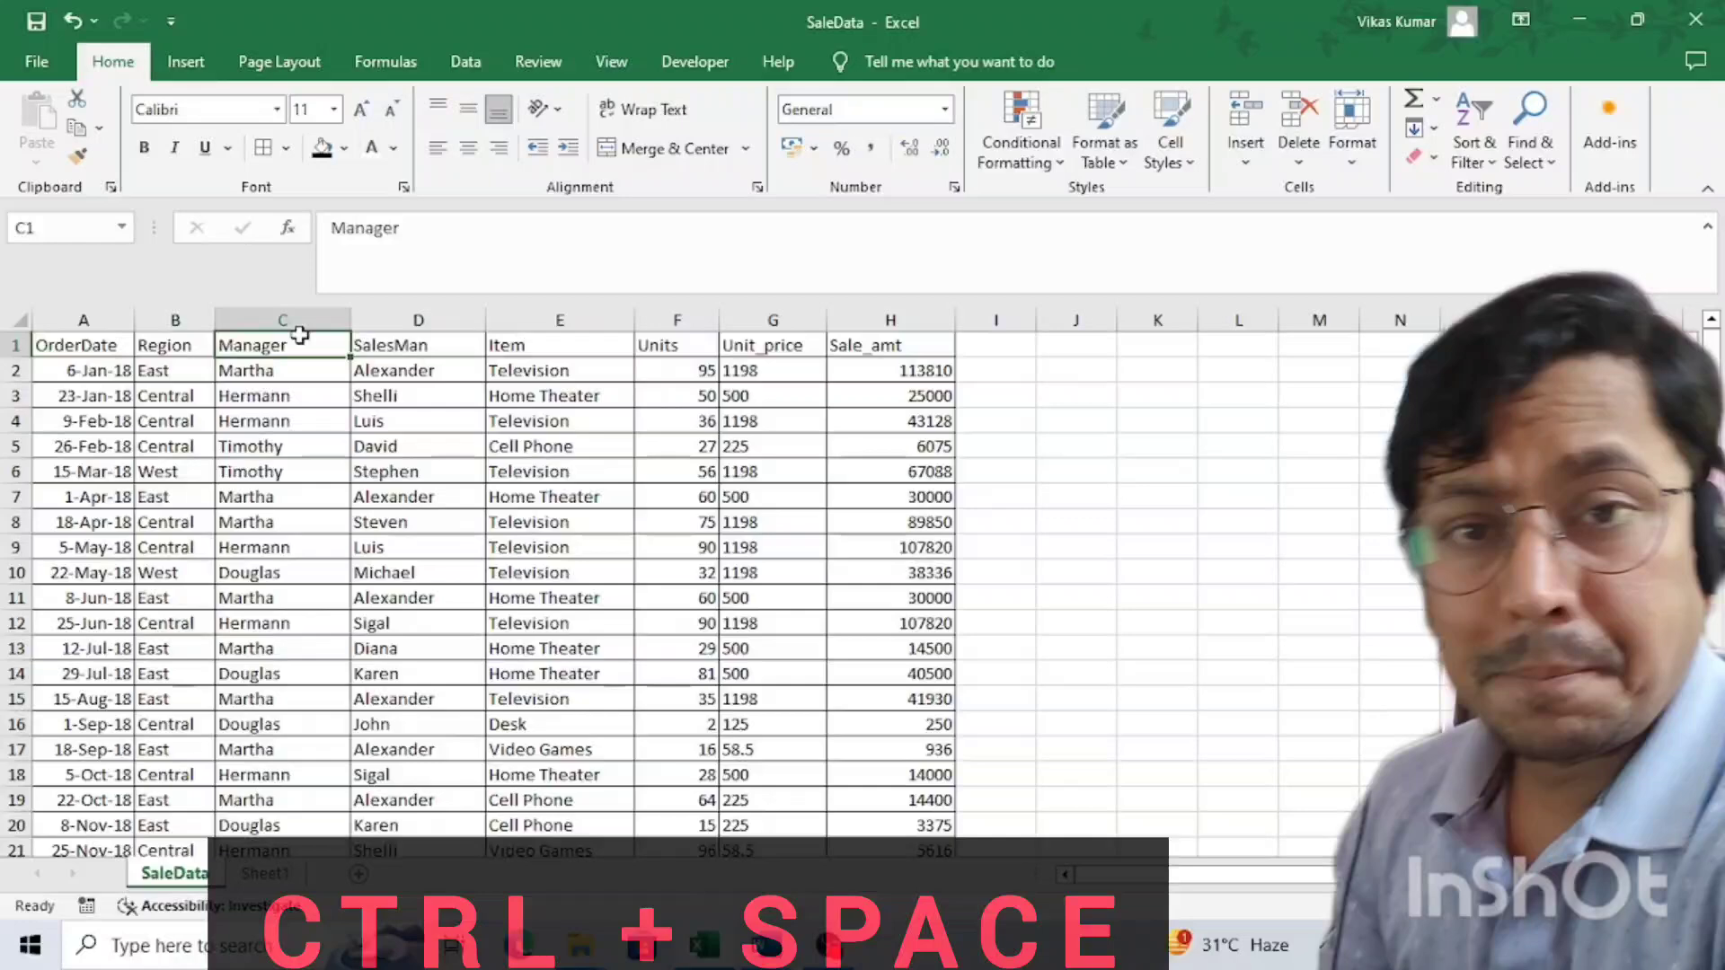
{"action": "key", "text": "Left"}
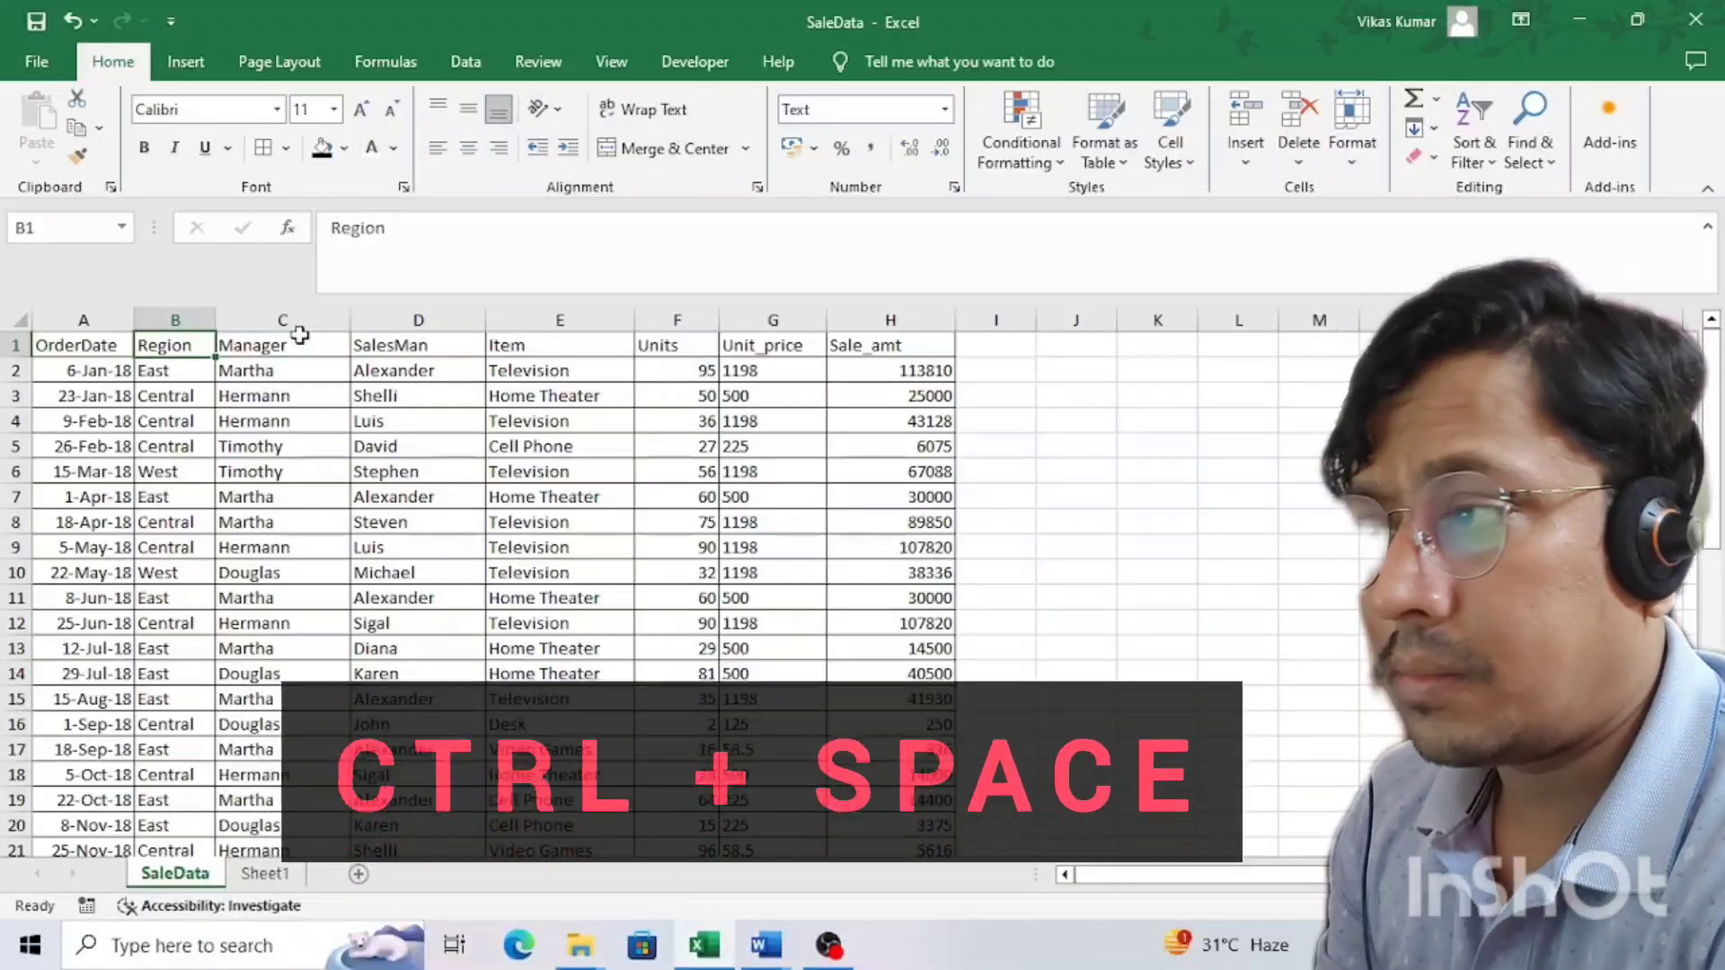
{"action": "key", "text": "Left"}
{"action": "key", "text": "Right"}
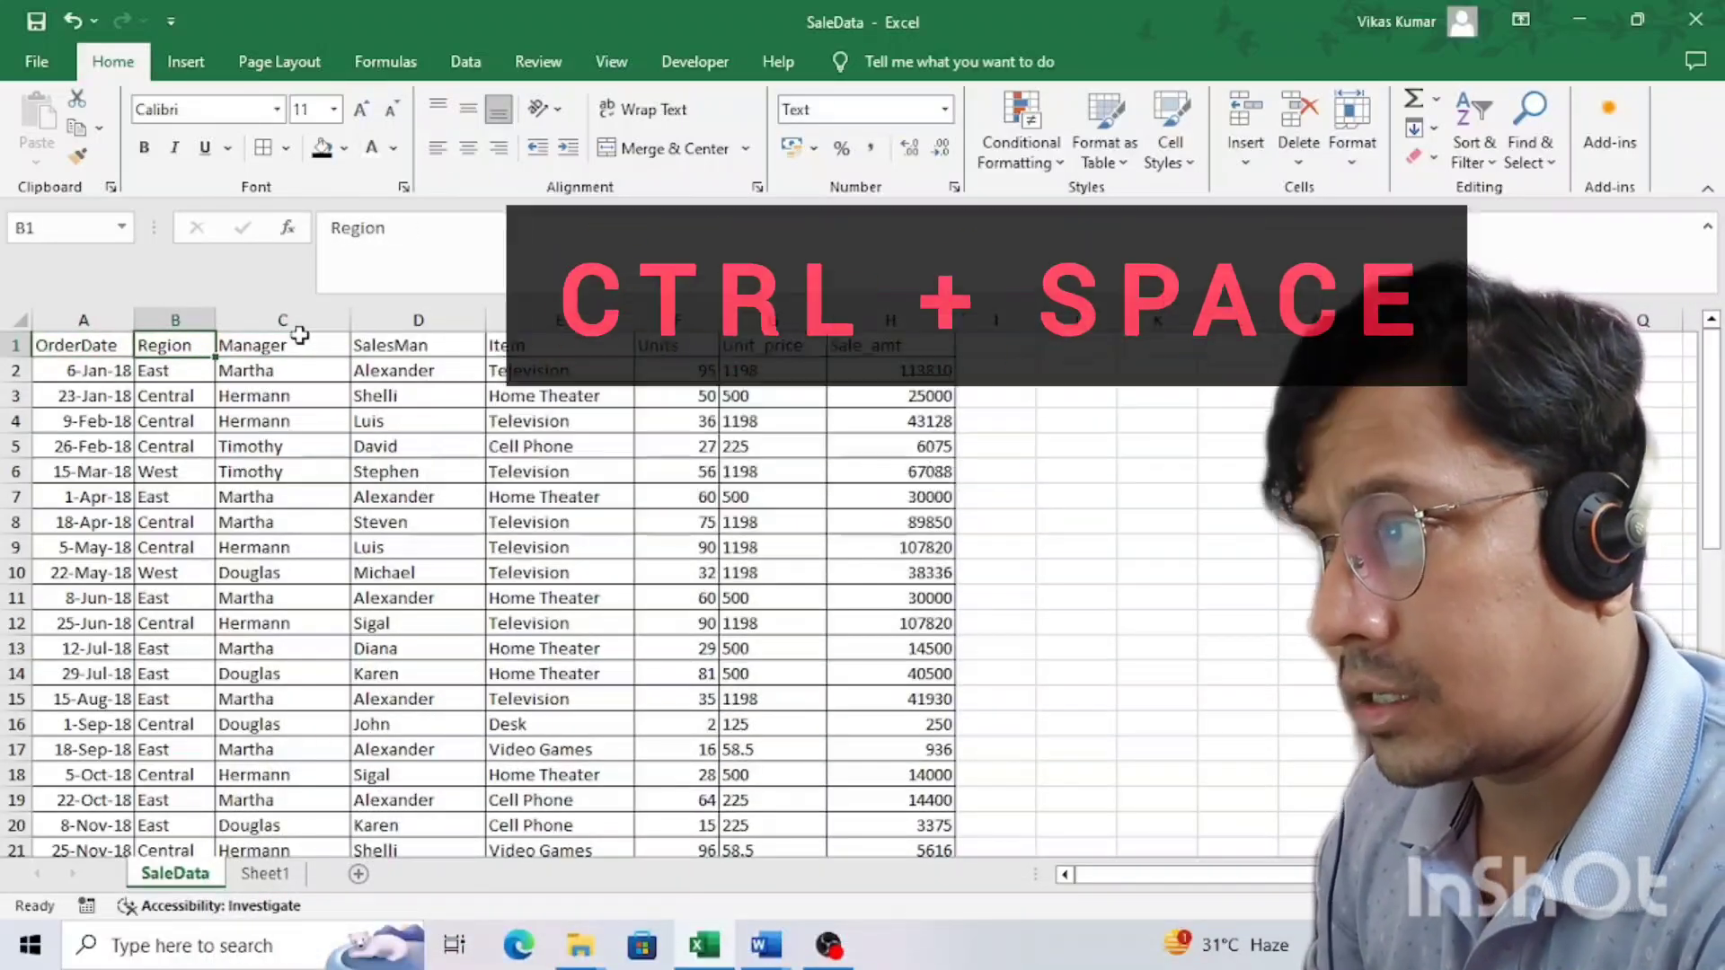
{"action": "key", "text": "ctrl+space"}
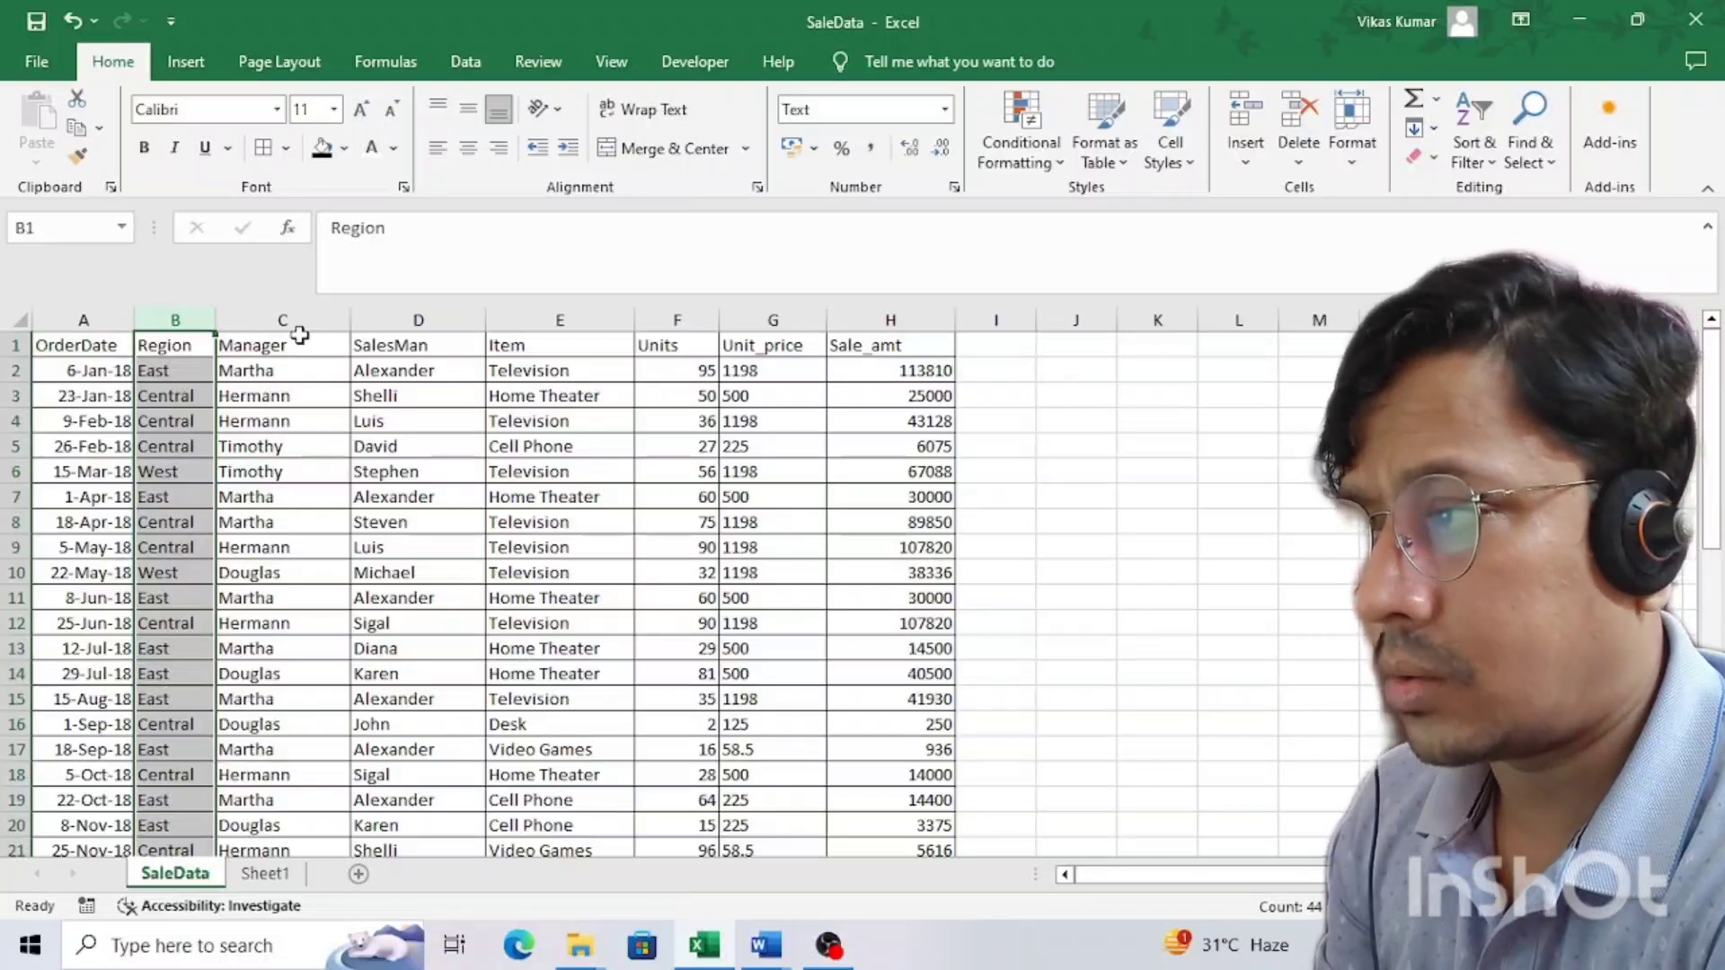
{"action": "key", "text": "Right"}
{"action": "key", "text": "Right"}
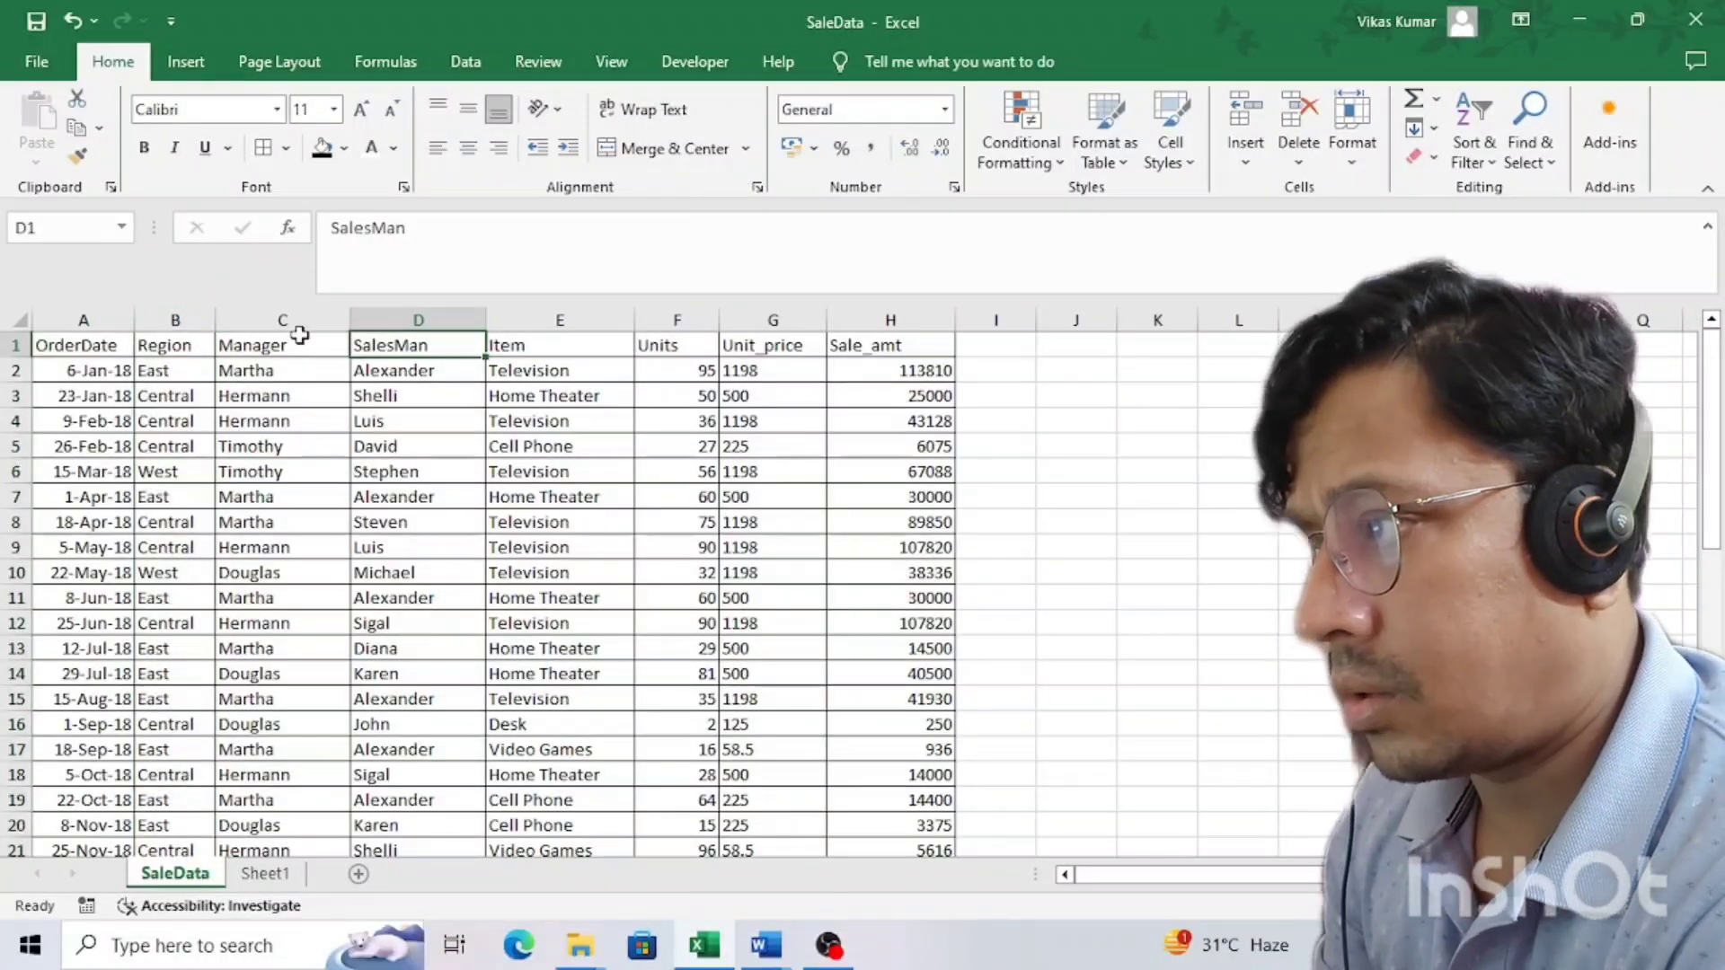
{"action": "key", "text": "ctrl+space"}
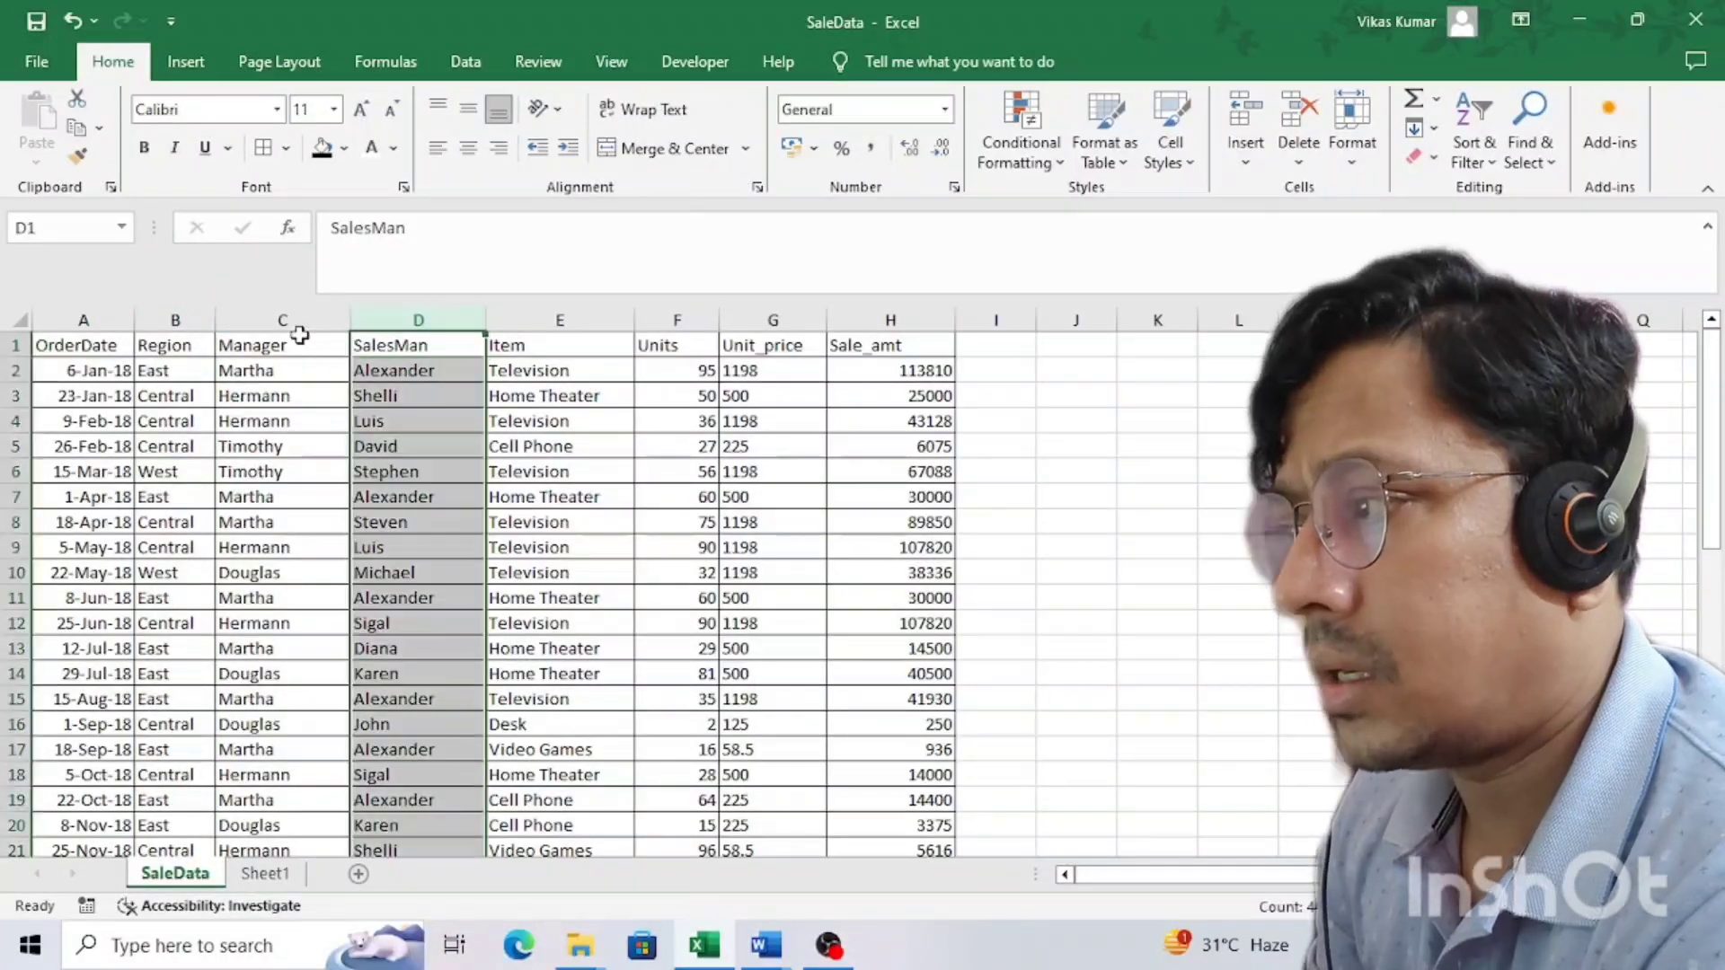
{"action": "key", "text": "Right"}
{"action": "key", "text": "Right"}
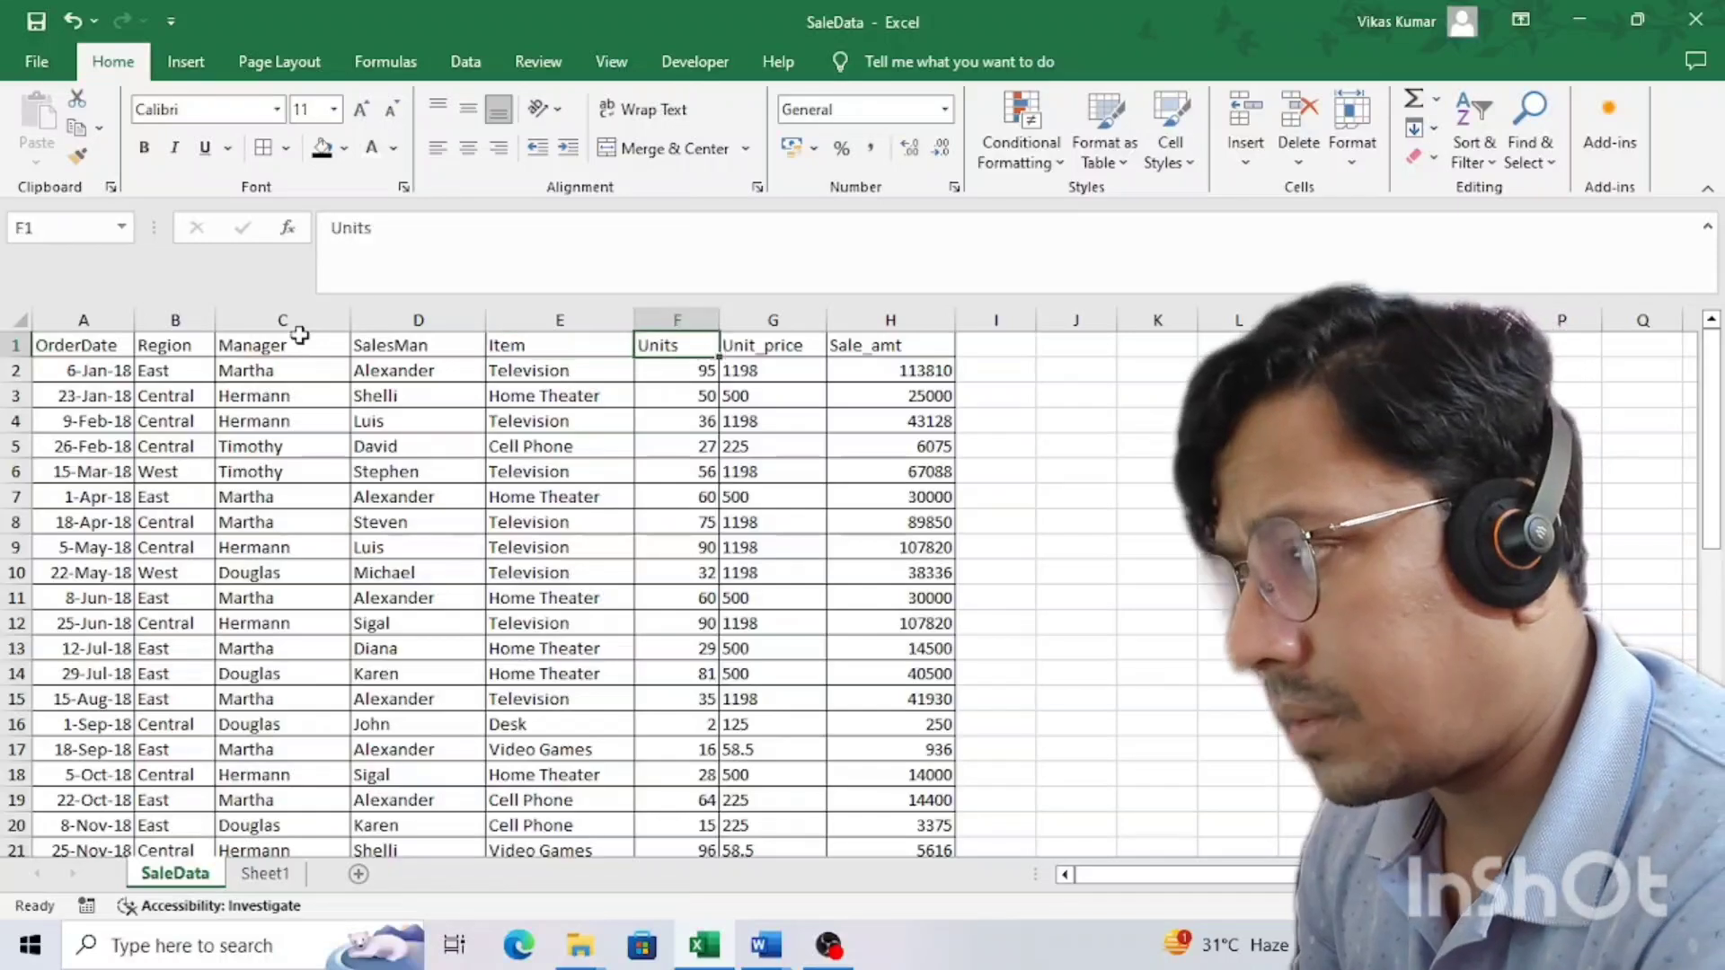
{"action": "key", "text": "ctrl+space"}
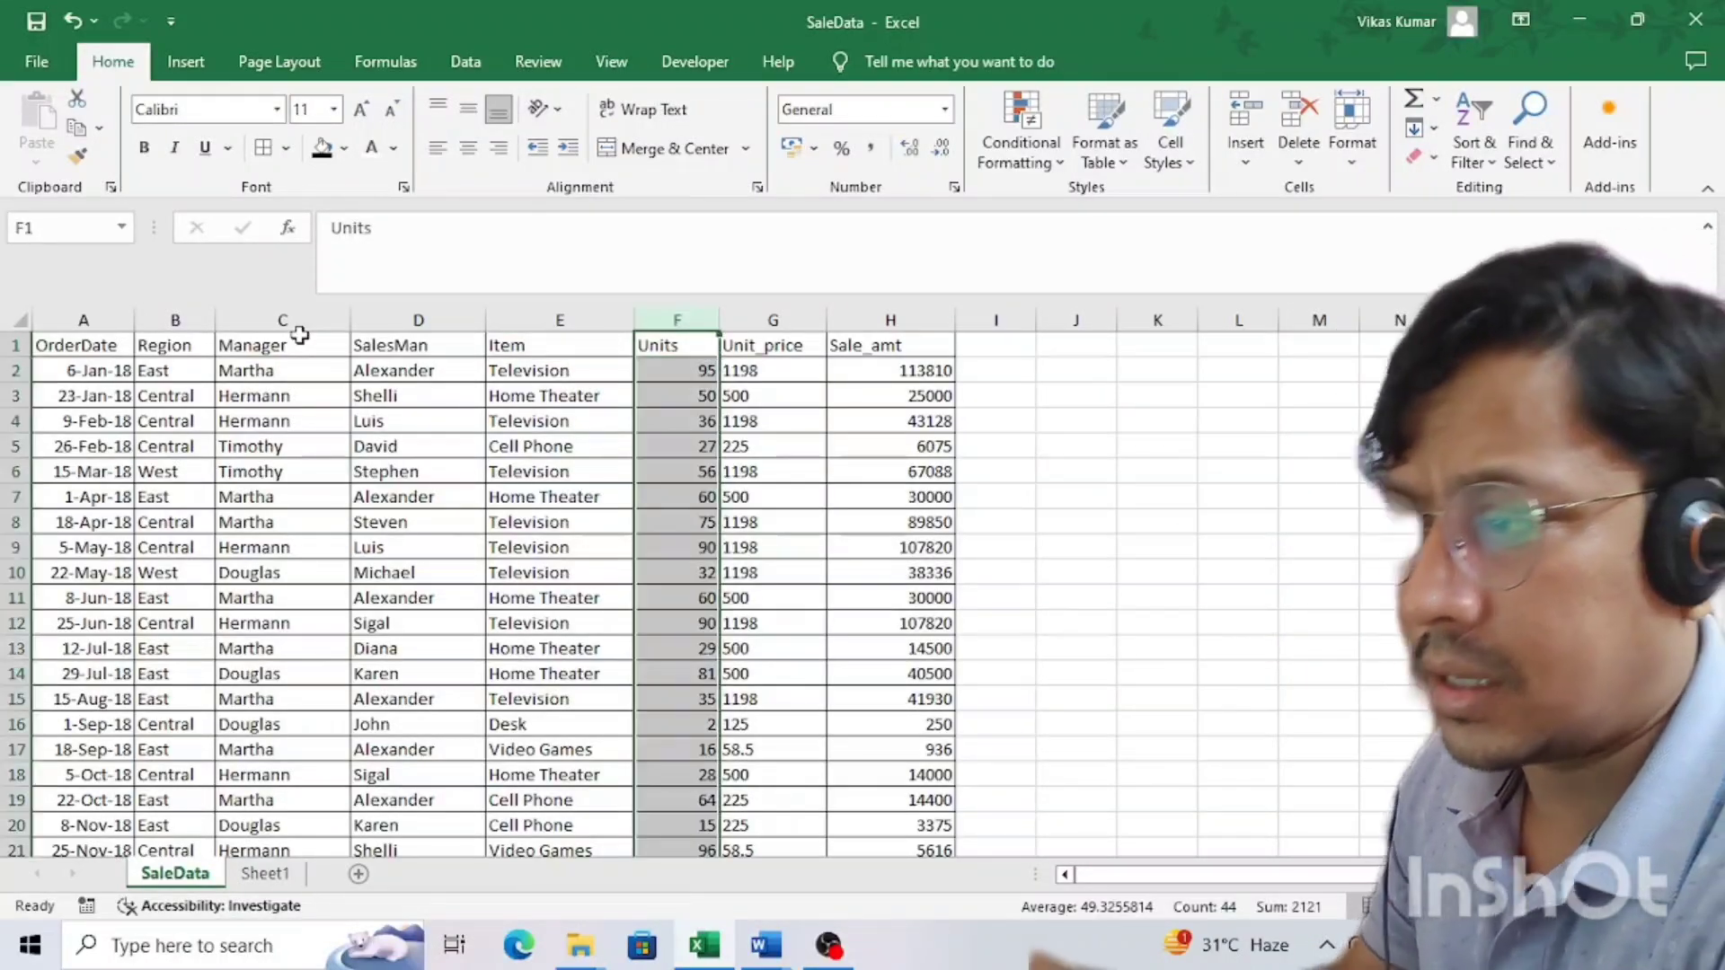
{"action": "key", "text": "ctrl+Home"}
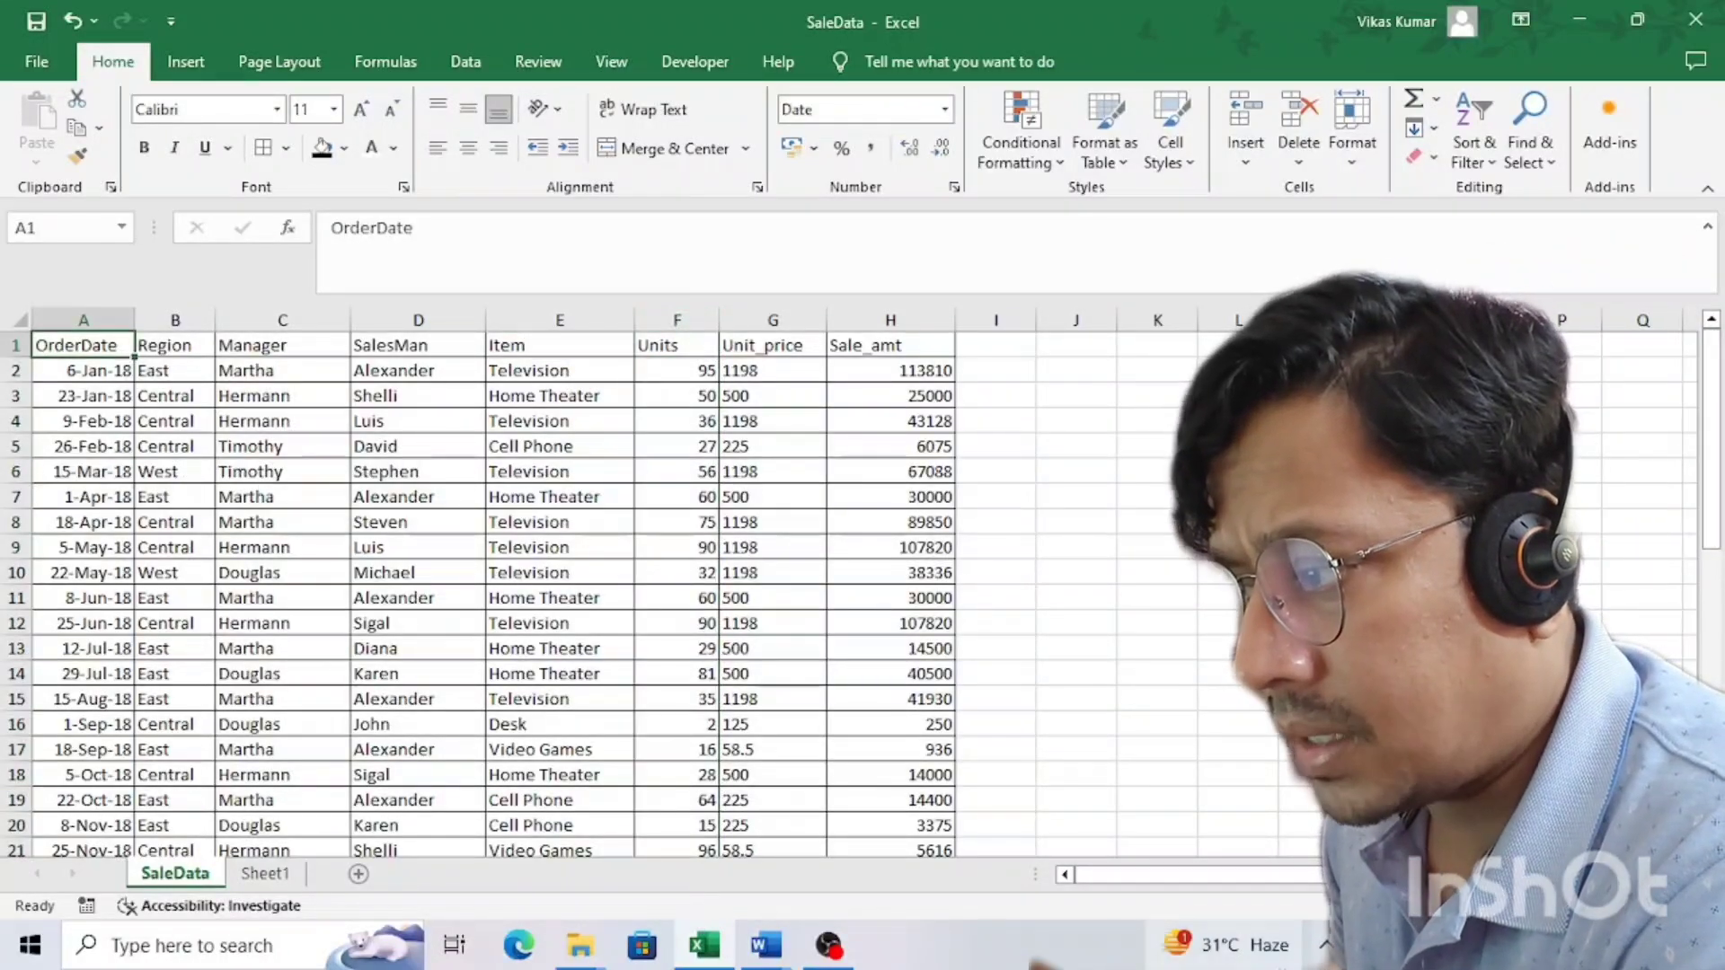
{"action": "left_click", "coordinate": [266, 873]}
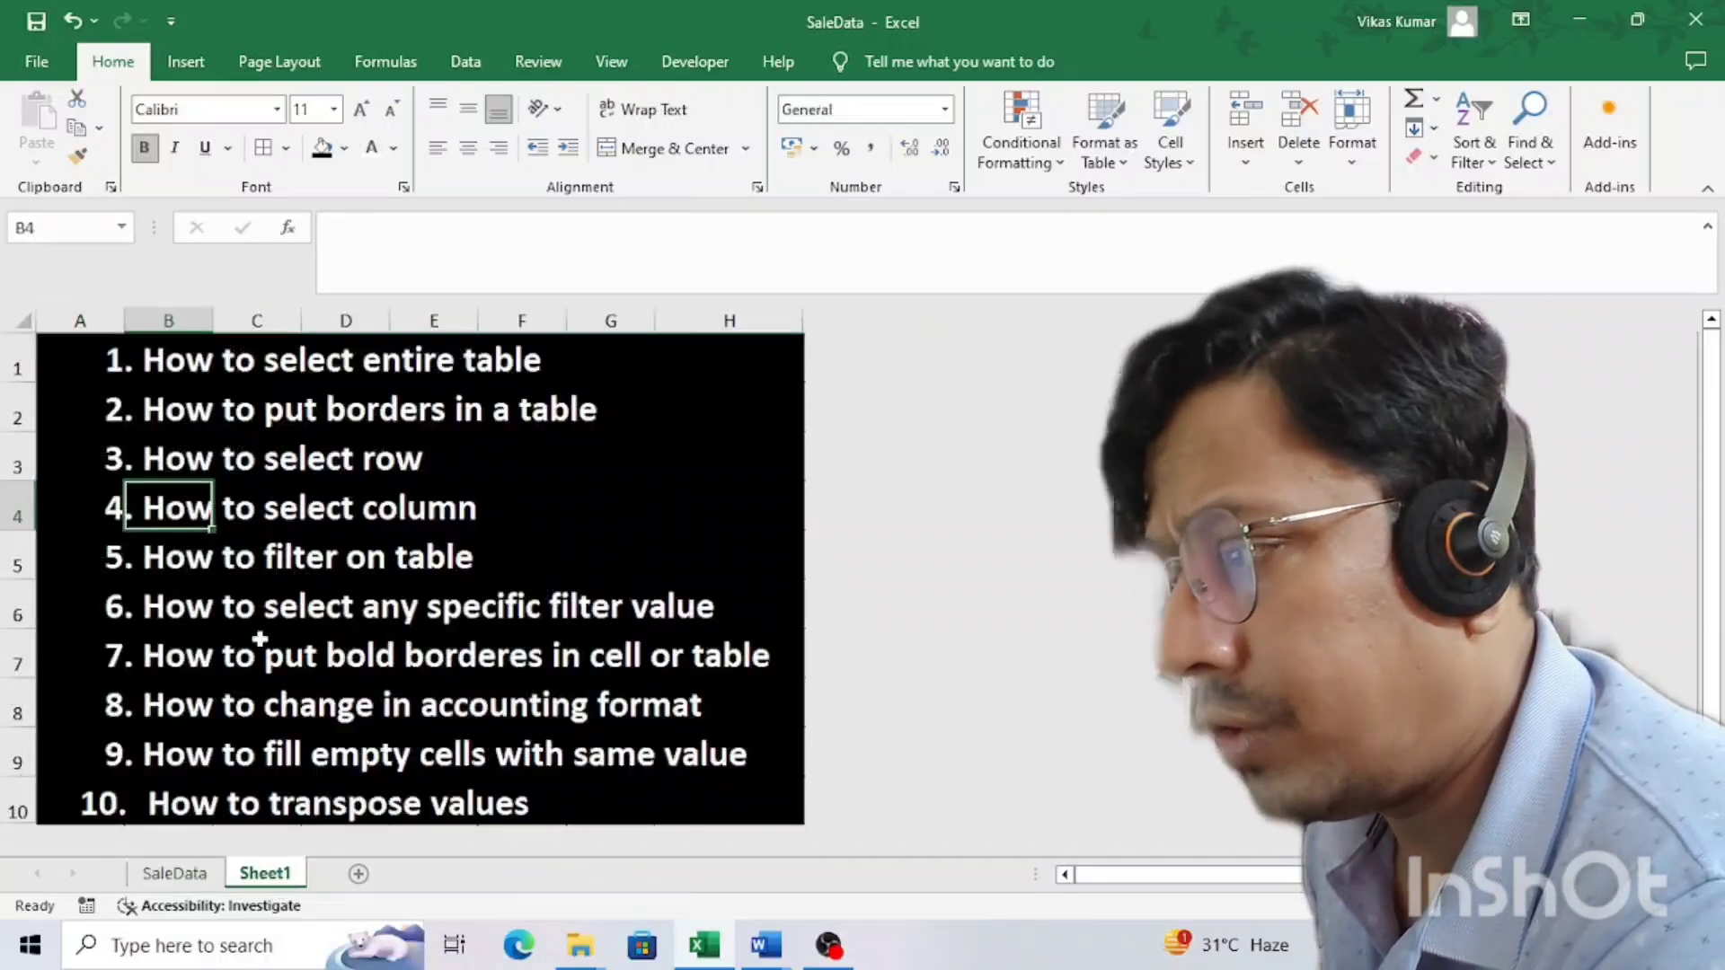
{"action": "left_click", "coordinate": [157, 558]}
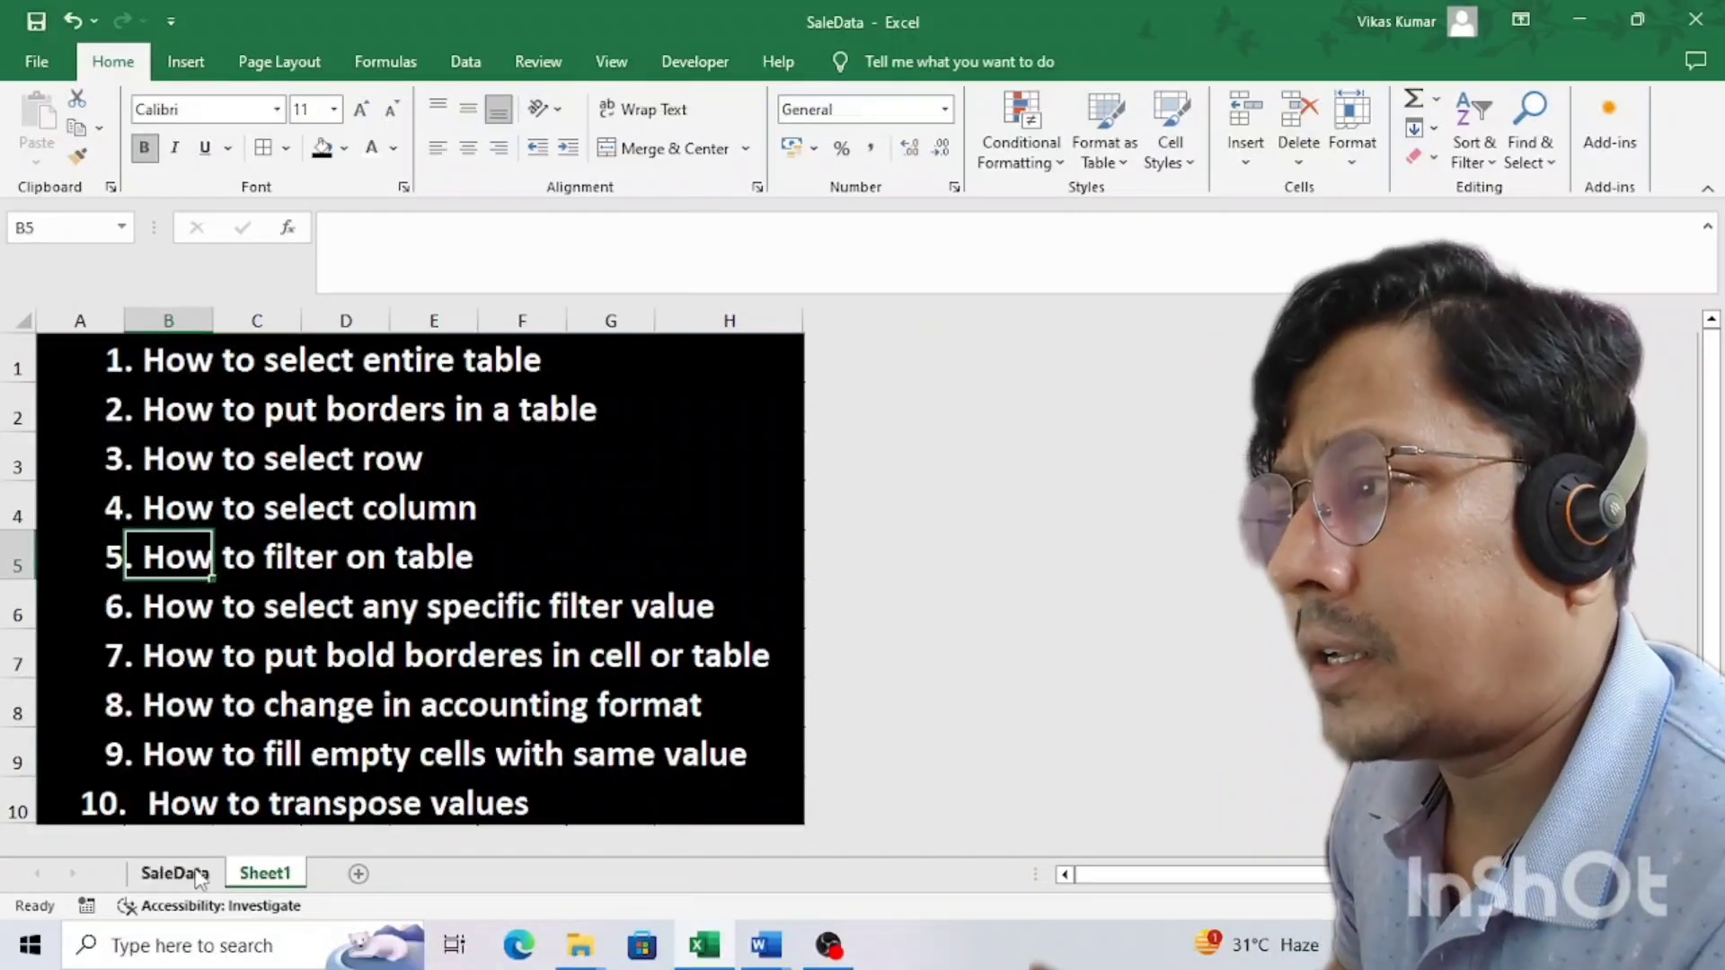
{"action": "left_click", "coordinate": [173, 873]}
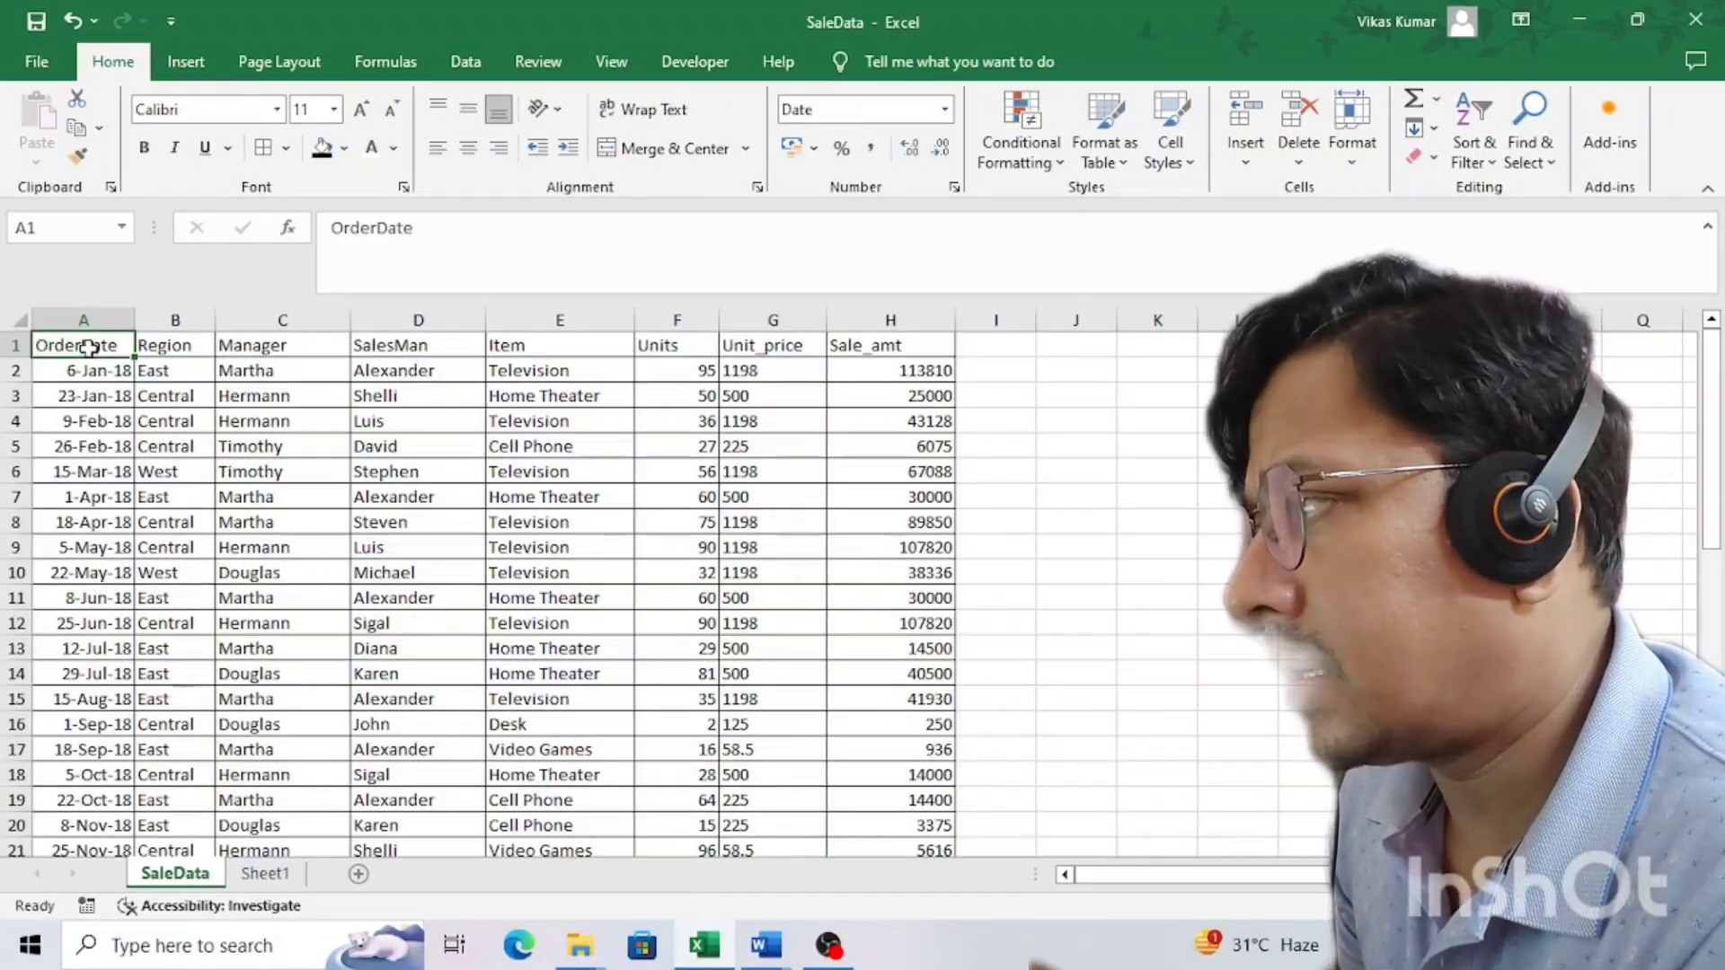
- Select the header row A1:H1 and turn on Sort & Filter > Filter
{"action": "mouse_move", "coordinate": [87, 347]}
{"action": "left_mouse_down"}
{"action": "mouse_move", "coordinate": [800, 355]}
{"action": "mouse_move", "coordinate": [977, 327]}
{"action": "left_mouse_up"}
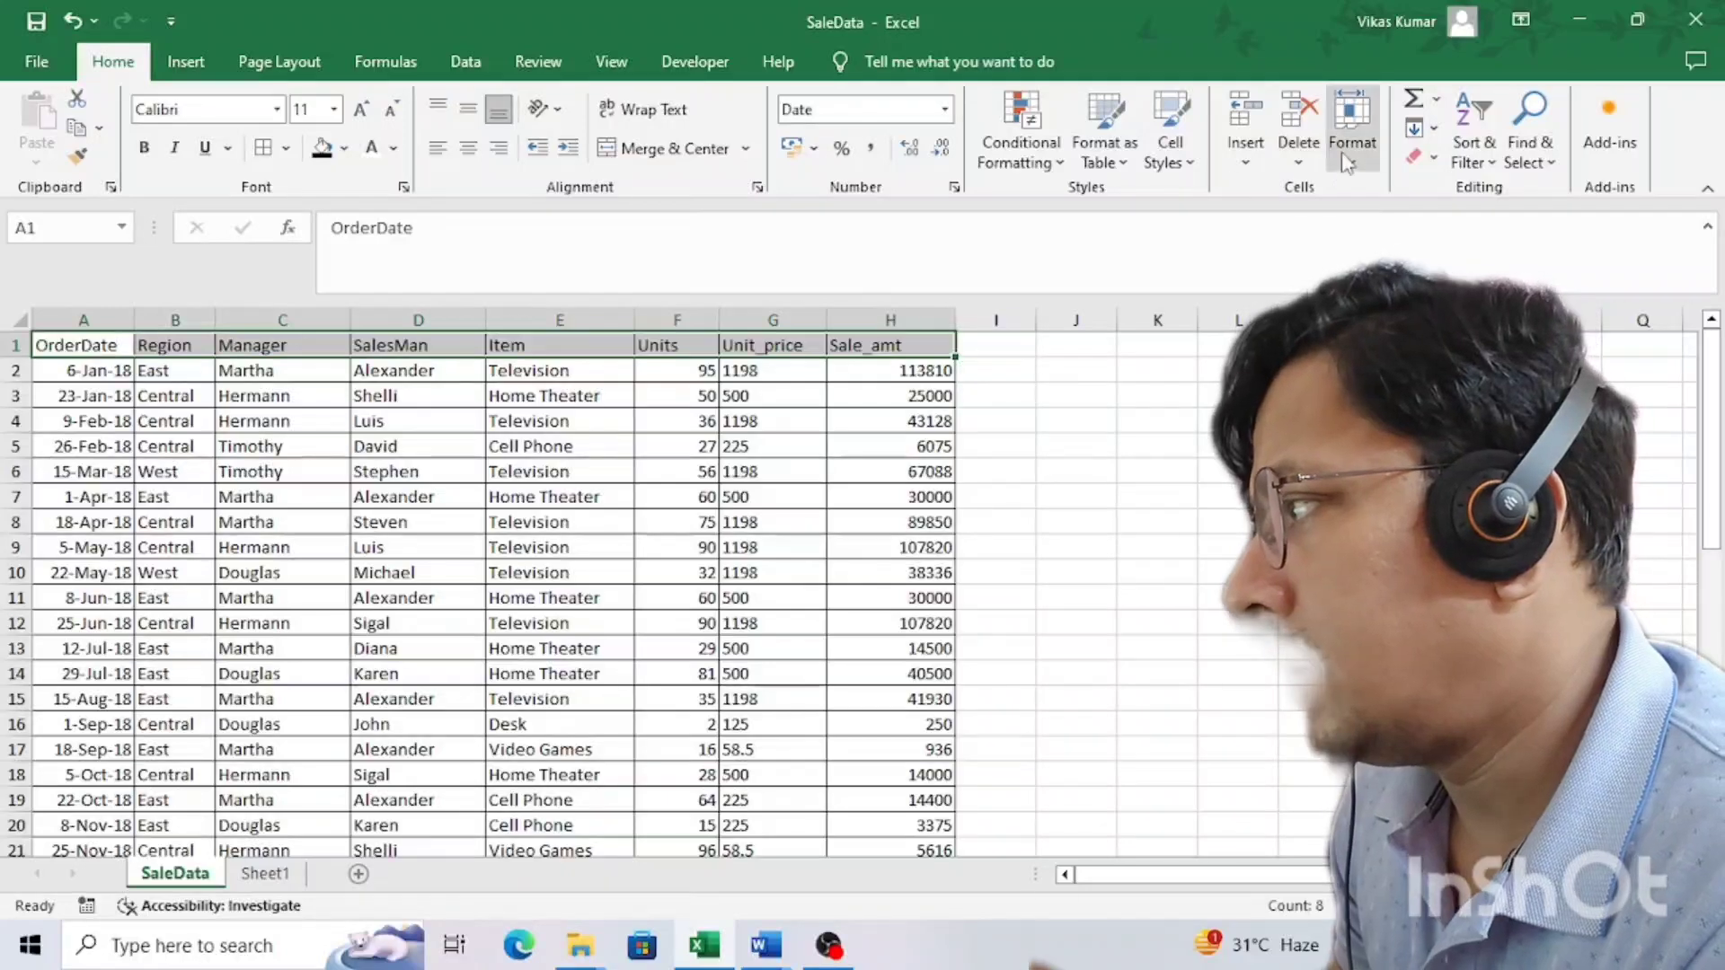
{"action": "left_click", "coordinate": [1484, 162]}
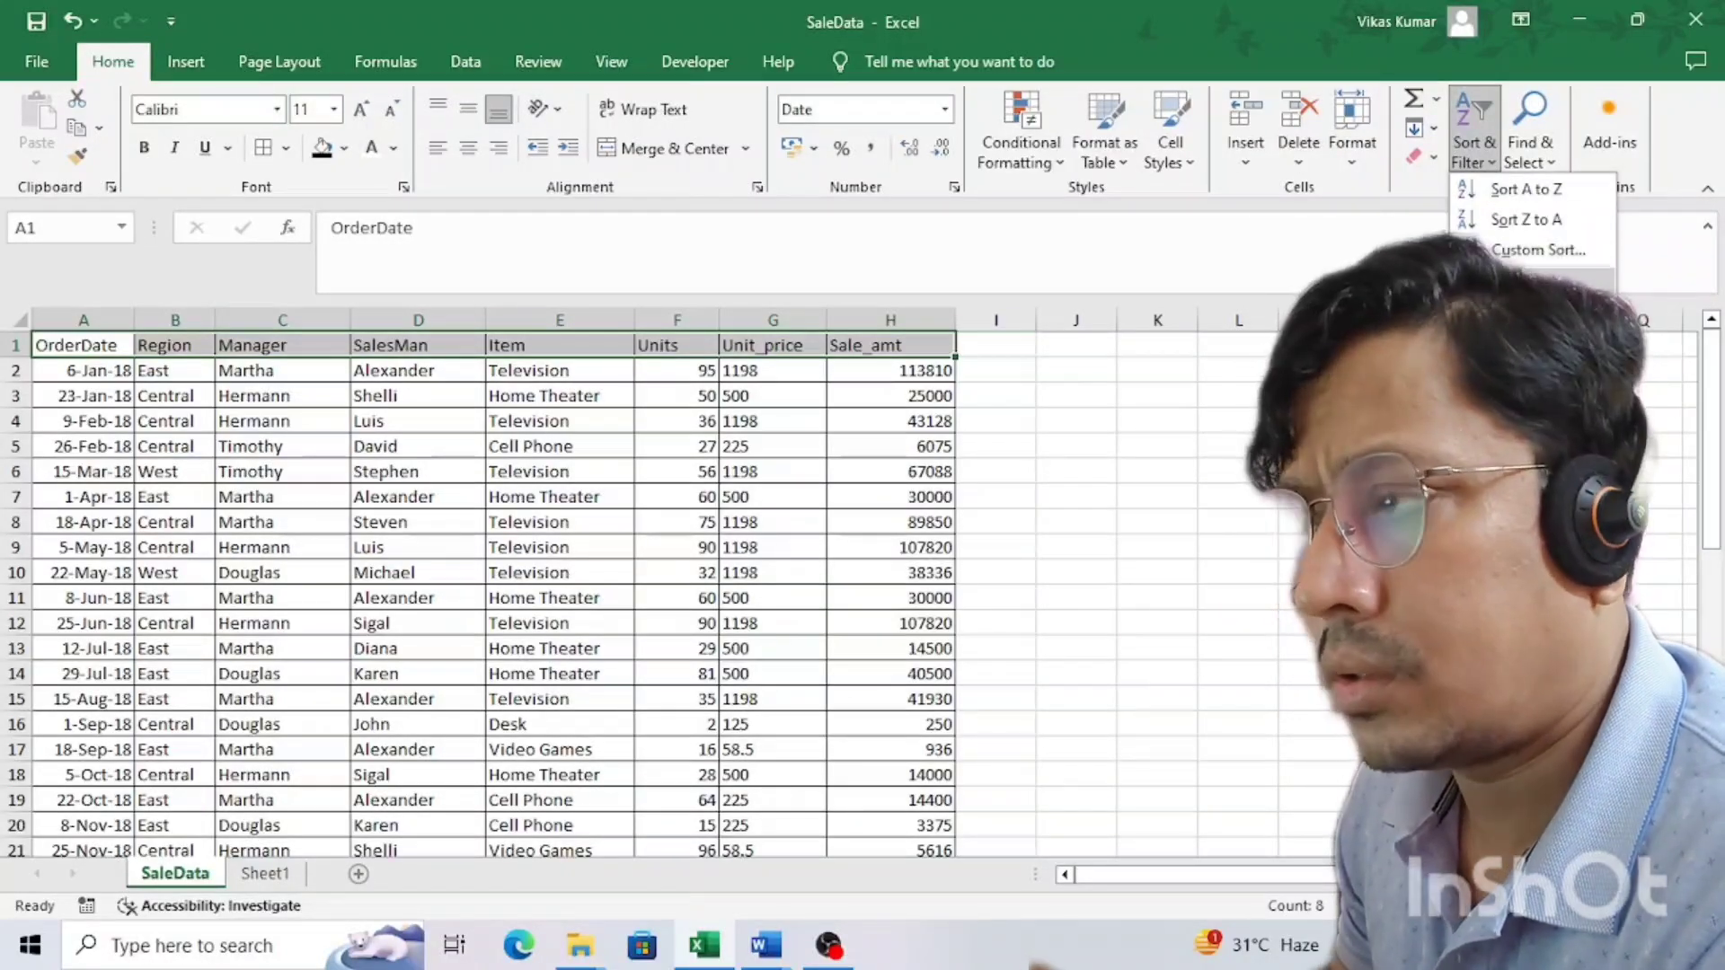
{"action": "left_click", "coordinate": [1518, 287]}
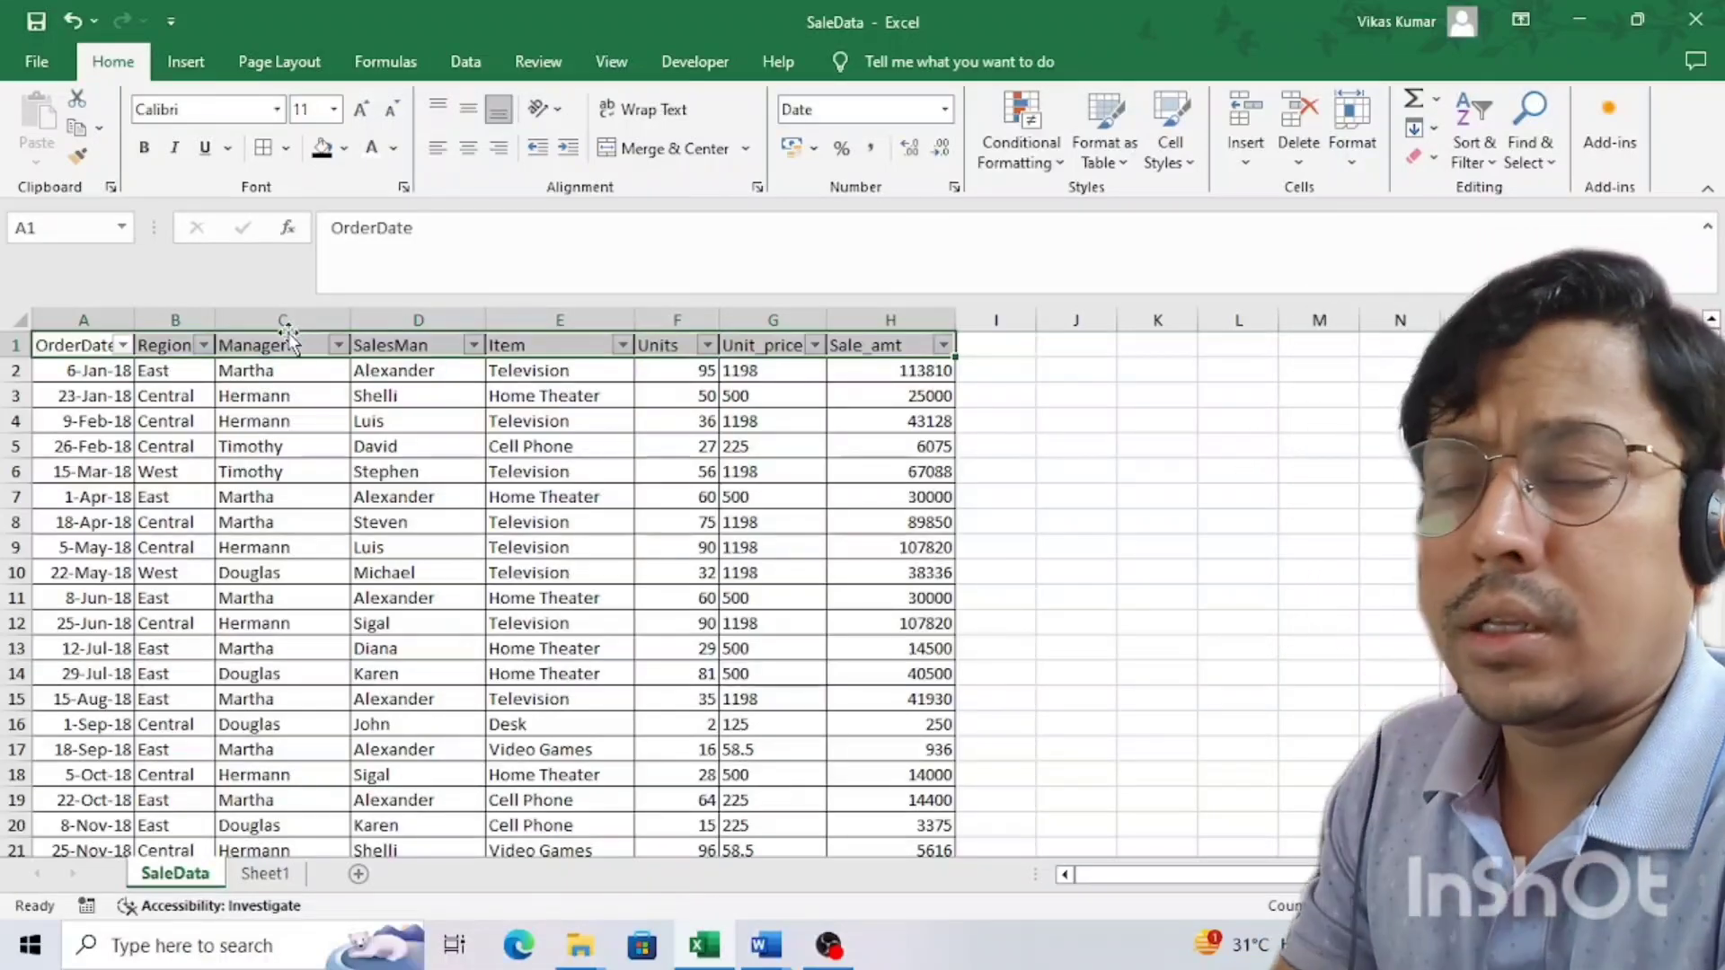
- Toggle the header-row filtering off and back on with Ctrl+Shift+L
{"action": "key", "text": "ctrl+Home"}
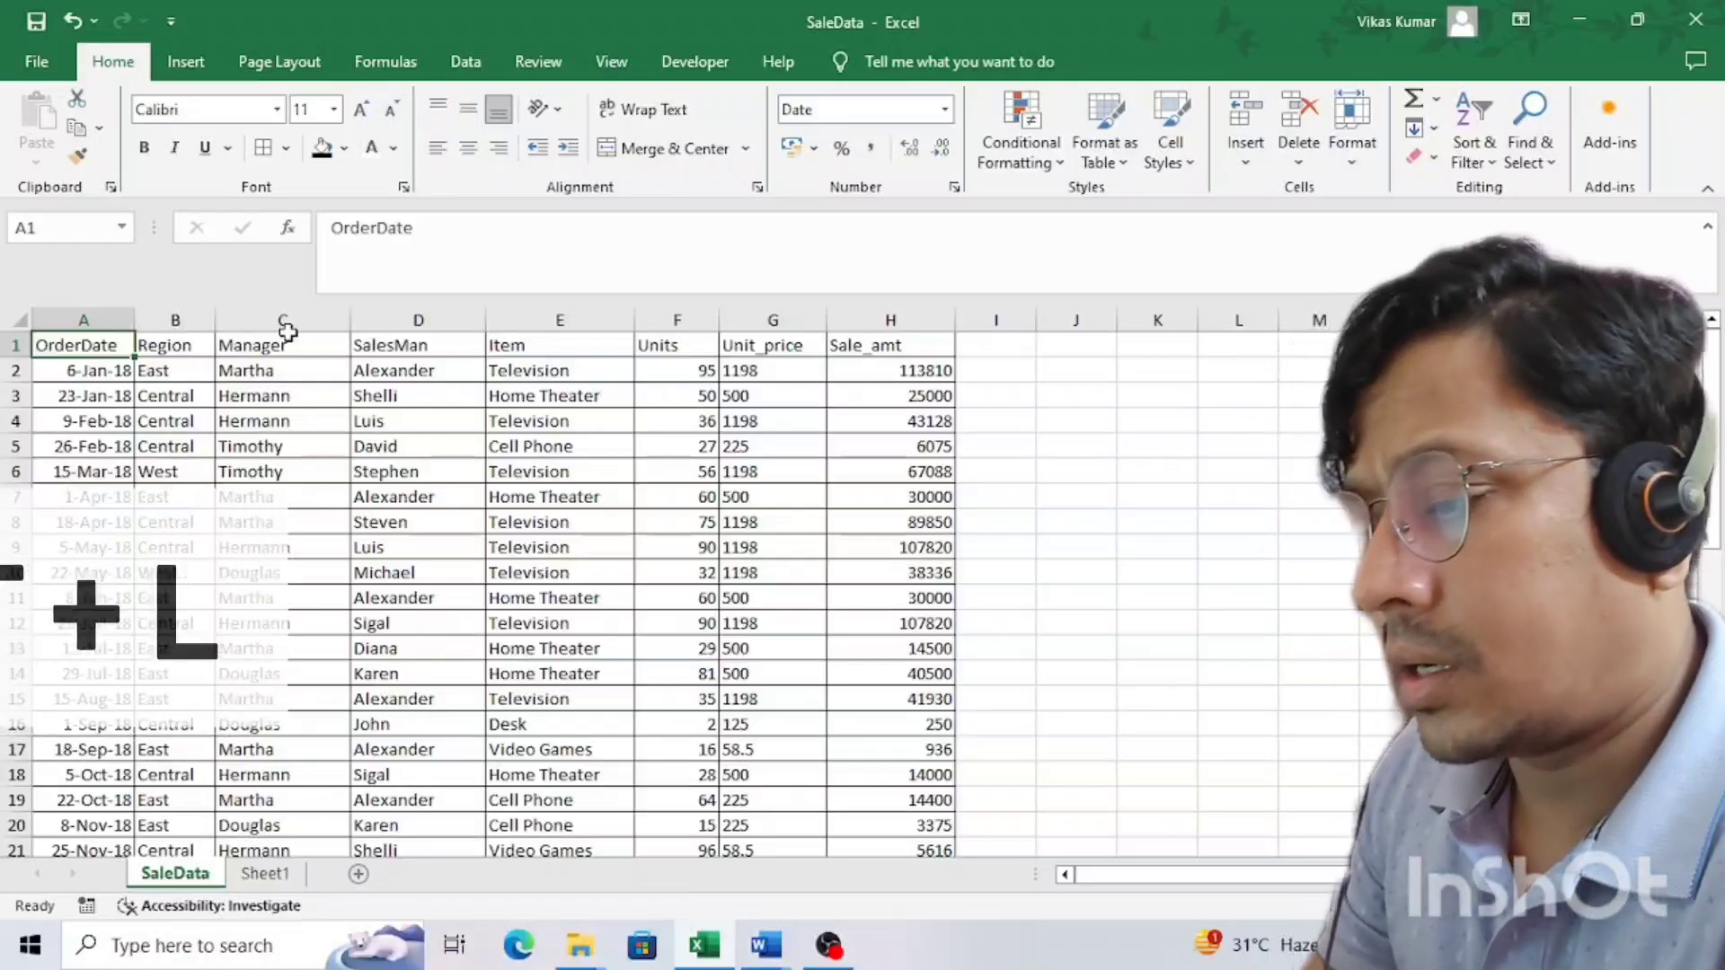
{"action": "key", "text": "ctrl+shift+Right"}
{"action": "key", "text": "ctrl+shift+l"}
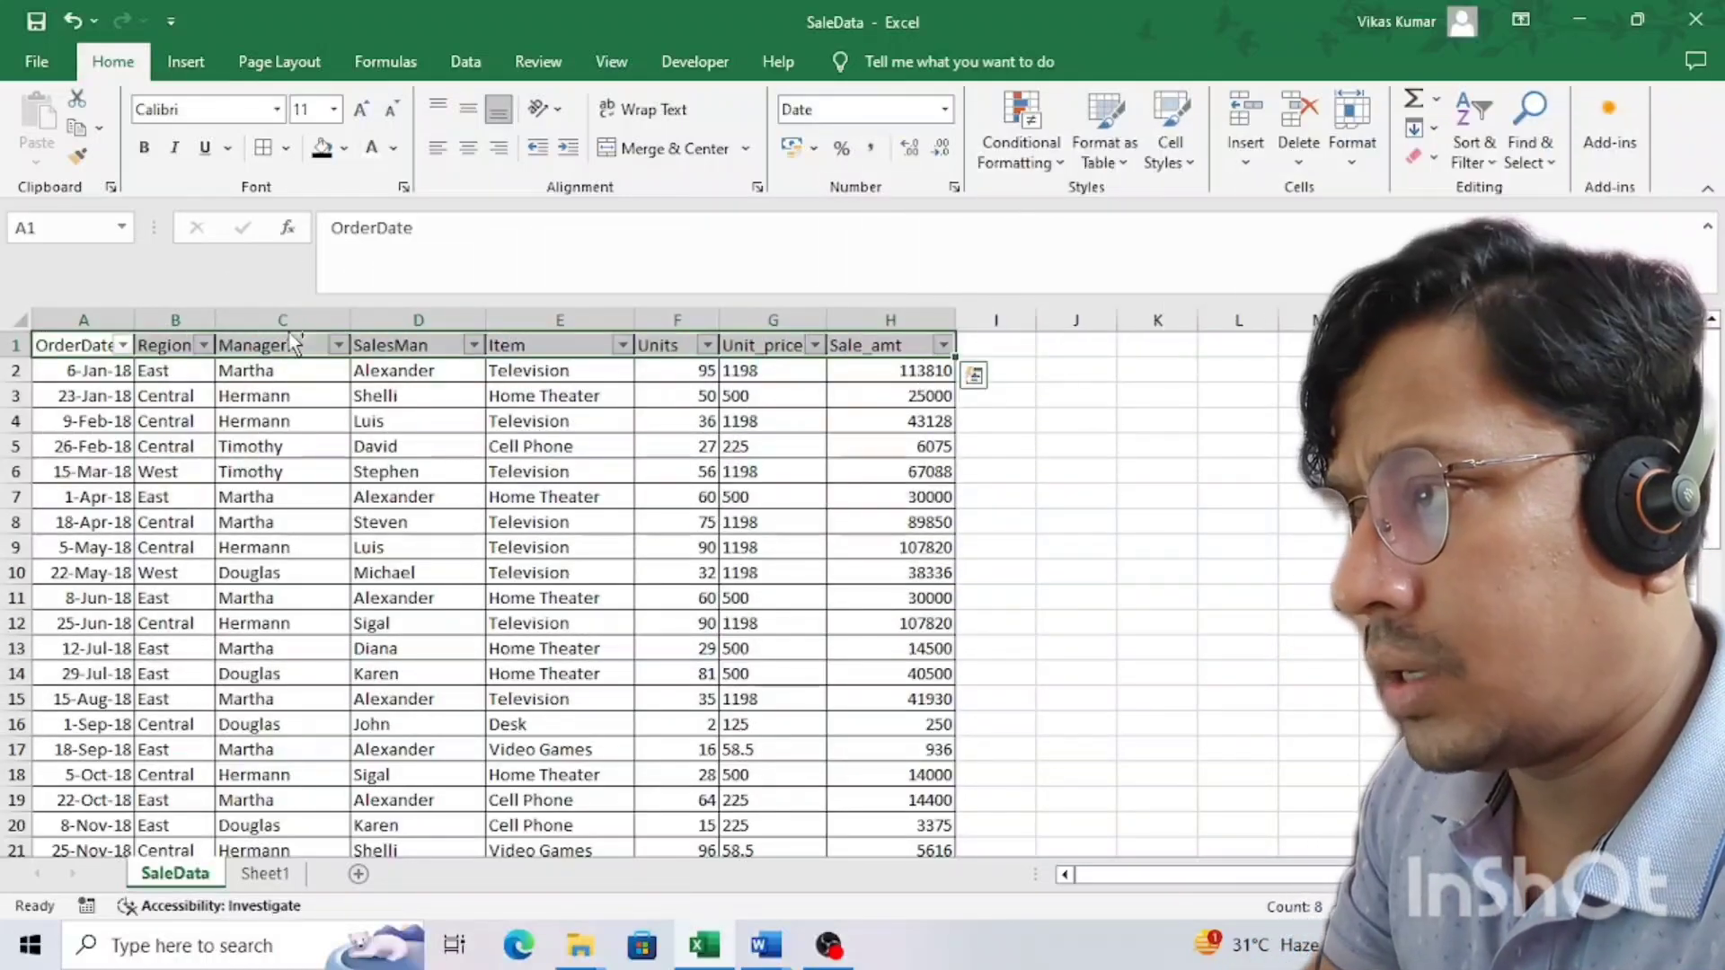
{"action": "key", "text": "ctrl+shift+Right"}
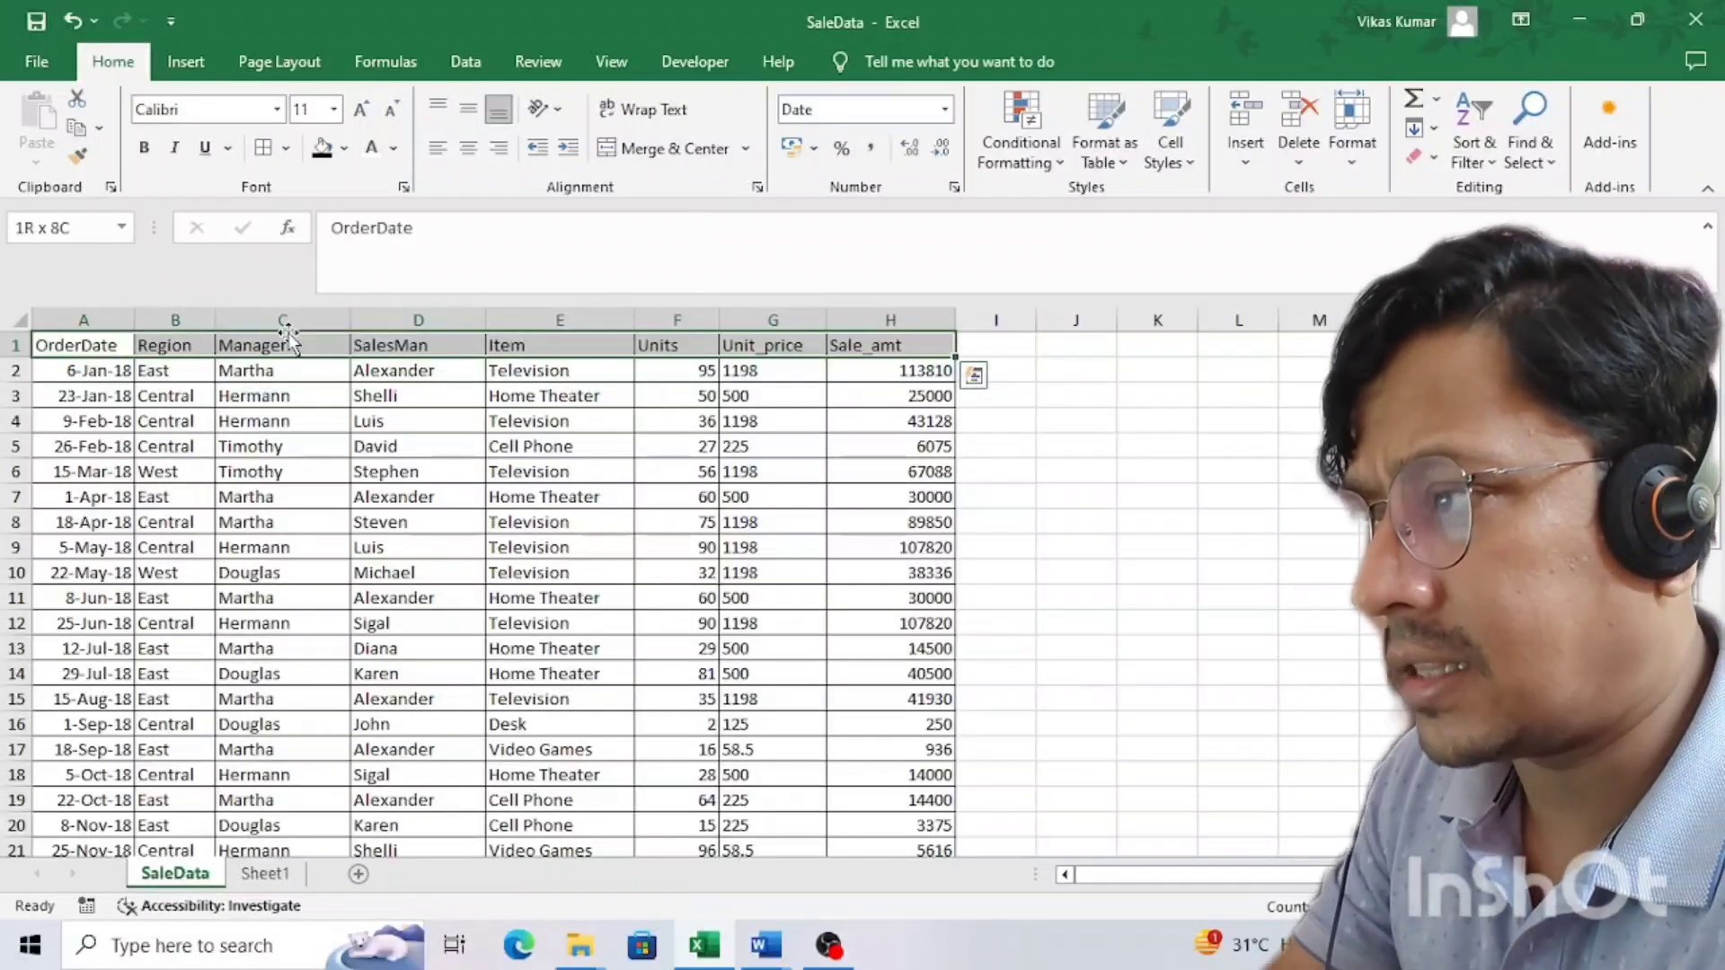
{"action": "key", "text": "shift+Left"}
{"action": "key", "text": "shift+Left"}
{"action": "key", "text": "shift+Left"}
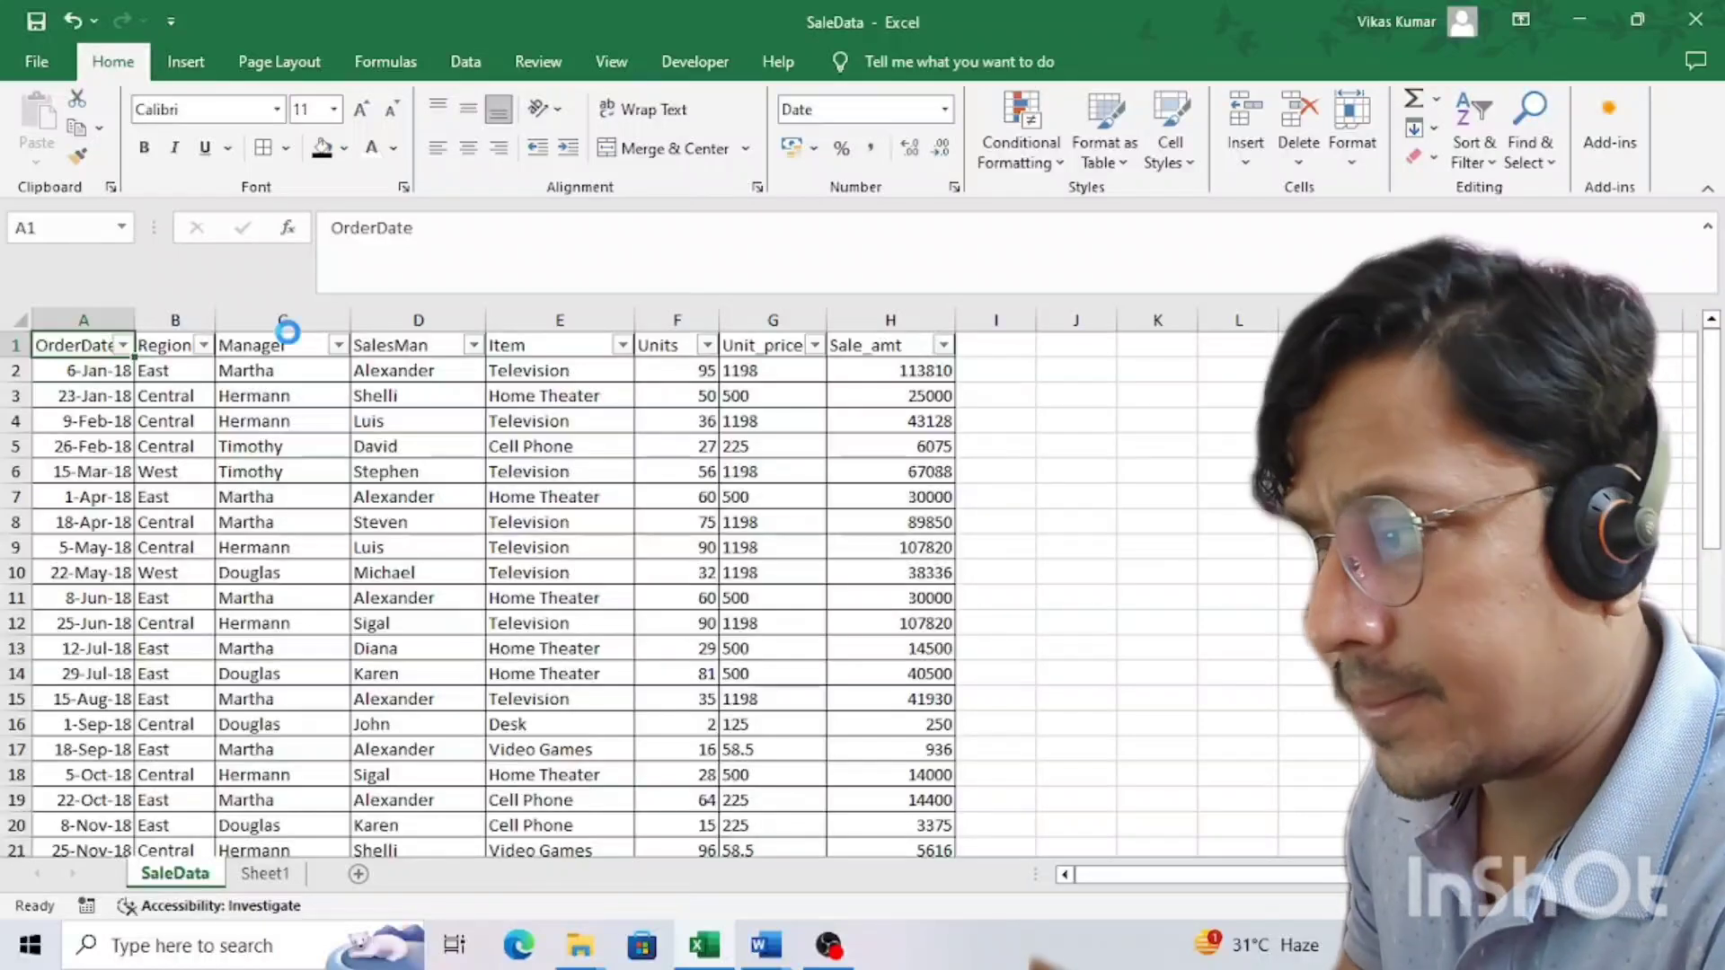
- Check the filter-value topic on Sheet1, then turn on SaleData's header filter arrows
{"action": "left_click", "coordinate": [265, 874]}
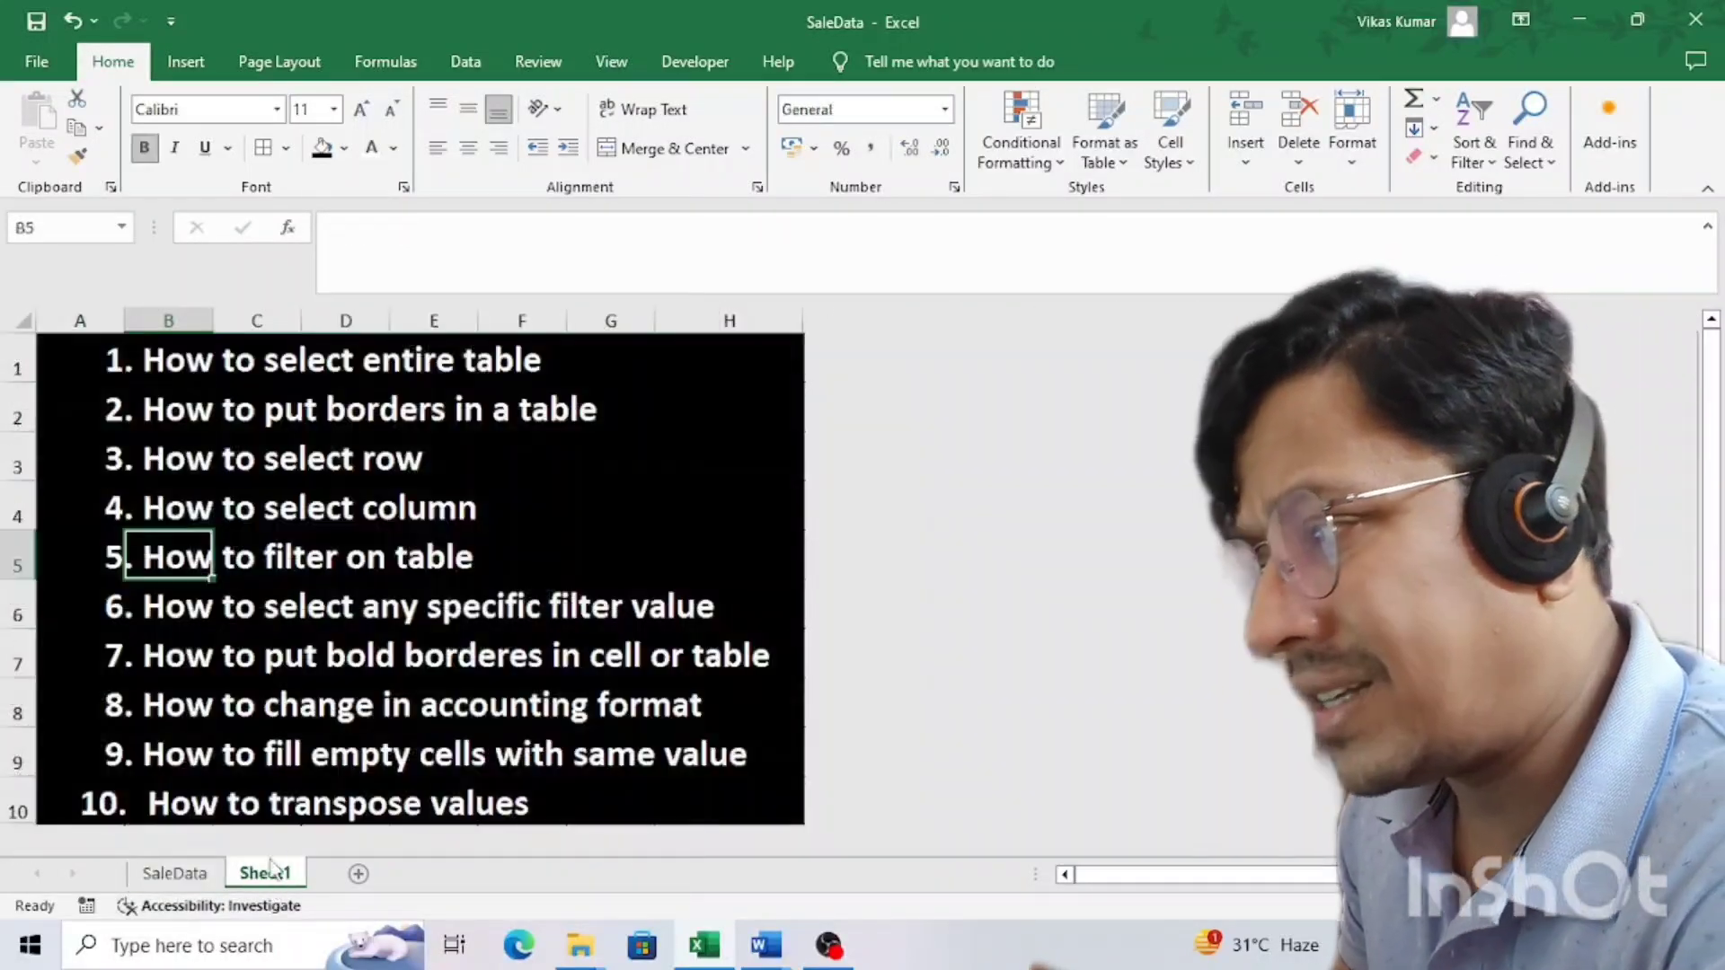
{"action": "left_click", "coordinate": [189, 609]}
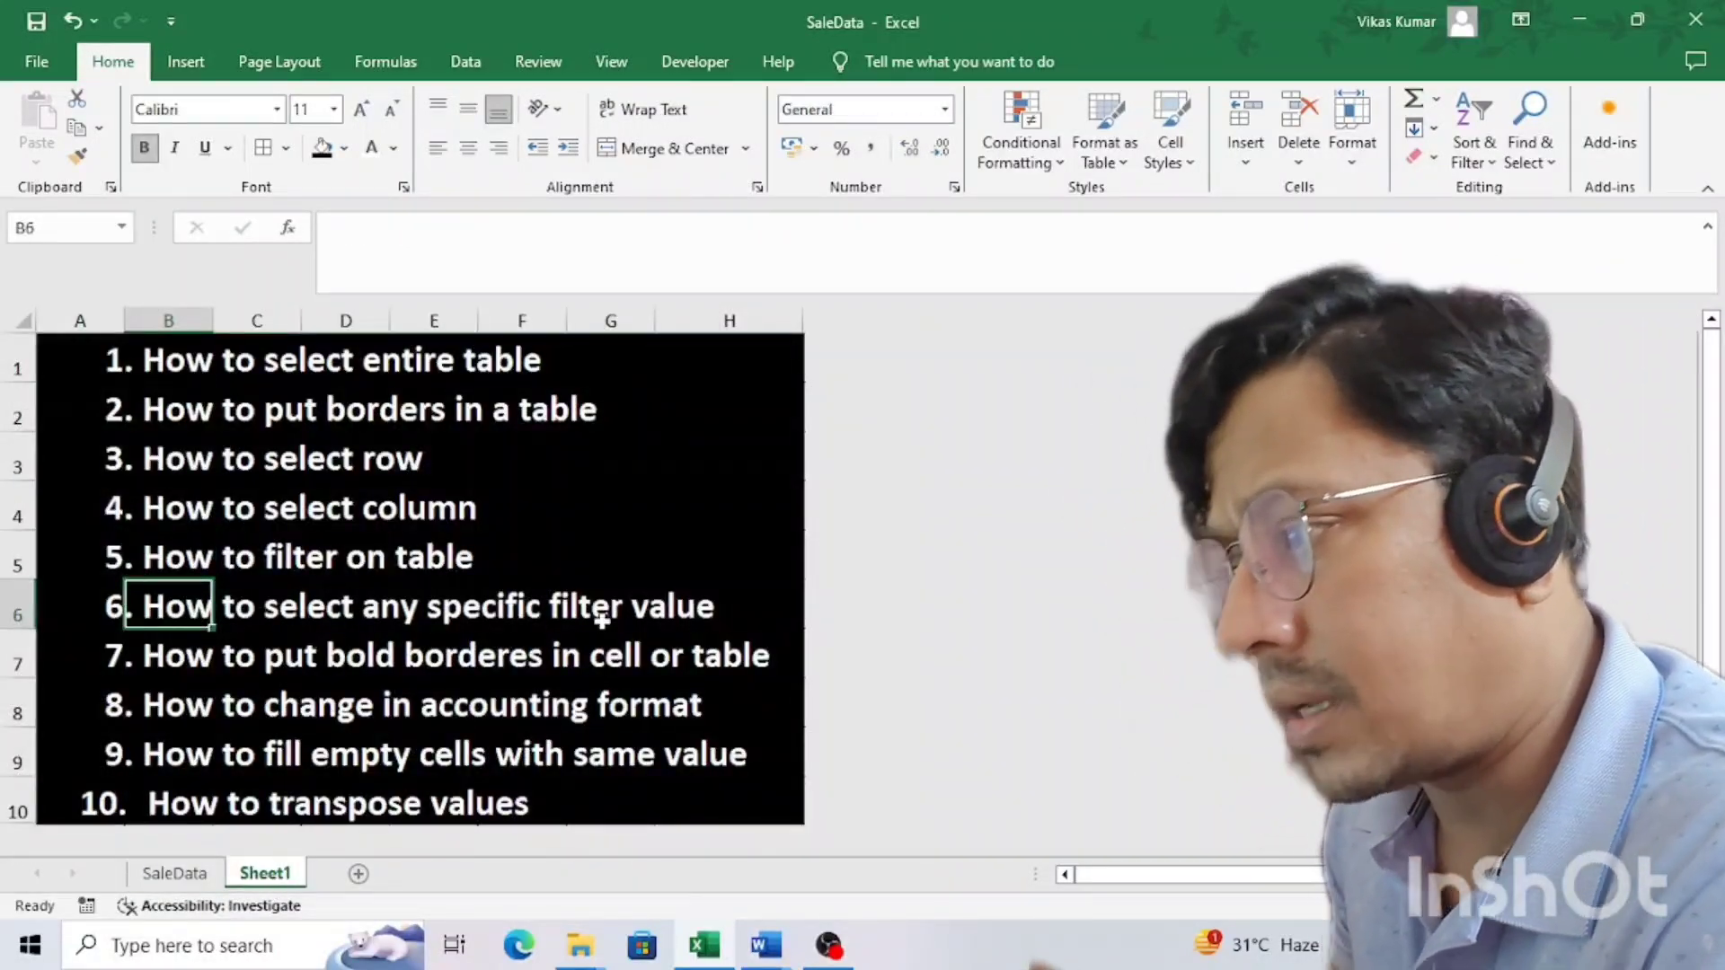
{"action": "left_click", "coordinate": [177, 873]}
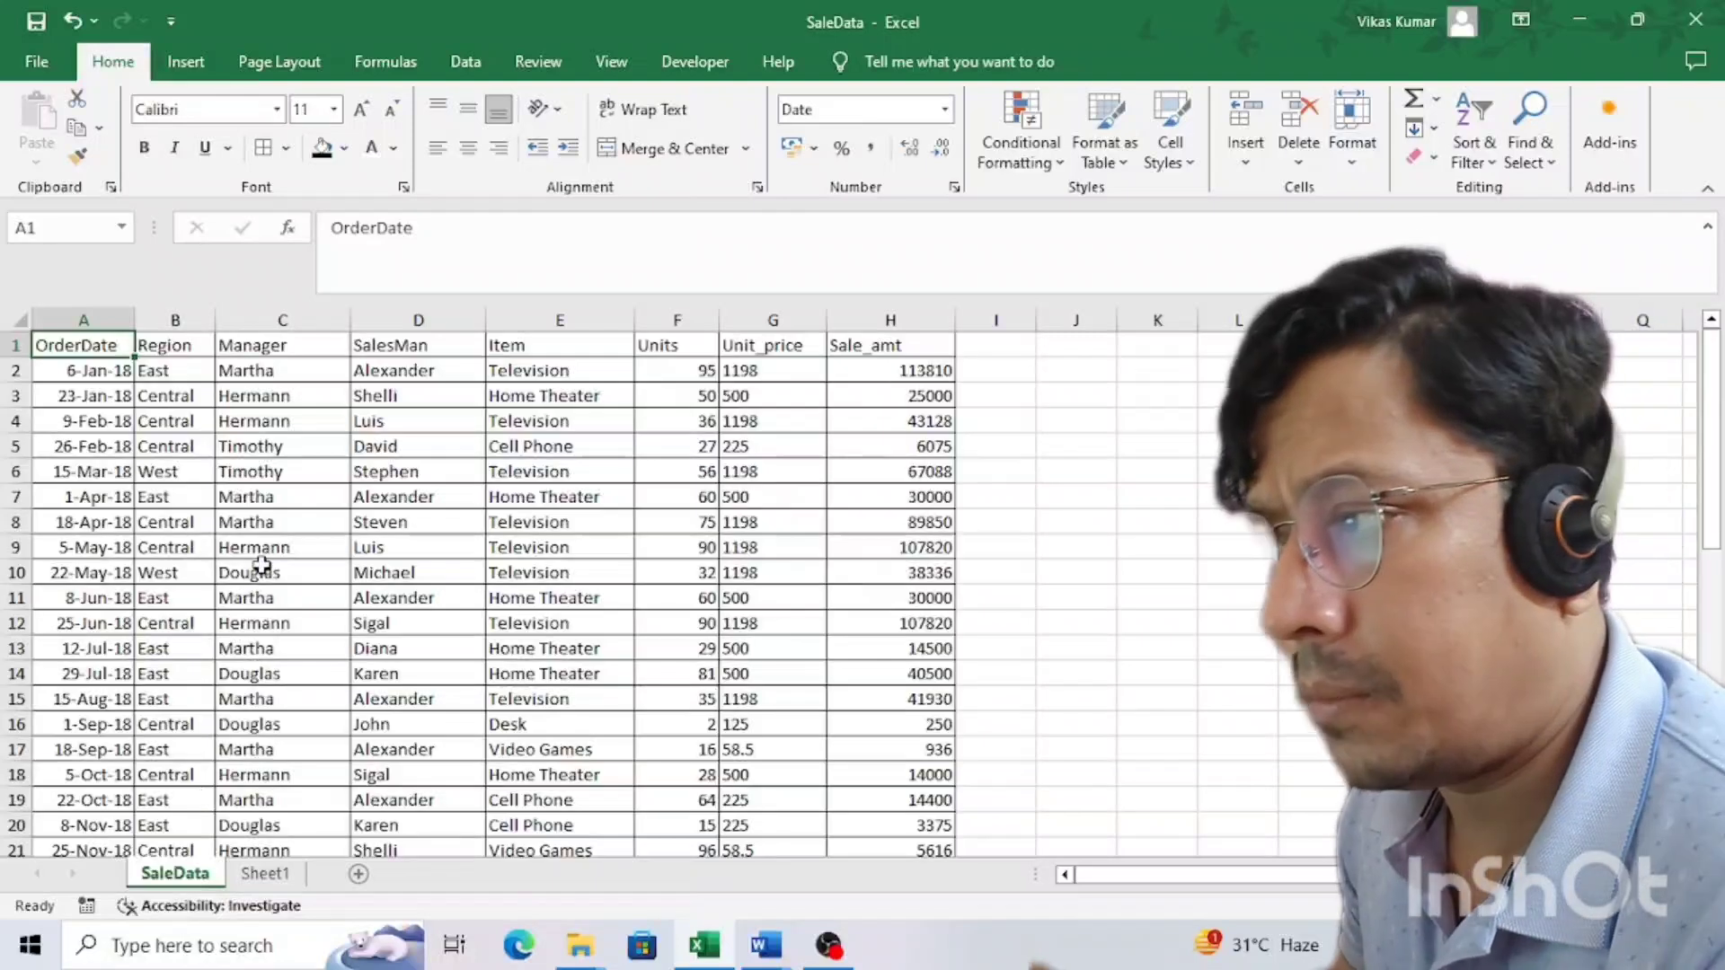
{"action": "key", "text": "ctrl+shift+l"}
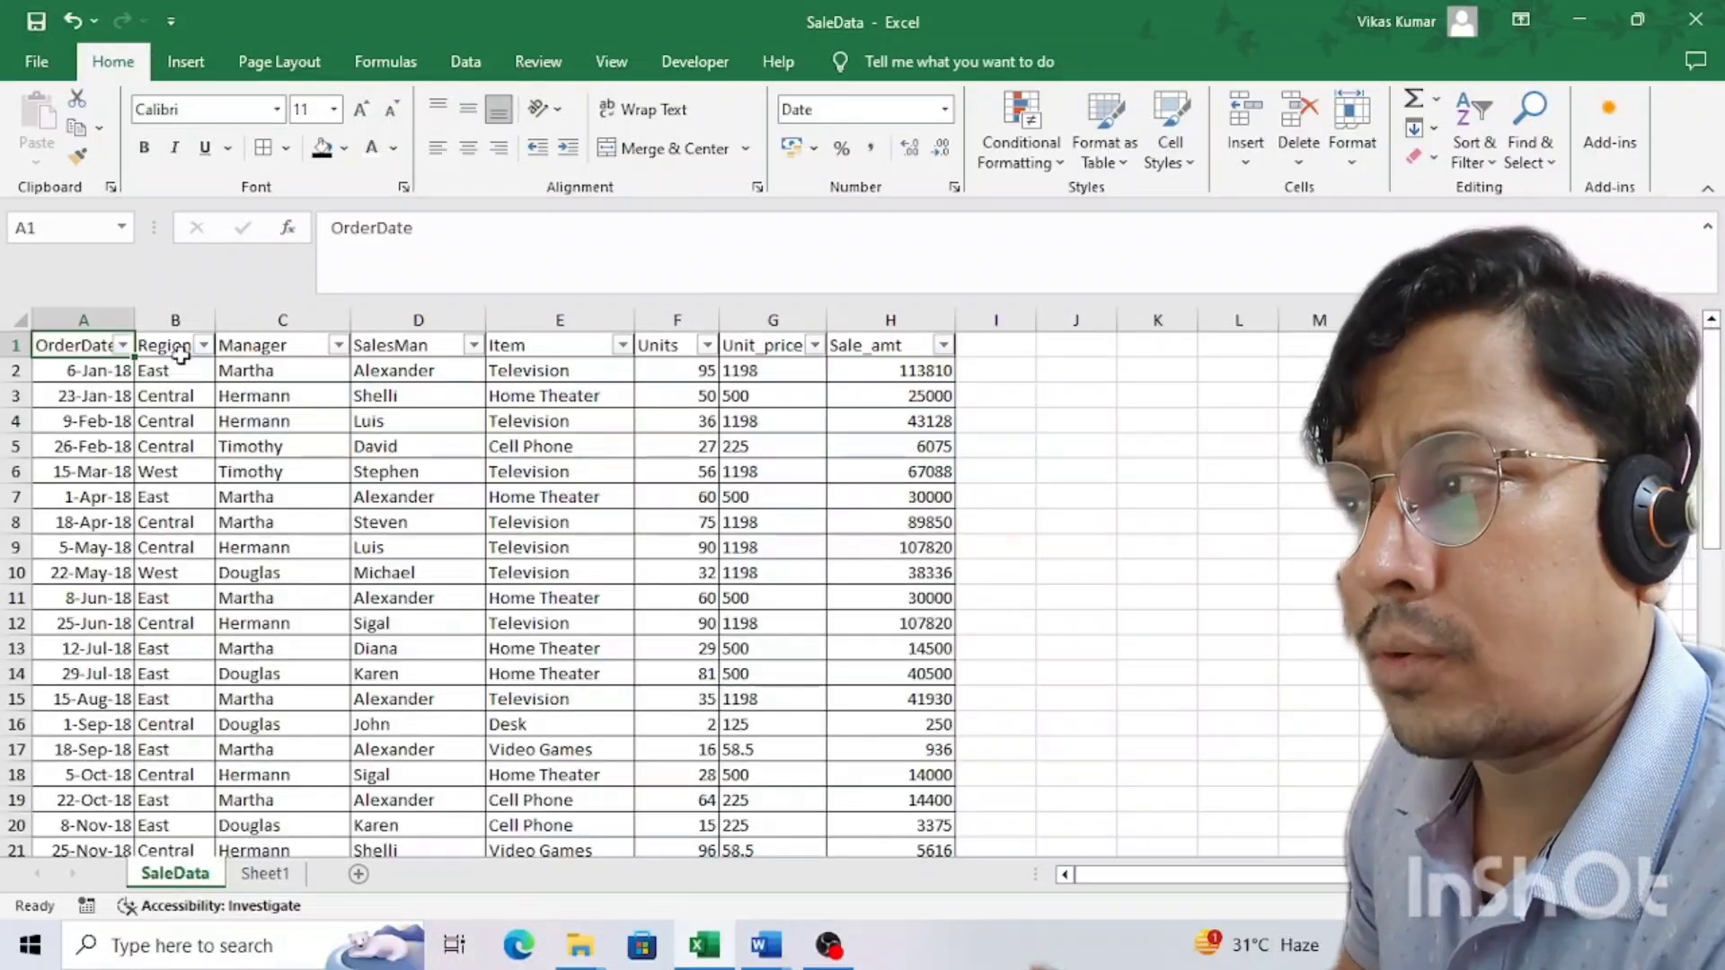
- Filter the Region column to East only, then undo to show all 43 rows
{"action": "left_click", "coordinate": [181, 355]}
{"action": "left_click", "coordinate": [204, 346]}
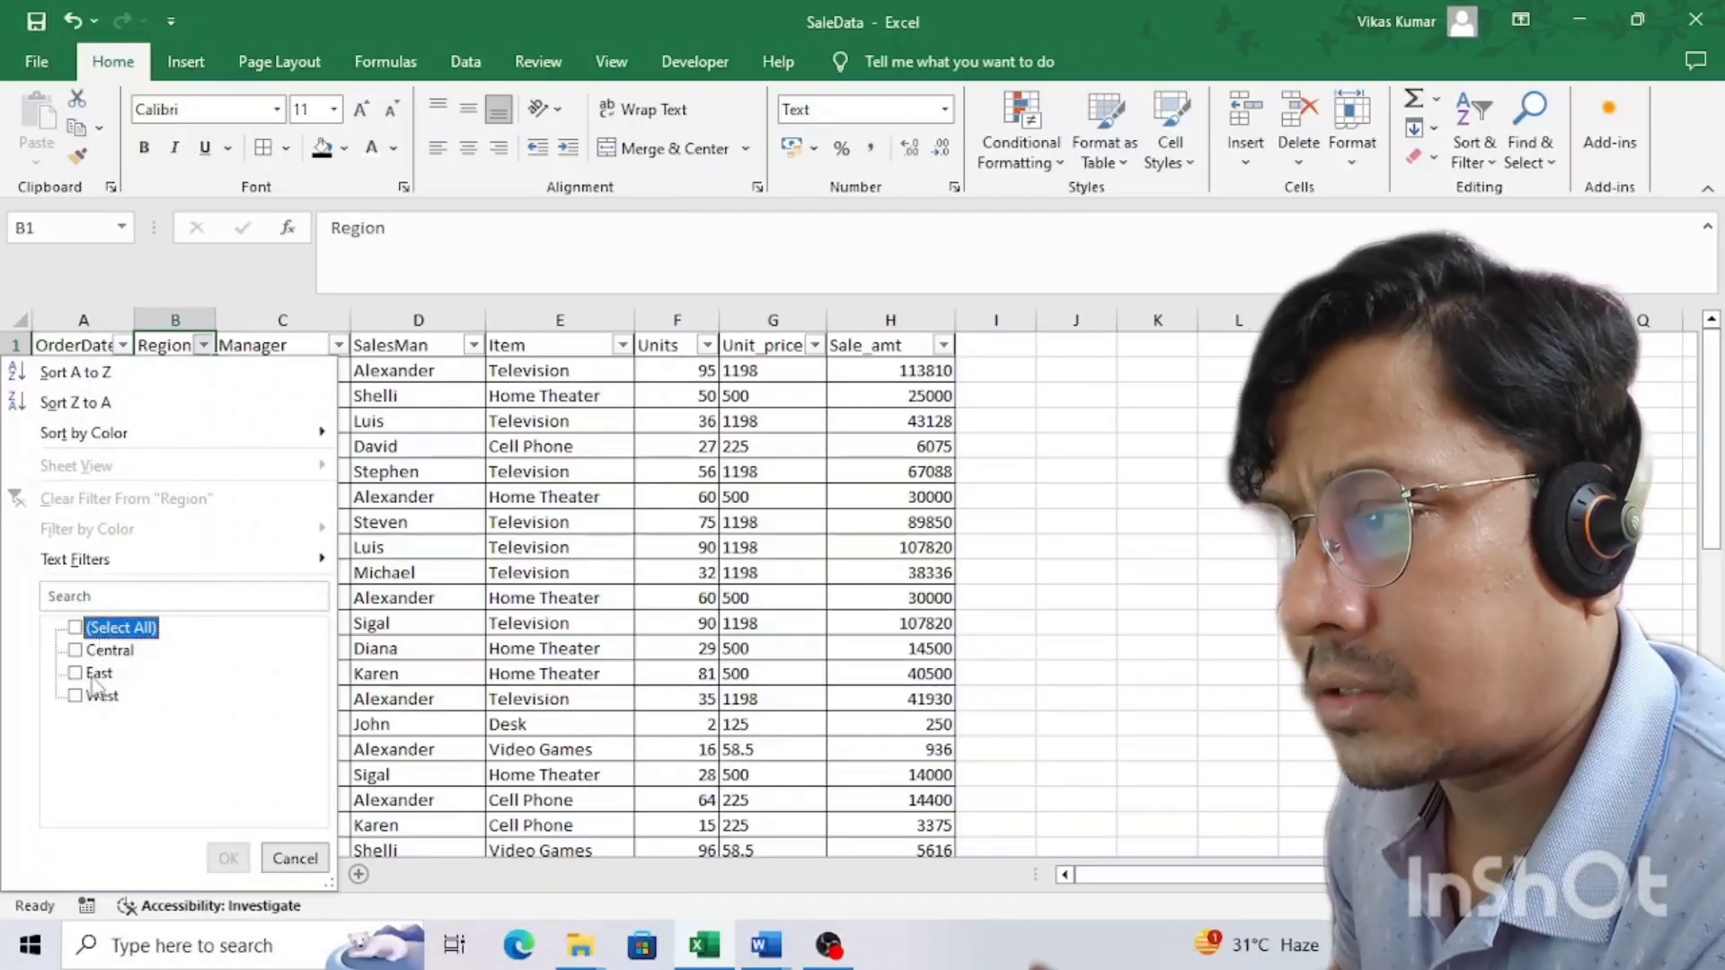
{"action": "left_click", "coordinate": [94, 675]}
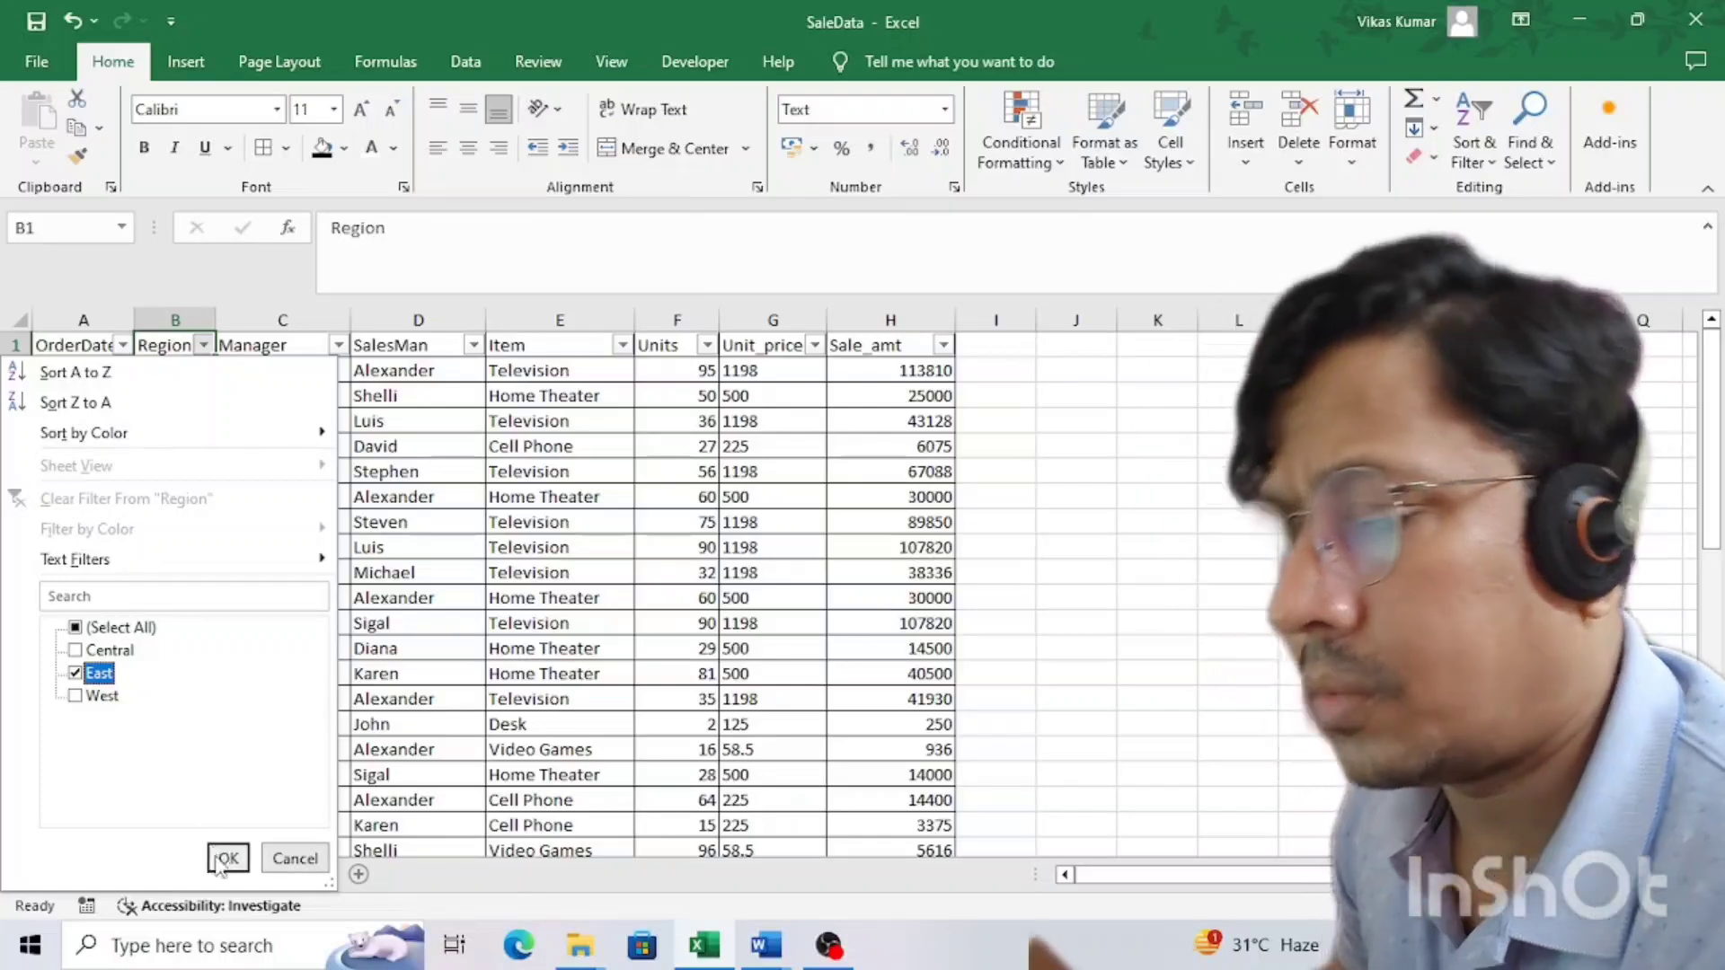
{"action": "left_click", "coordinate": [228, 858]}
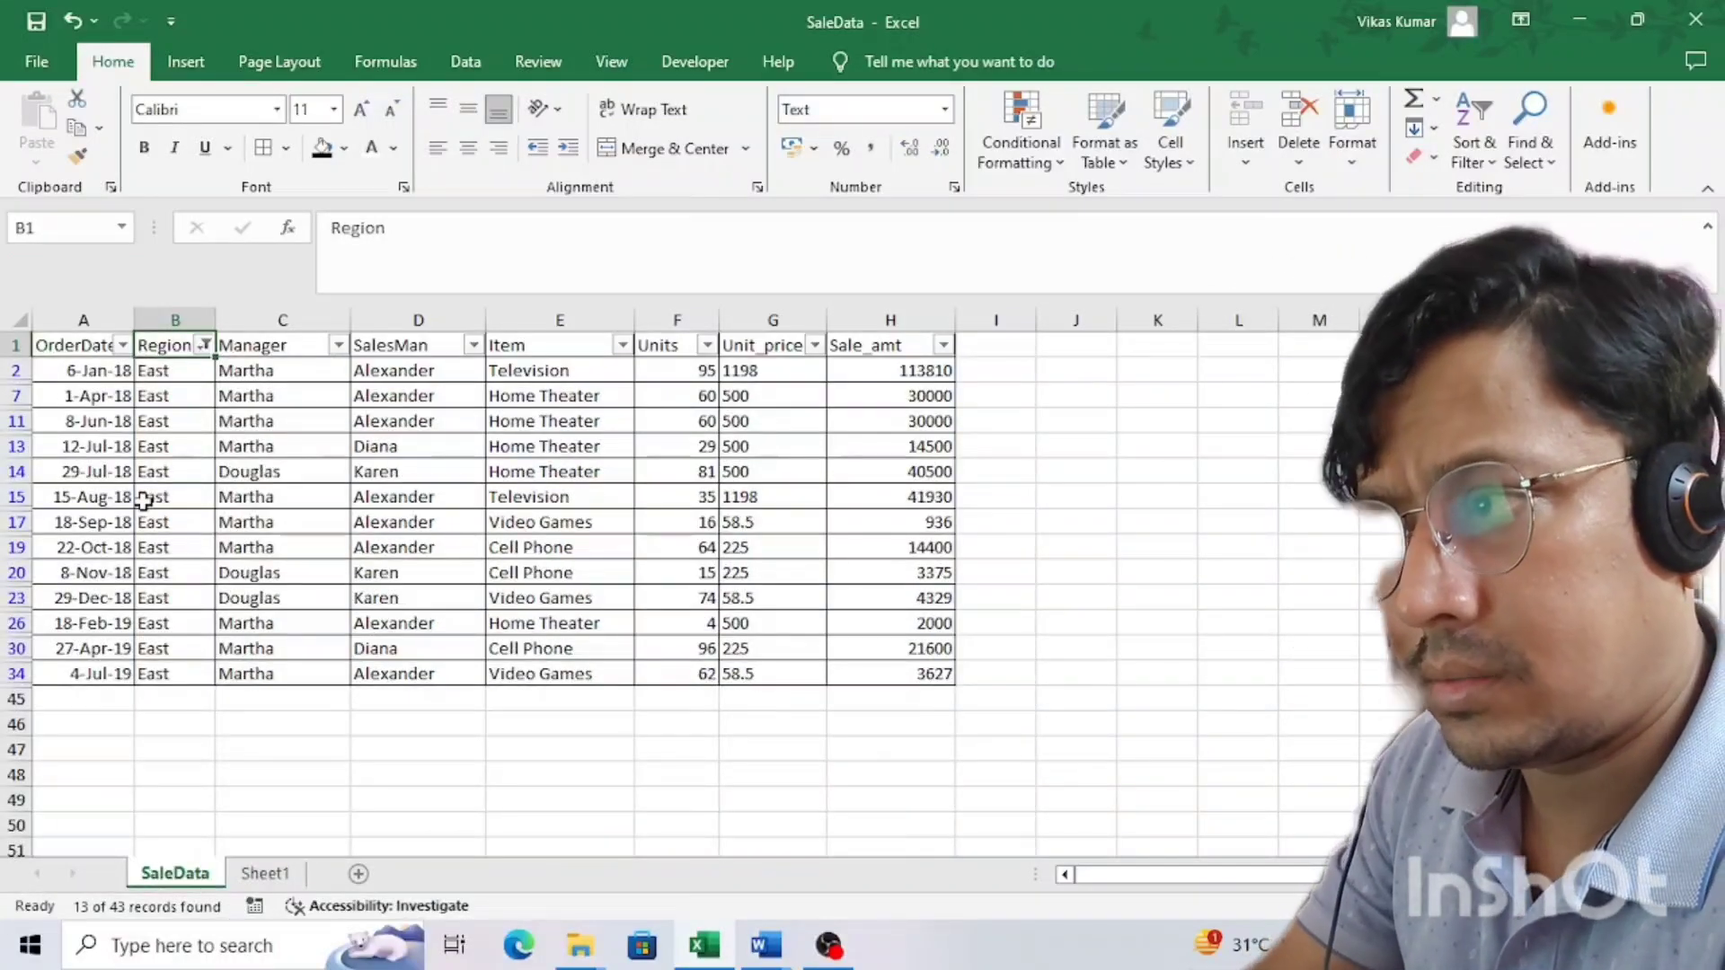
{"action": "key", "text": "ctrl+z"}
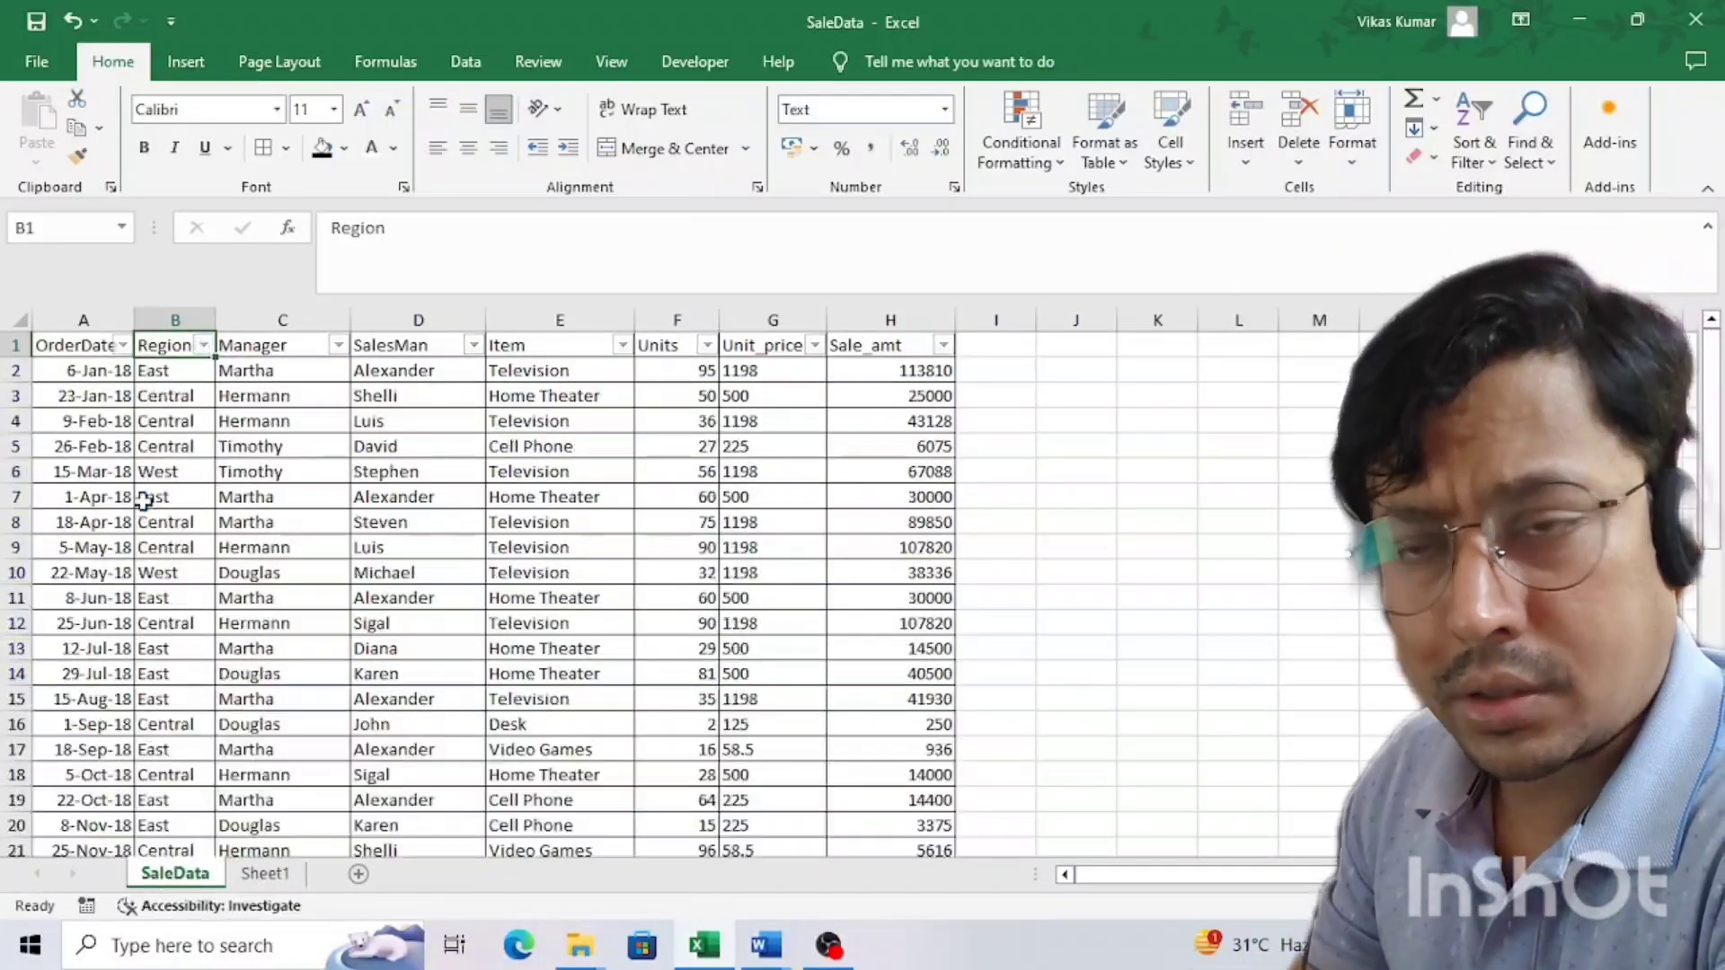
{"action": "key", "text": "Left"}
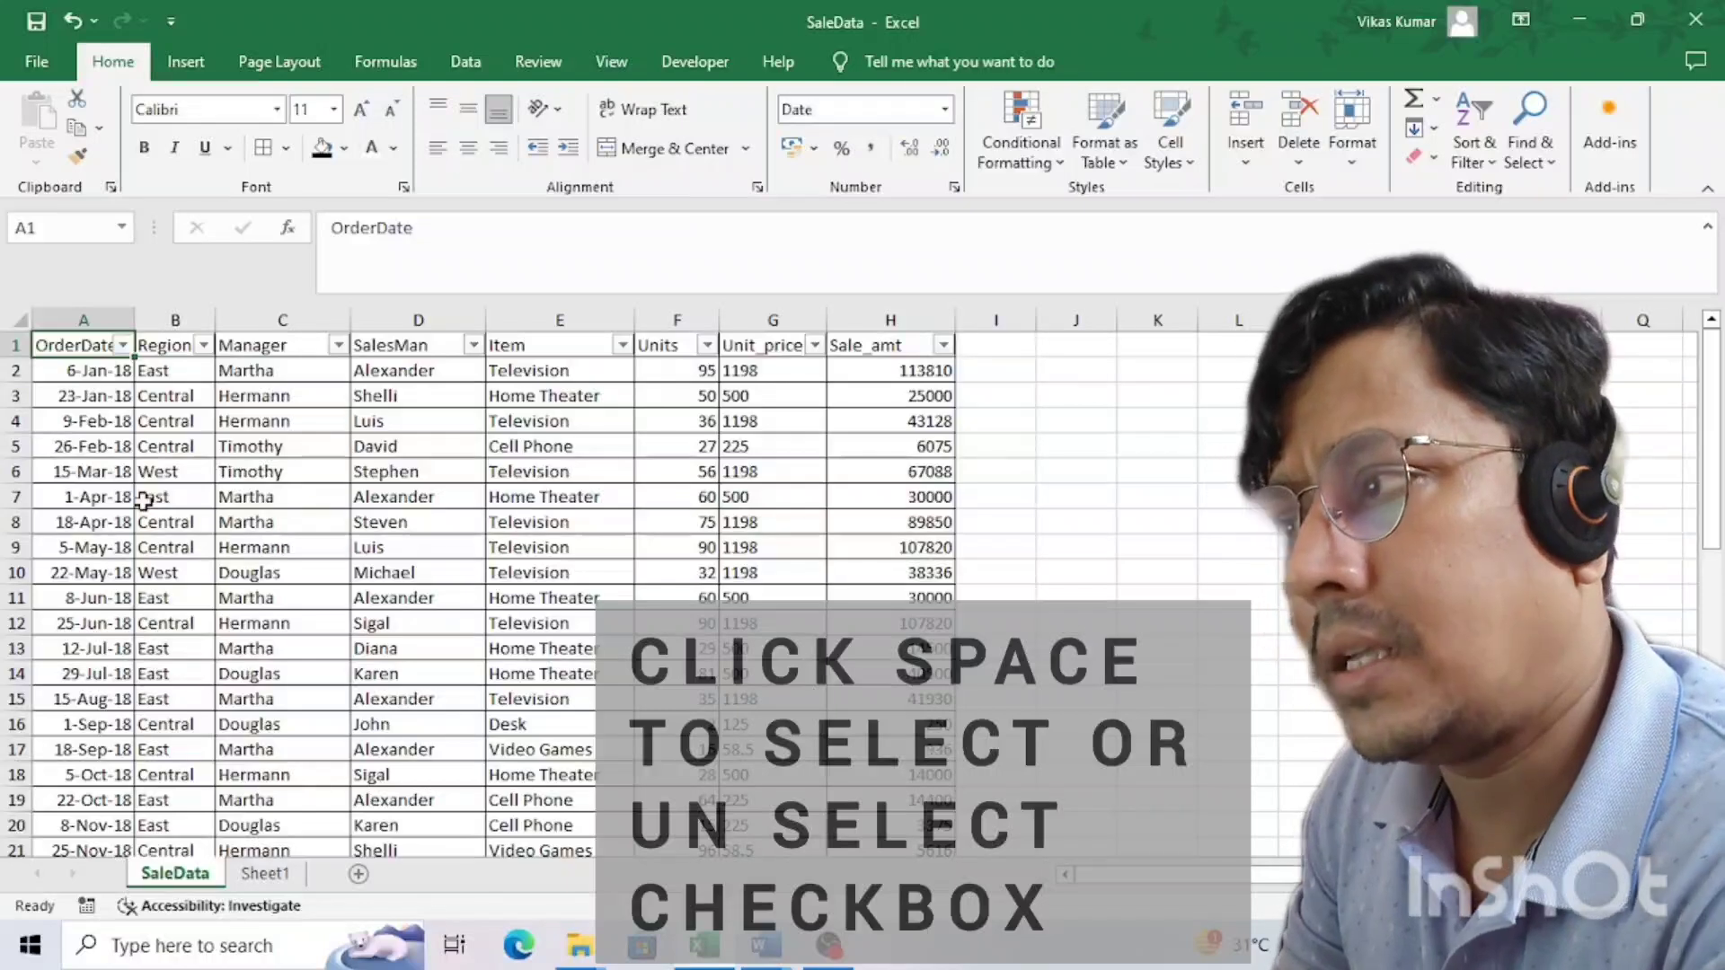
{"action": "key", "text": "Right"}
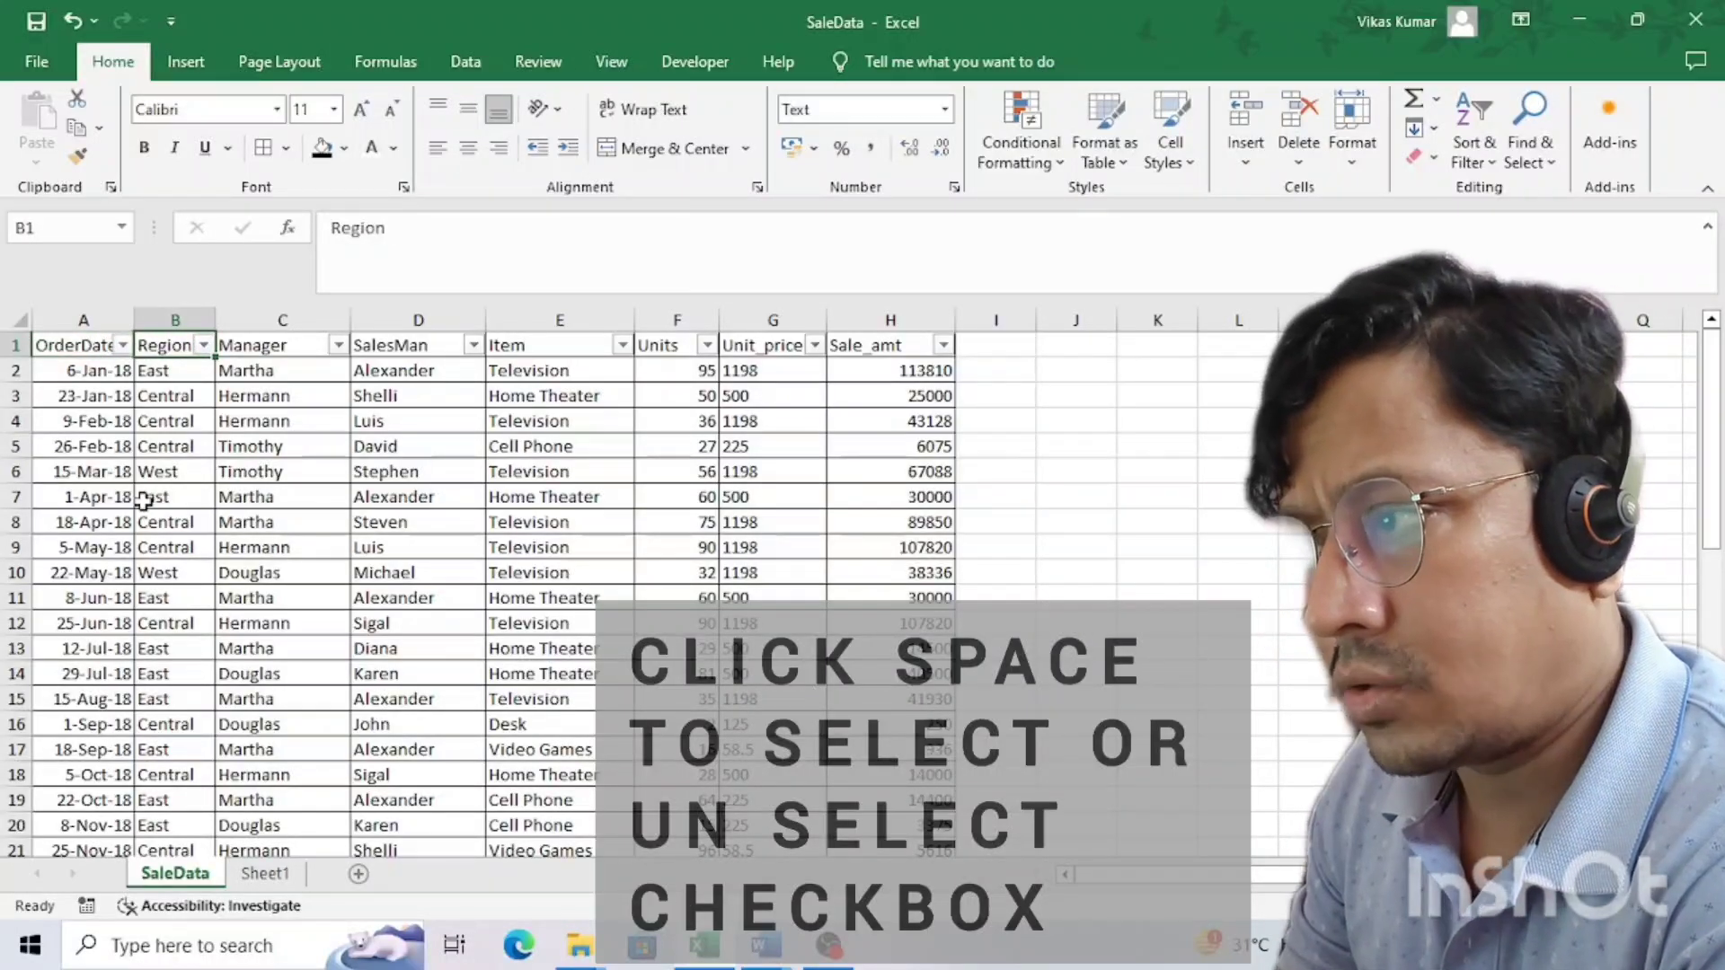
- Use the Region filter list from the keyboard to show only East rows
{"action": "key", "text": "alt+Down"}
{"action": "key", "text": "Down"}
{"action": "key", "text": "Down"}
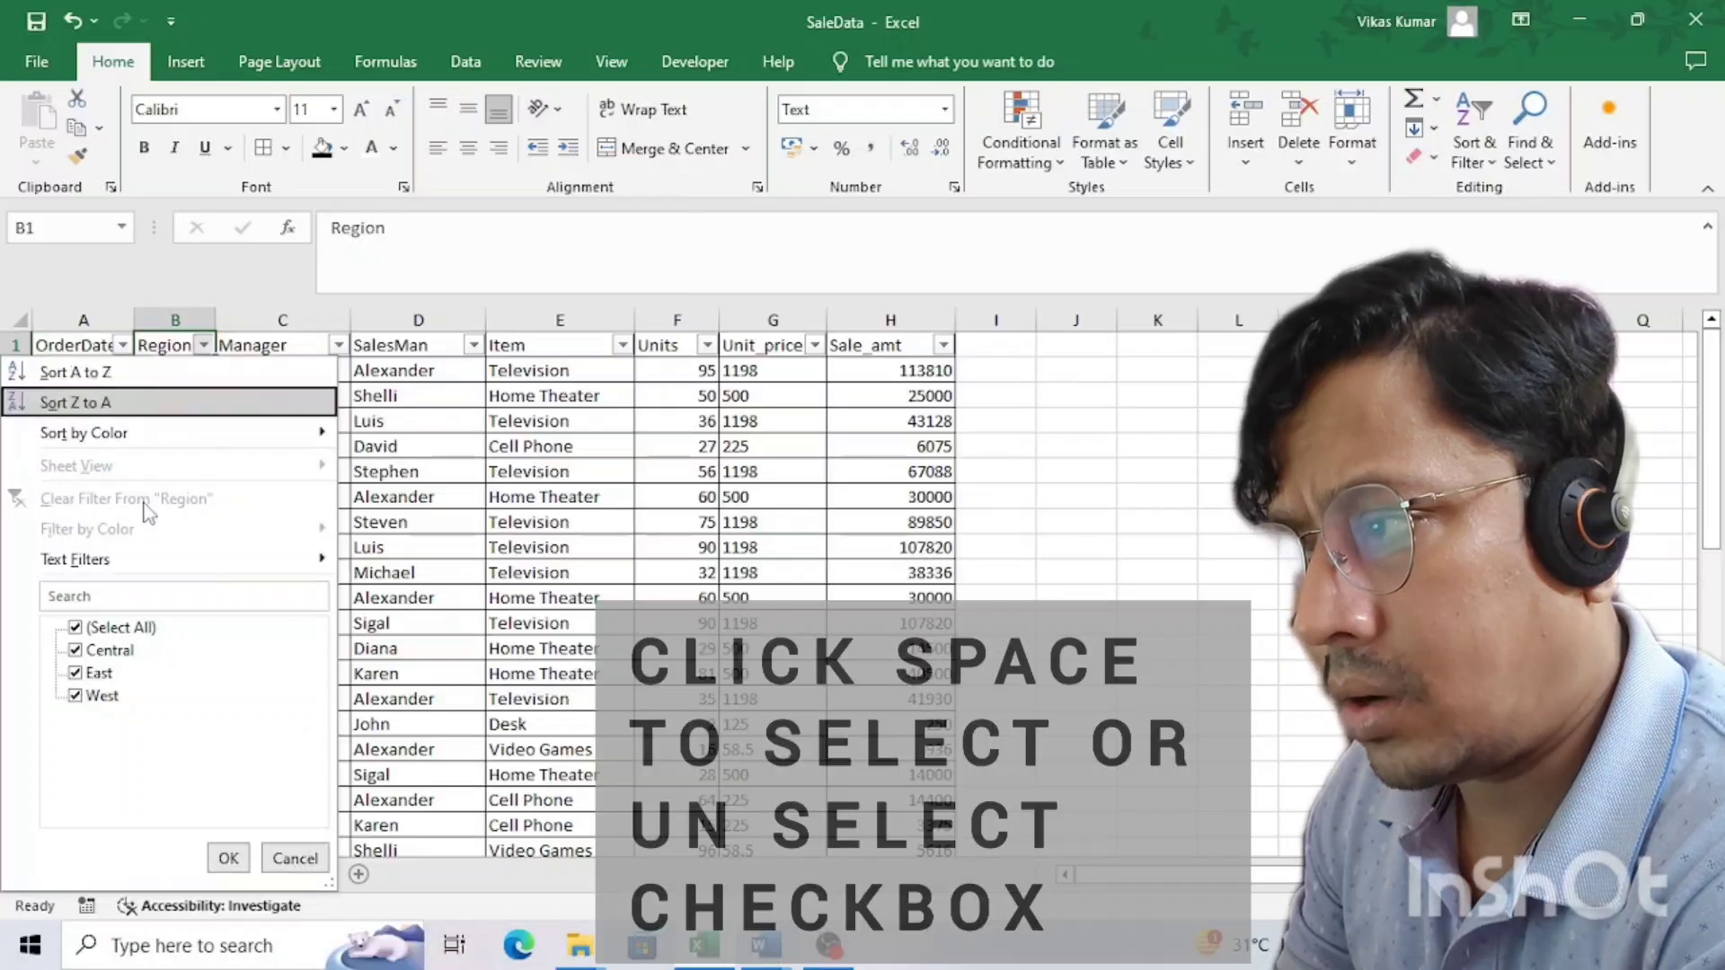
{"action": "key", "text": "Down"}
{"action": "key", "text": "Down"}
{"action": "key", "text": "Down"}
{"action": "key", "text": "Down"}
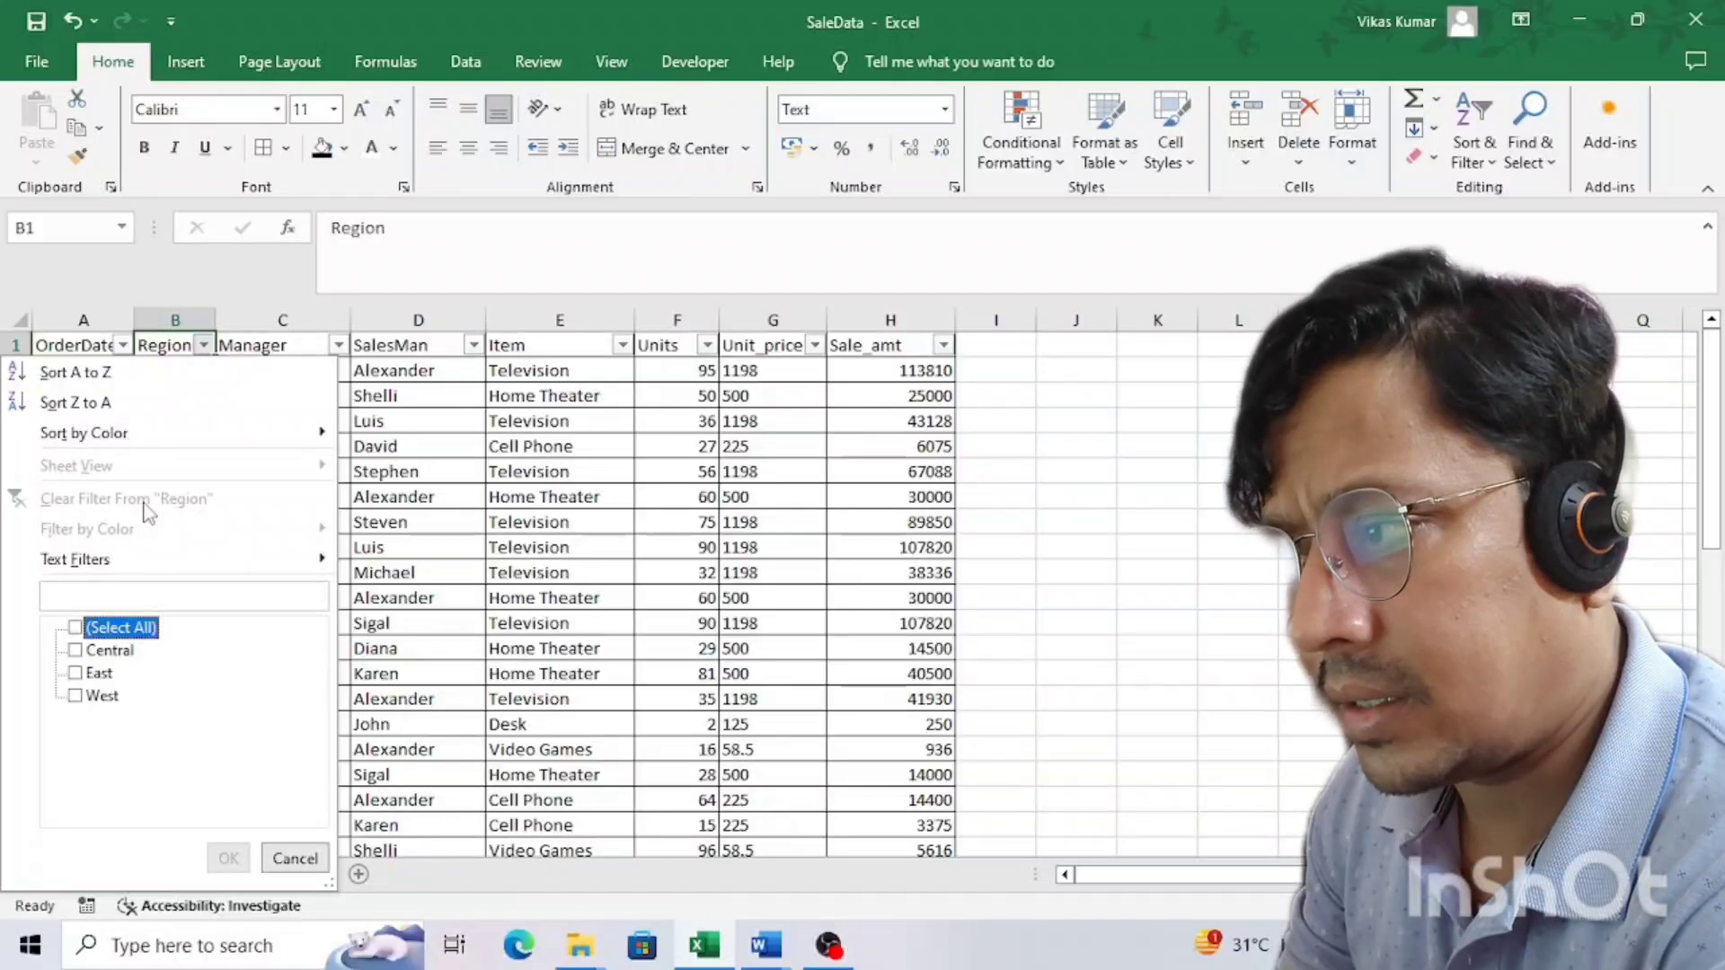
{"action": "key", "text": "Down"}
{"action": "key", "text": "Down"}
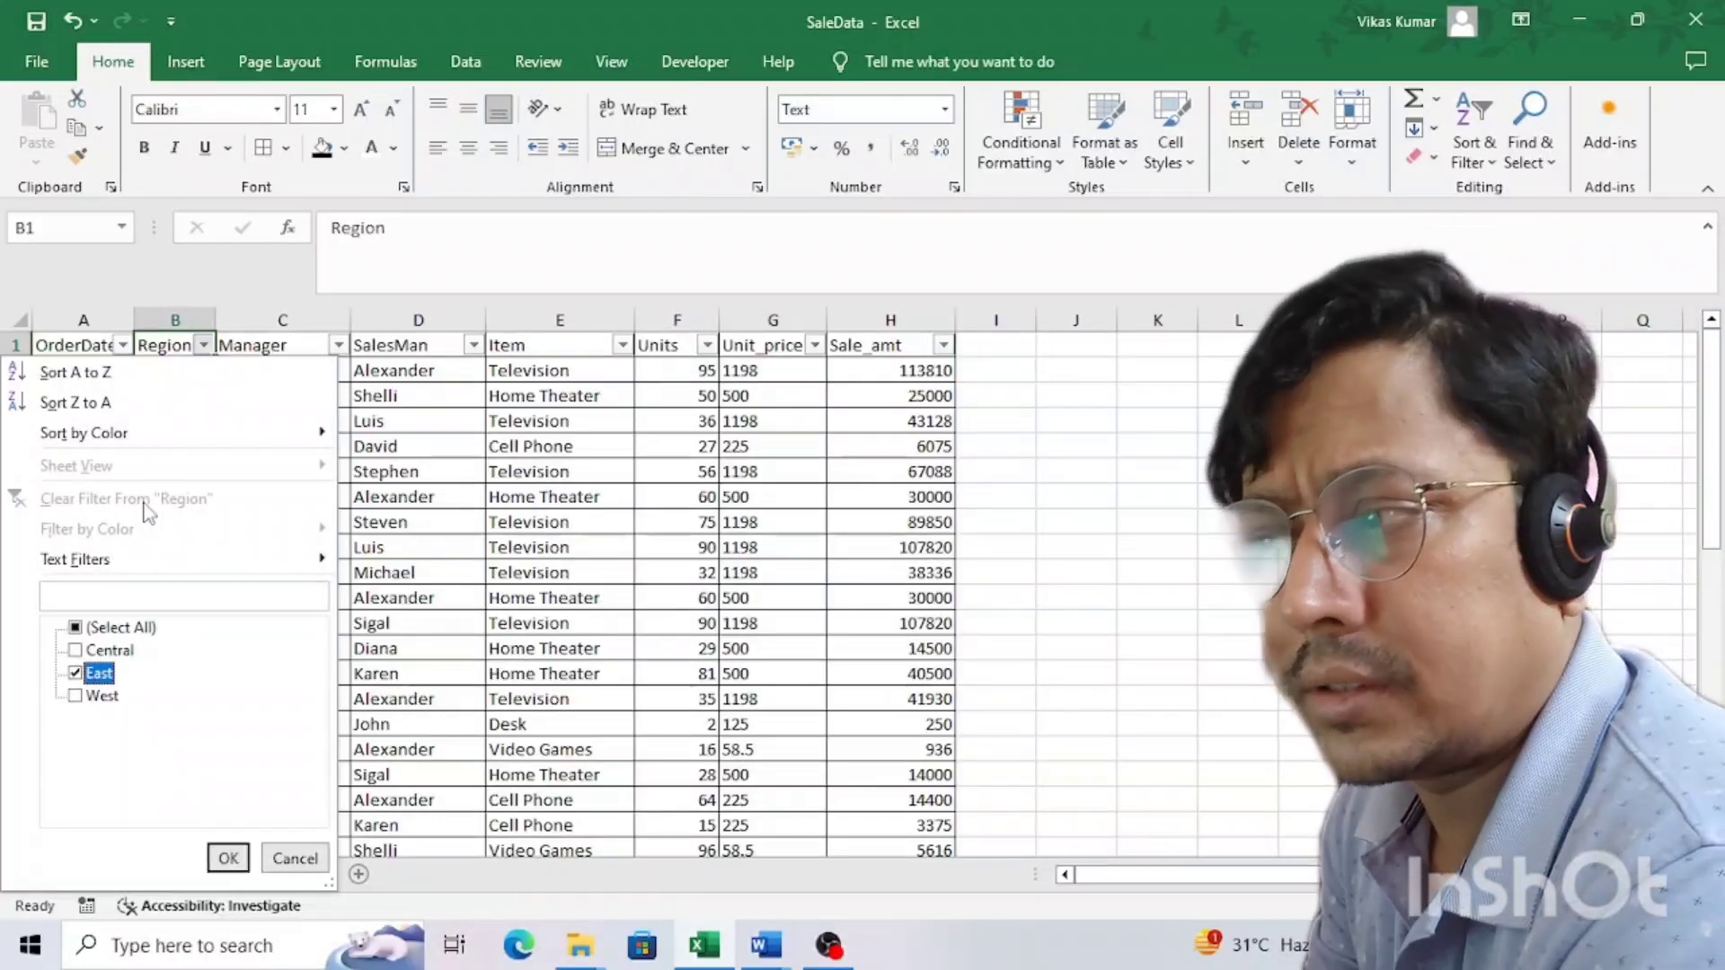
{"action": "key", "text": "space"}
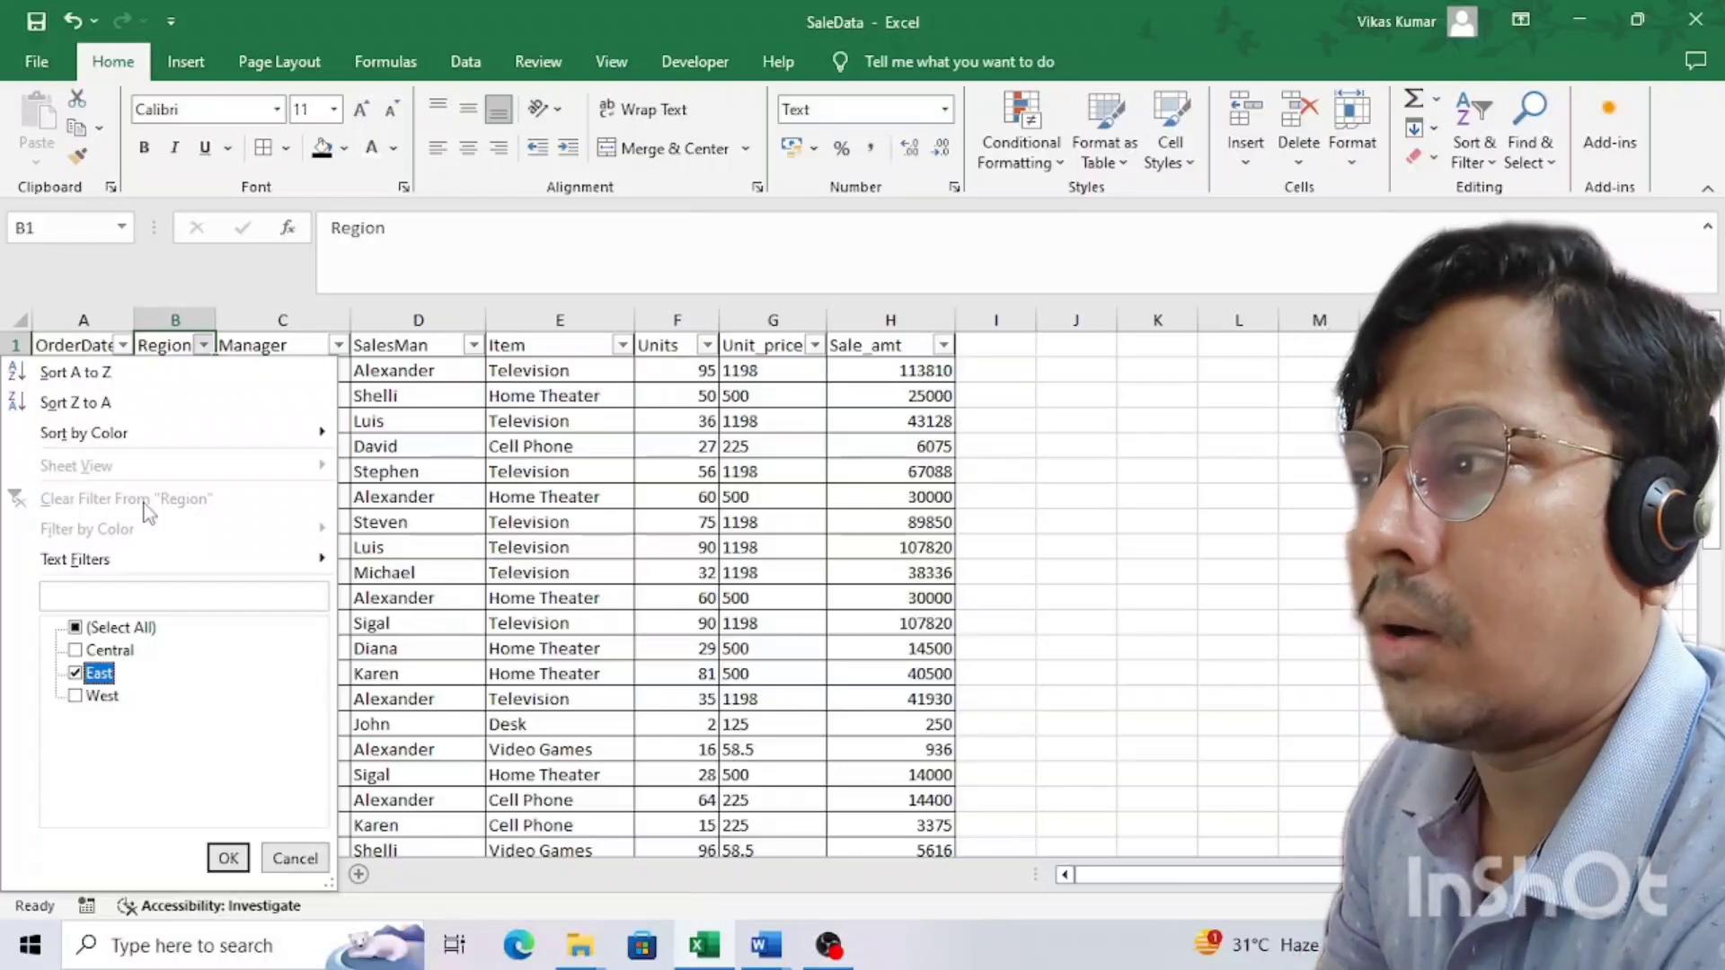
{"action": "key", "text": "Return"}
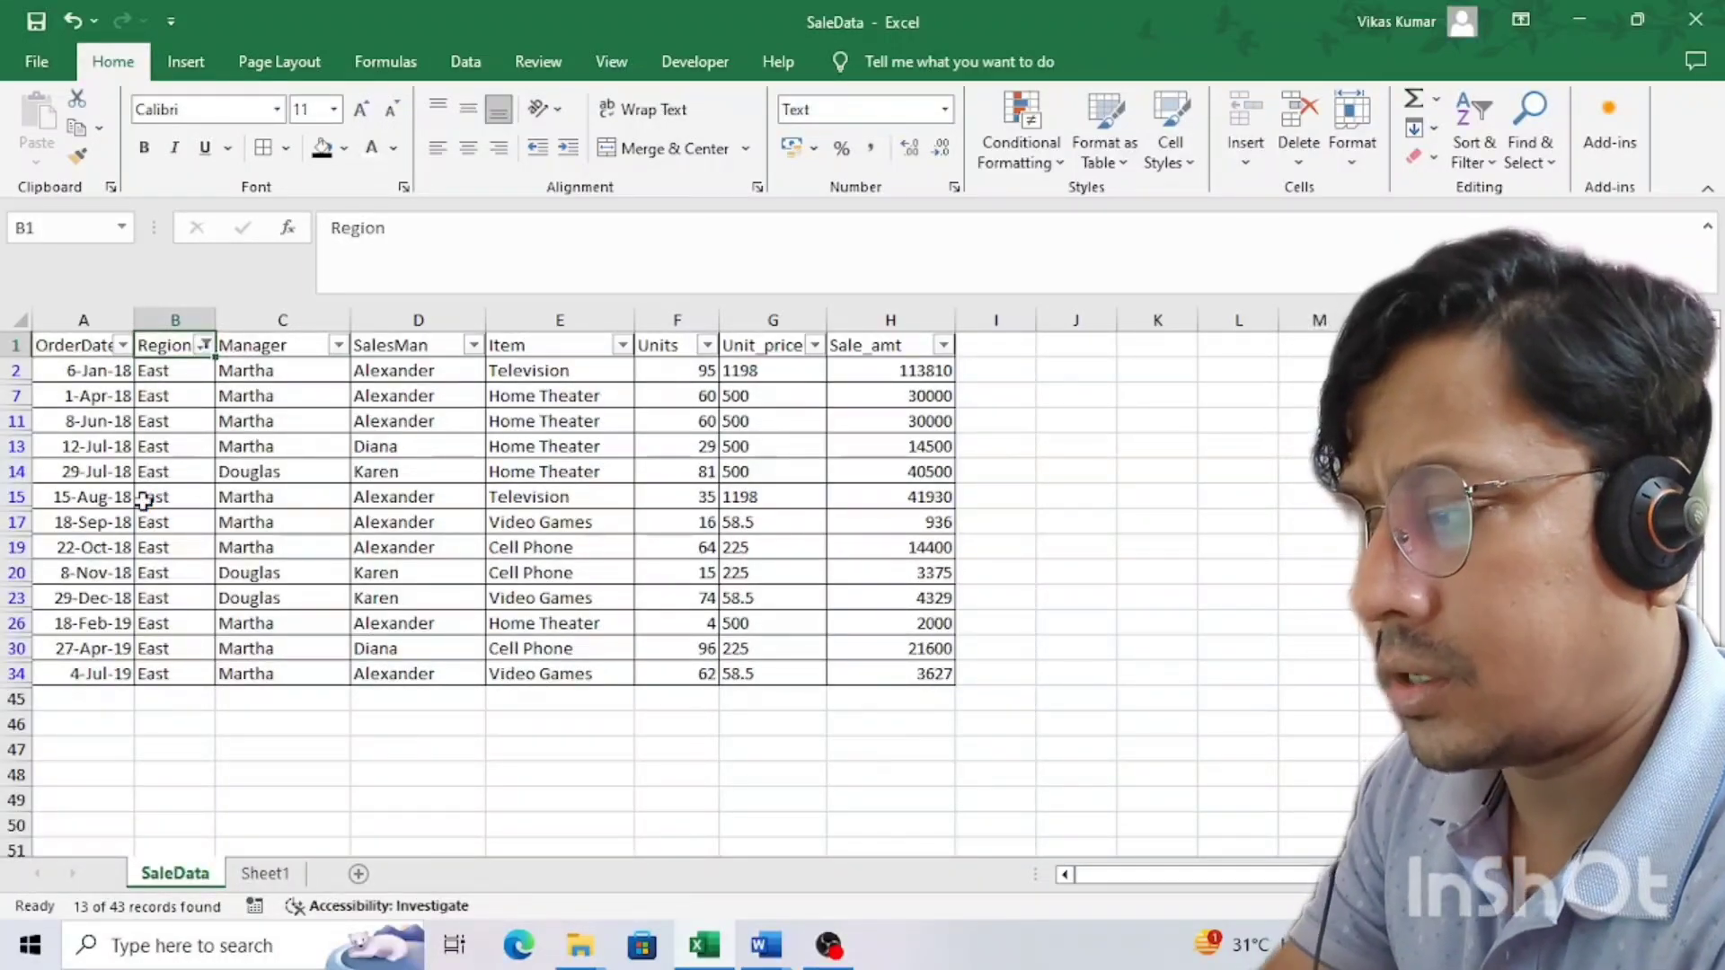
- Turn off filtering with Ctrl+Shift+L and go to Sheet1's topic list
{"action": "key", "text": "ctrl+shift+l"}
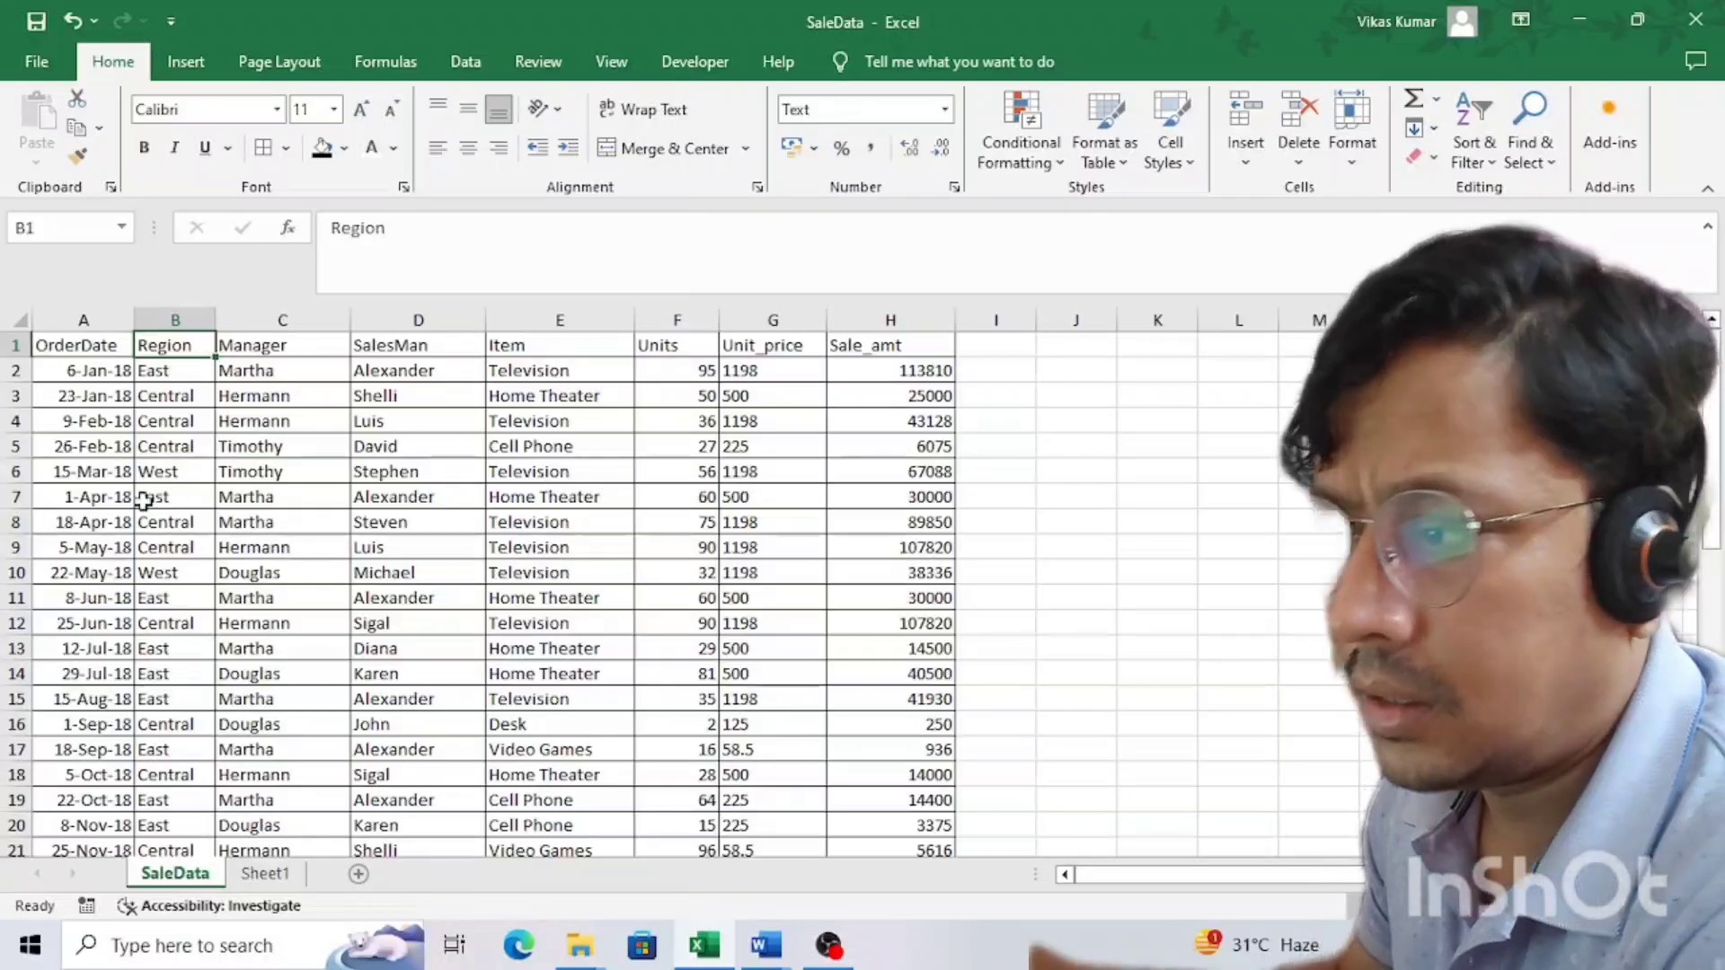
{"action": "key", "text": "Left"}
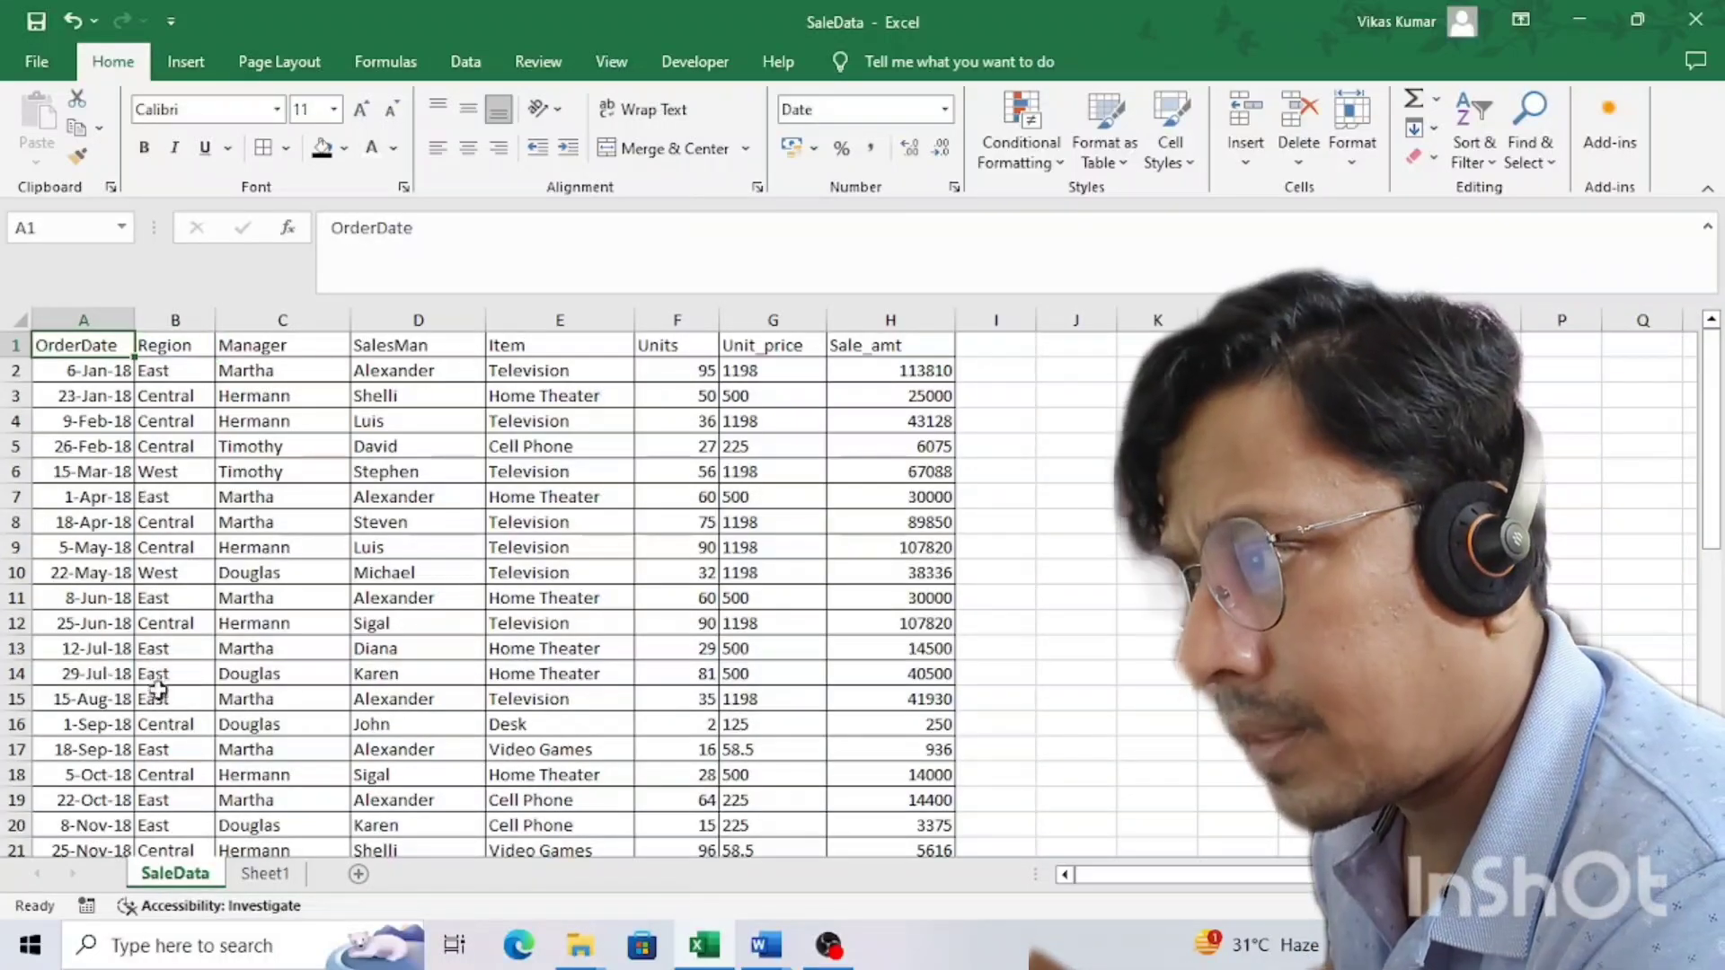
{"action": "key", "text": "ctrl+Page_Down"}
{"action": "left_click", "coordinate": [189, 647]}
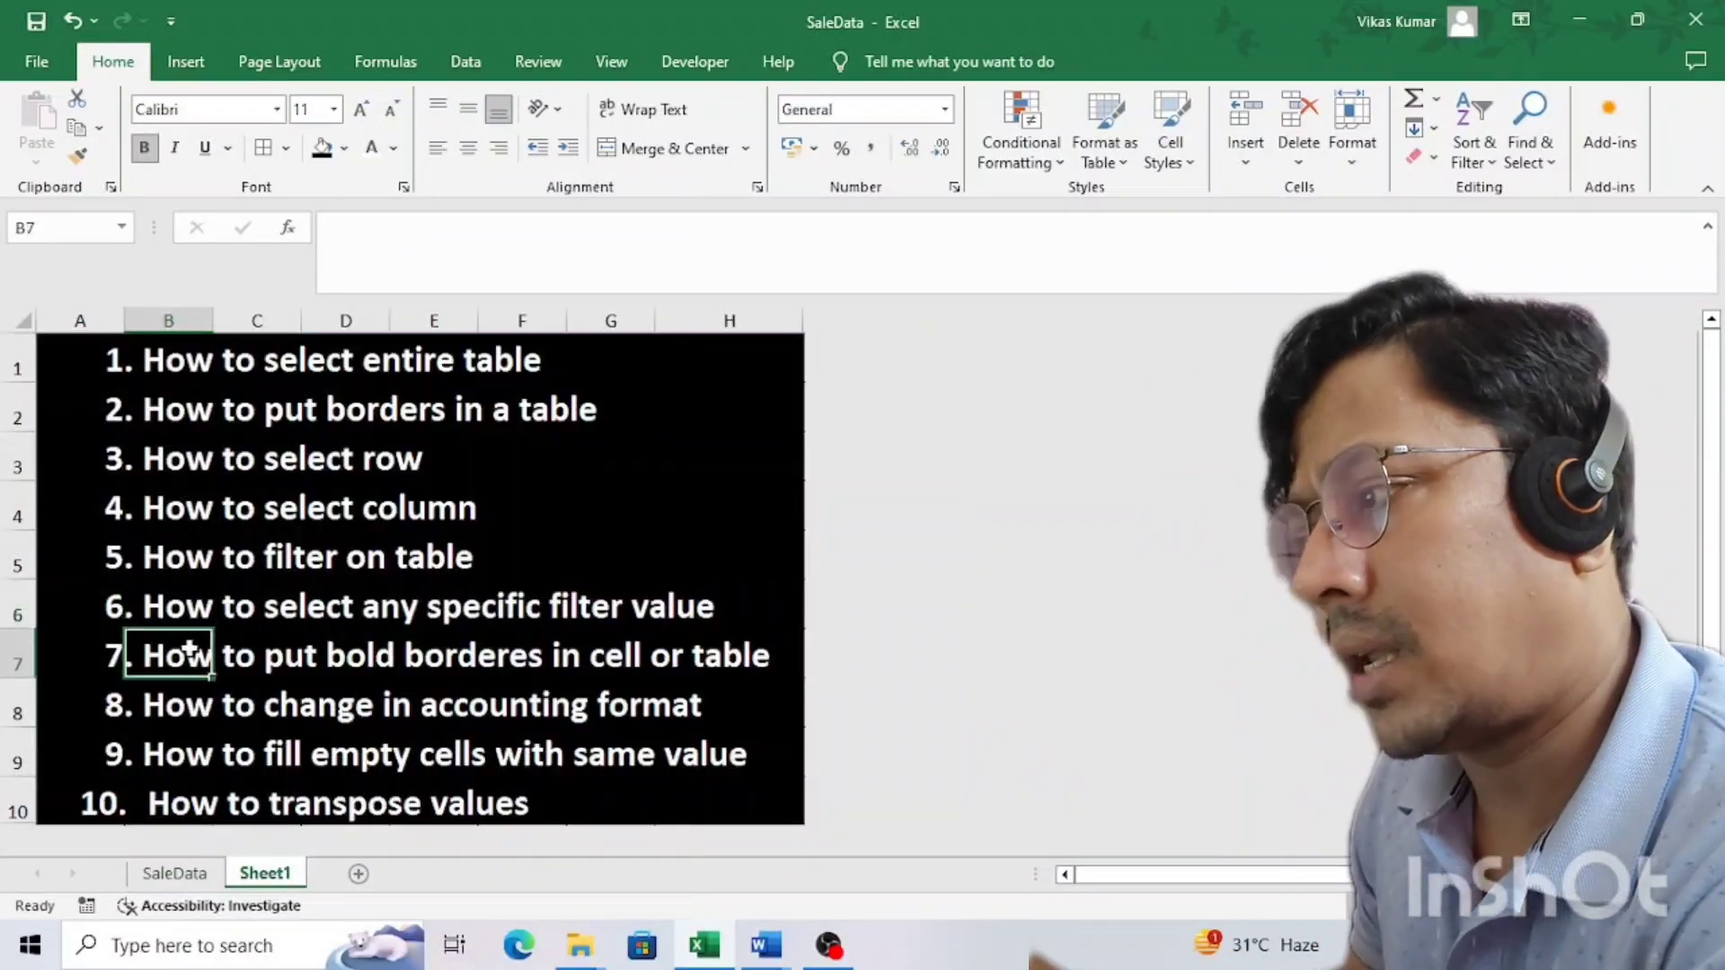
{"action": "left_click", "coordinate": [182, 870]}
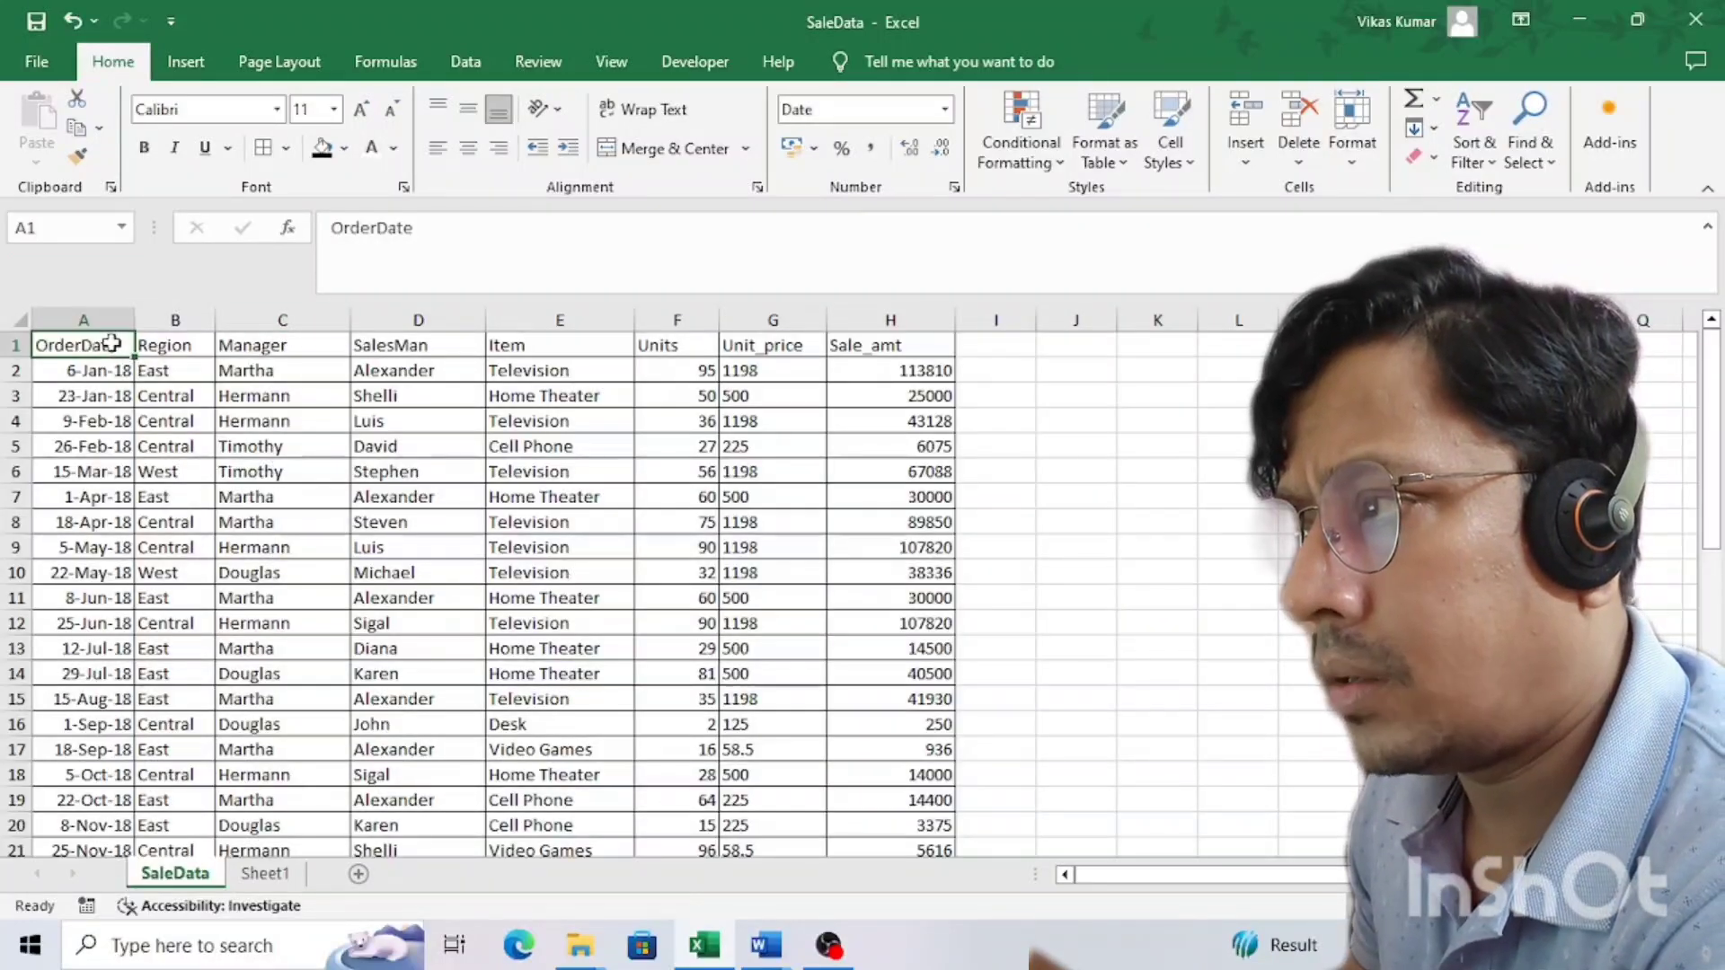
{"action": "left_click", "coordinate": [288, 151]}
{"action": "left_click", "coordinate": [360, 425]}
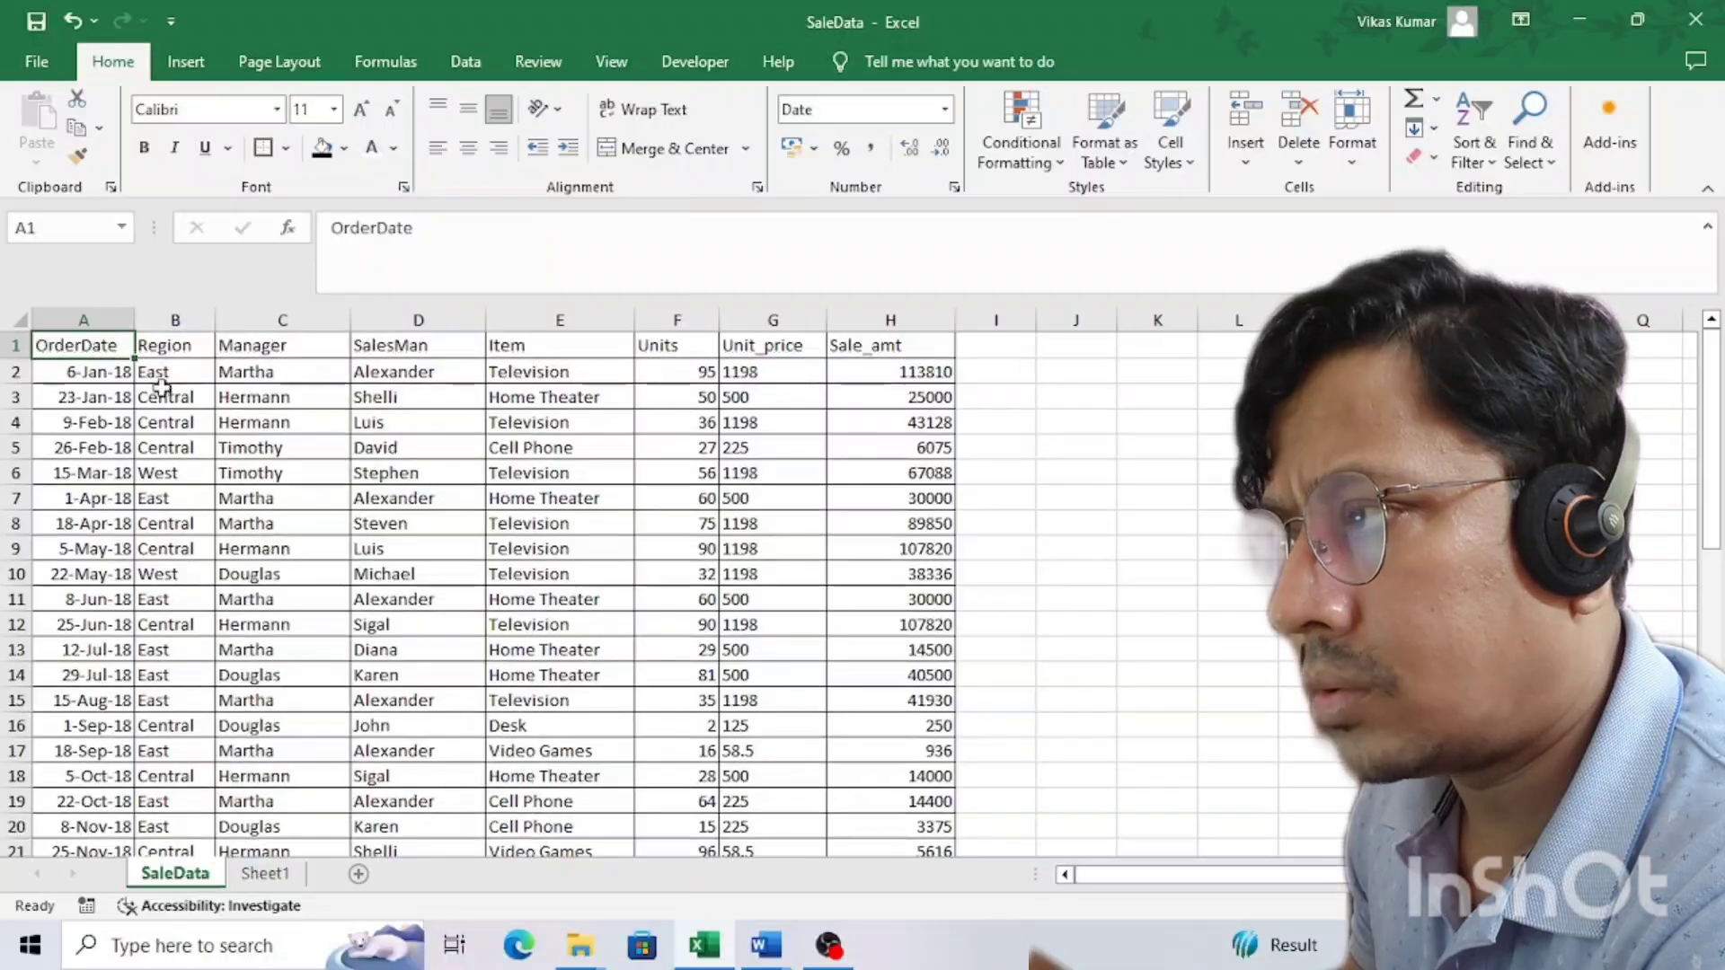
{"action": "left_click", "coordinate": [101, 404]}
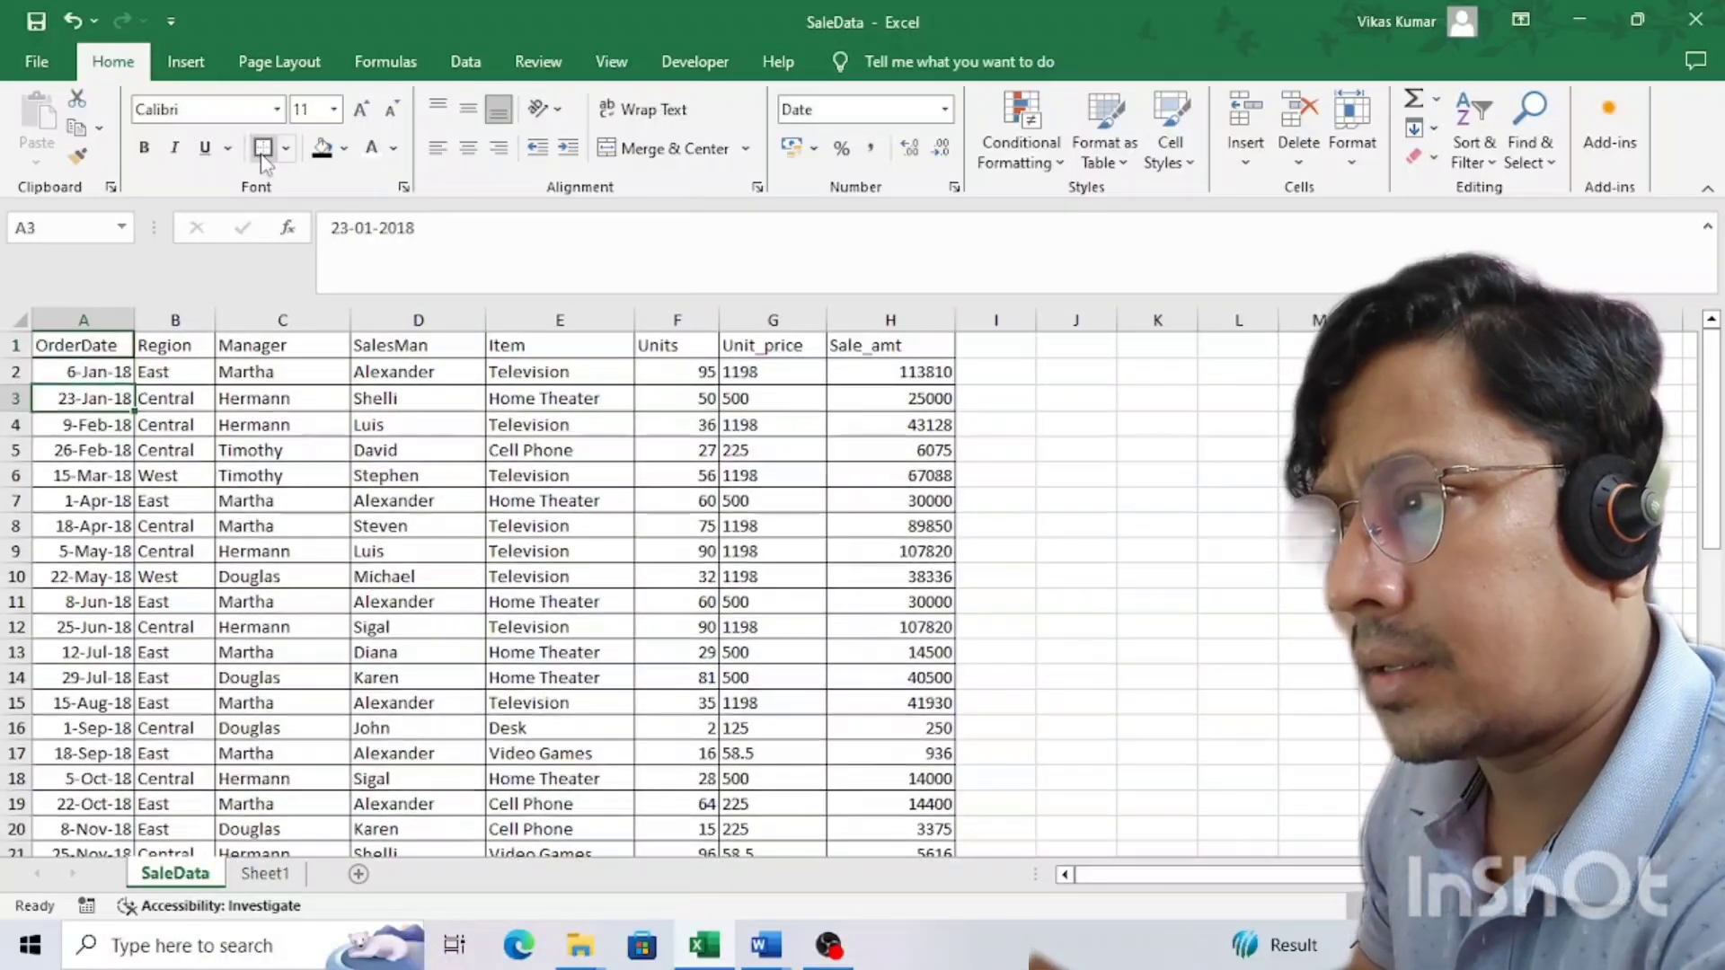
{"action": "left_click", "coordinate": [220, 528]}
{"action": "key", "text": "ctrl+z"}
{"action": "key", "text": "ctrl+z"}
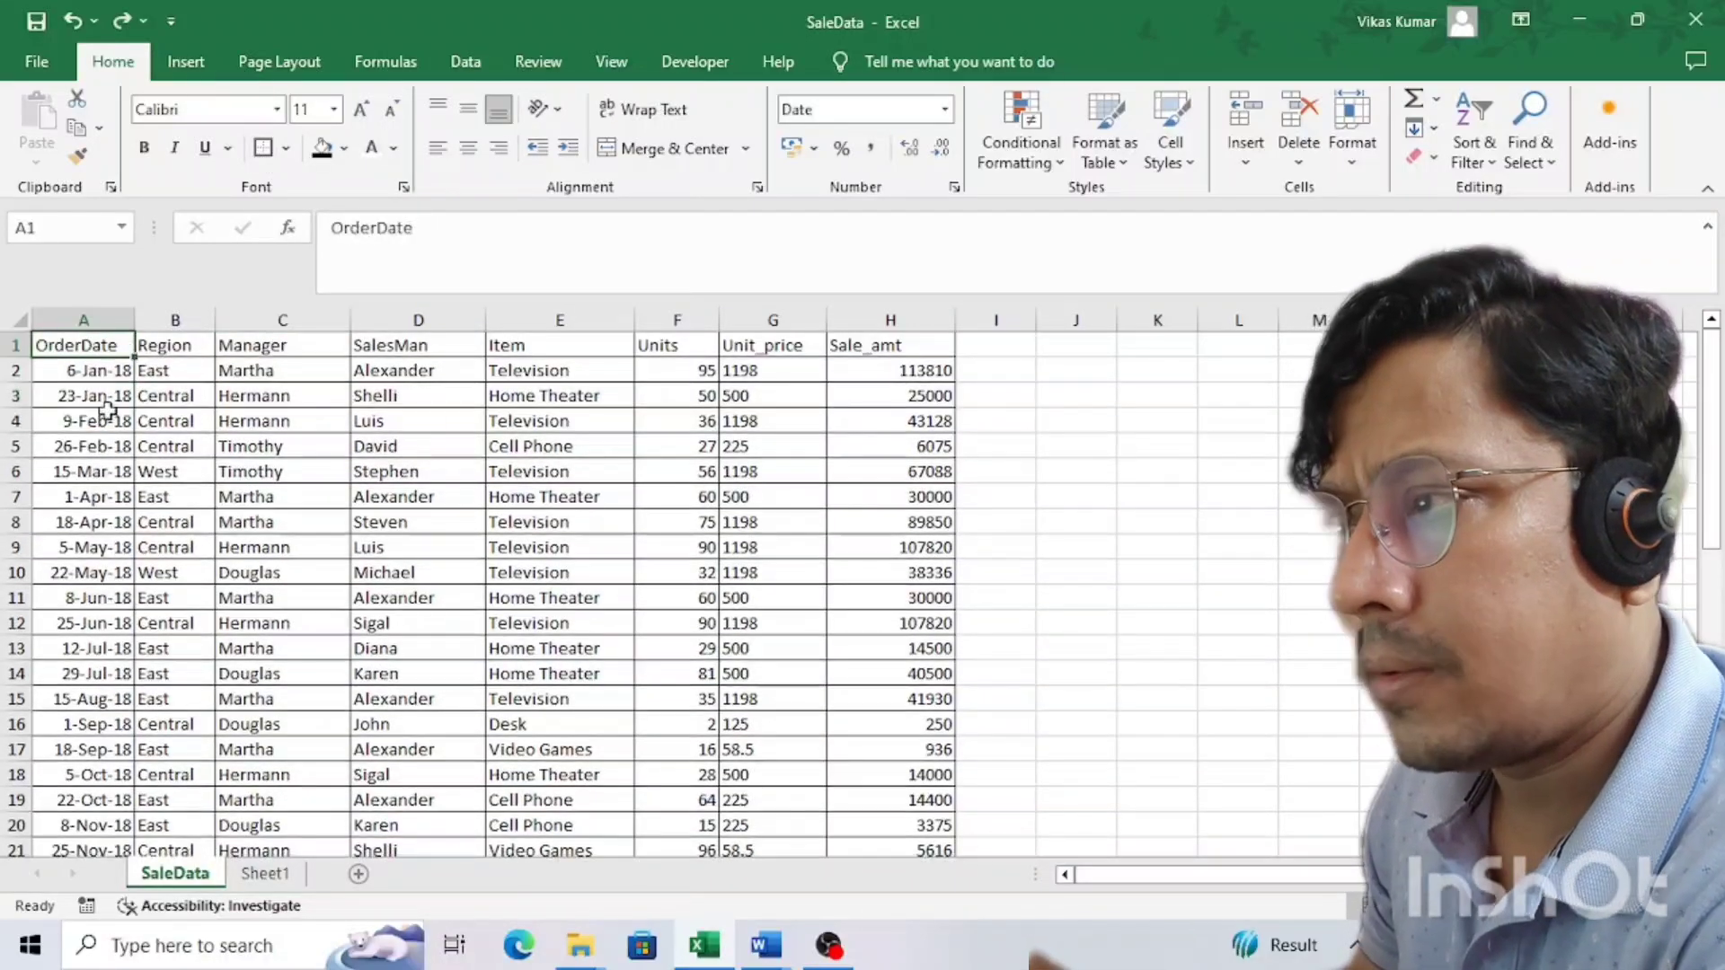
{"action": "key", "text": "ctrl+y"}
{"action": "left_click", "coordinate": [107, 346]}
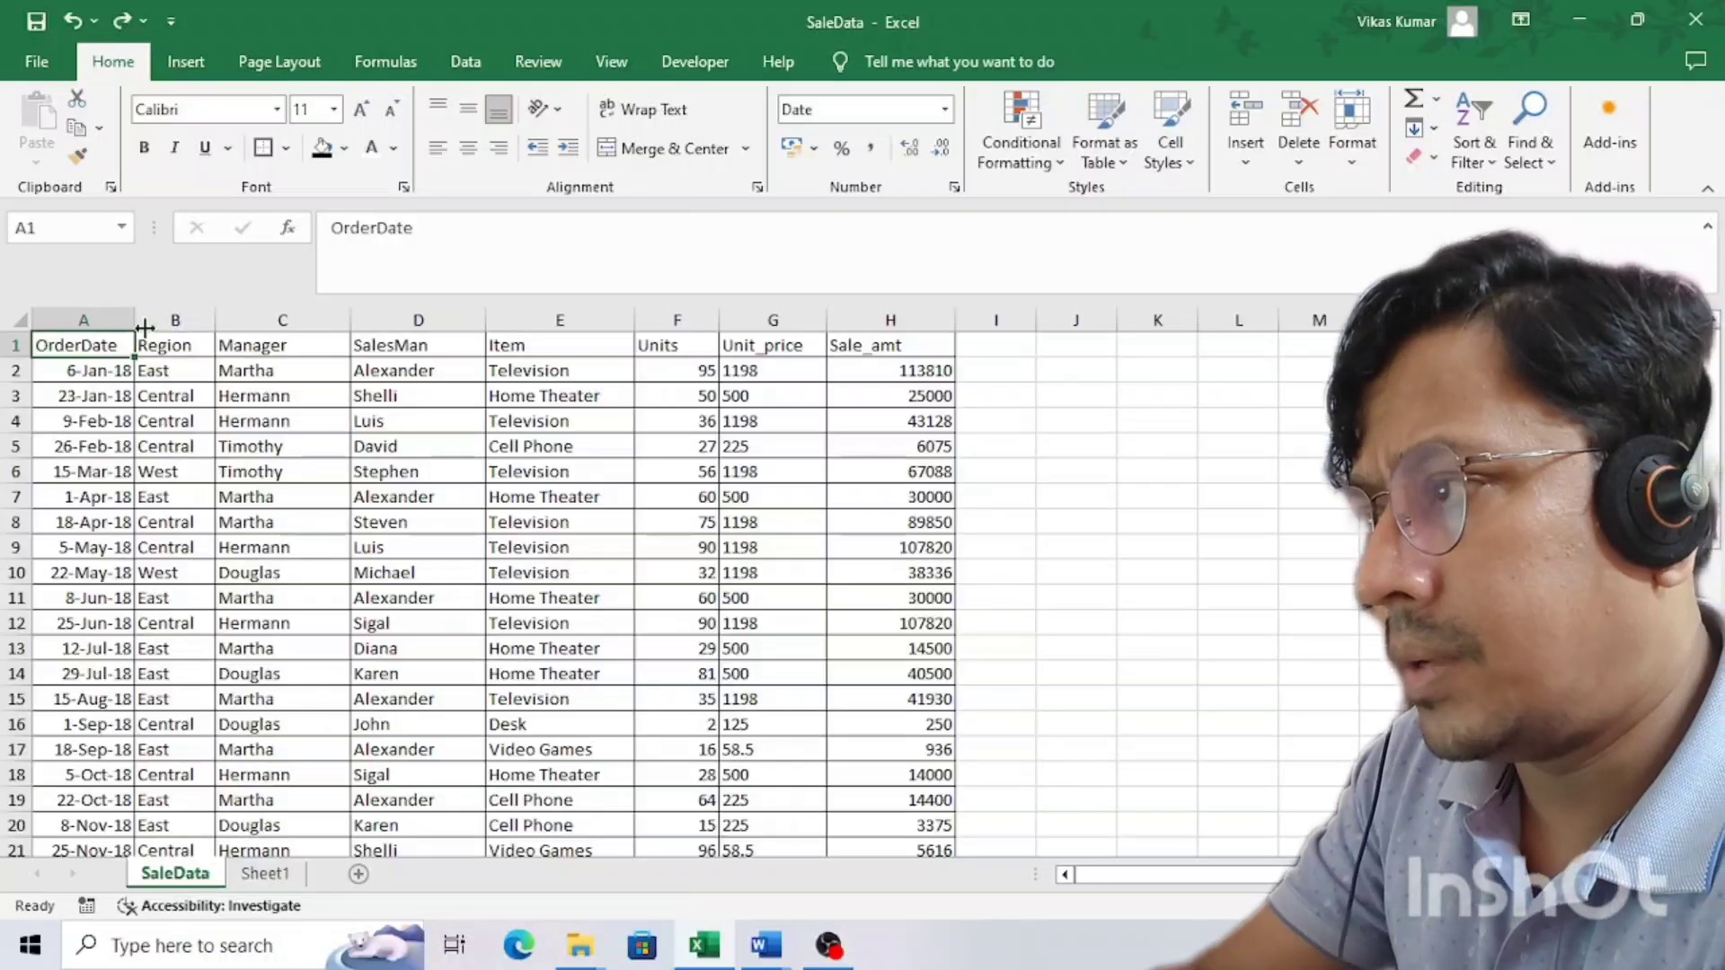
{"action": "key", "text": "alt"}
{"action": "key", "text": "h"}
{"action": "key", "text": "b"}
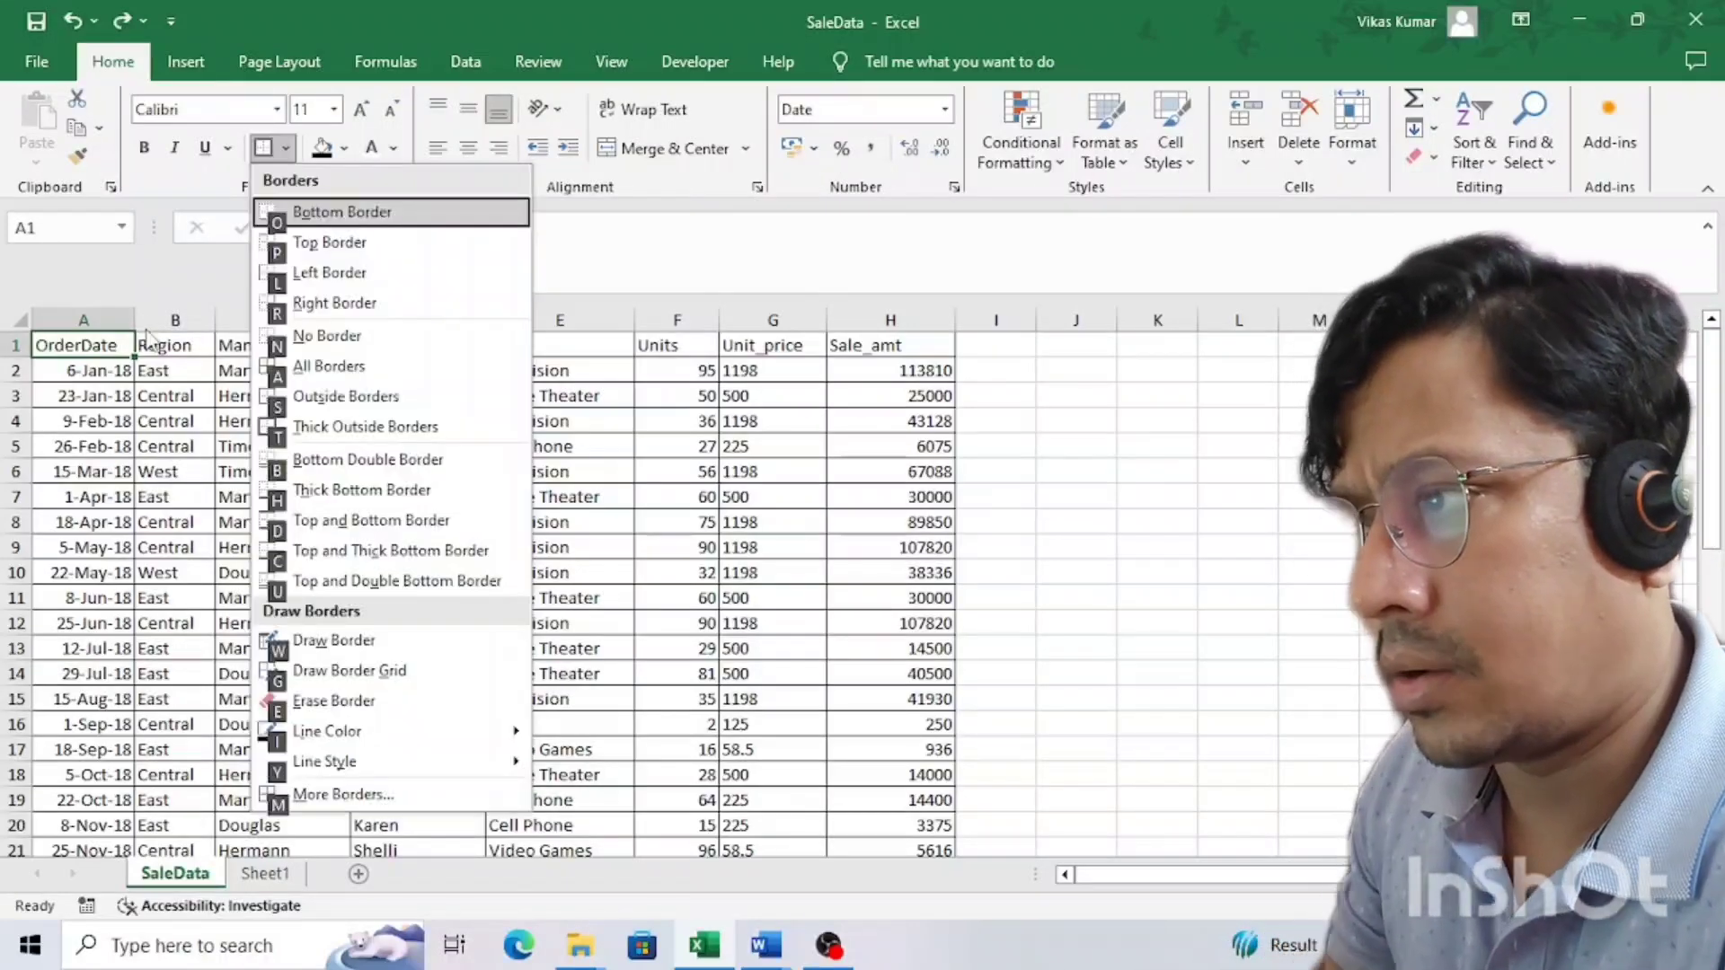
{"action": "key", "text": "t"}
{"action": "left_click", "coordinate": [99, 371]}
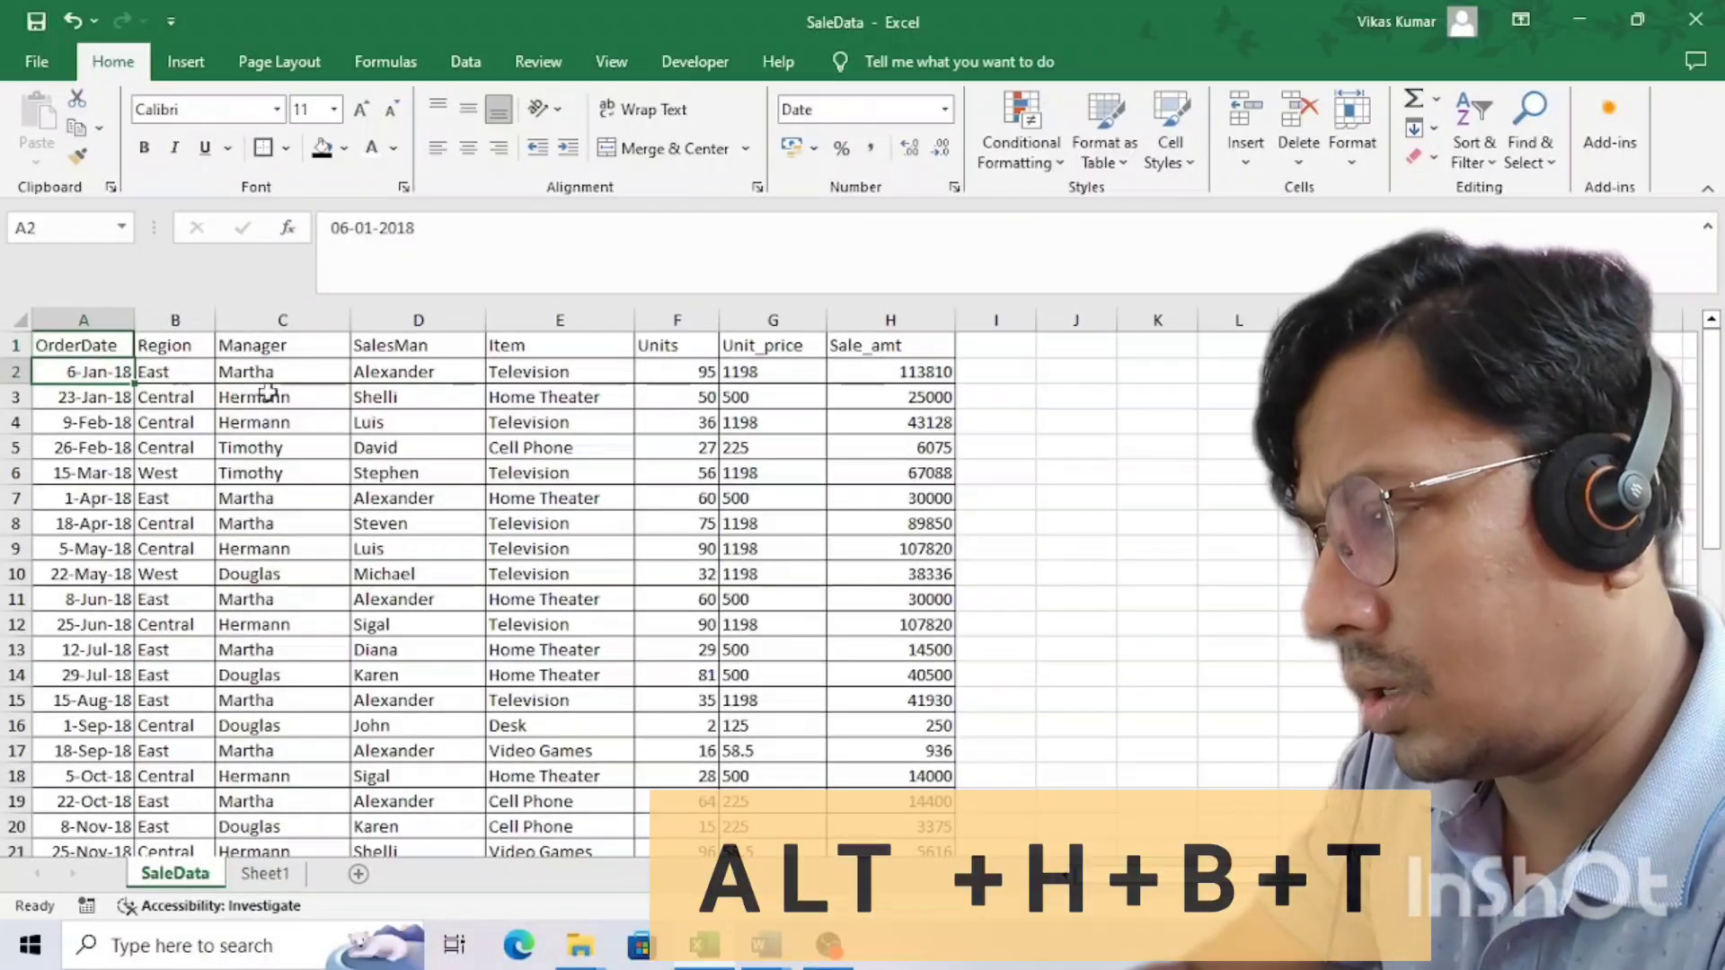
{"action": "left_click", "coordinate": [284, 446]}
{"action": "key", "text": "alt"}
{"action": "key", "text": "h"}
{"action": "key", "text": "b"}
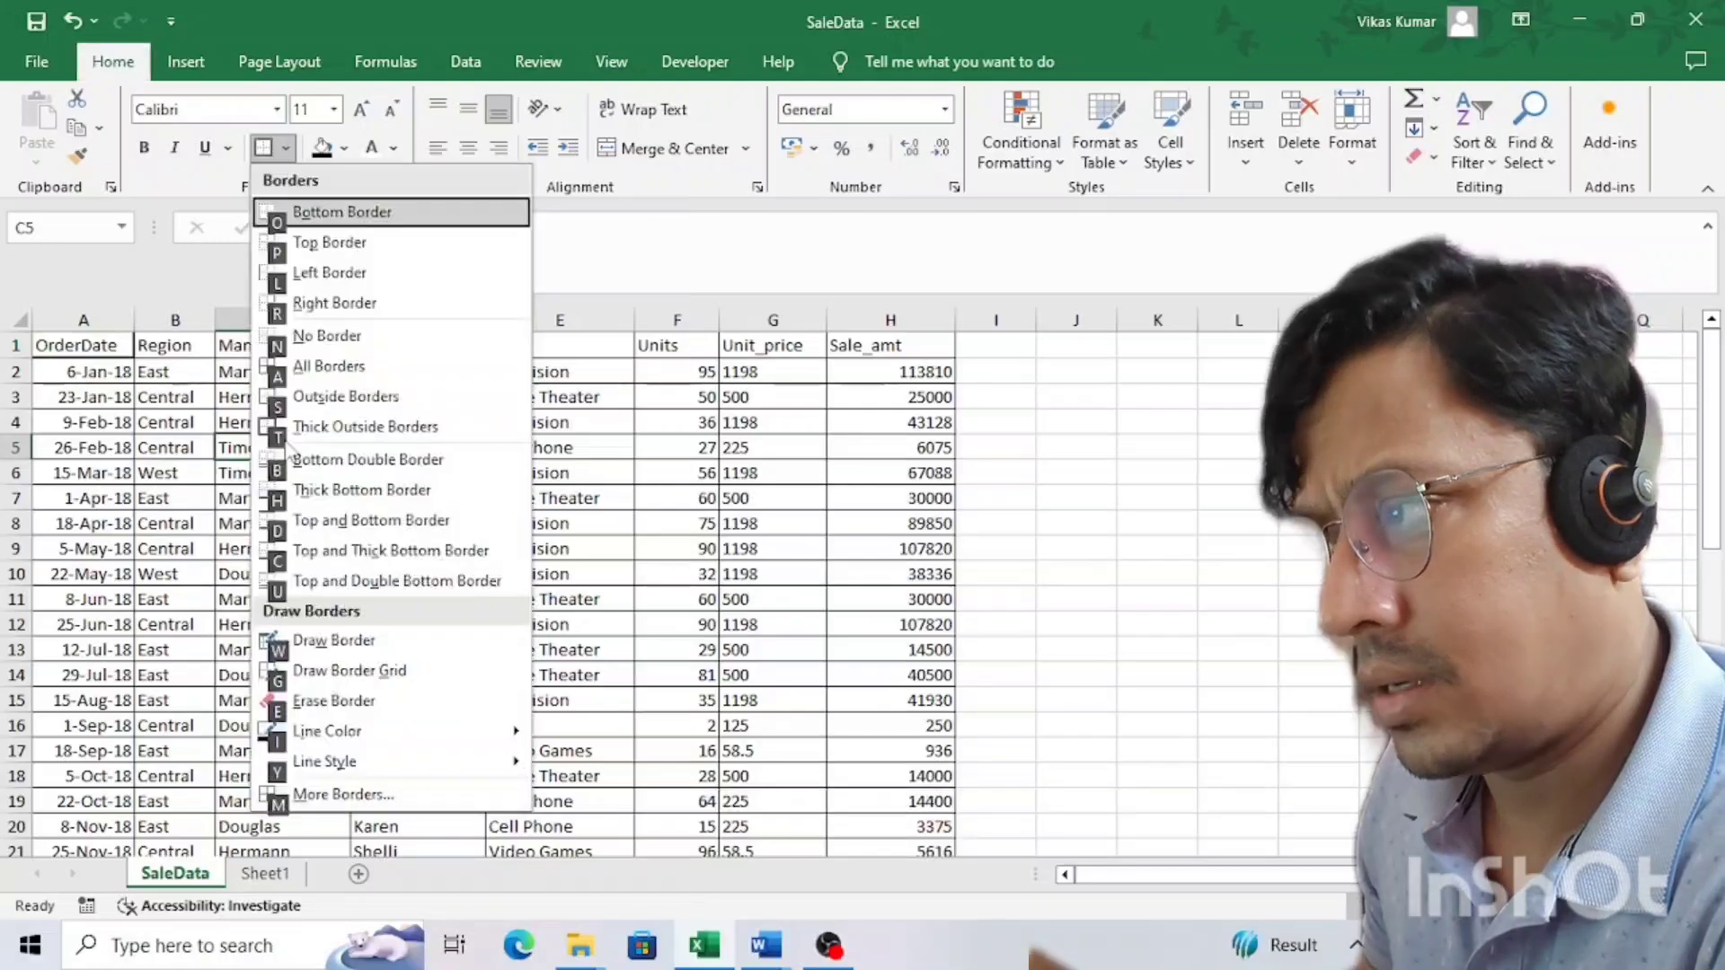
{"action": "key", "text": "t"}
{"action": "left_click", "coordinate": [569, 519]}
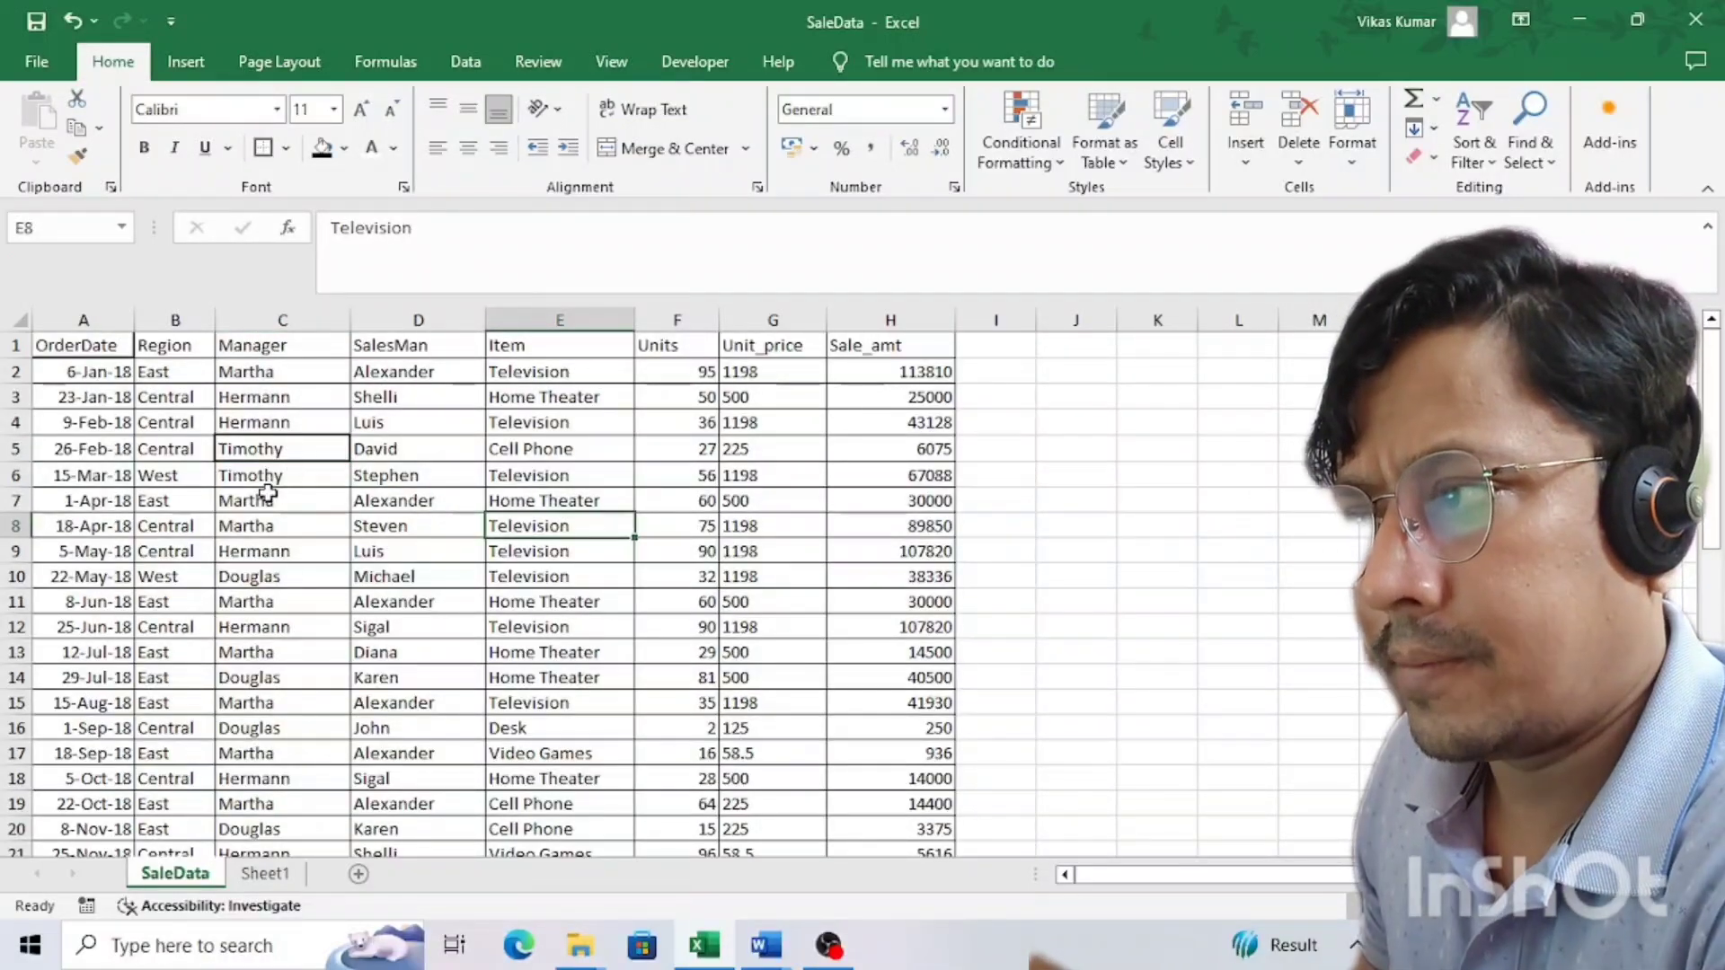
{"action": "key", "text": "ctrl+z"}
{"action": "key", "text": "ctrl+z"}
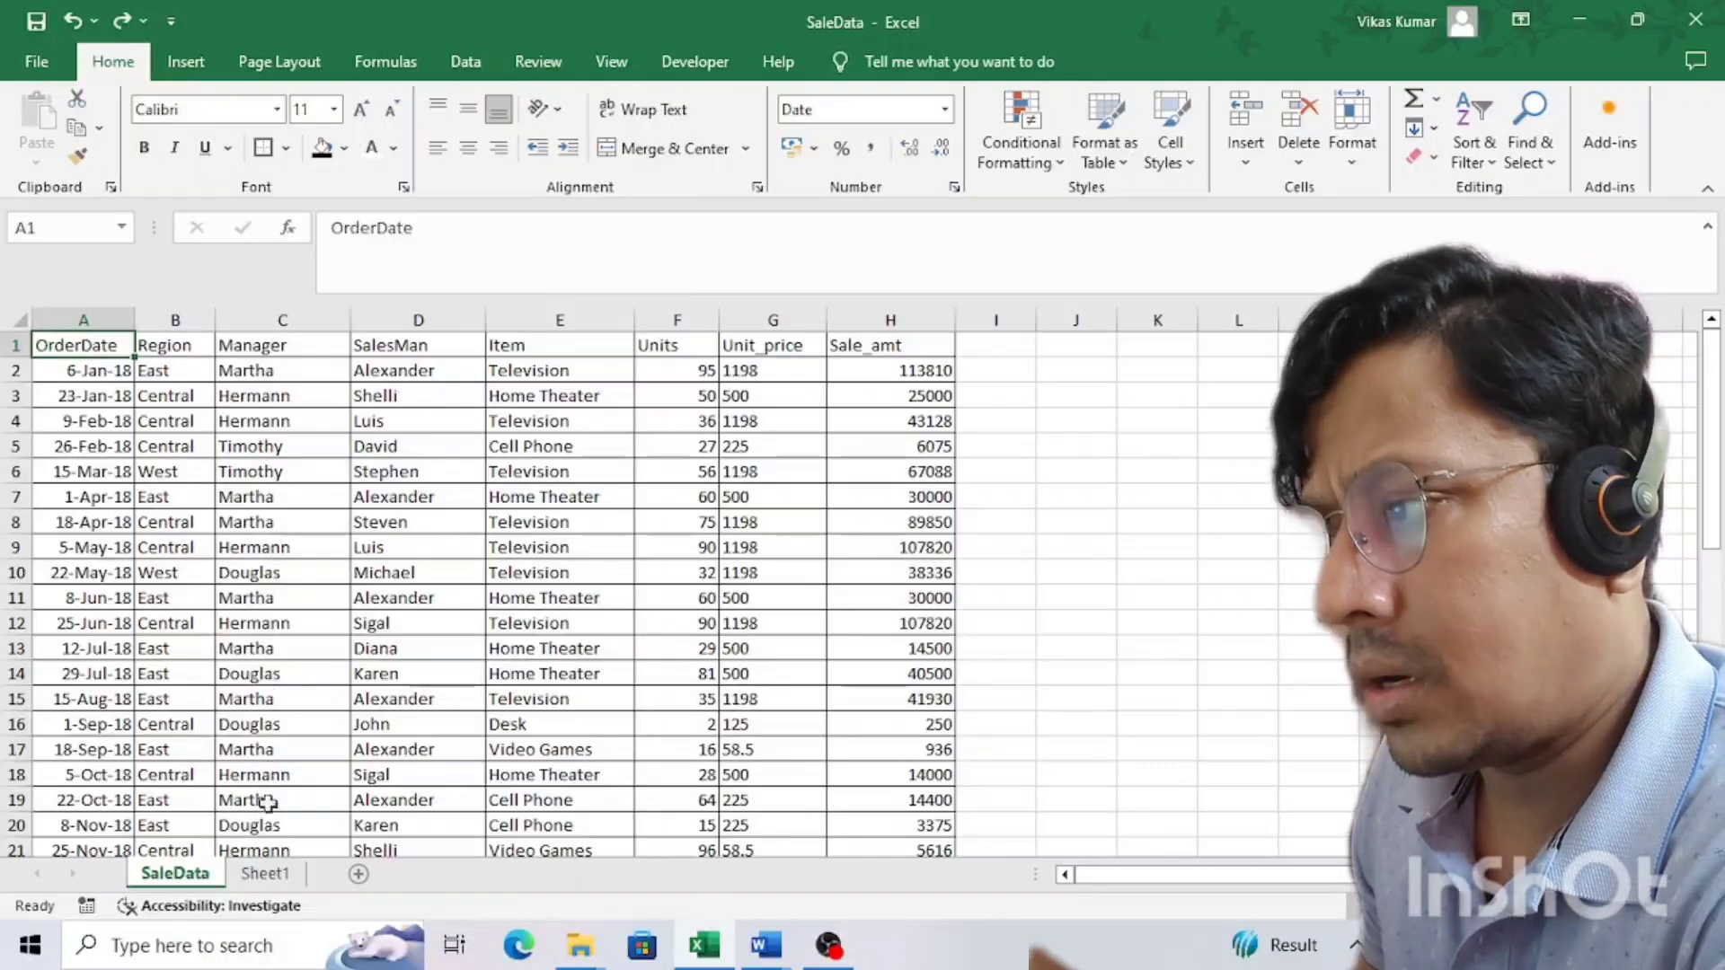
{"action": "left_click", "coordinate": [265, 873]}
{"action": "left_click", "coordinate": [179, 708]}
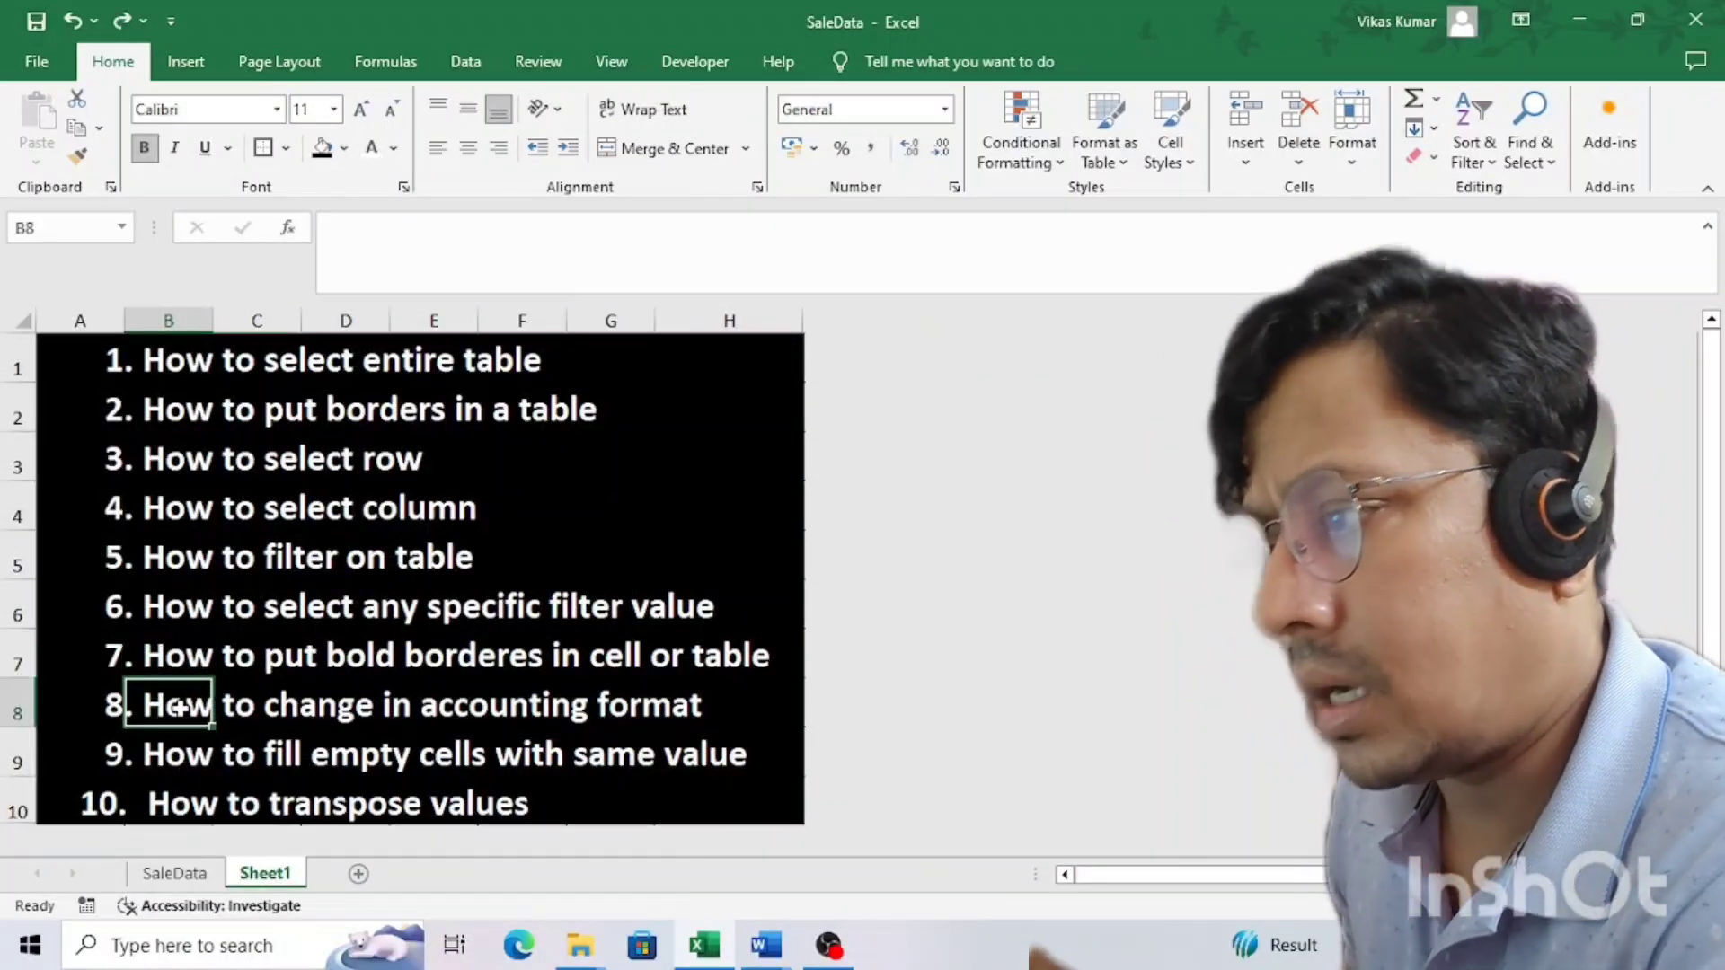
- Select the Unit_price column and try an accounting number format, then undo it
{"action": "left_click", "coordinate": [175, 873]}
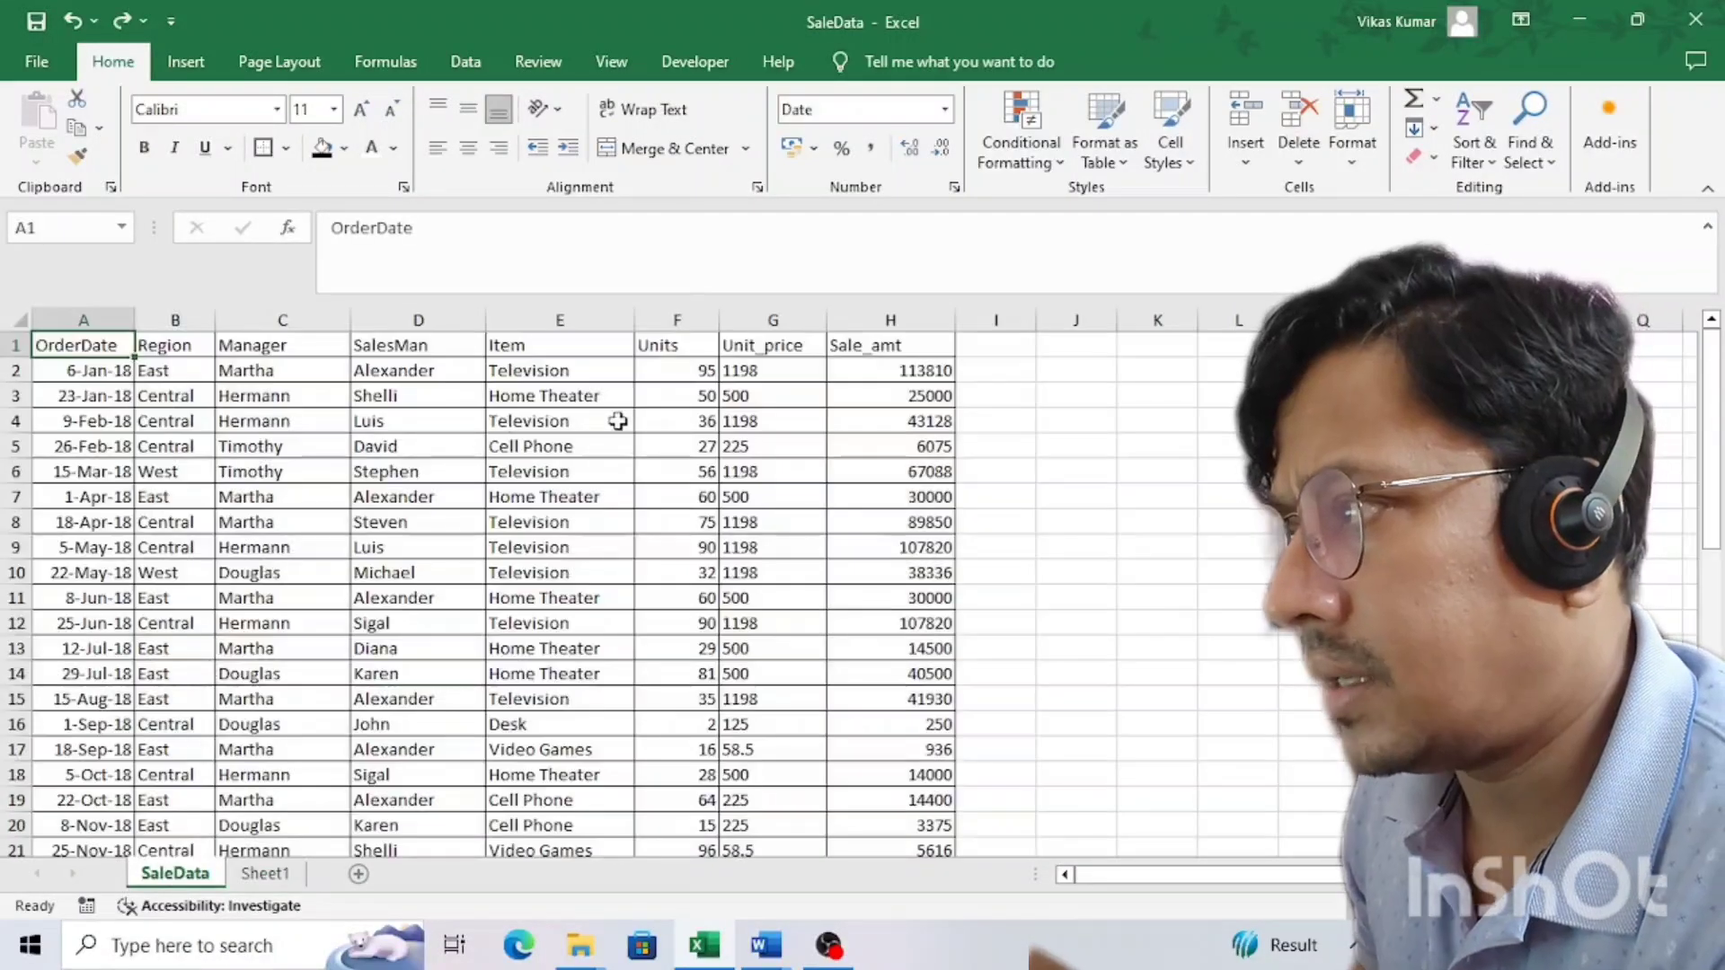
{"action": "left_click", "coordinate": [744, 369]}
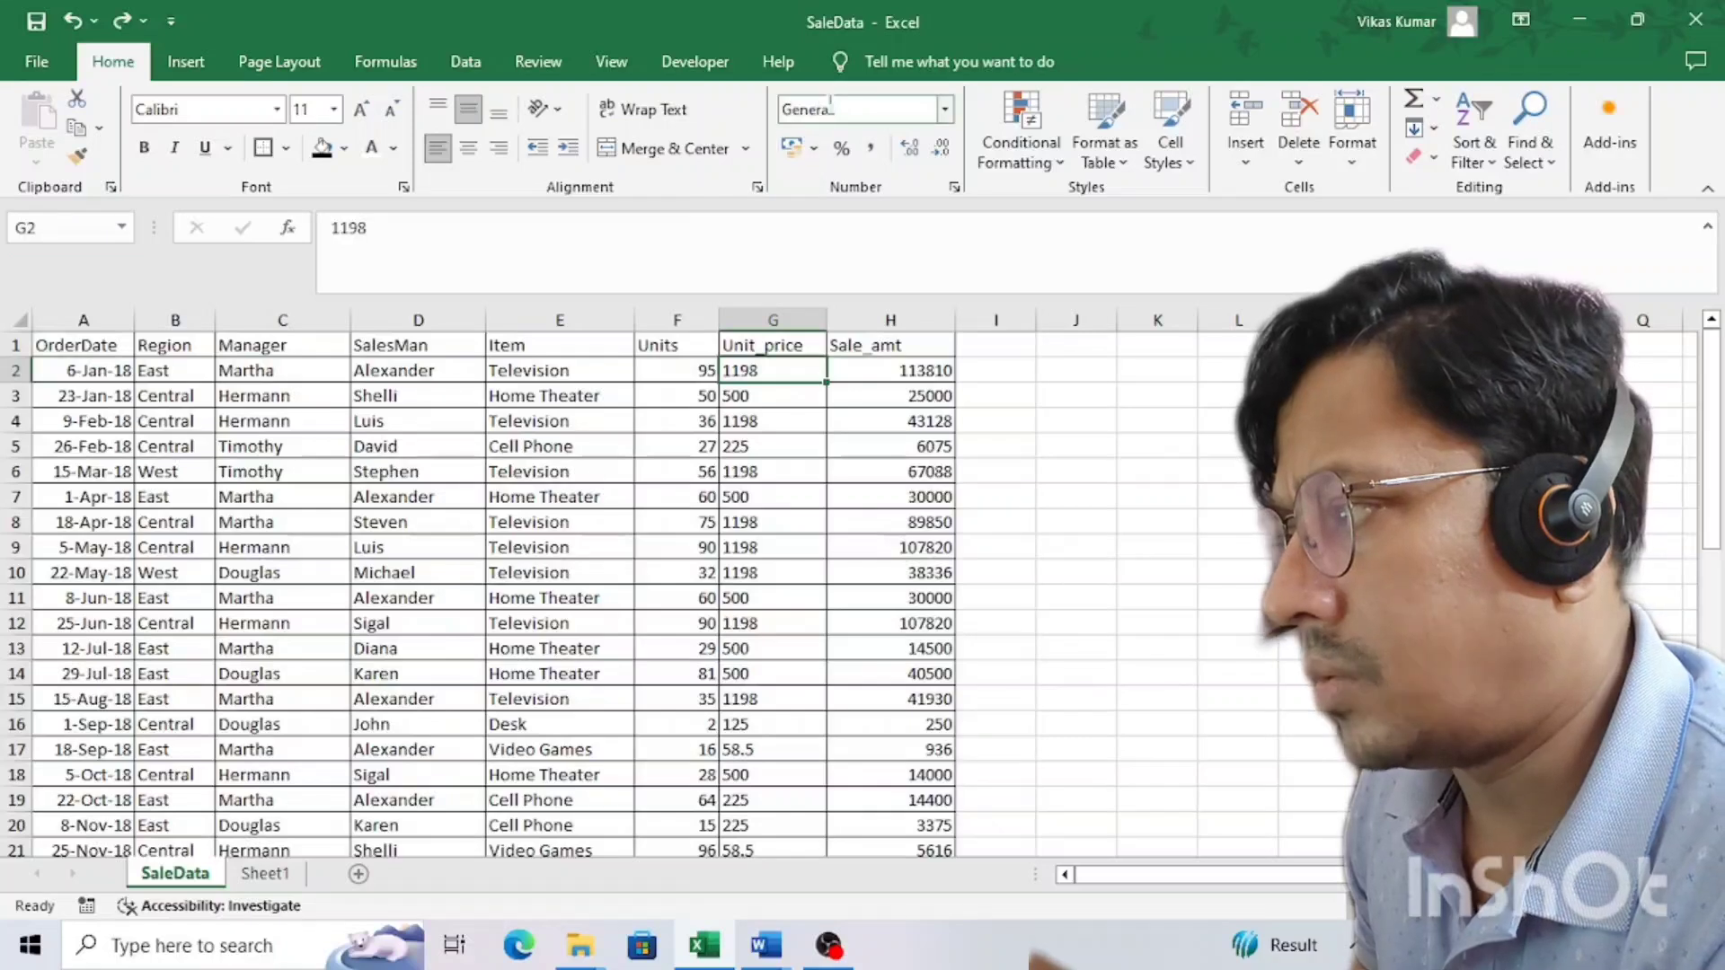
{"action": "left_click", "coordinate": [898, 372]}
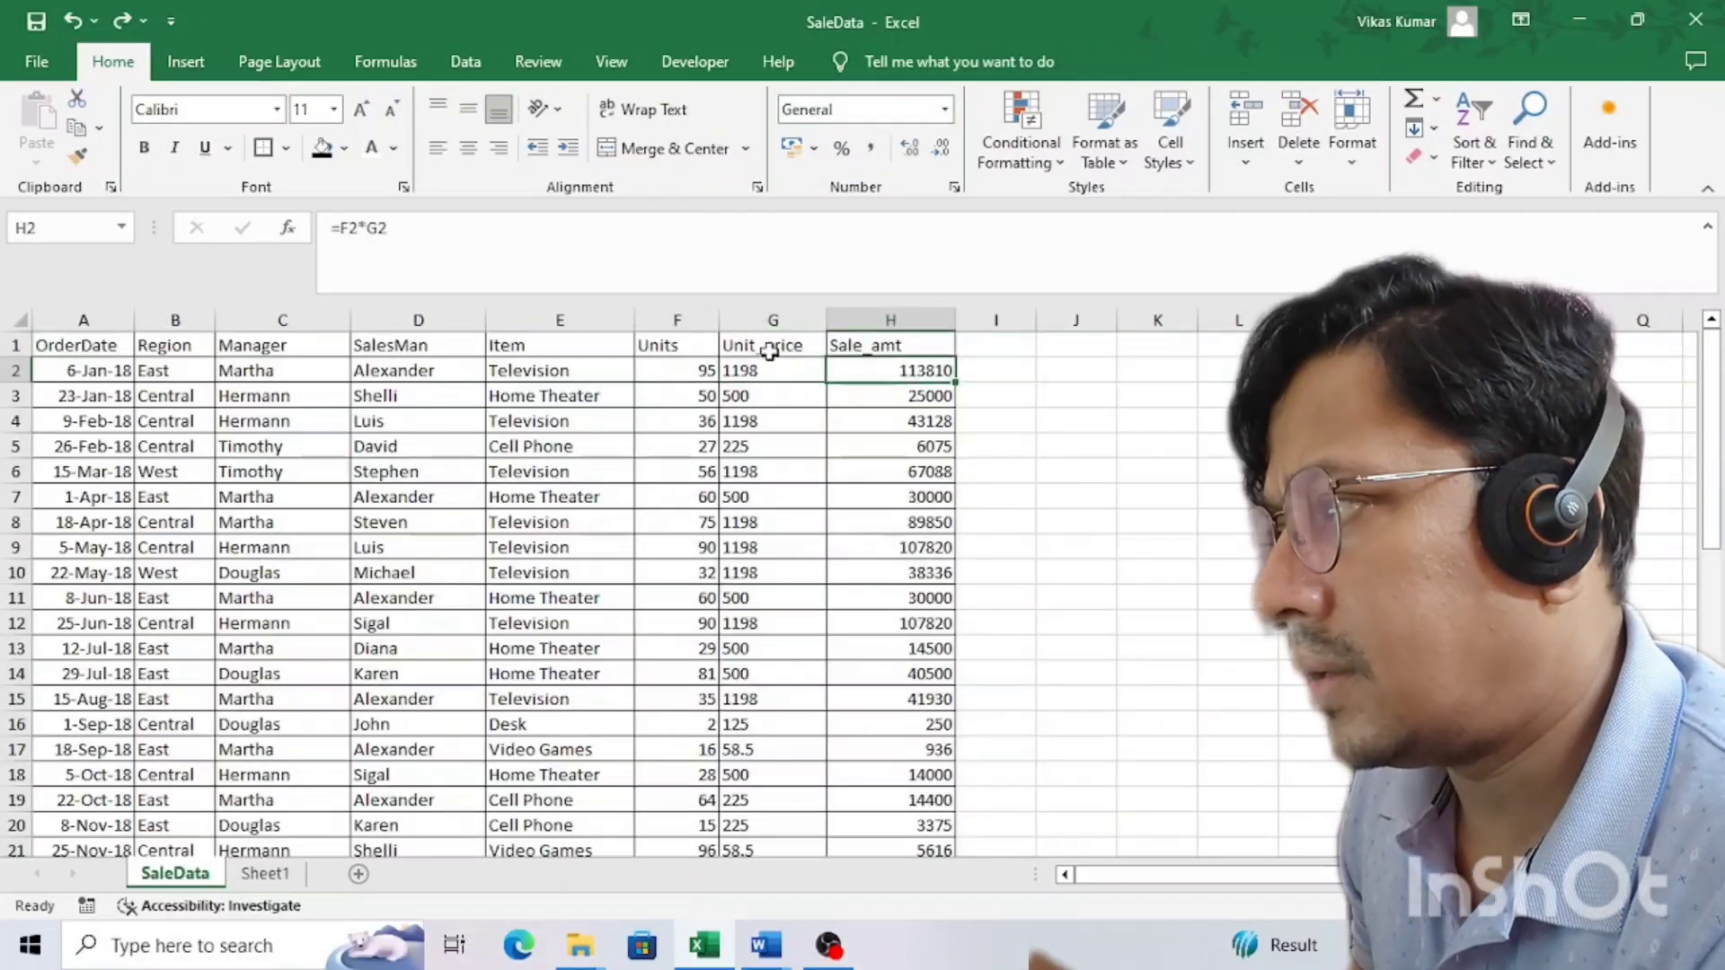
{"action": "left_click", "coordinate": [766, 320]}
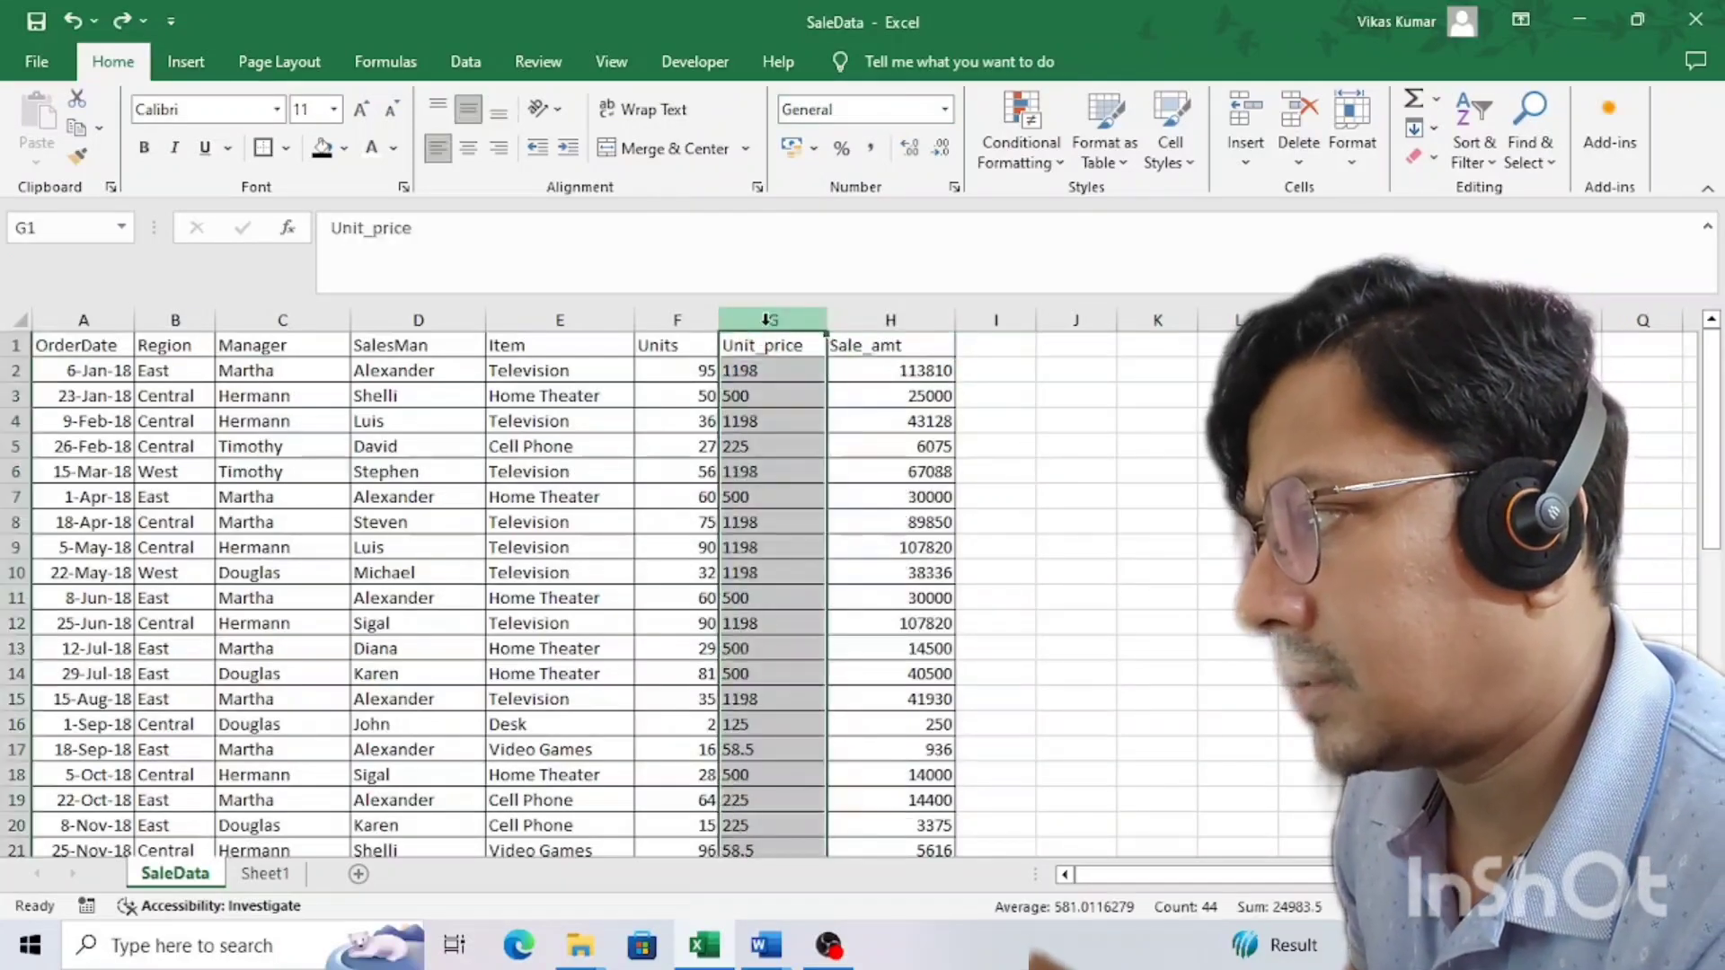
{"action": "left_click", "coordinate": [945, 110]}
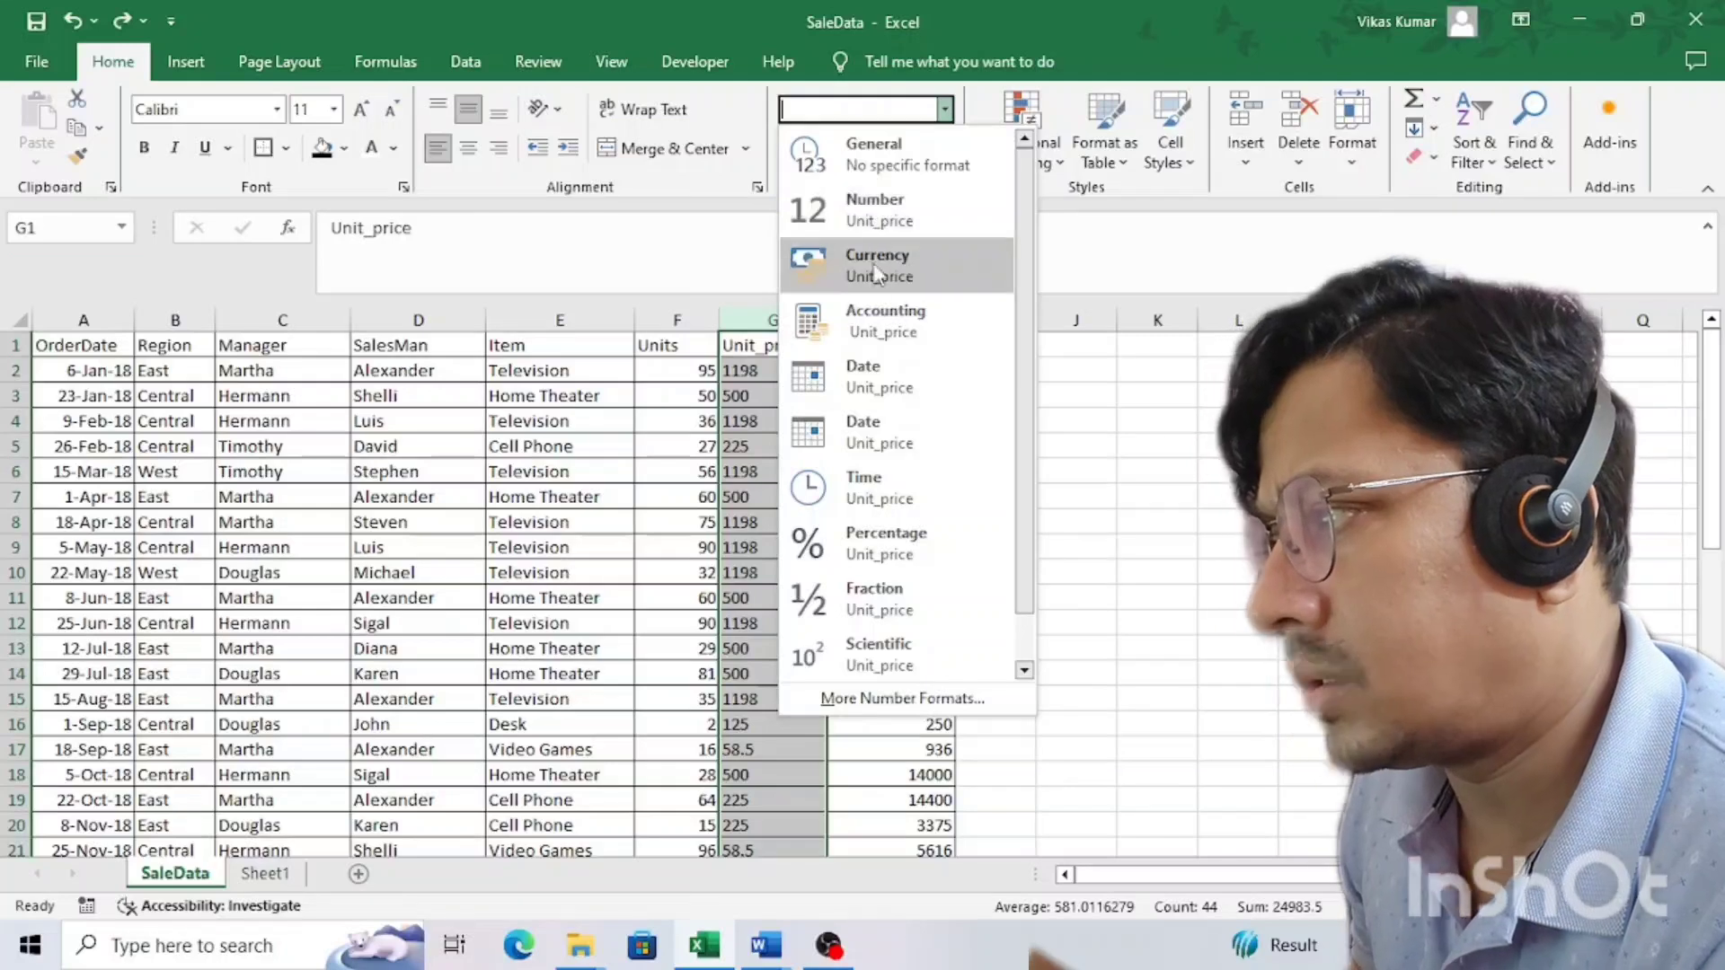
{"action": "left_click", "coordinate": [885, 321]}
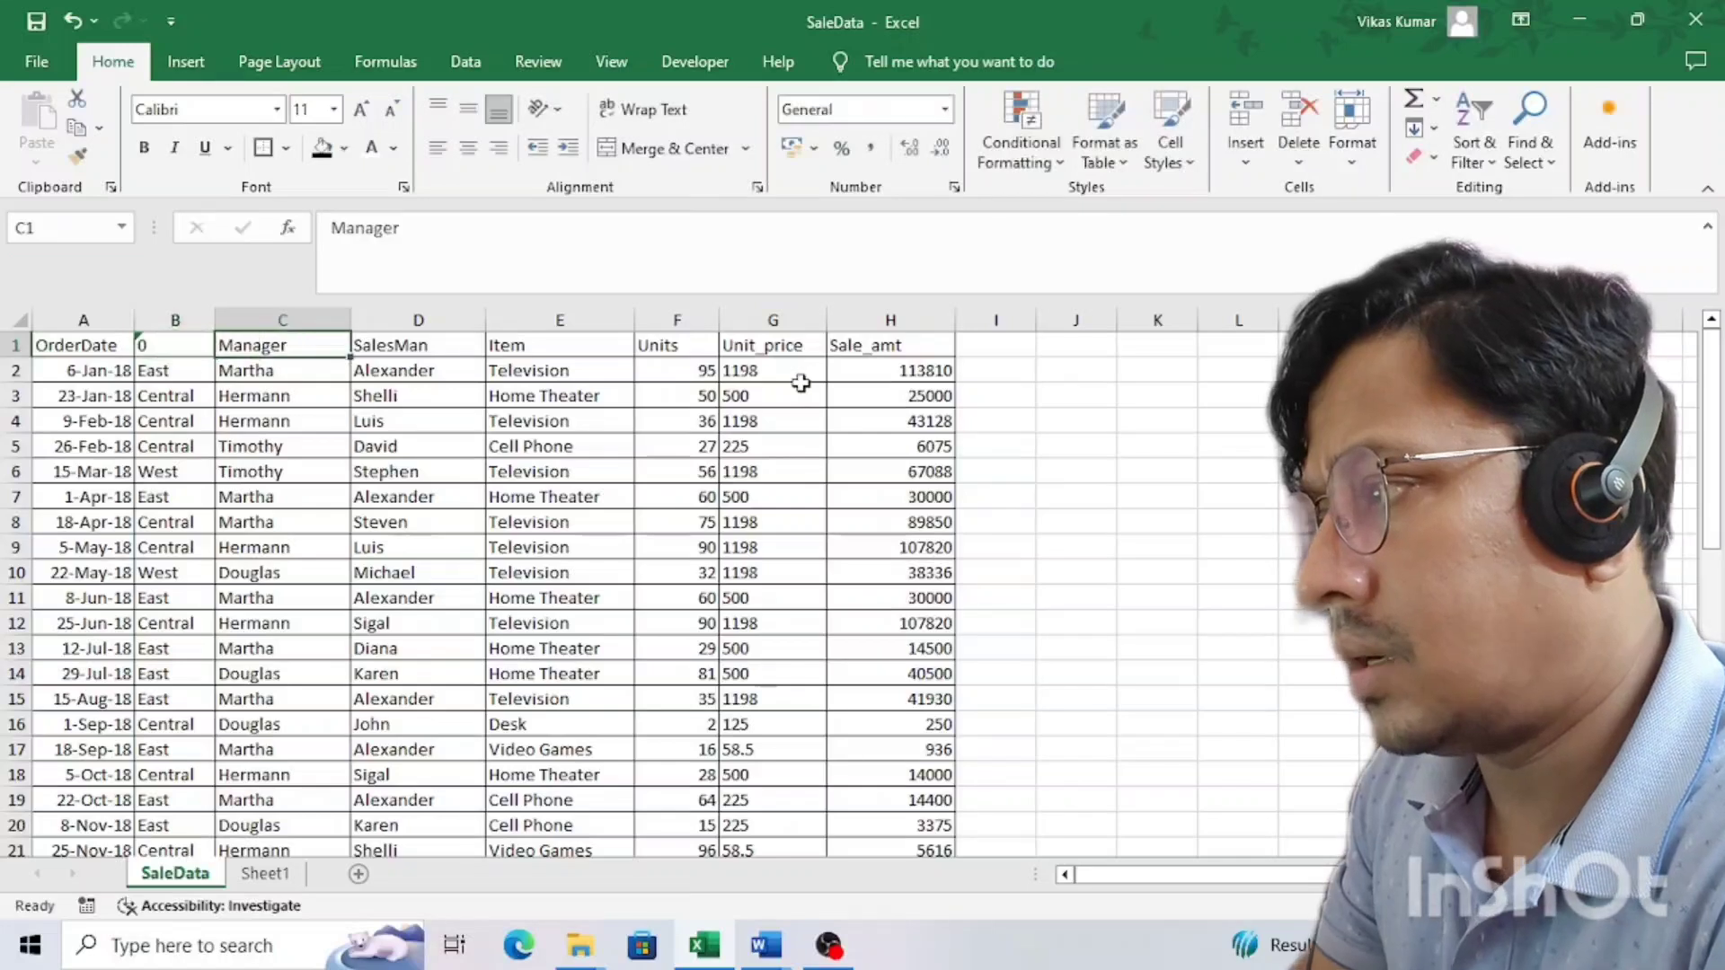
{"action": "key", "text": "ctrl+z"}
- Apply Comma Style (Alt+H, K) to the Unit_price and Sale_amt column data
{"action": "key", "text": "Right"}
{"action": "key", "text": "Right"}
{"action": "key", "text": "Right"}
{"action": "key", "text": "Right"}
{"action": "key", "text": "Right"}
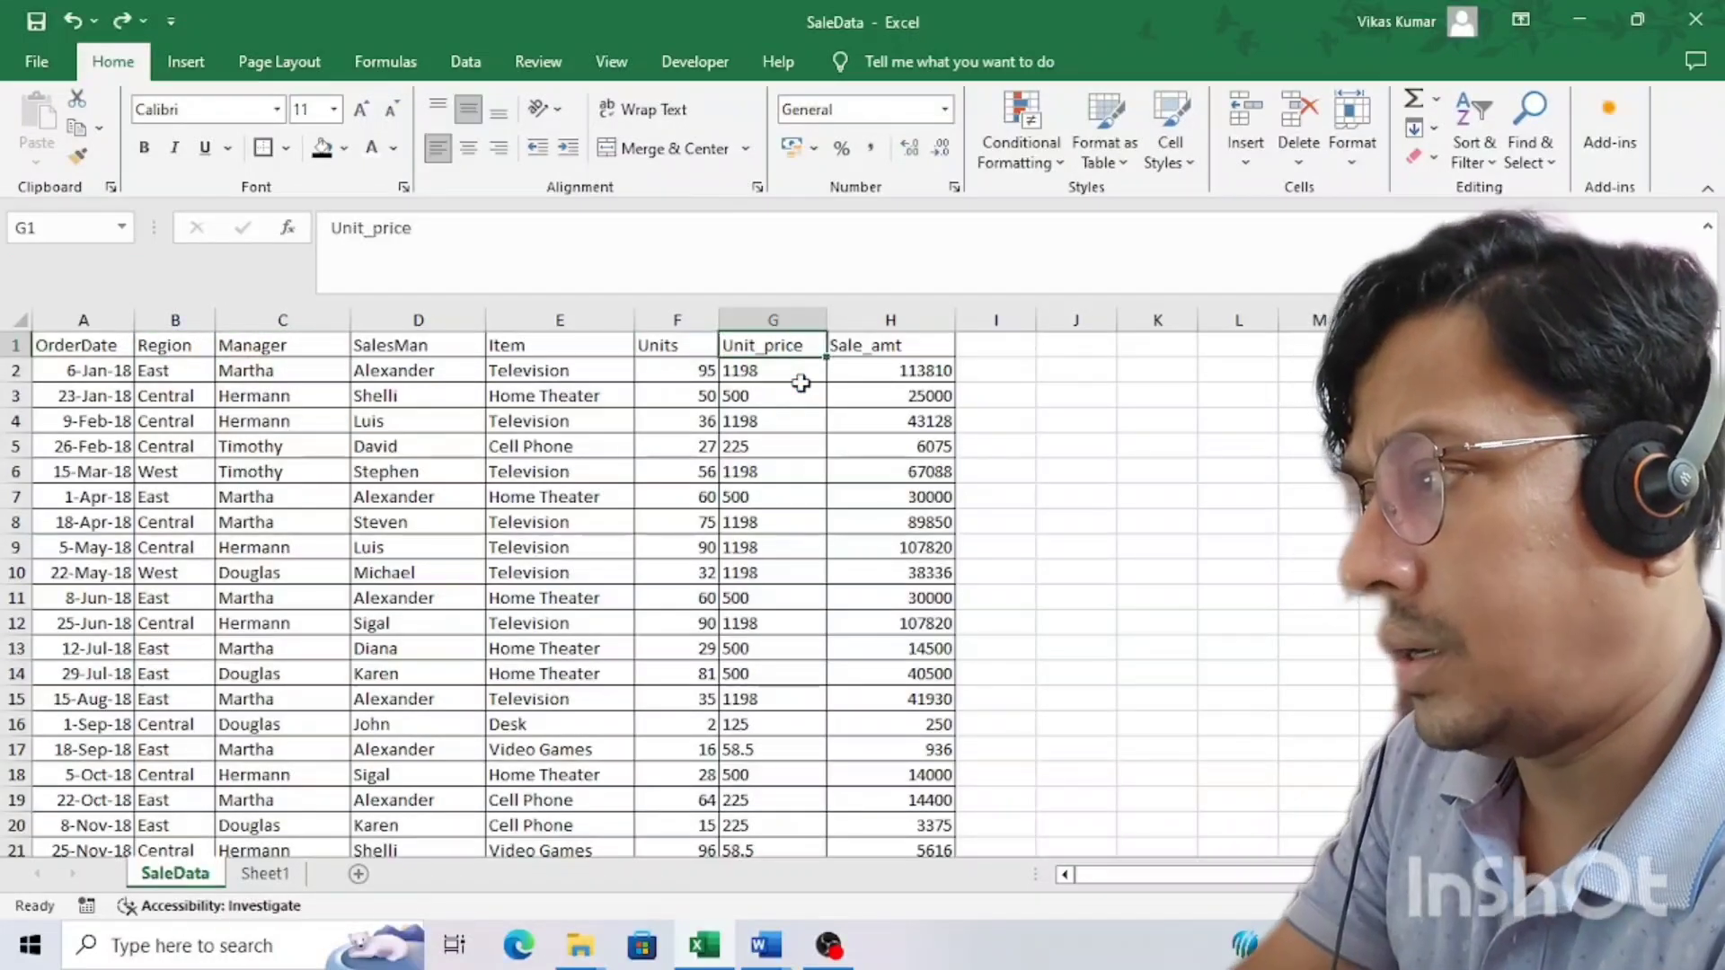
{"action": "key", "text": "ctrl+shift+Down"}
{"action": "key", "text": "alt"}
{"action": "key", "text": "h"}
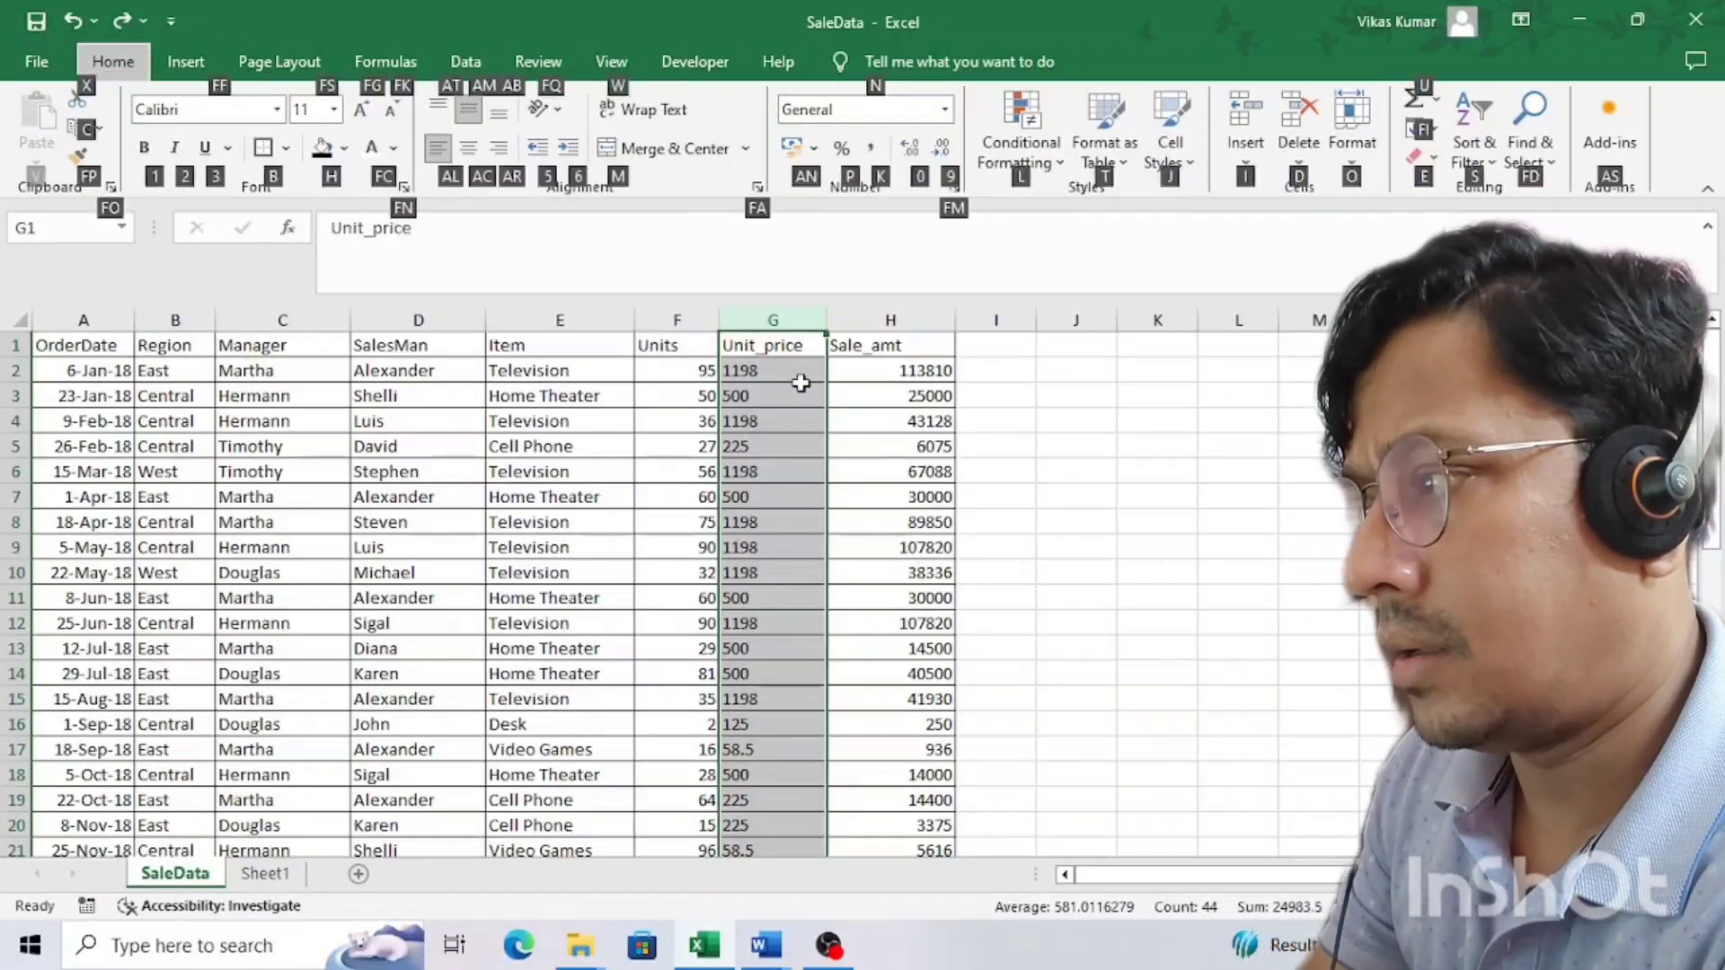
{"action": "key", "text": "k"}
{"action": "key", "text": "Right"}
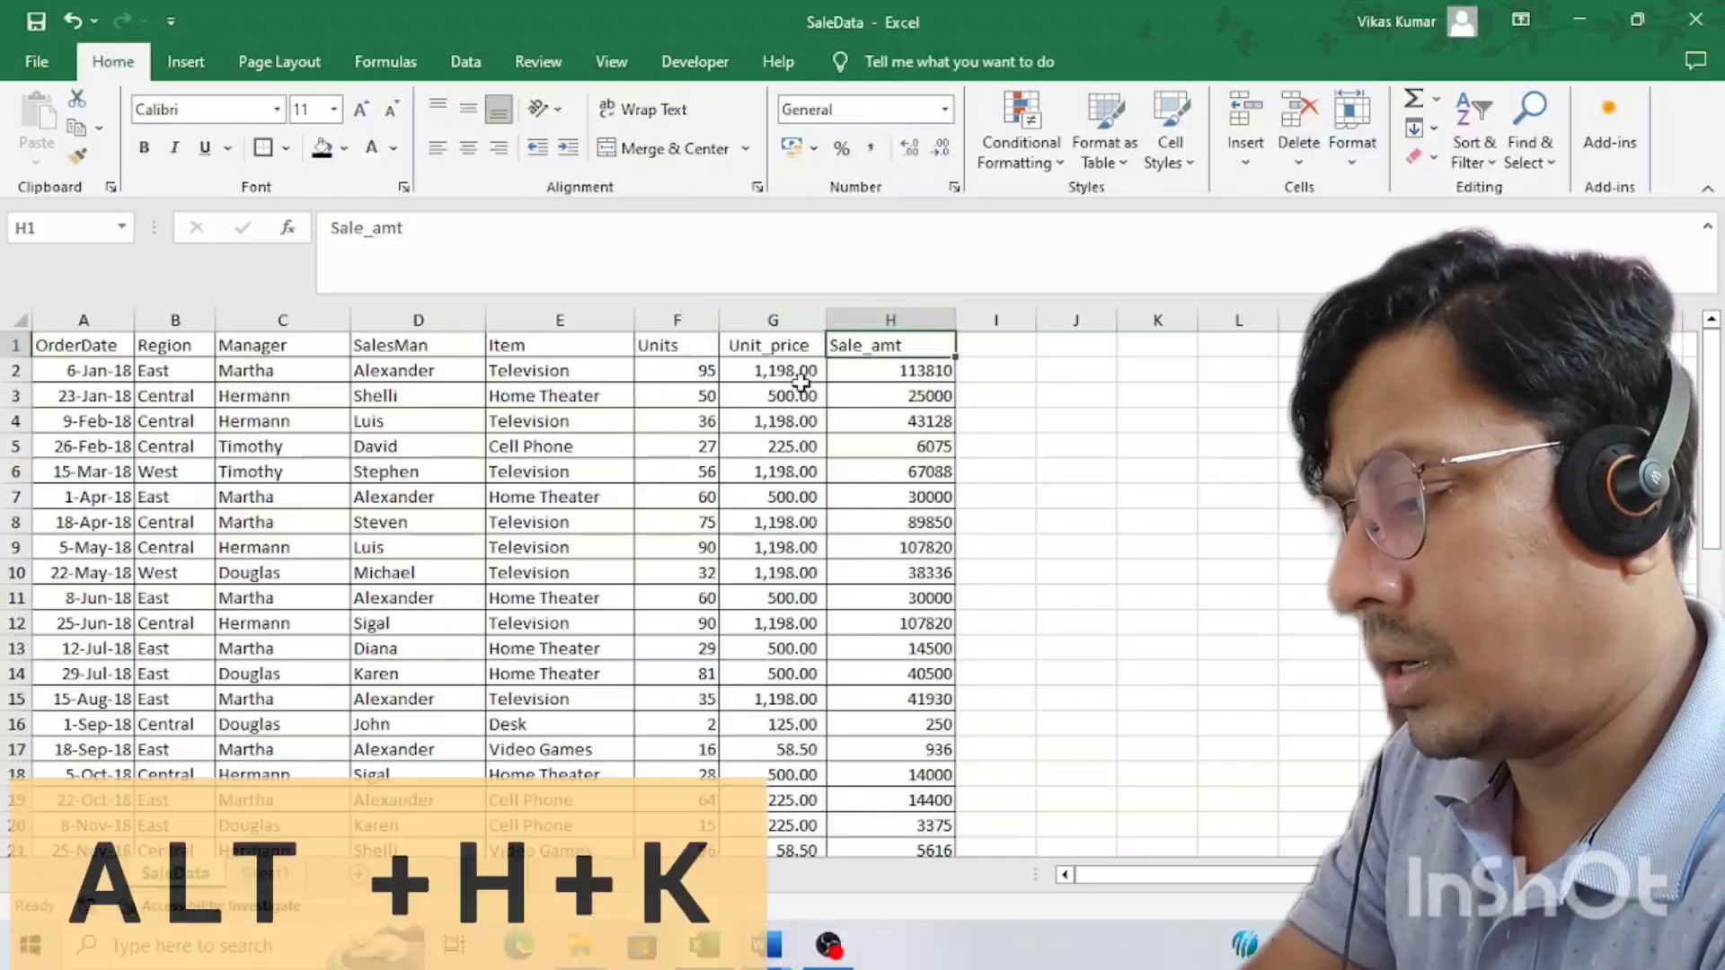
{"action": "key", "text": "ctrl+shift+Down"}
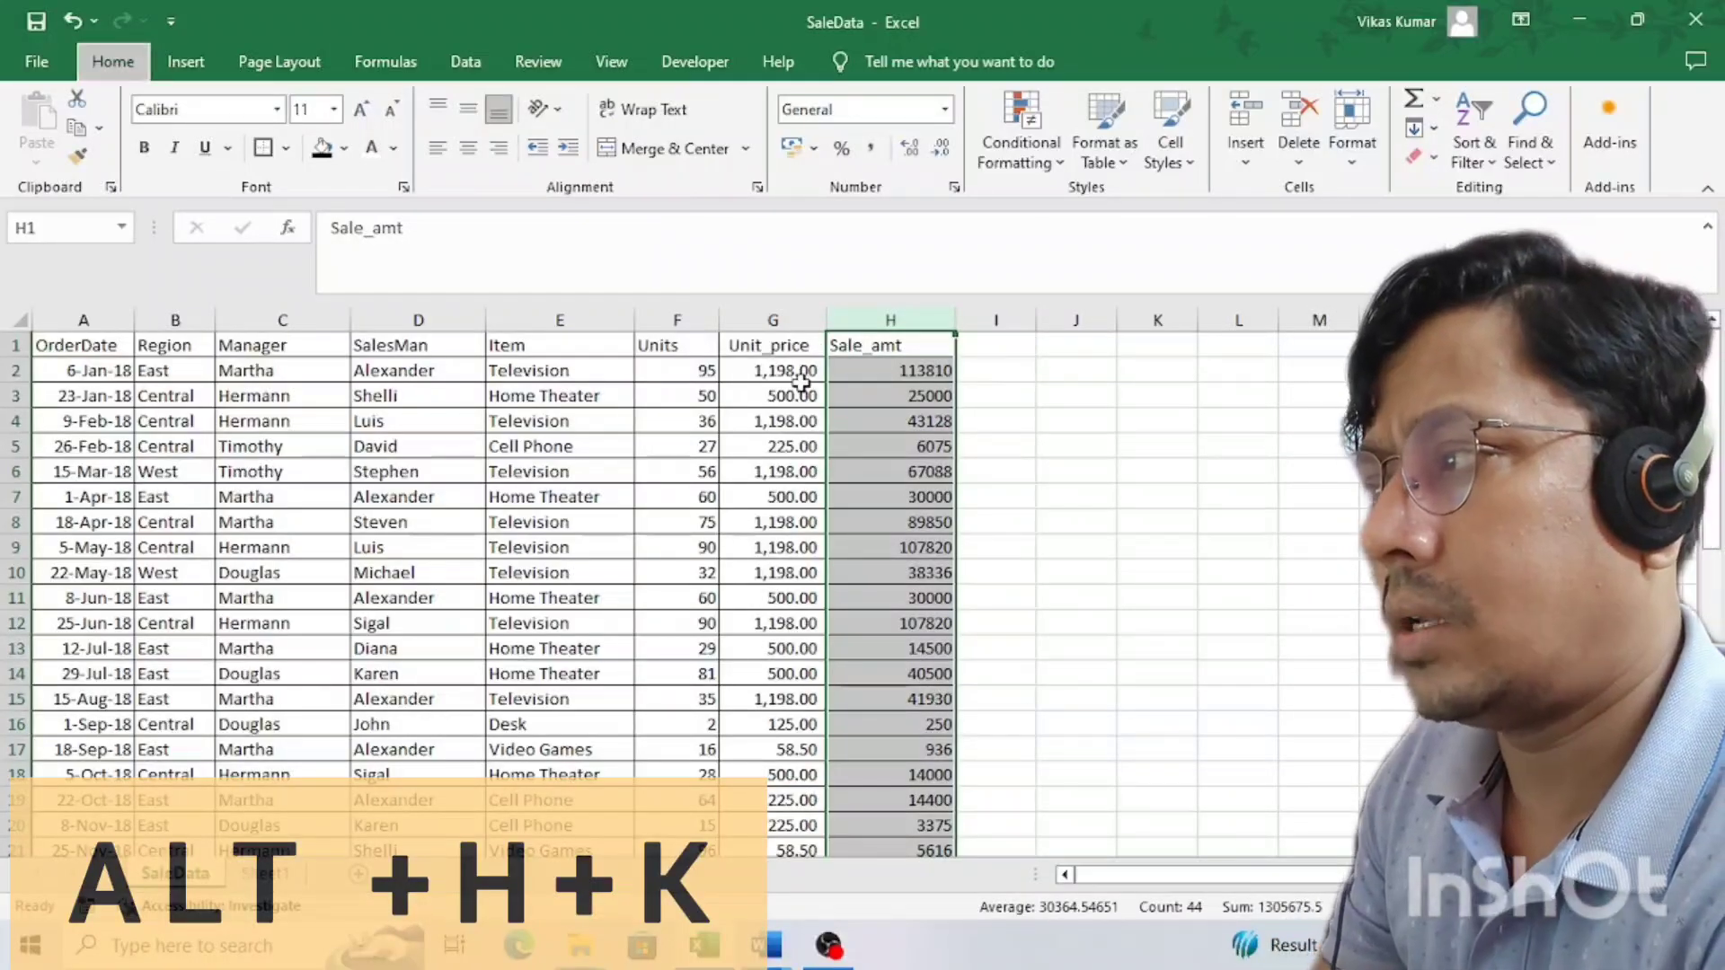
{"action": "key", "text": "alt"}
{"action": "key", "text": "h"}
{"action": "key", "text": "k"}
- Check the formatted G2 price and H2 amount, then return to A1
{"action": "key", "text": "Left"}
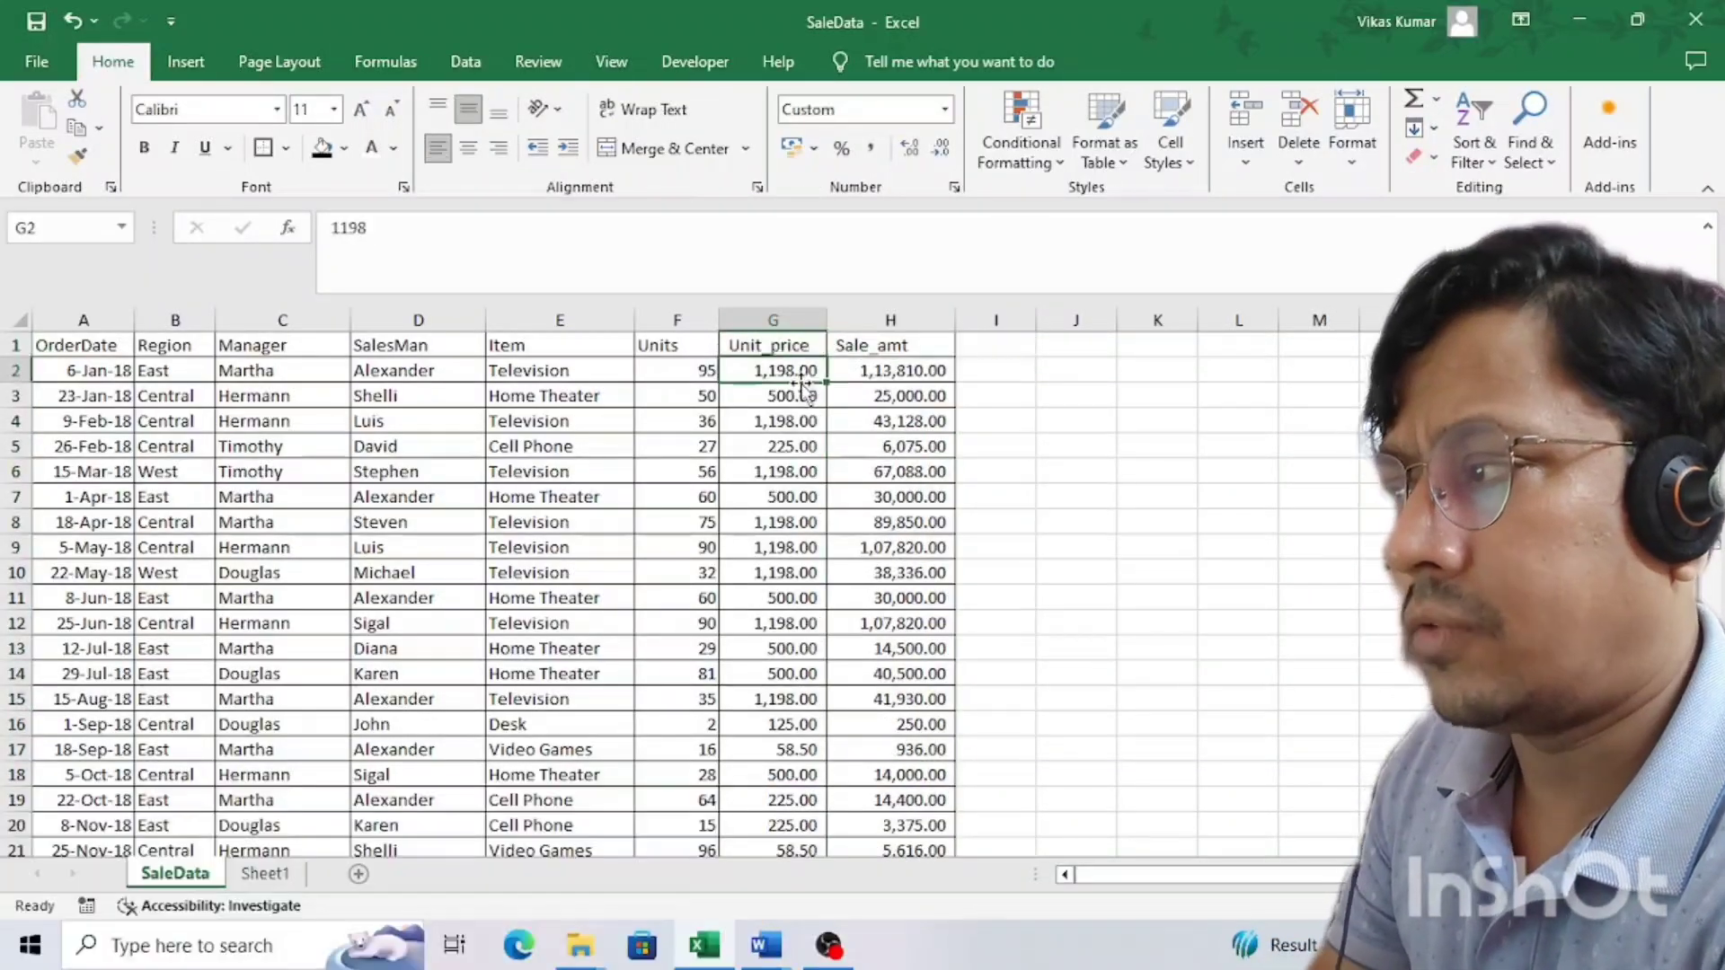
{"action": "key", "text": "Down"}
{"action": "key", "text": "Right"}
{"action": "key", "text": "Left"}
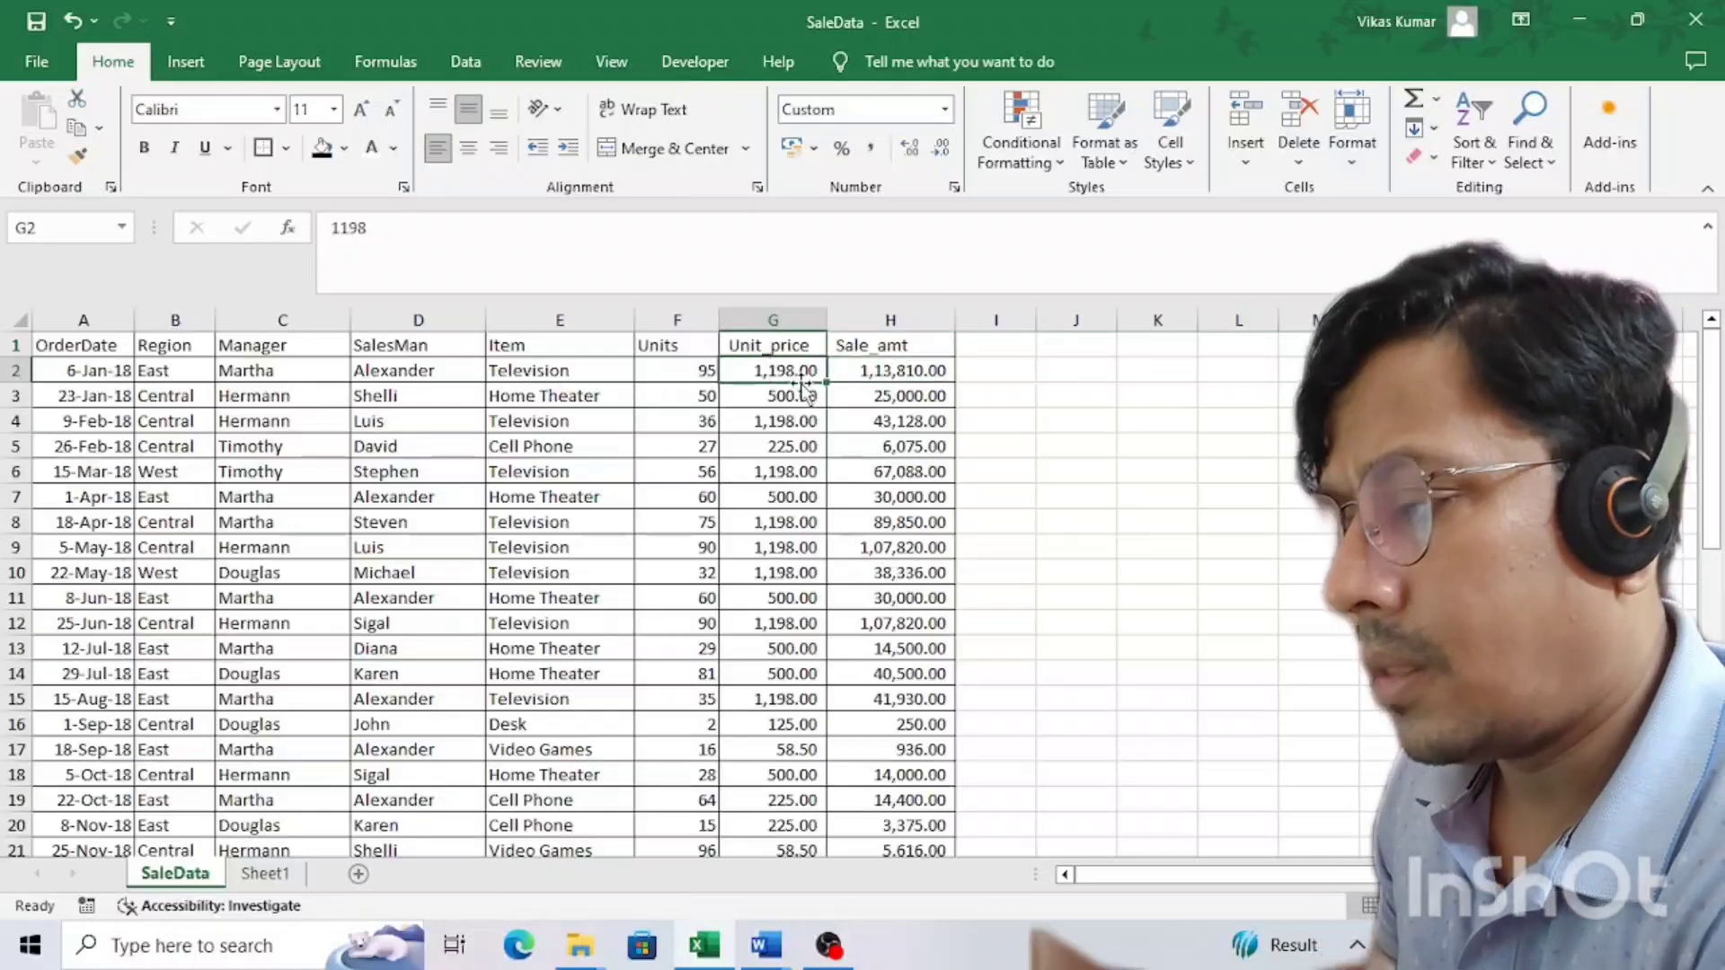
{"action": "key", "text": "ctrl+Home"}
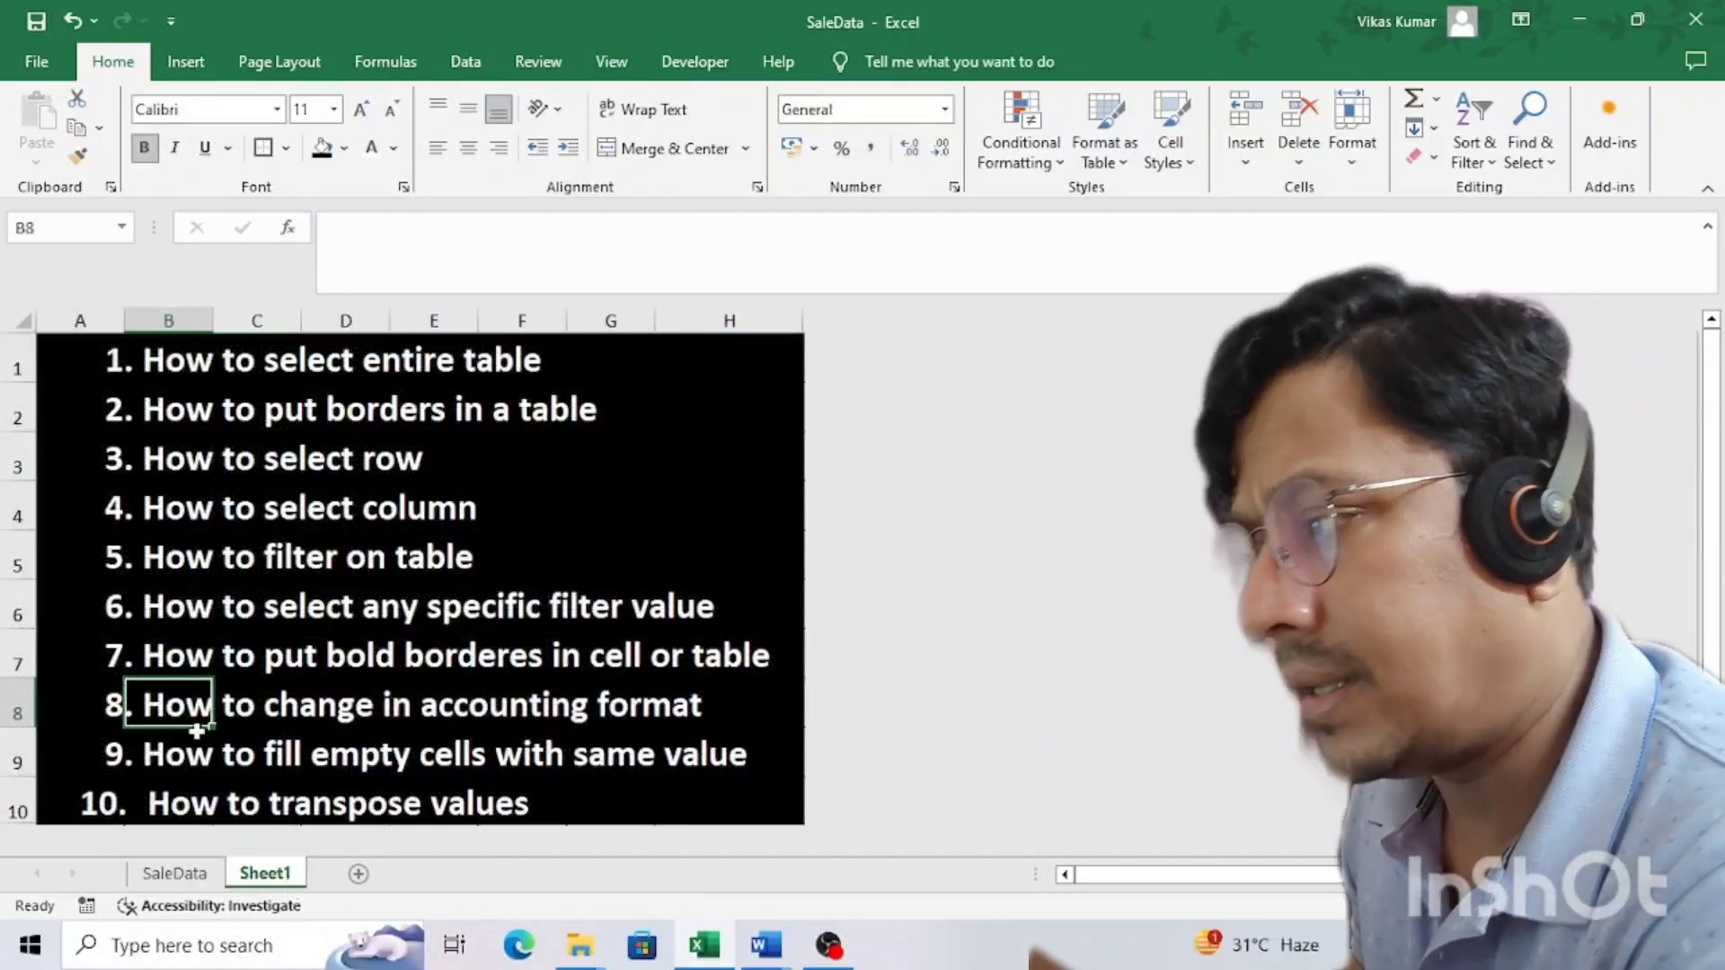
- On SaleData, filter the Region column to show only West rows
{"action": "left_click", "coordinate": [176, 752]}
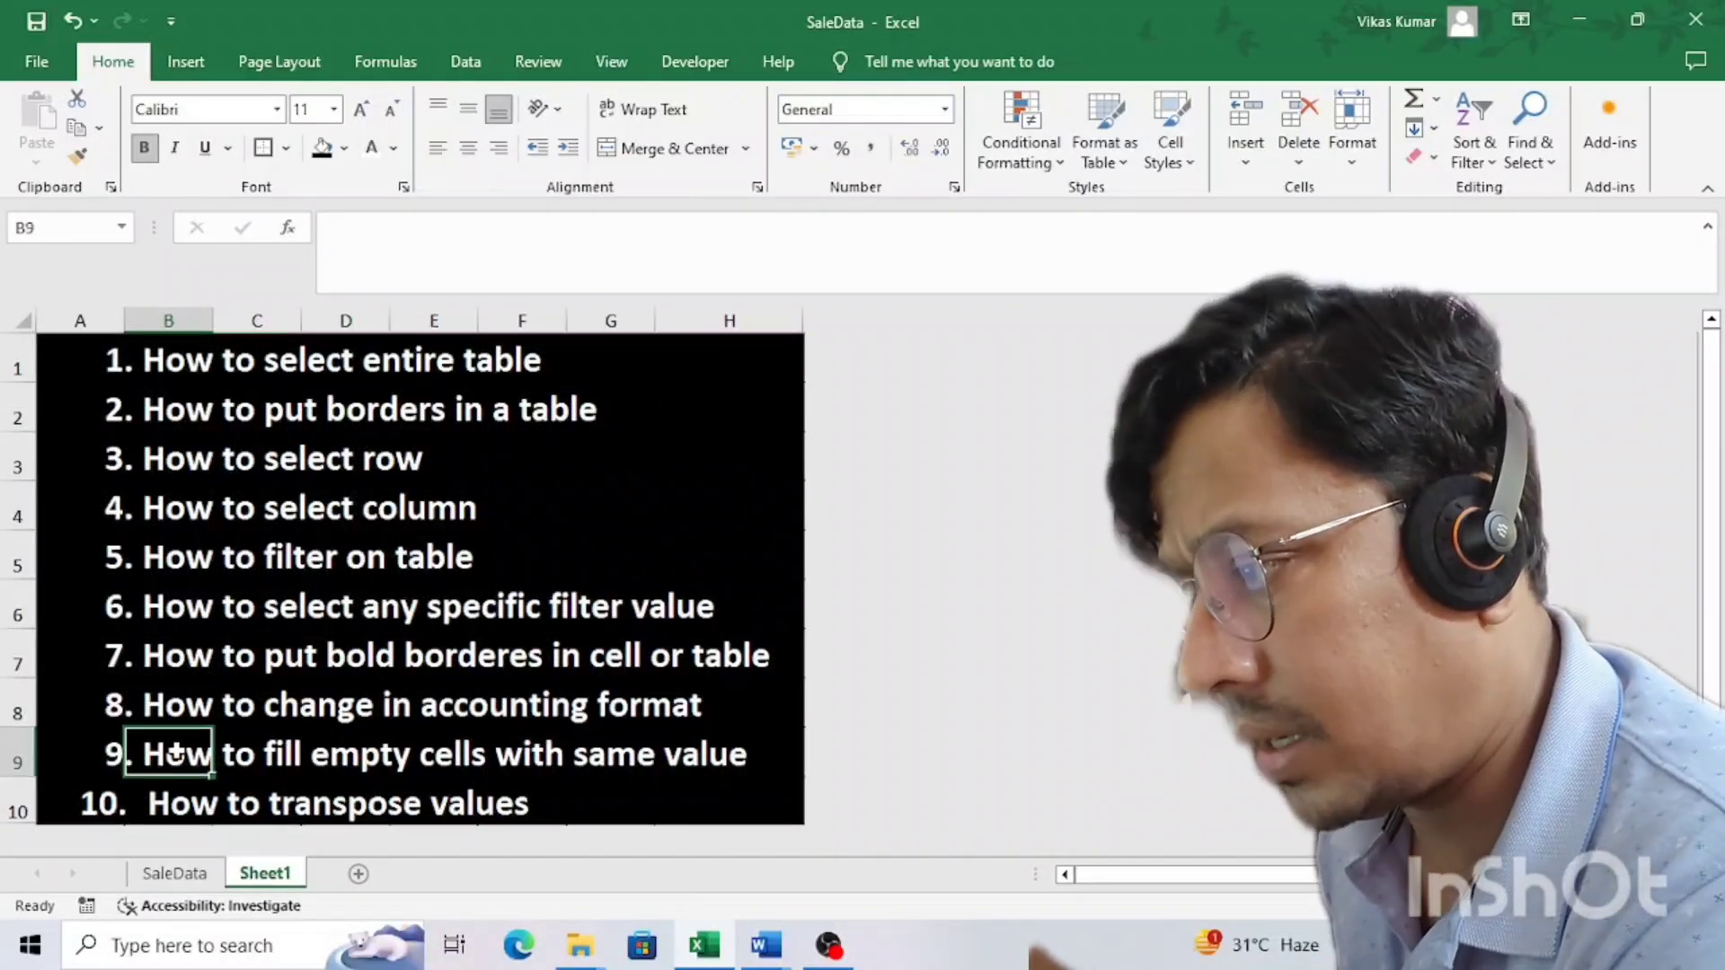
{"action": "left_click", "coordinate": [153, 875]}
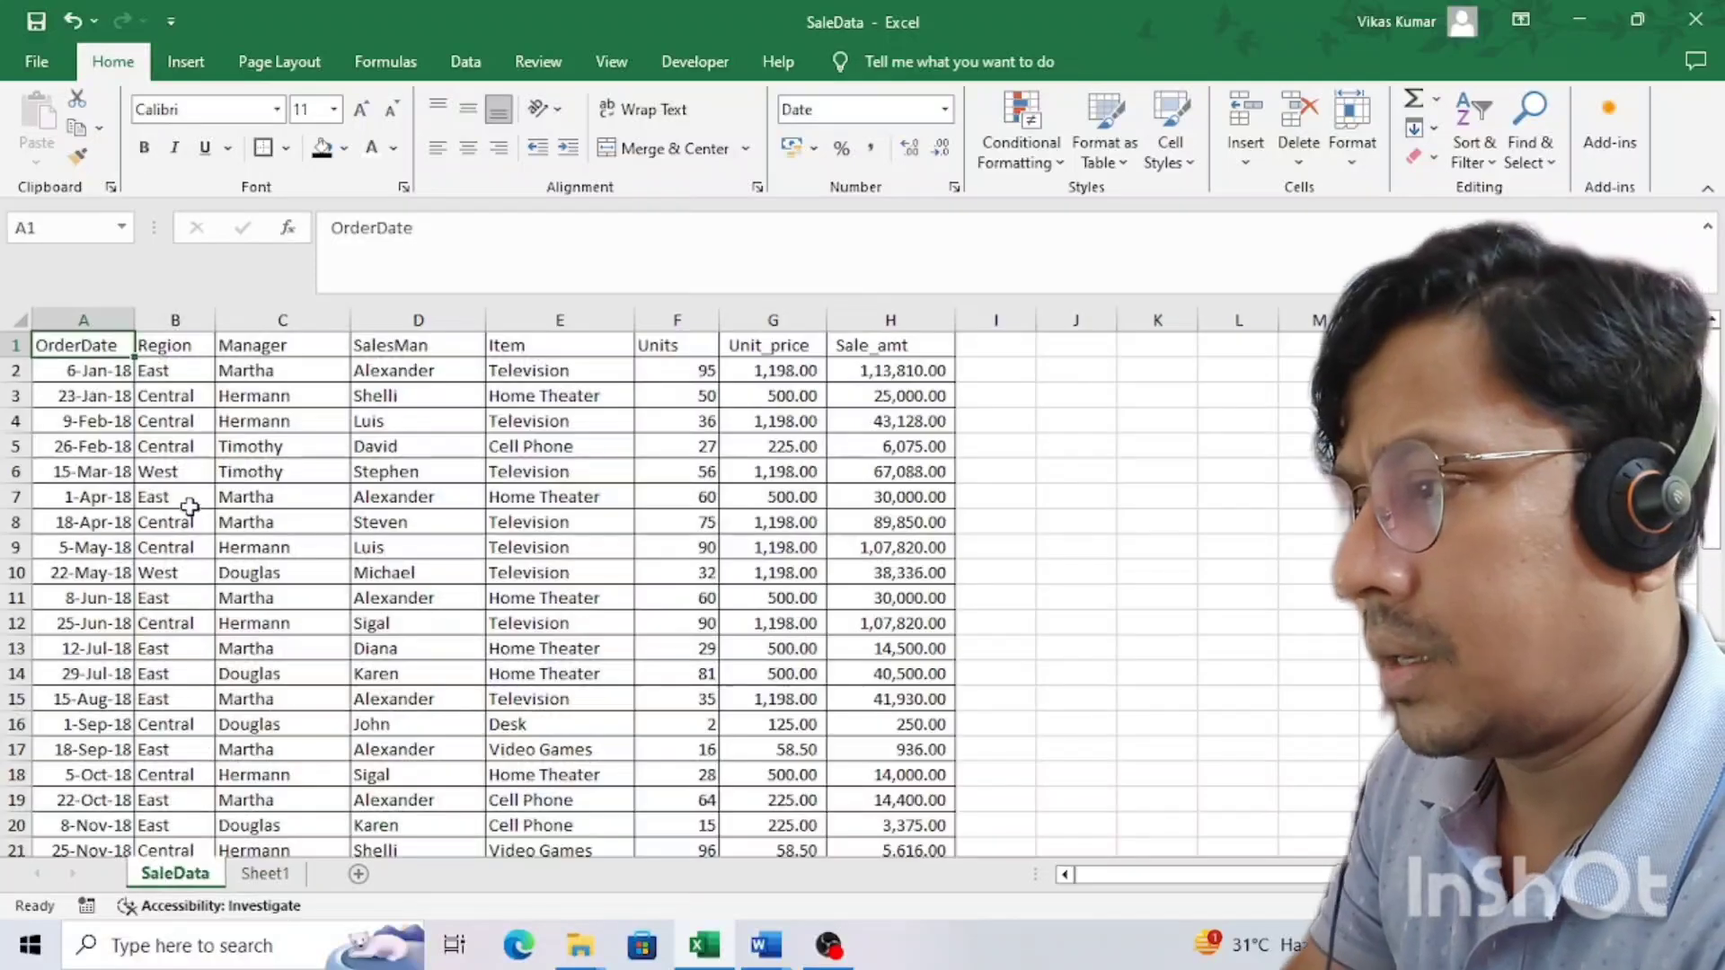
{"action": "left_click", "coordinate": [187, 500]}
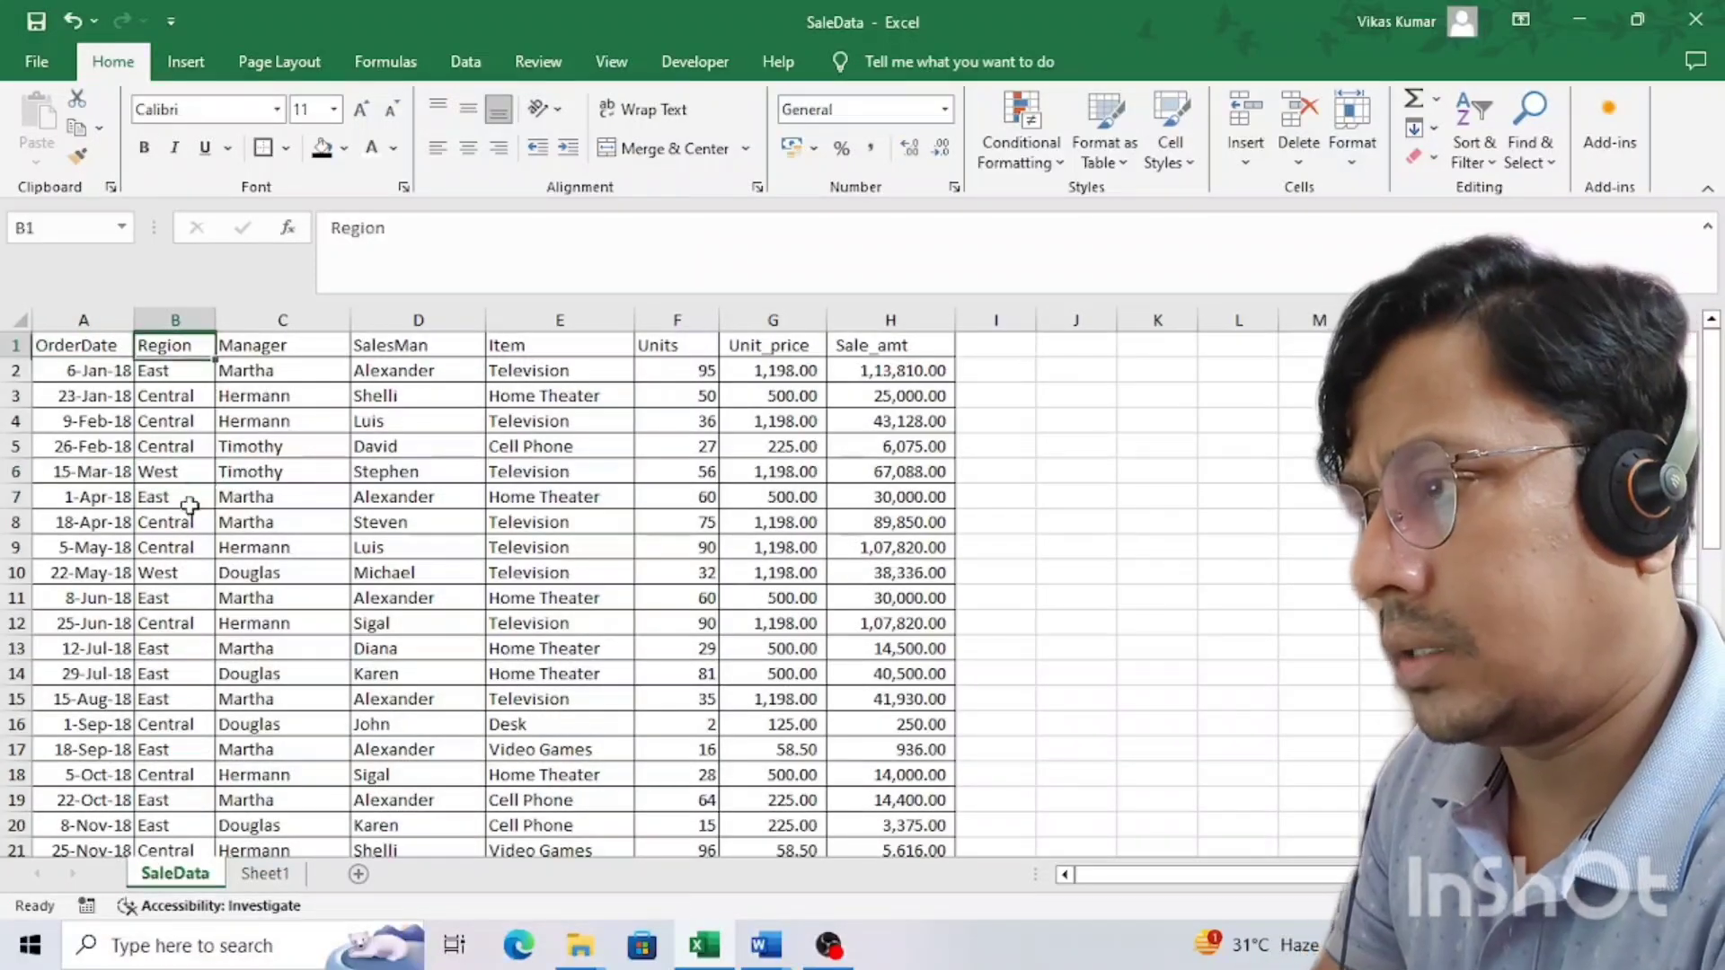
{"action": "key", "text": "alt+Down"}
{"action": "key", "text": "Down"}
{"action": "key", "text": "Down"}
{"action": "key", "text": "Down"}
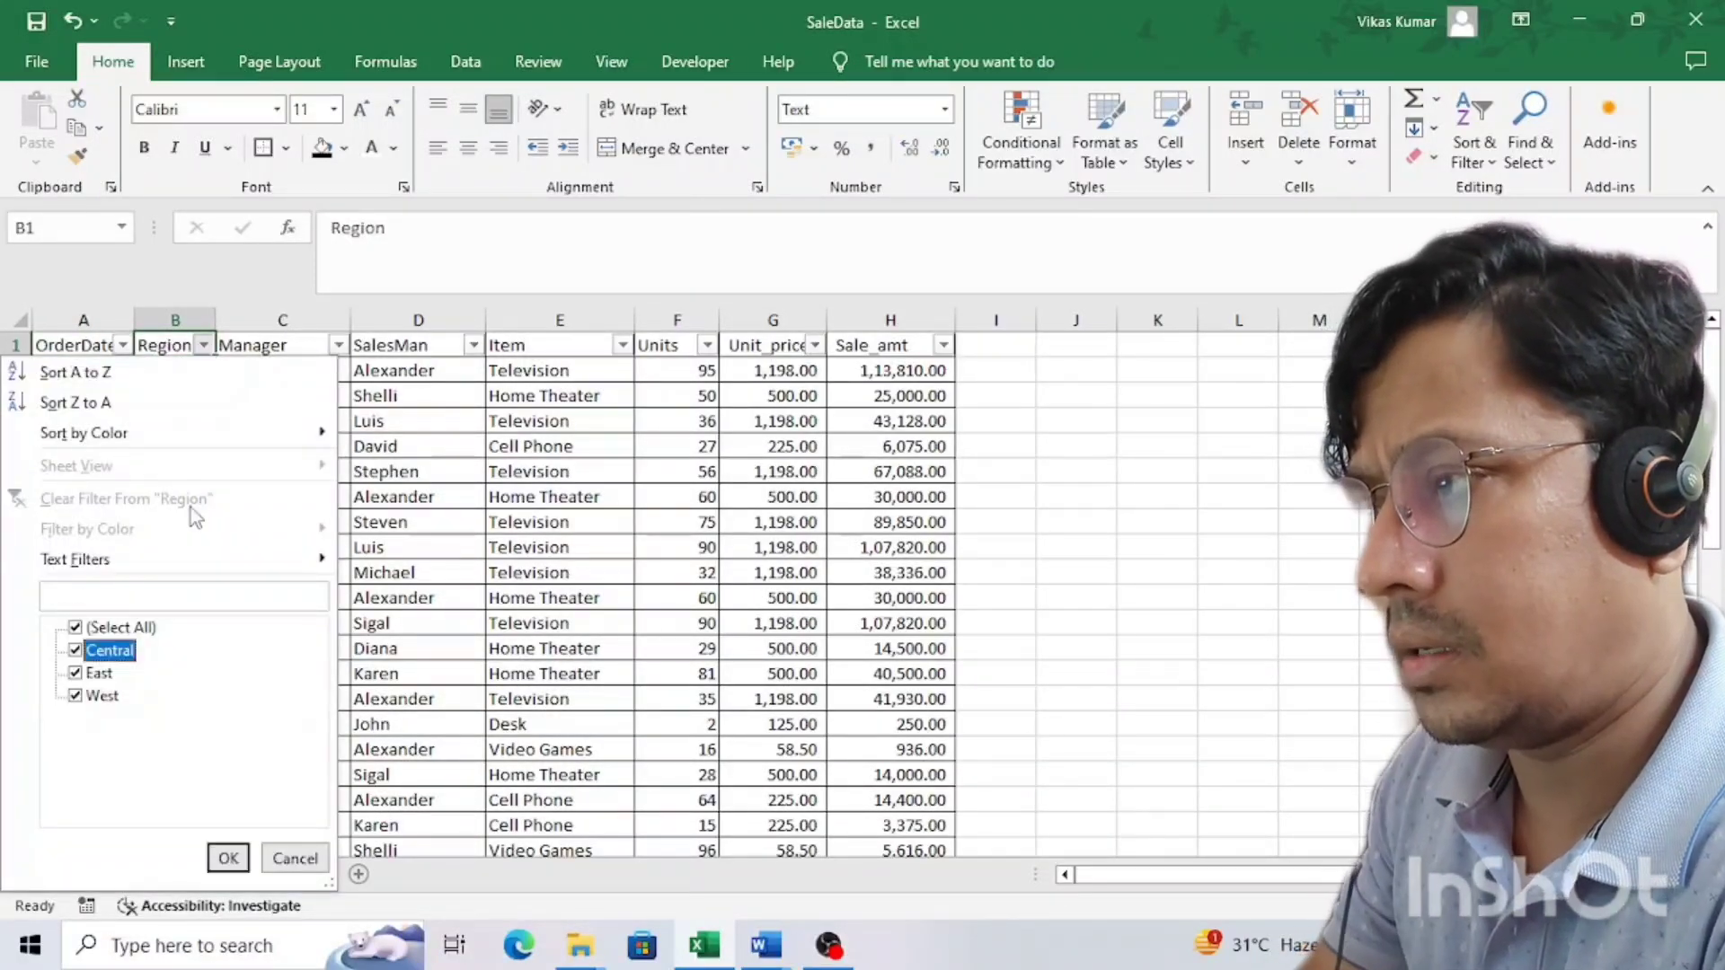
{"action": "key", "text": "space"}
{"action": "key", "text": "Down"}
{"action": "key", "text": "space"}
{"action": "key", "text": "Tab"}
{"action": "key", "text": "Return"}
- Delete the visible West Region entries and remove the filter
{"action": "key", "text": "Down"}
{"action": "key", "text": "Down"}
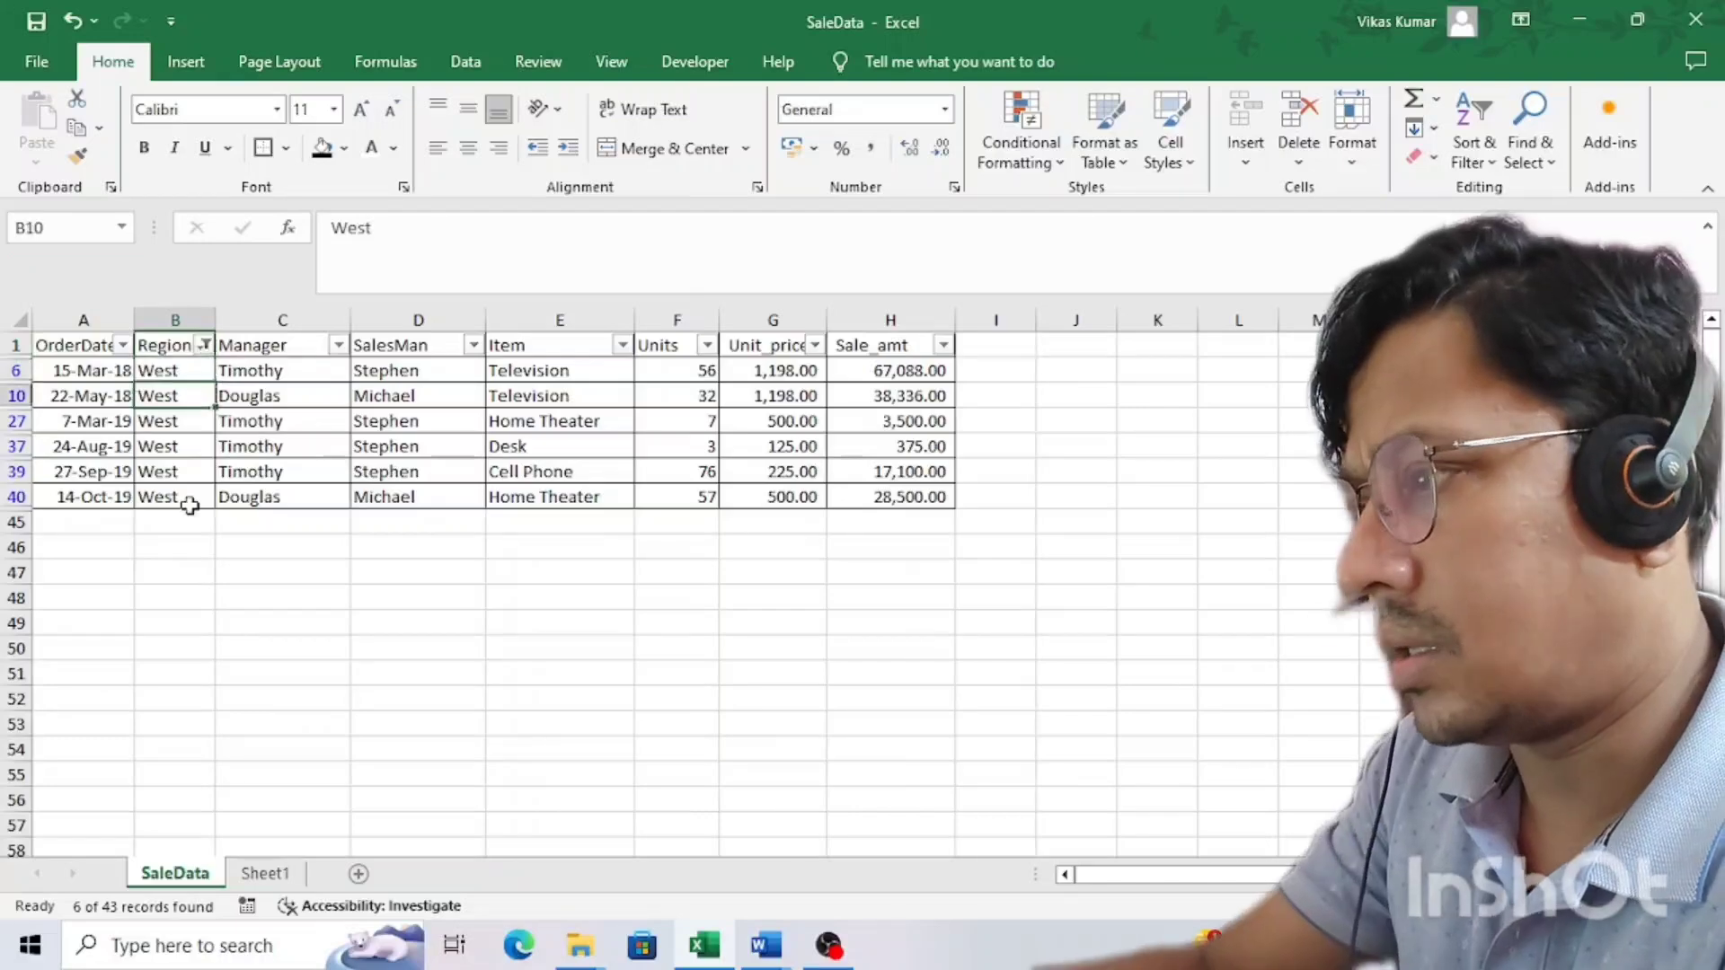
{"action": "key", "text": "shift+Down"}
{"action": "key", "text": "shift+Down"}
{"action": "key", "text": "shift+Down"}
{"action": "key", "text": "Delete"}
{"action": "key", "text": "Up"}
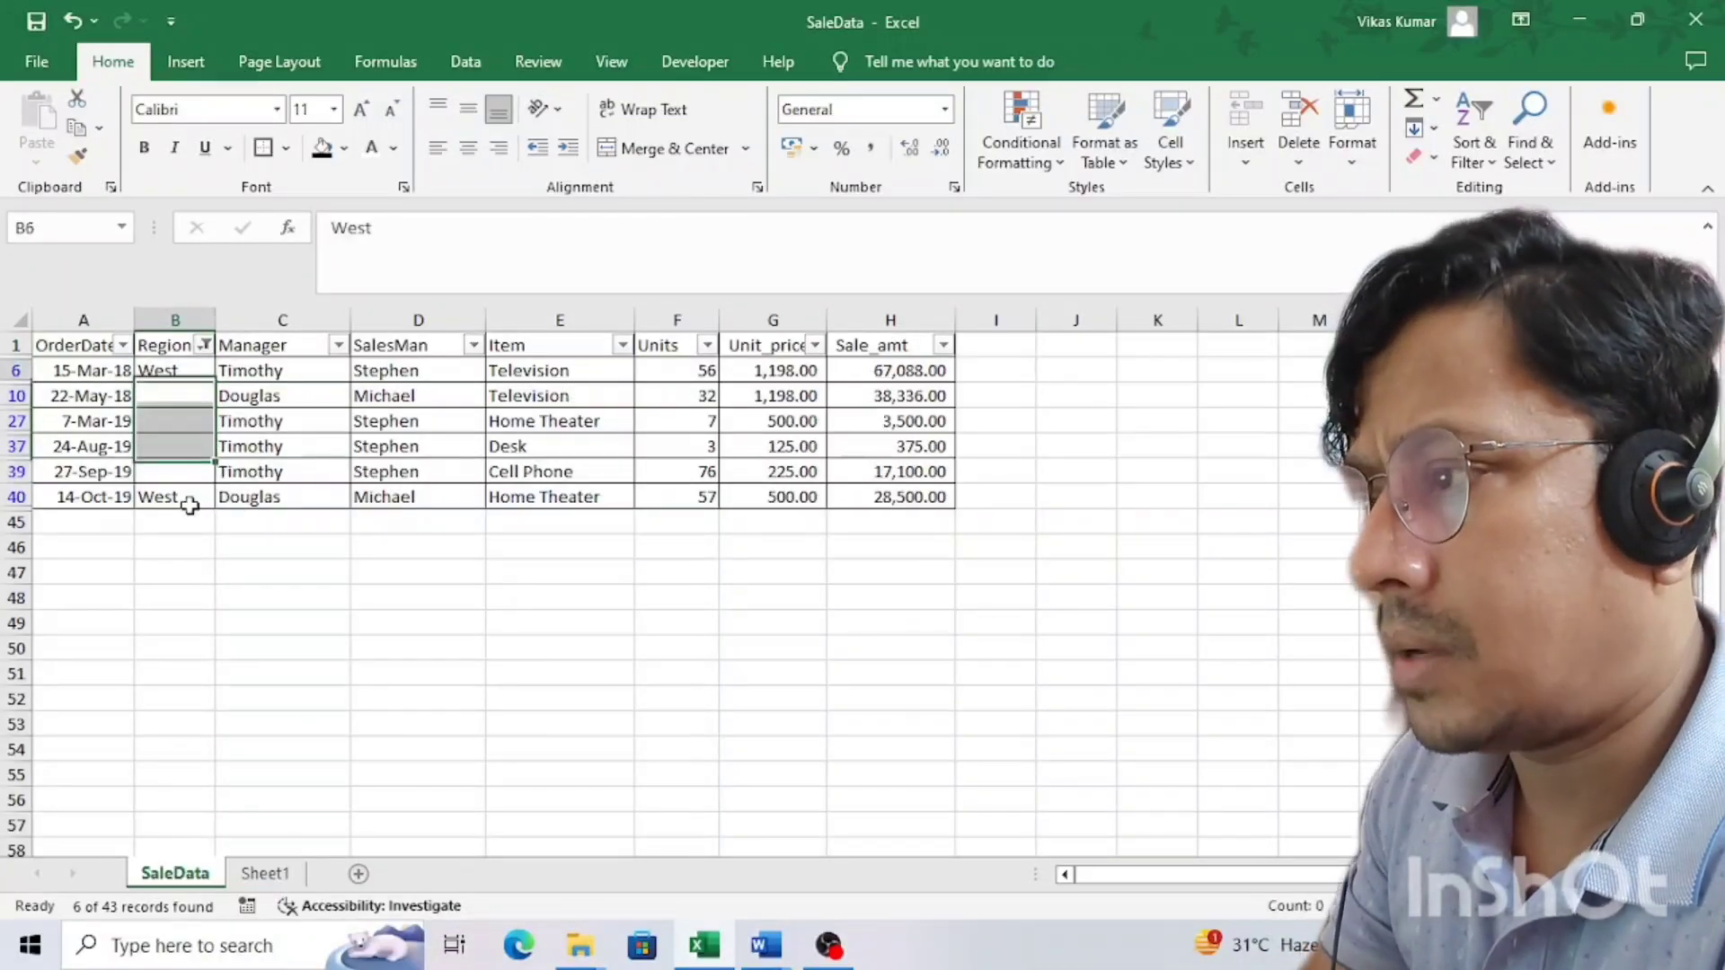
{"action": "key", "text": "Up"}
{"action": "key", "text": "ctrl+shift+l"}
- Check the bottom rows for the blank Region cells and return to A1
{"action": "key", "text": "Left"}
{"action": "key", "text": "Down"}
{"action": "key", "text": "ctrl+Down"}
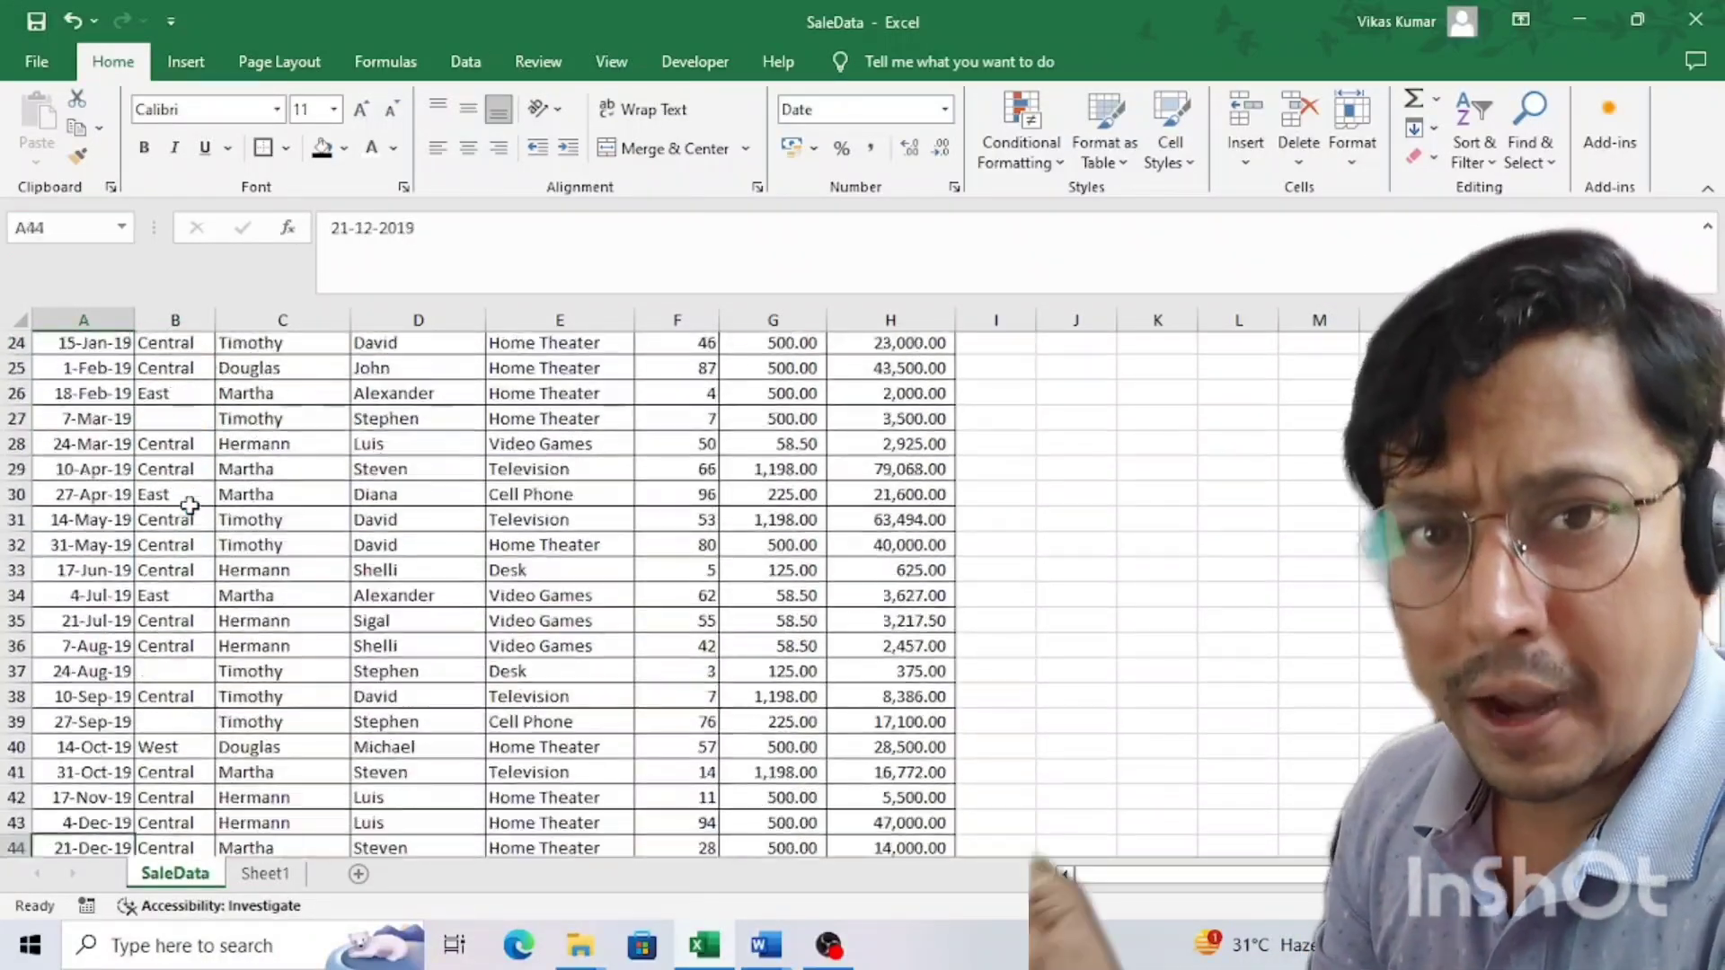
{"action": "key", "text": "Up"}
{"action": "key", "text": "ctrl+Home"}
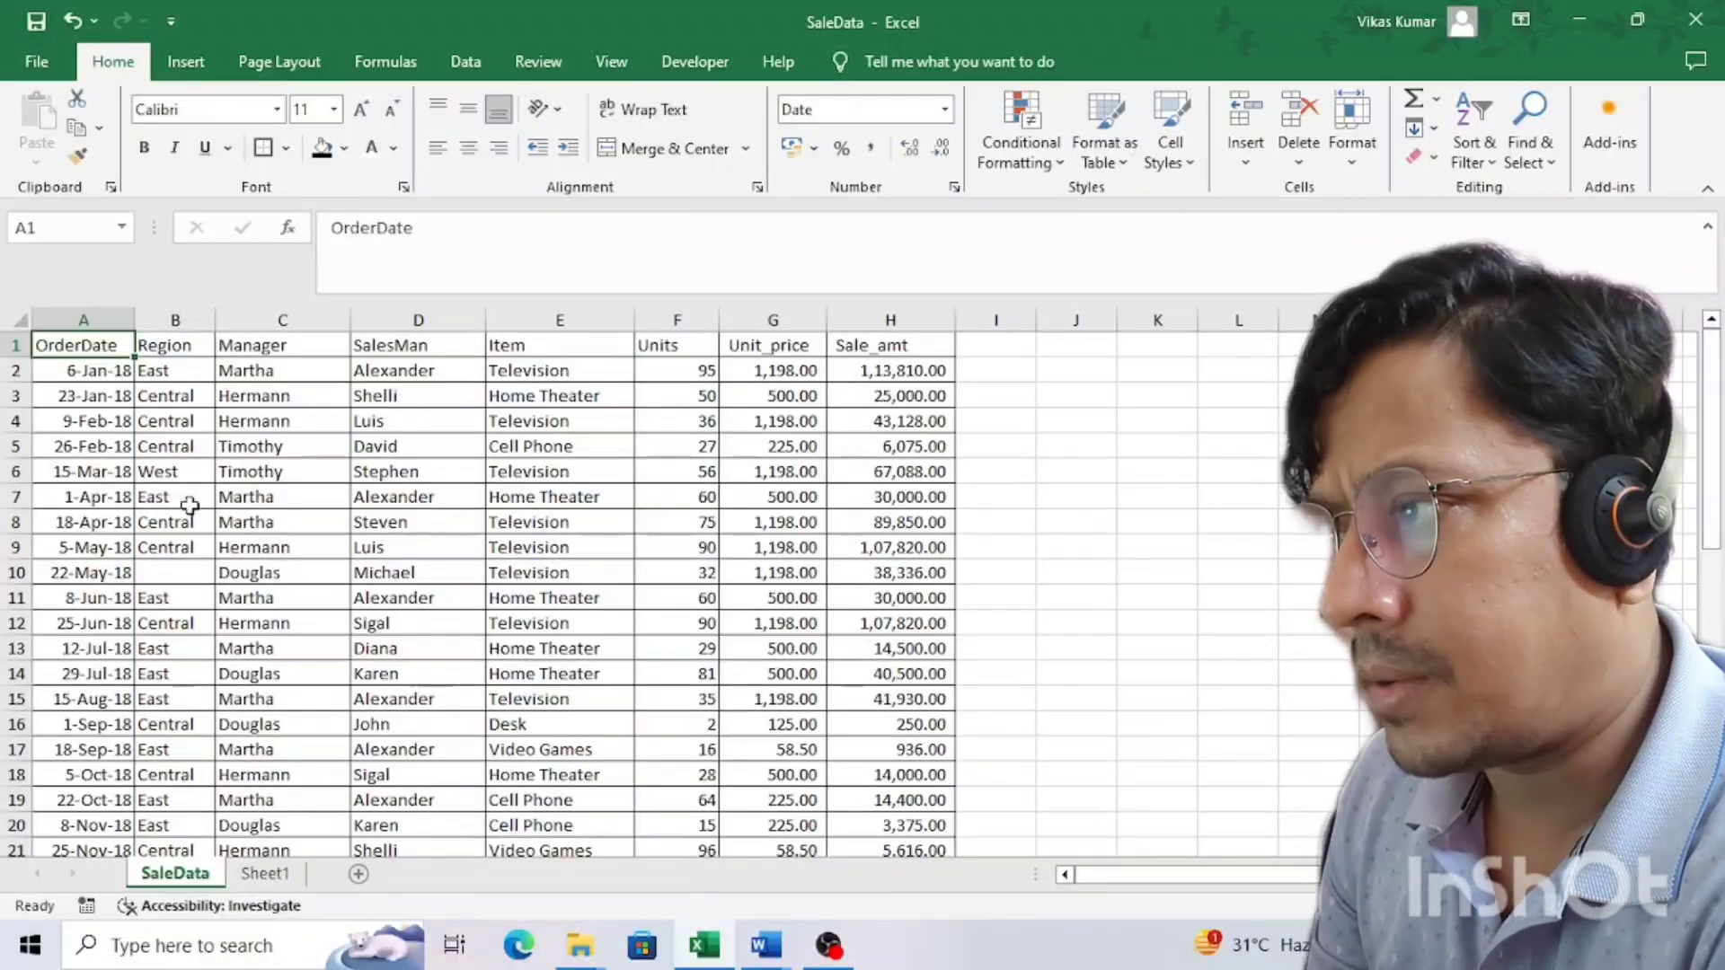
- Select the table and pick only its blank cells via Go To Special > Blanks
{"action": "key", "text": "ctrl+shift+Right"}
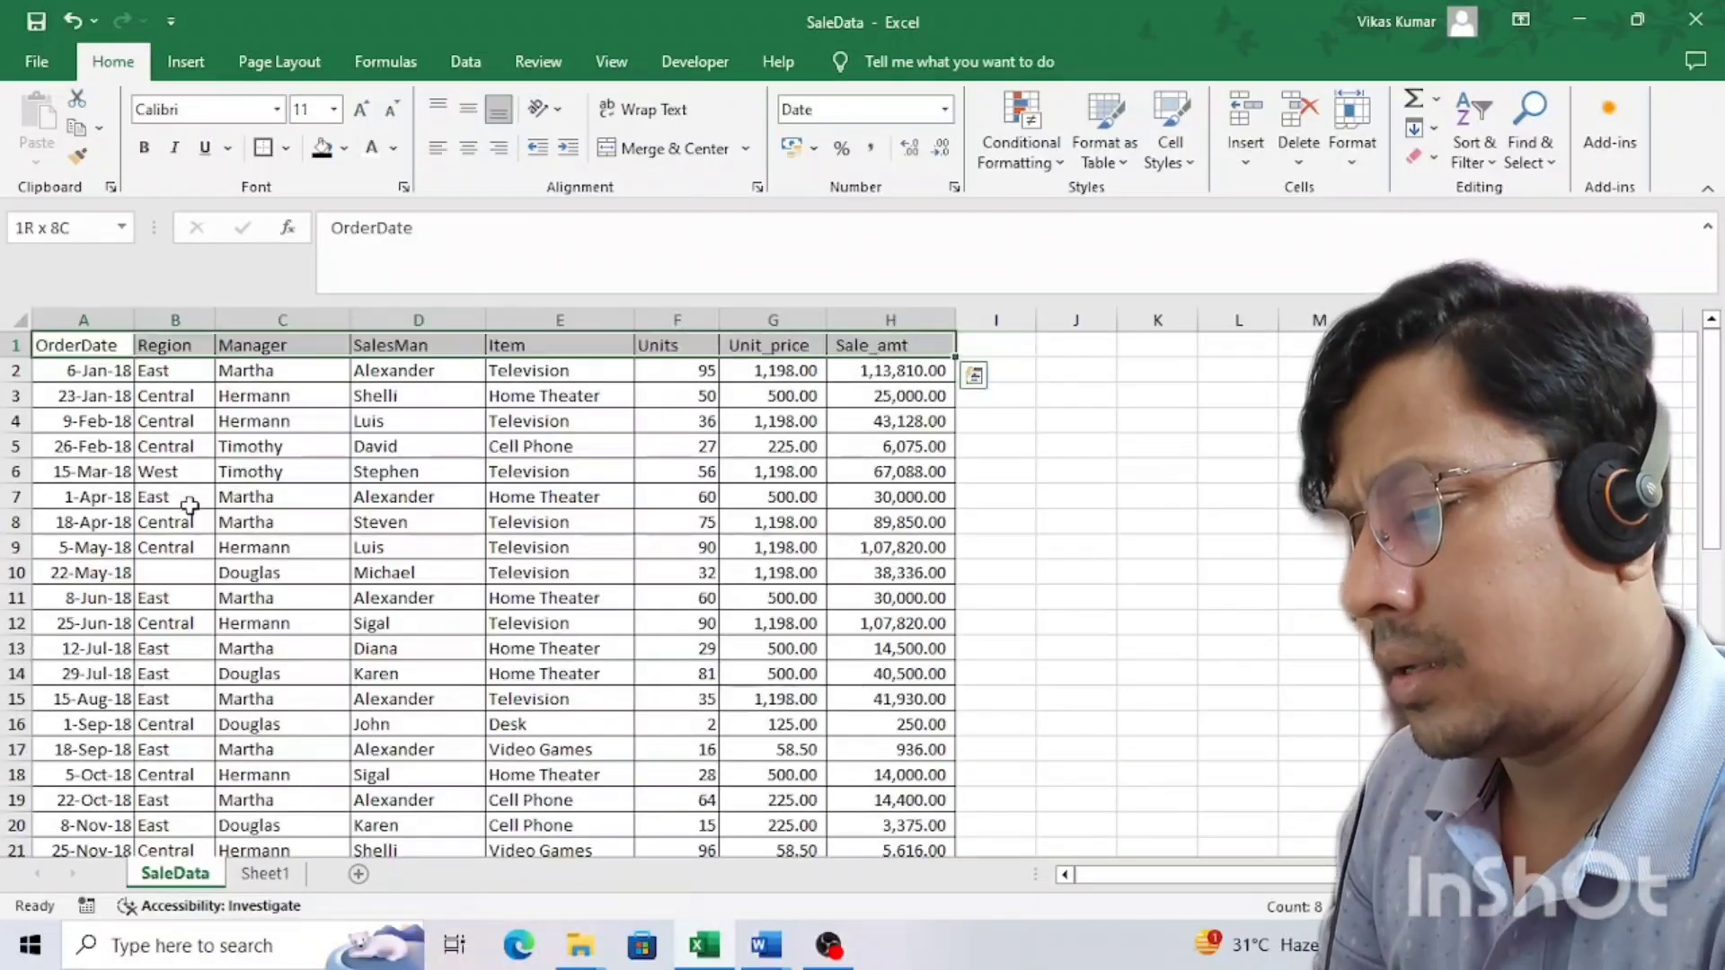
{"action": "key", "text": "ctrl+shift+Down"}
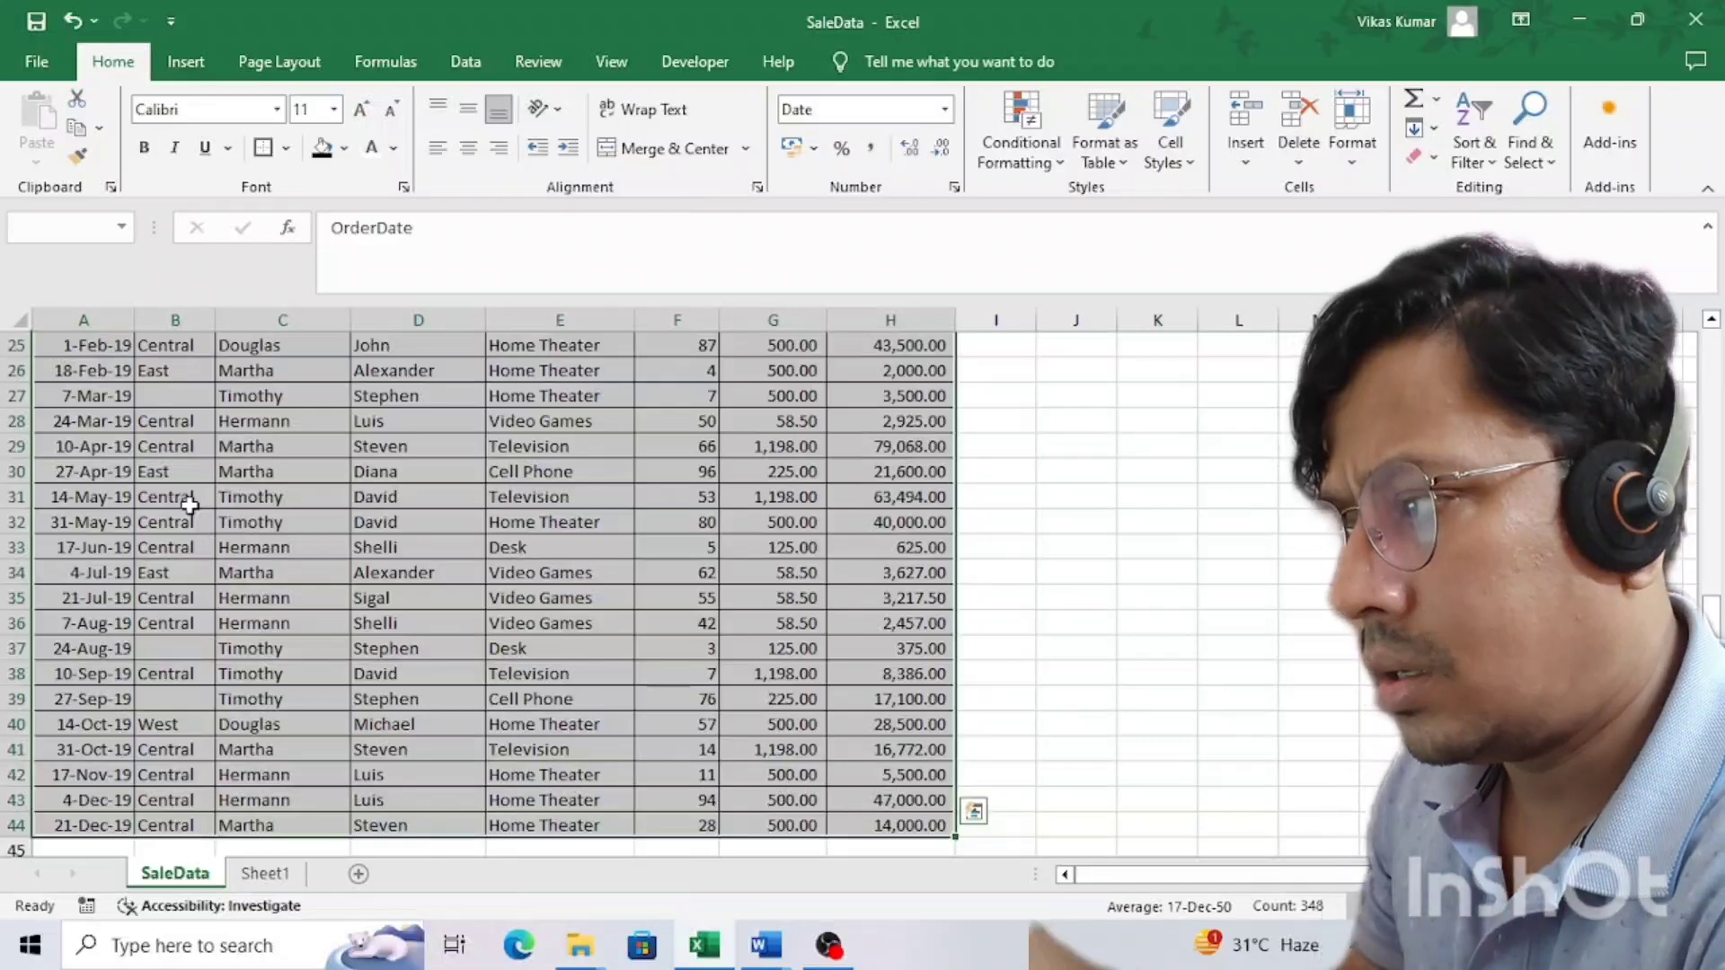
{"action": "key", "text": "ctrl+g"}
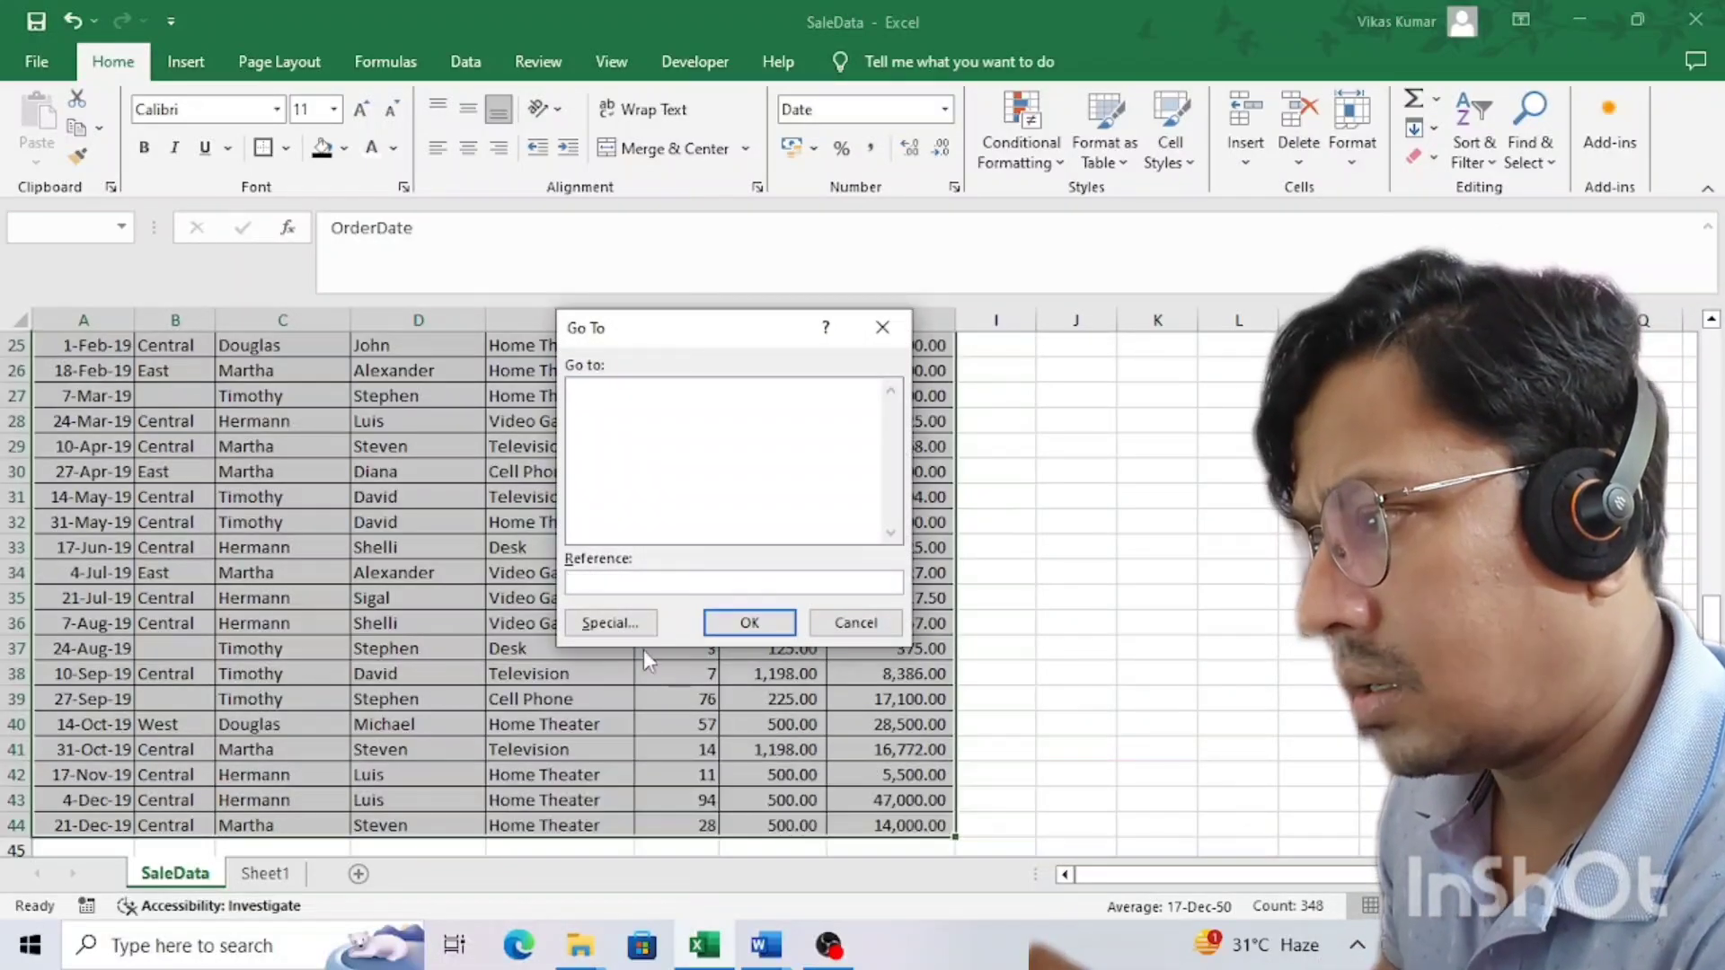
{"action": "left_click", "coordinate": [610, 622]}
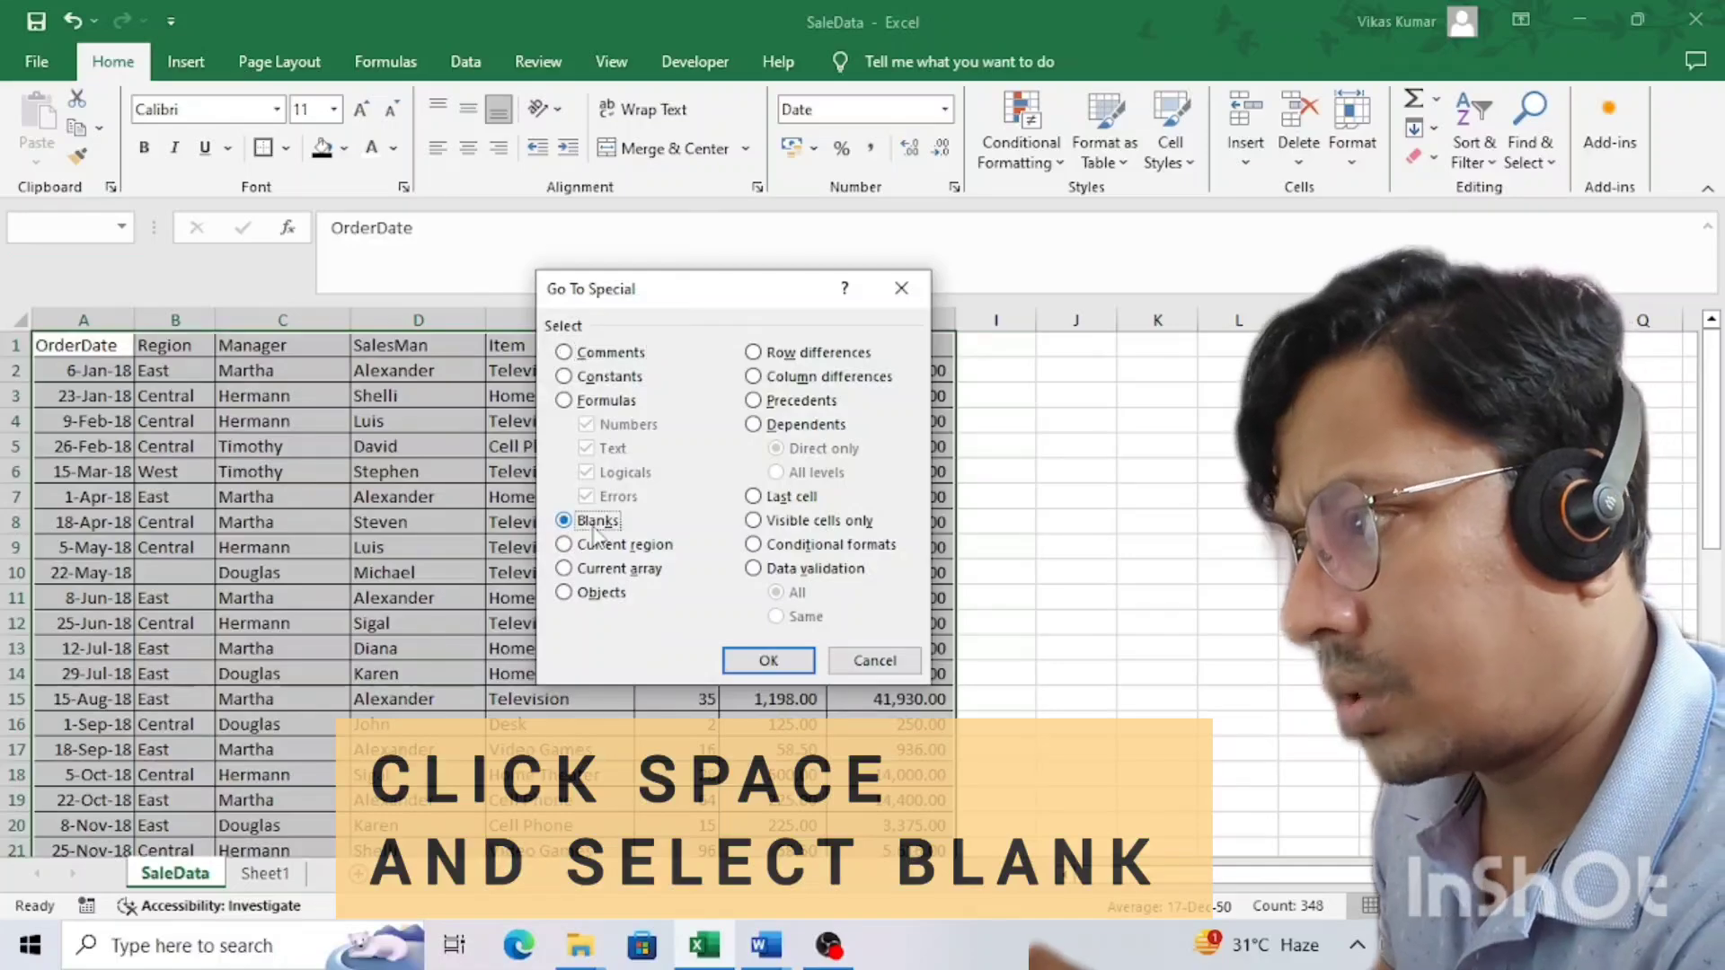
{"action": "left_click", "coordinate": [778, 666]}
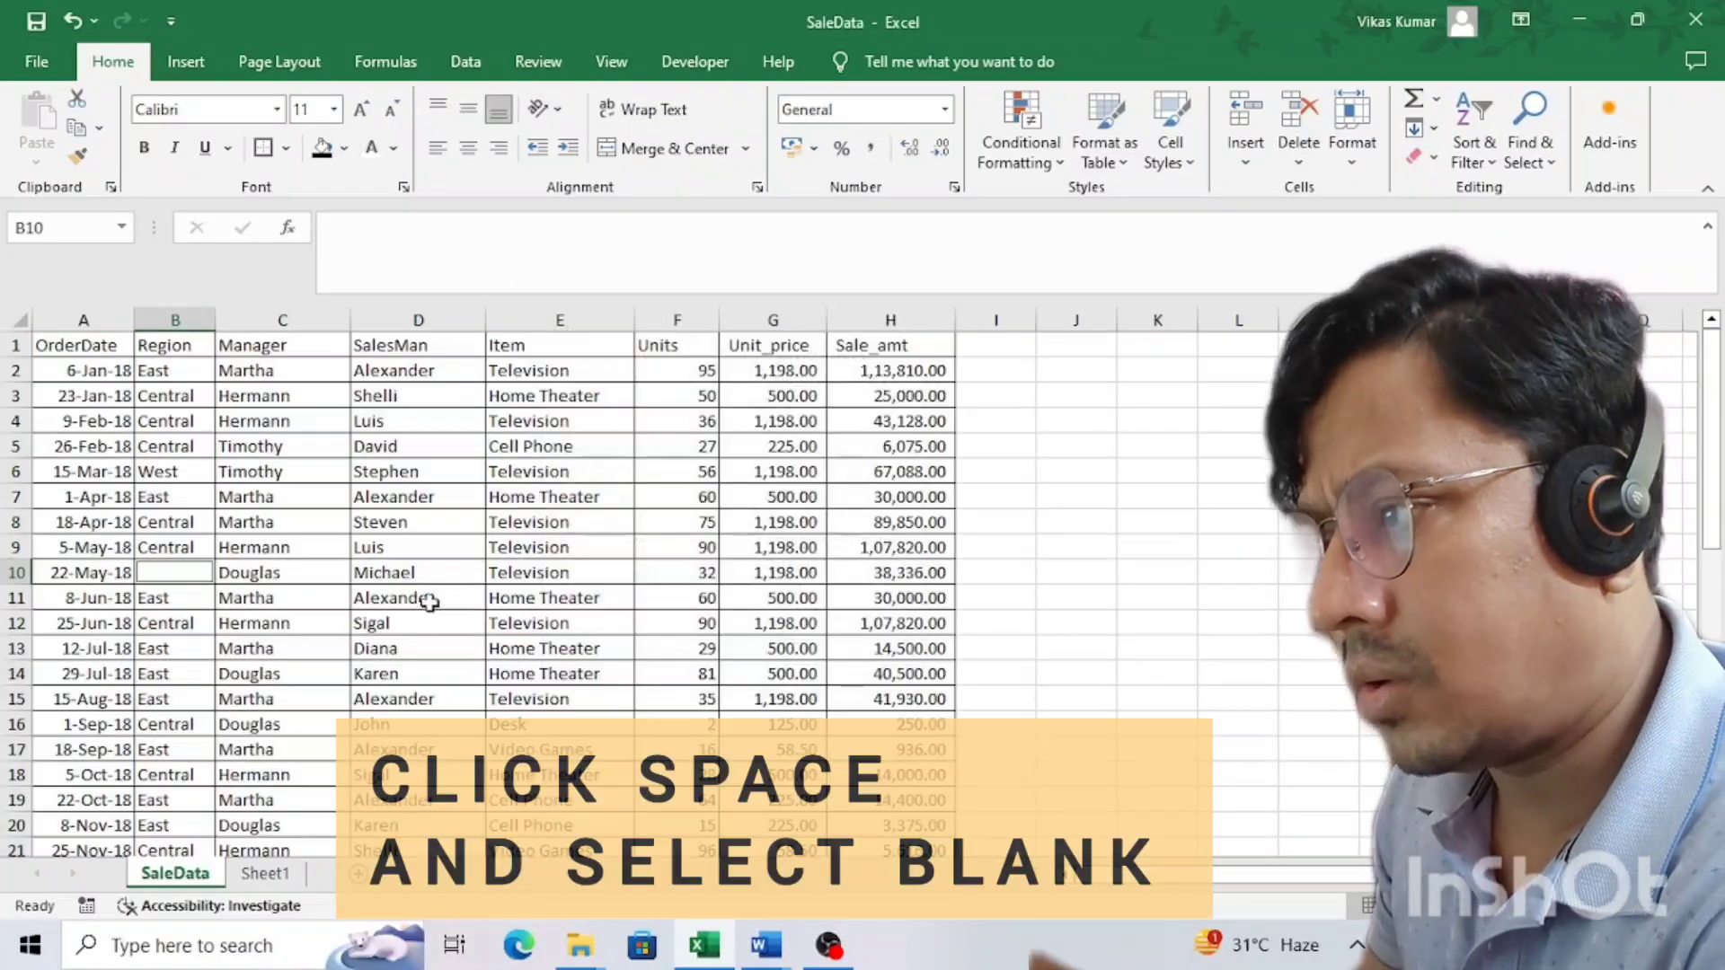
- Enter West into all selected blank Region cells at once with Ctrl+Enter
{"action": "scroll", "coordinate": [187, 654], "scroll_direction": "down", "scroll_amount": 2}
{"action": "scroll", "coordinate": [187, 682], "scroll_direction": "down", "scroll_amount": 2}
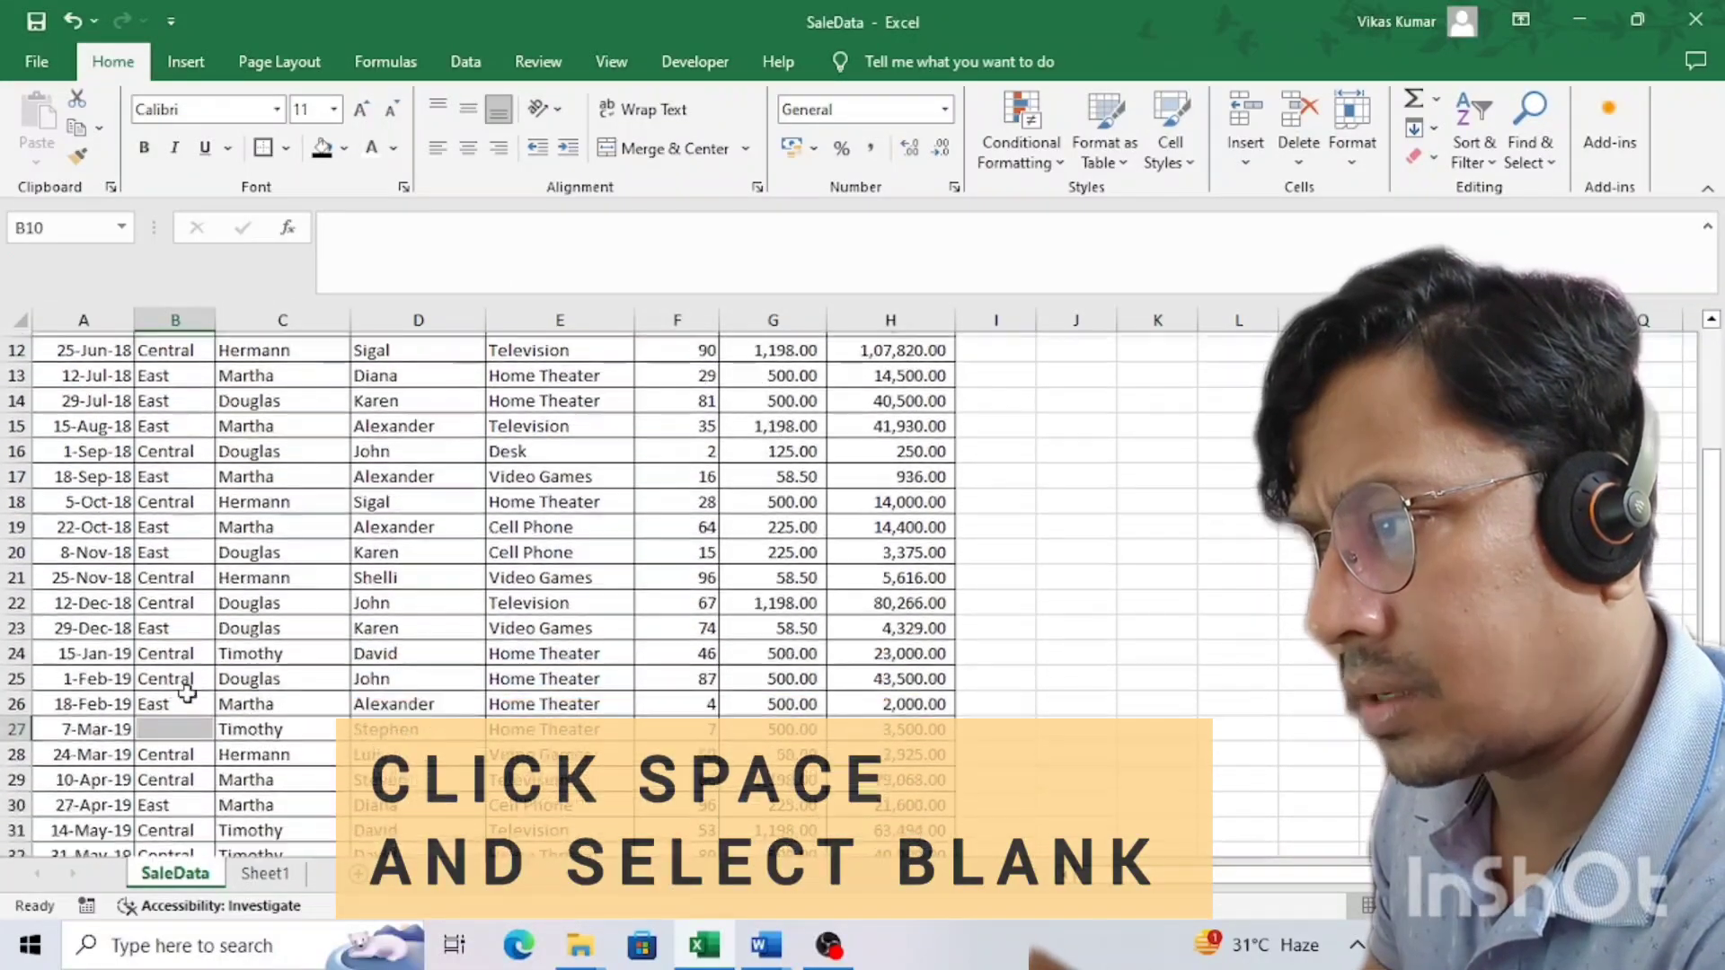
{"action": "scroll", "coordinate": [187, 719], "scroll_direction": "down", "scroll_amount": 2}
{"action": "scroll", "coordinate": [188, 761], "scroll_direction": "down", "scroll_amount": 2}
{"action": "scroll", "coordinate": [188, 760], "scroll_direction": "down", "scroll_amount": 1}
{"action": "scroll", "coordinate": [188, 758], "scroll_direction": "up", "scroll_amount": 4}
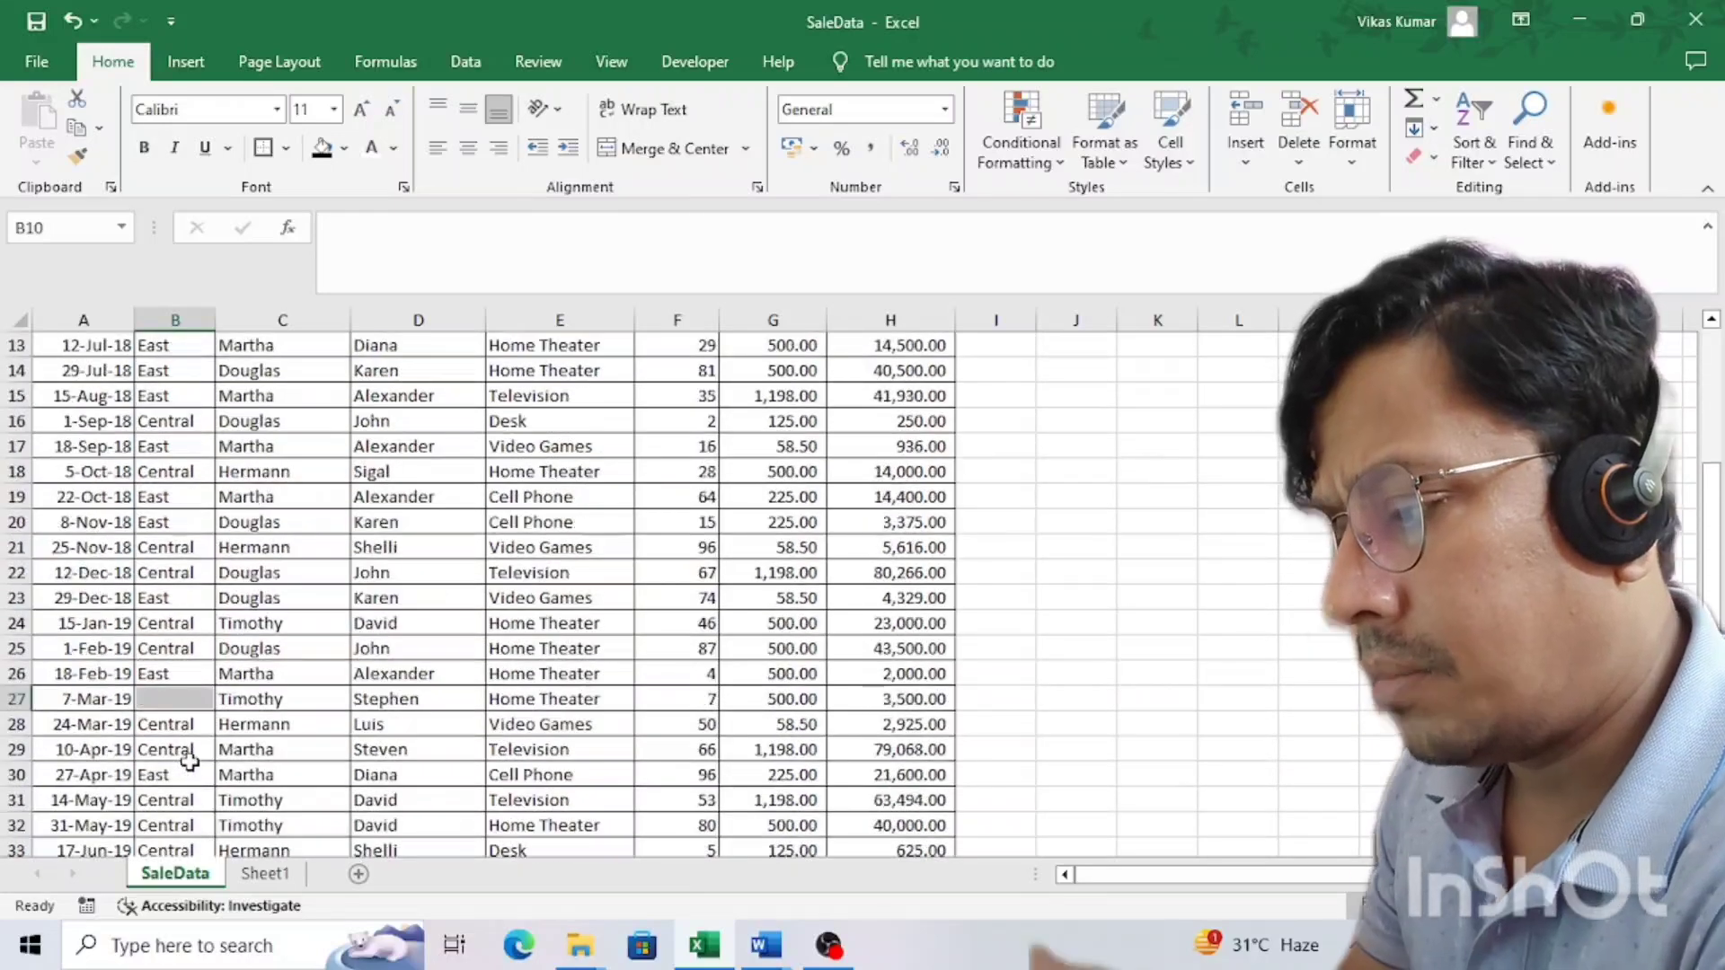
{"action": "scroll", "coordinate": [198, 746], "scroll_direction": "up", "scroll_amount": 4}
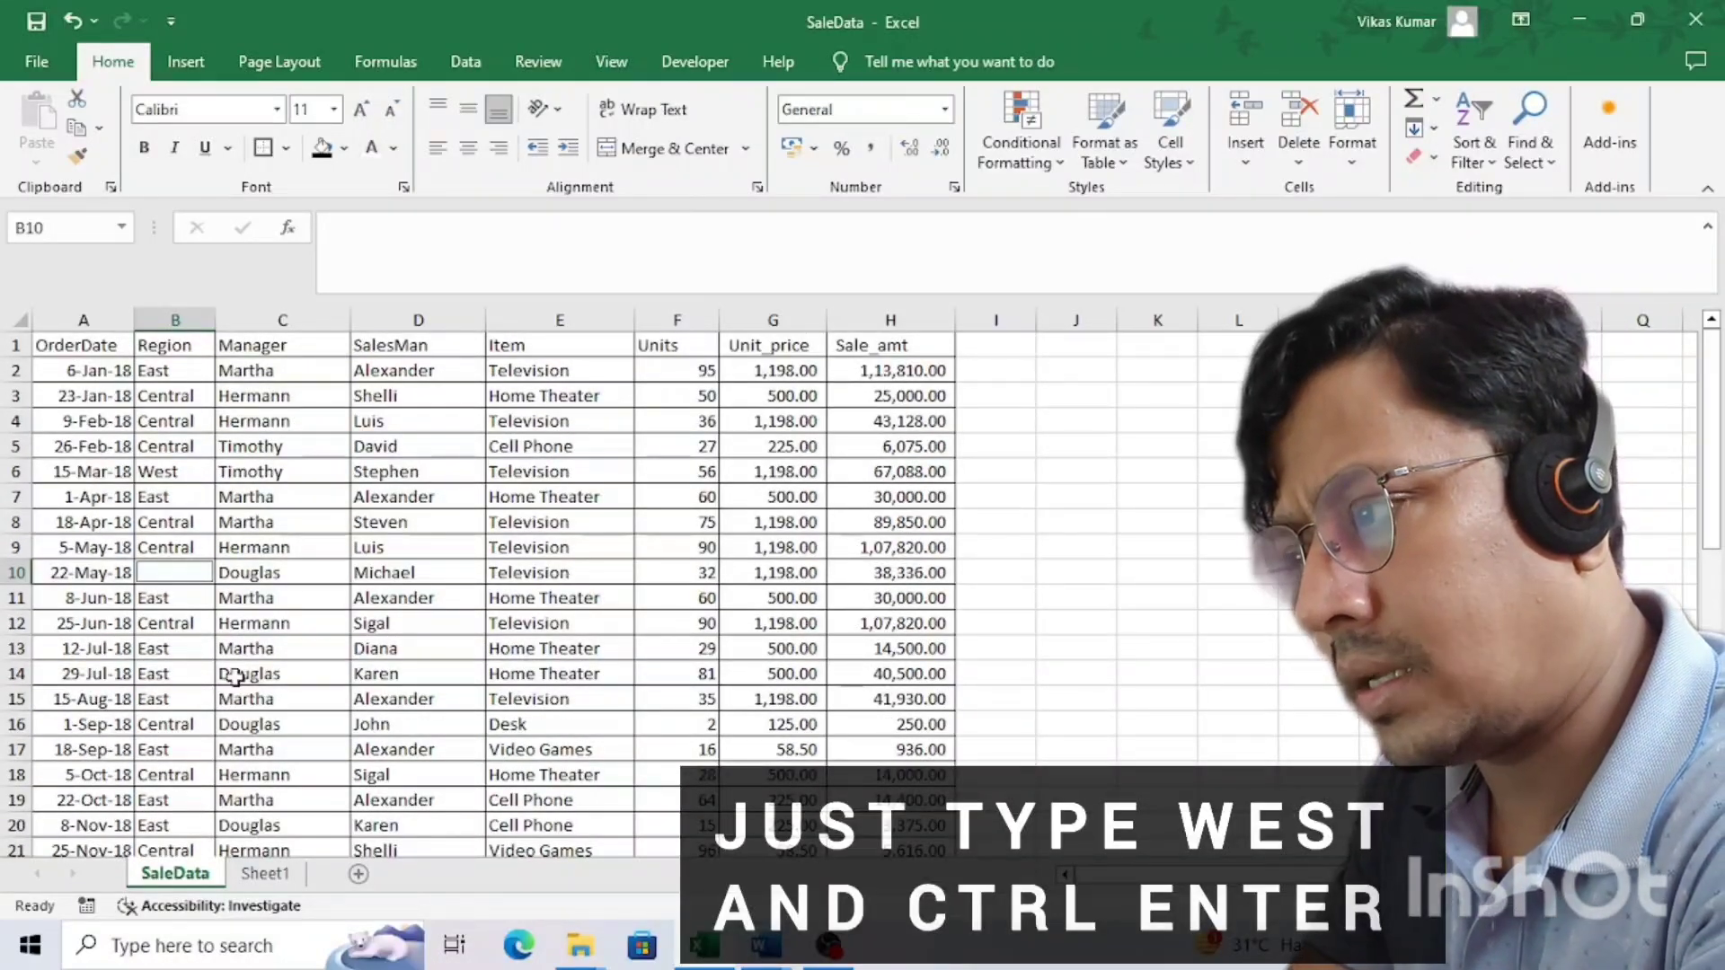
{"action": "type", "text": "West"}
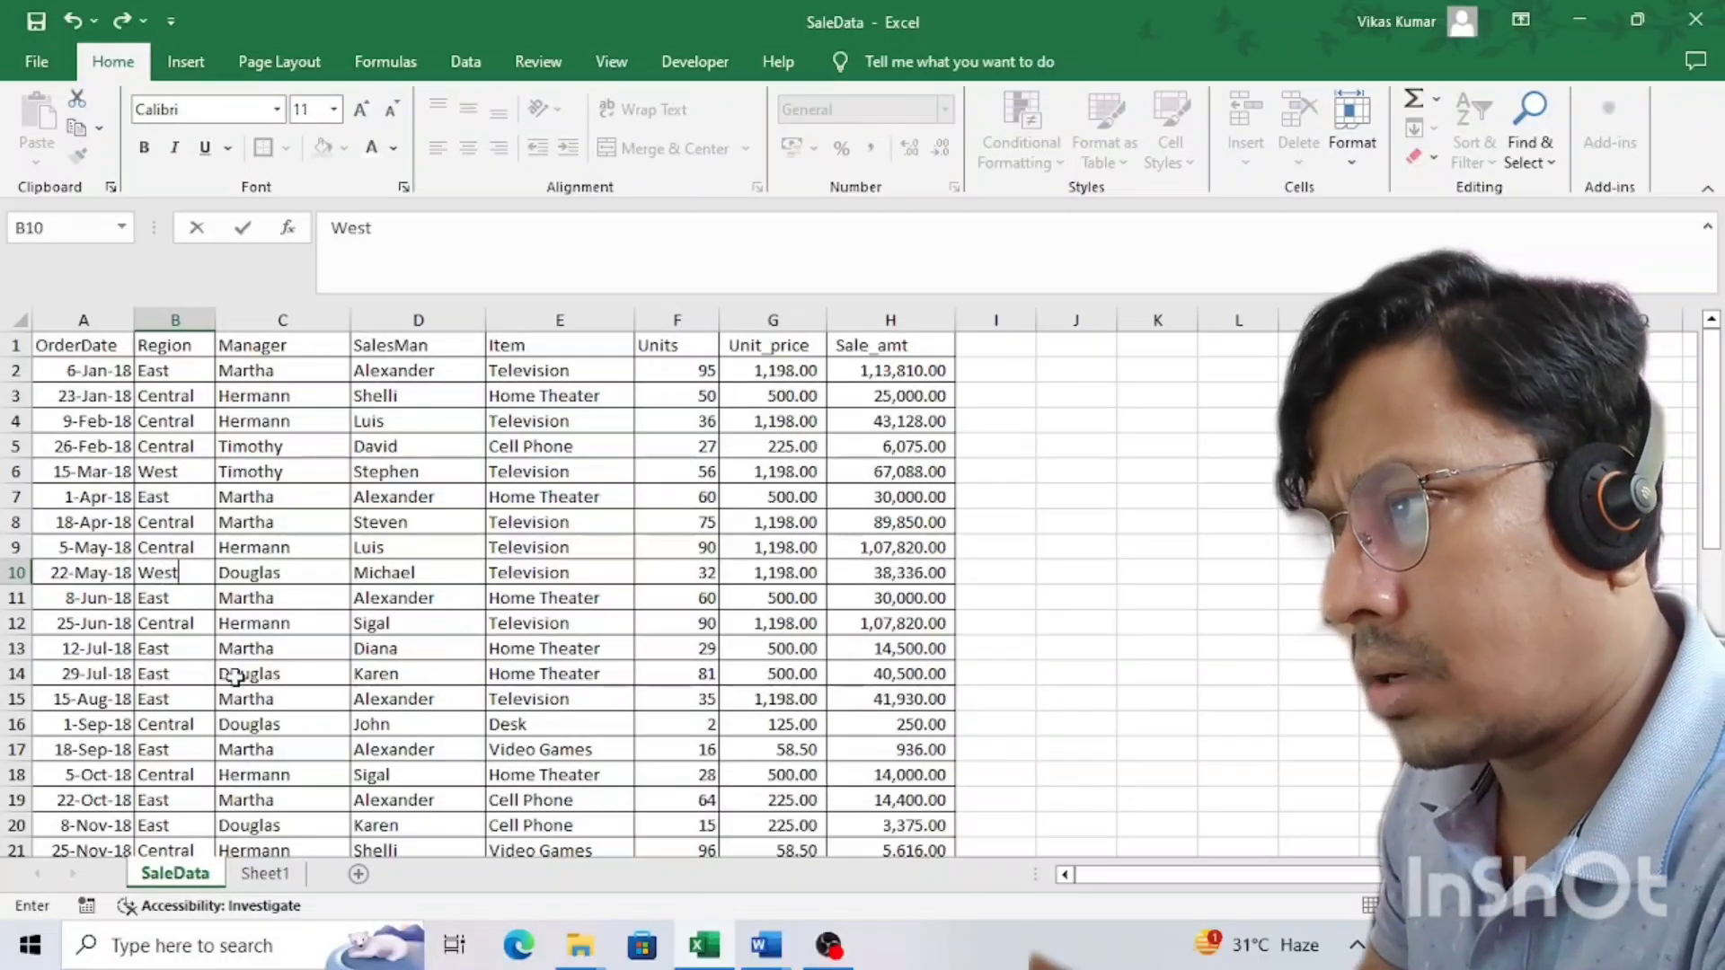
{"action": "key", "text": "ctrl+Return"}
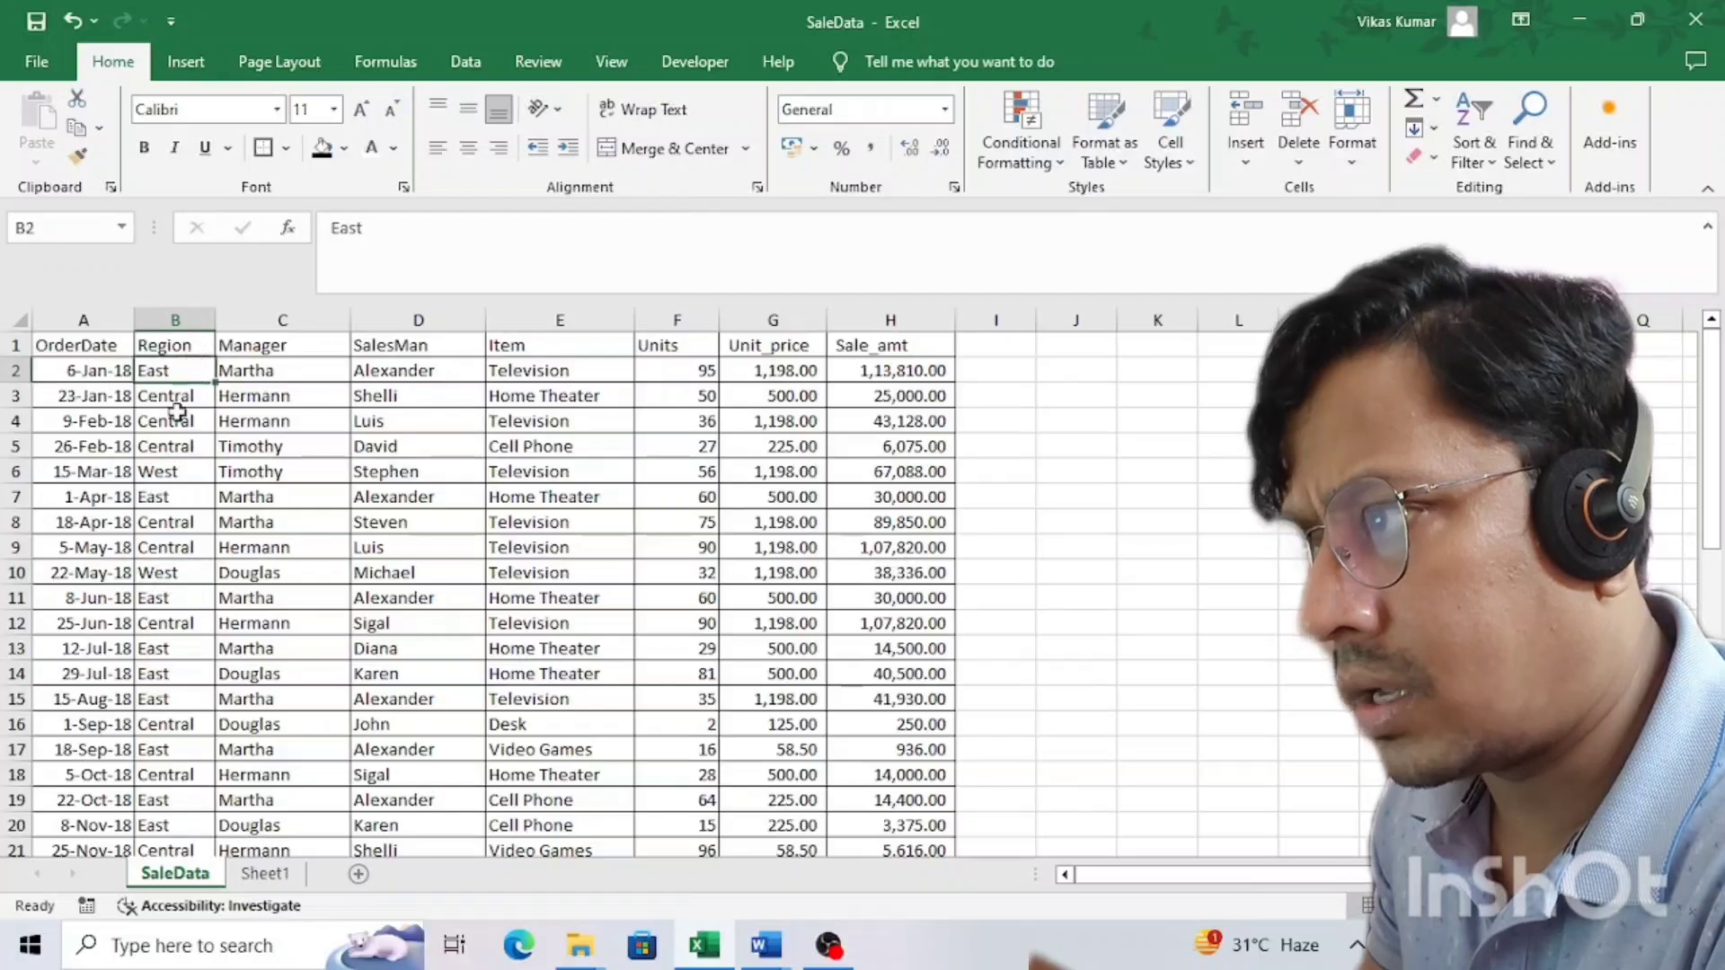
{"action": "scroll", "coordinate": [177, 413], "scroll_direction": "down", "scroll_amount": 5}
{"action": "scroll", "coordinate": [175, 418], "scroll_direction": "down", "scroll_amount": 3}
{"action": "scroll", "coordinate": [173, 422], "scroll_direction": "up", "scroll_amount": 5}
{"action": "scroll", "coordinate": [172, 431], "scroll_direction": "up", "scroll_amount": 3}
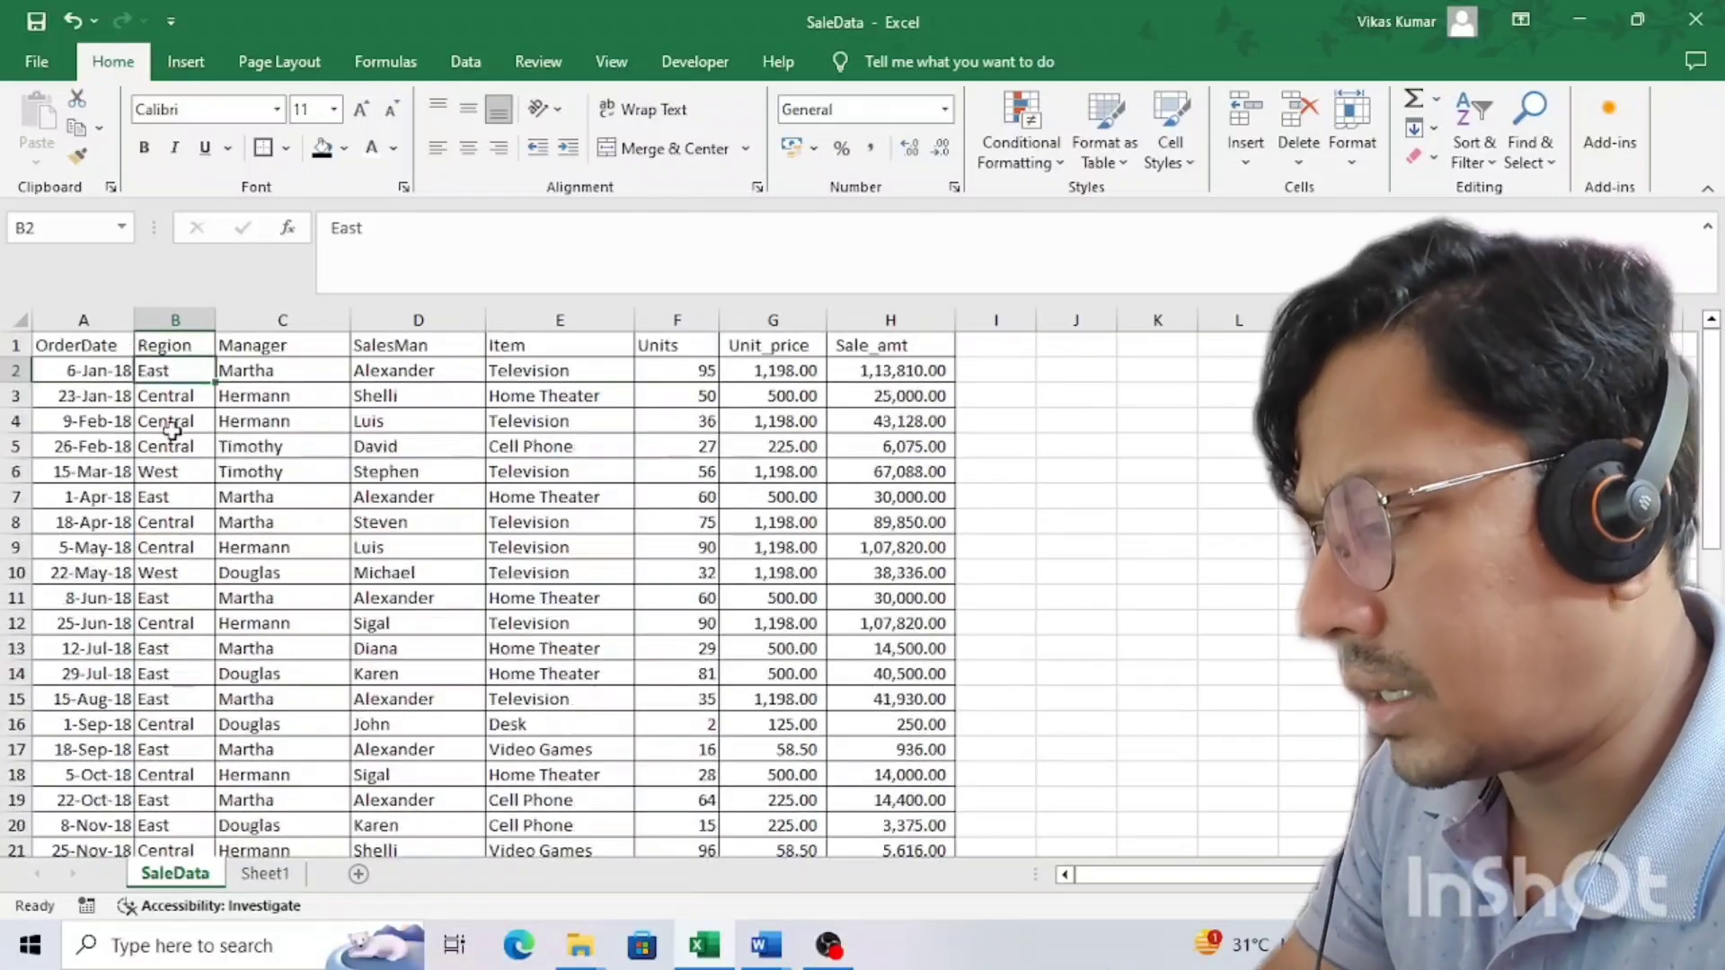
{"action": "key", "text": "Up"}
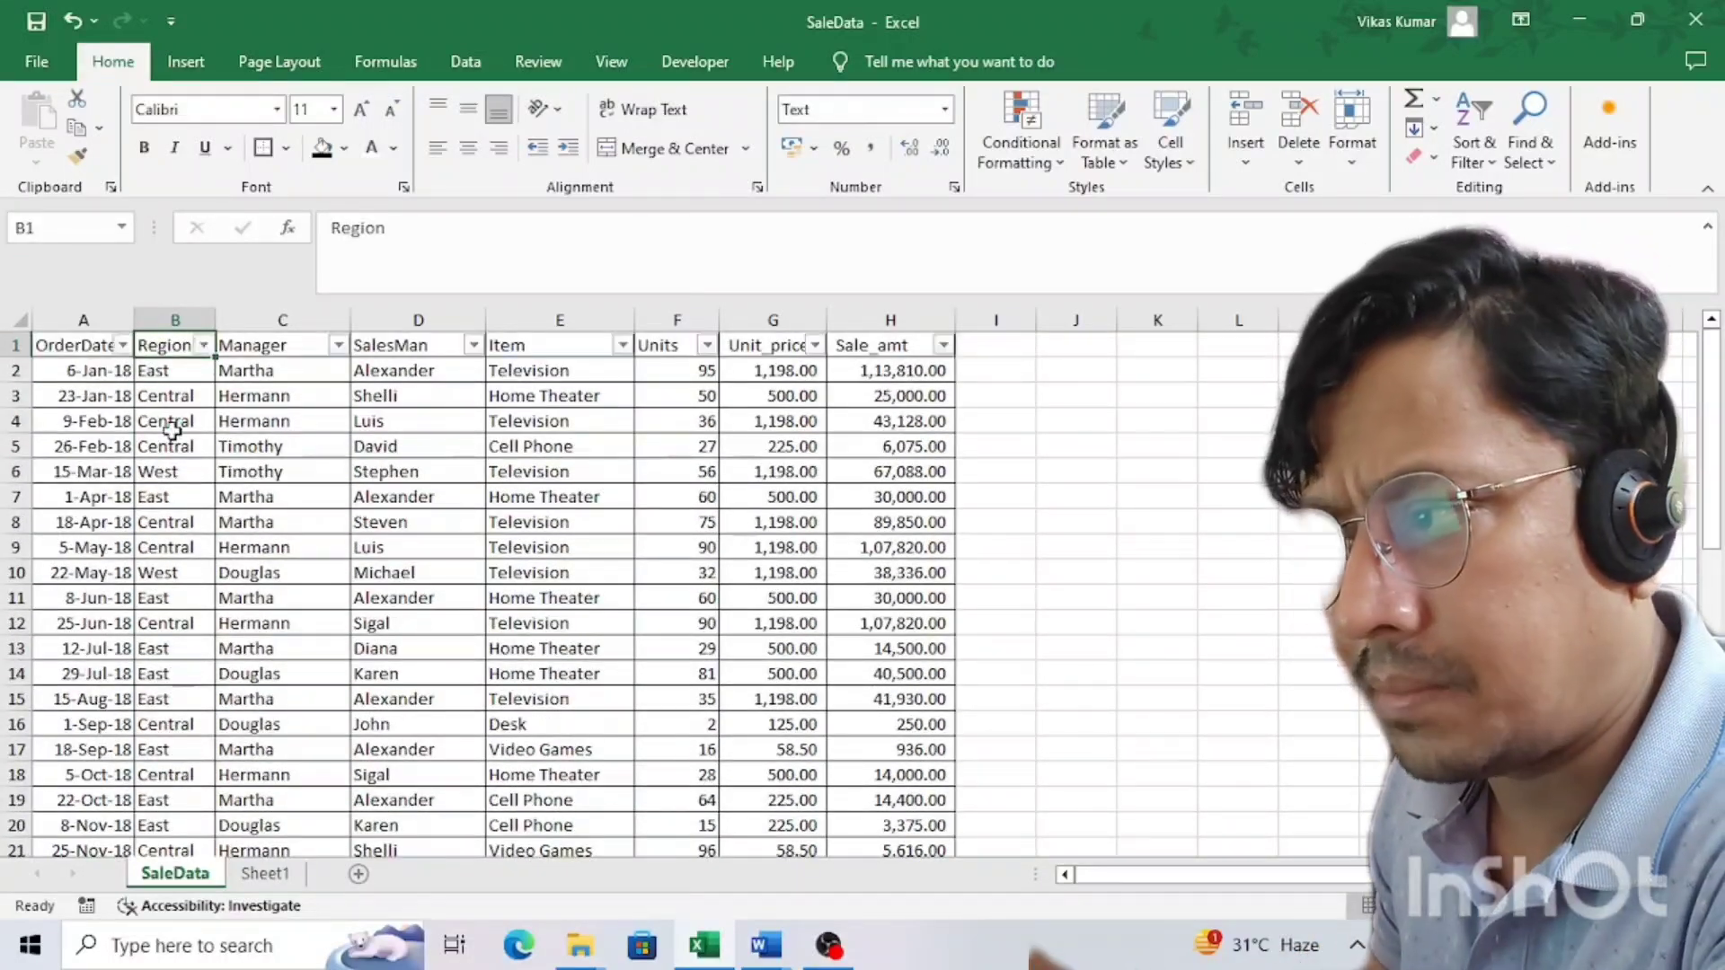
{"action": "key", "text": "alt+Down"}
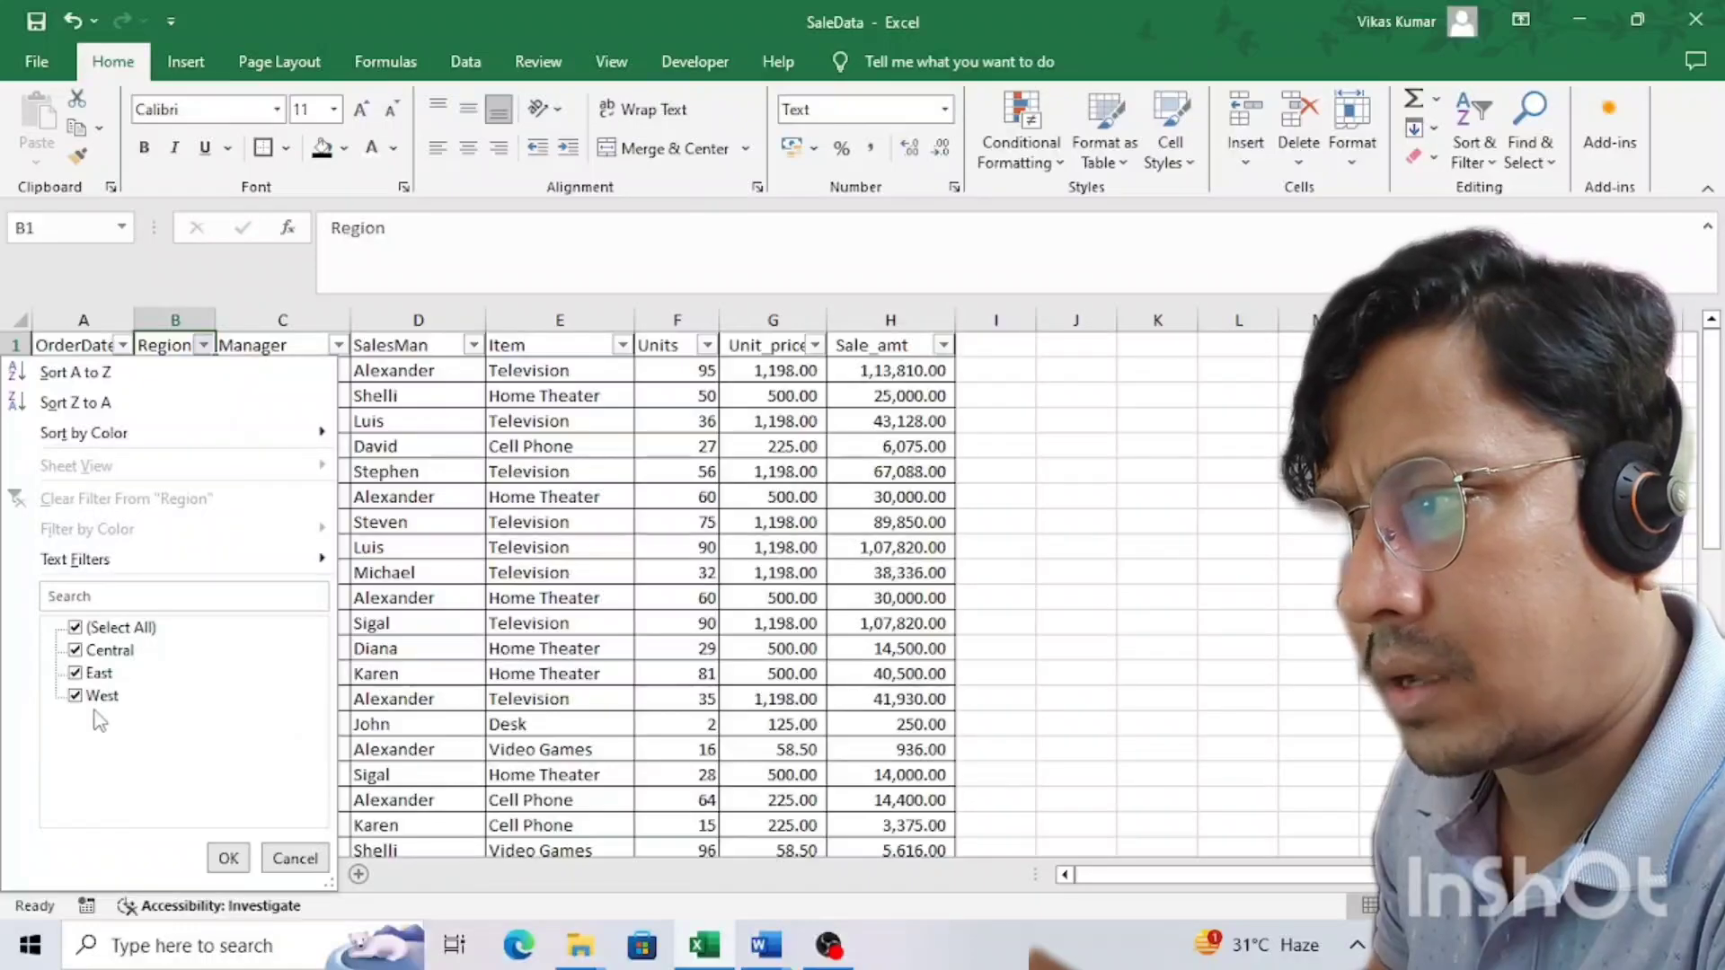
{"action": "key", "text": "Escape"}
{"action": "scroll", "coordinate": [155, 774], "scroll_direction": "down", "scroll_amount": 1}
{"action": "scroll", "coordinate": [154, 775], "scroll_direction": "down", "scroll_amount": 2}
{"action": "scroll", "coordinate": [155, 775], "scroll_direction": "down", "scroll_amount": 1}
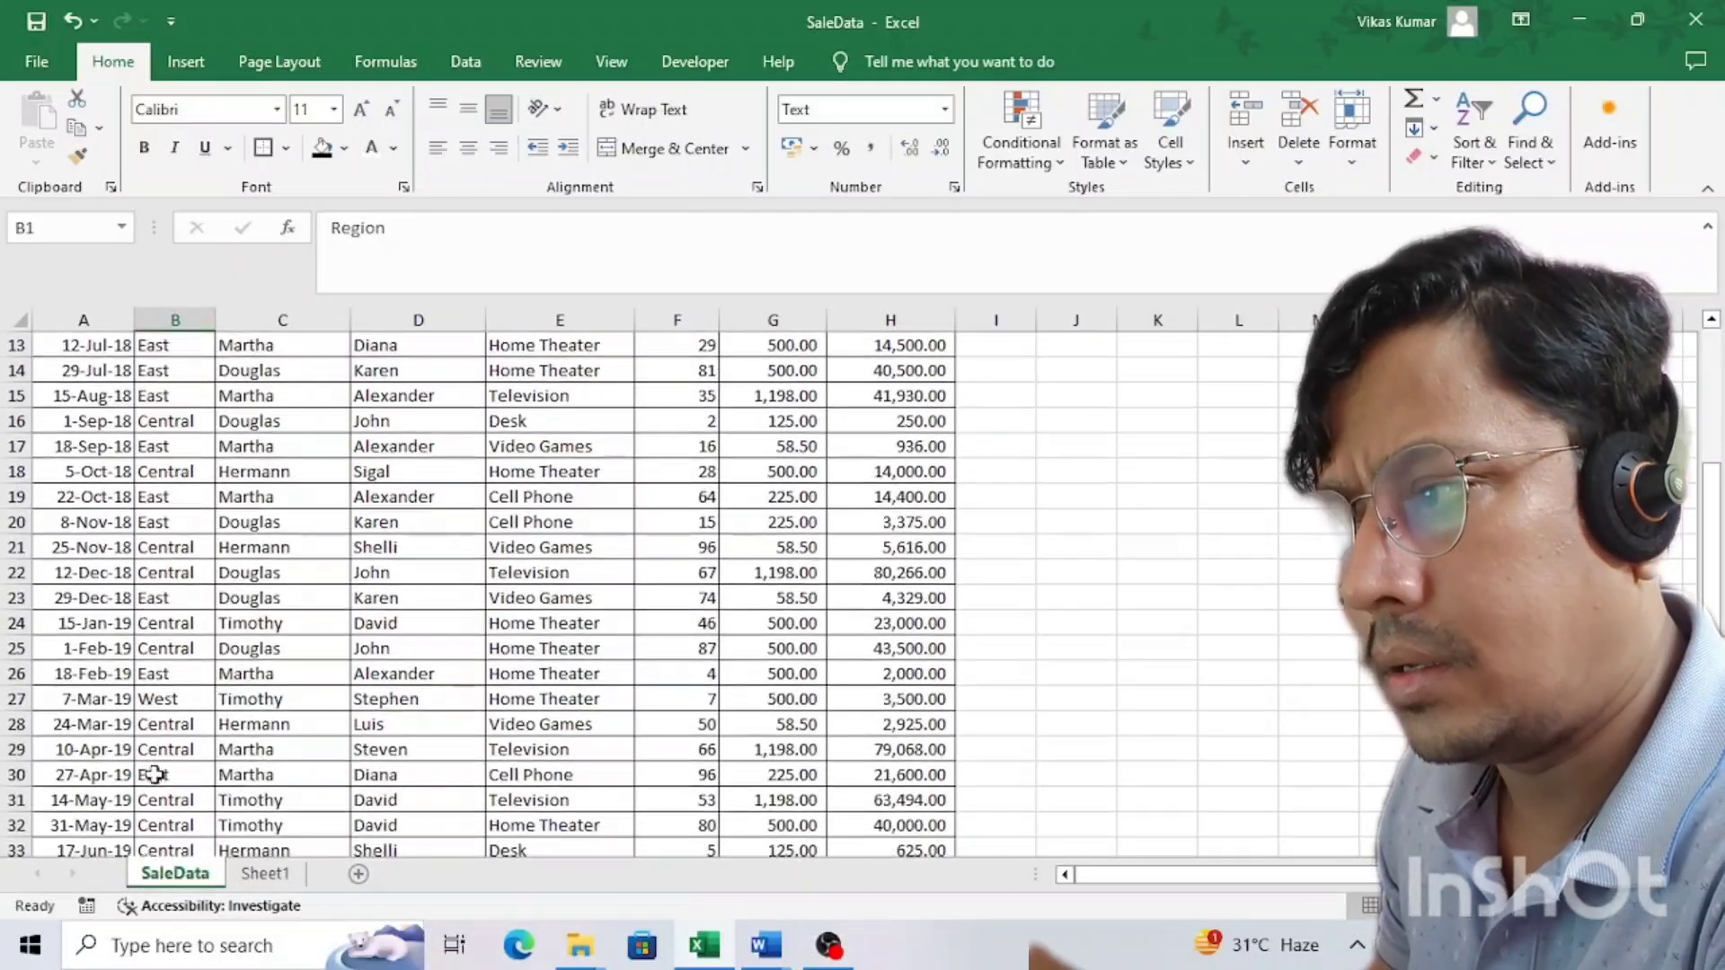
{"action": "scroll", "coordinate": [154, 774], "scroll_direction": "down", "scroll_amount": 1}
{"action": "scroll", "coordinate": [155, 774], "scroll_direction": "down", "scroll_amount": 2}
{"action": "scroll", "coordinate": [170, 719], "scroll_direction": "up", "scroll_amount": 3}
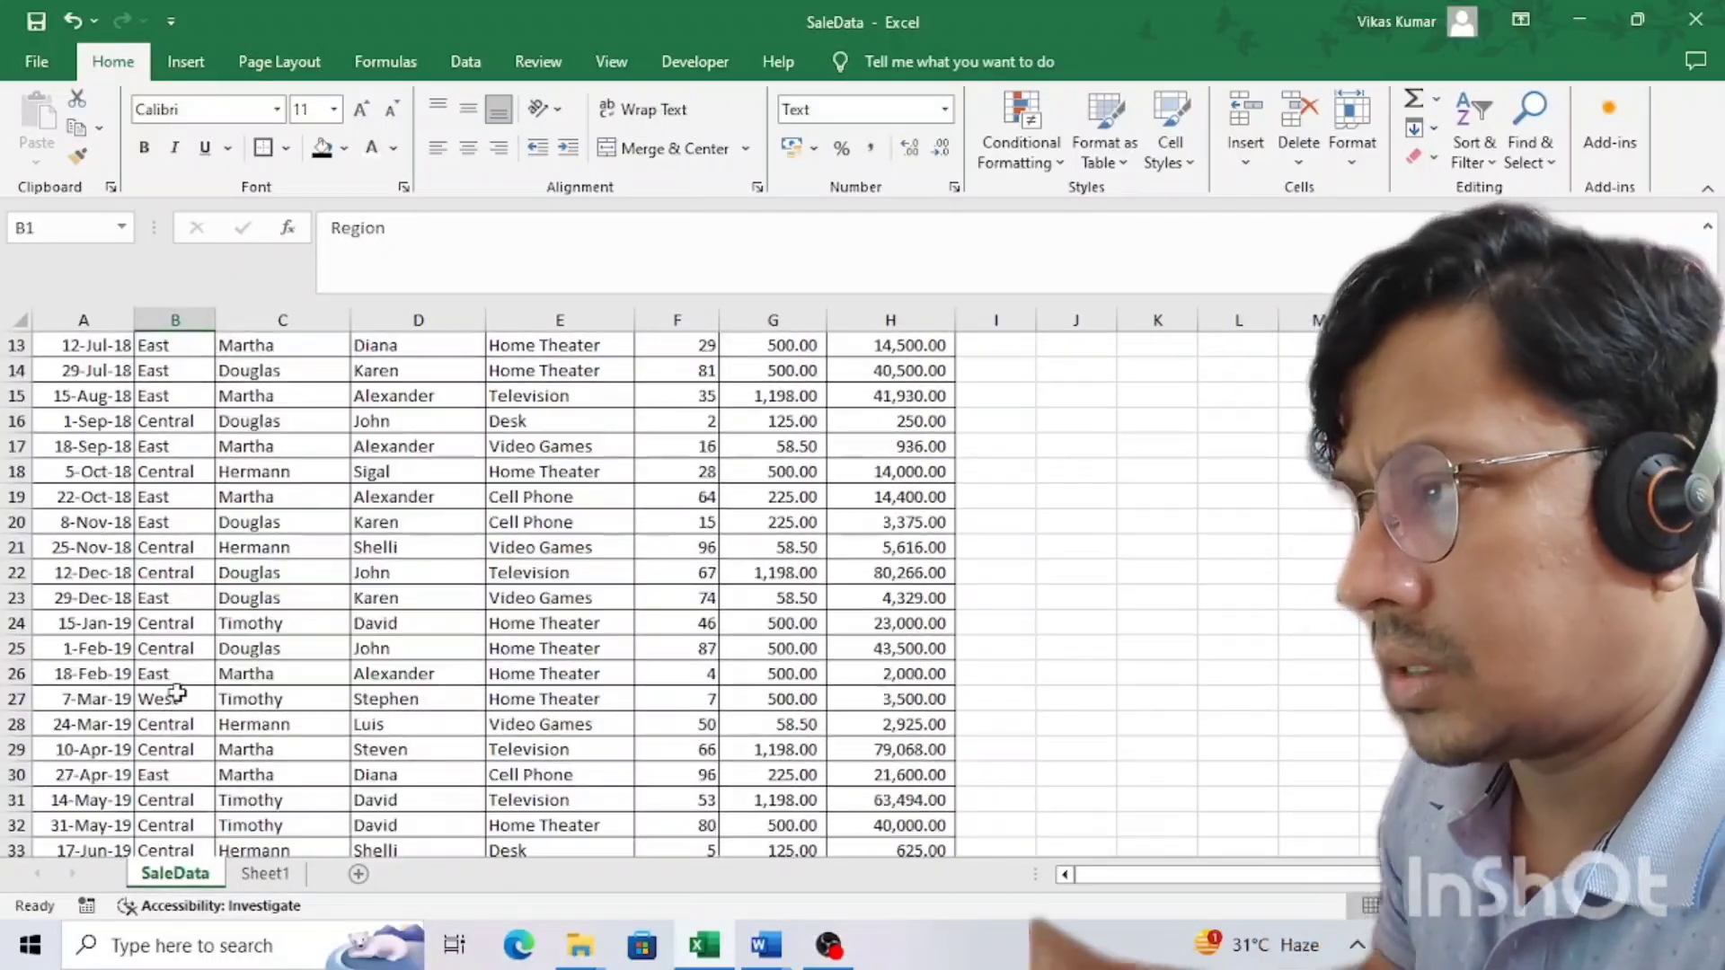
{"action": "scroll", "coordinate": [171, 692], "scroll_direction": "up", "scroll_amount": 2}
{"action": "scroll", "coordinate": [171, 692], "scroll_direction": "up", "scroll_amount": 2}
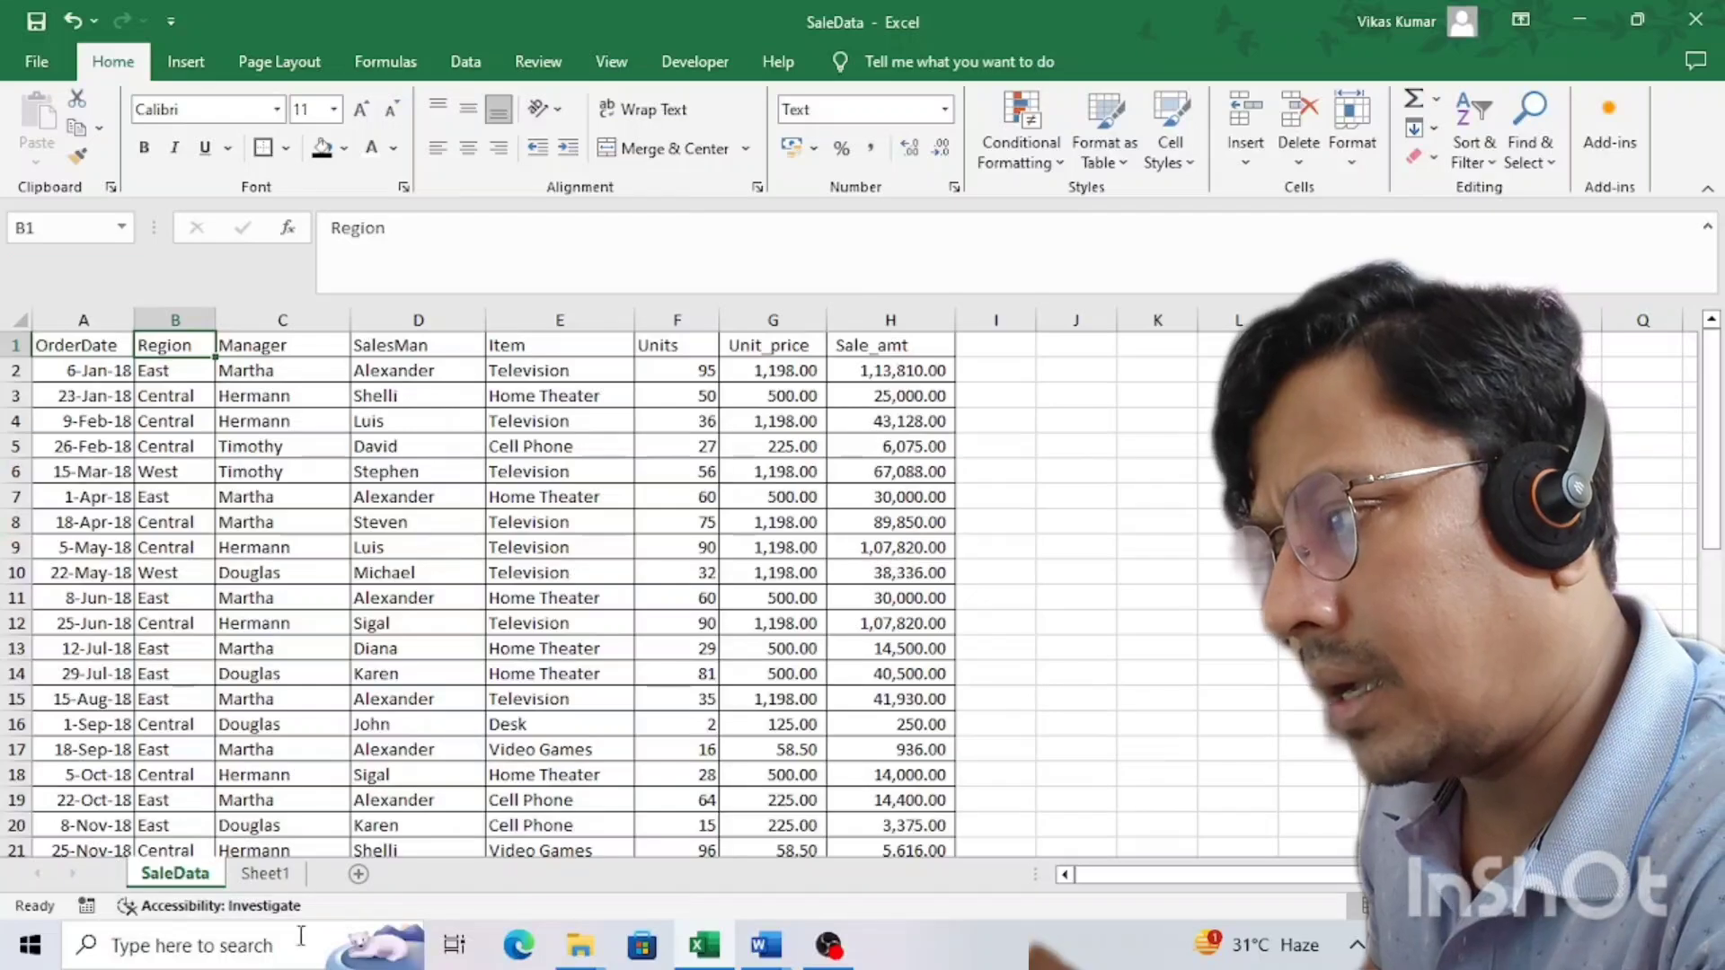
- Copy SaleData's header cells A1:H1 and select K1 as the paste target
{"action": "left_click", "coordinate": [265, 873]}
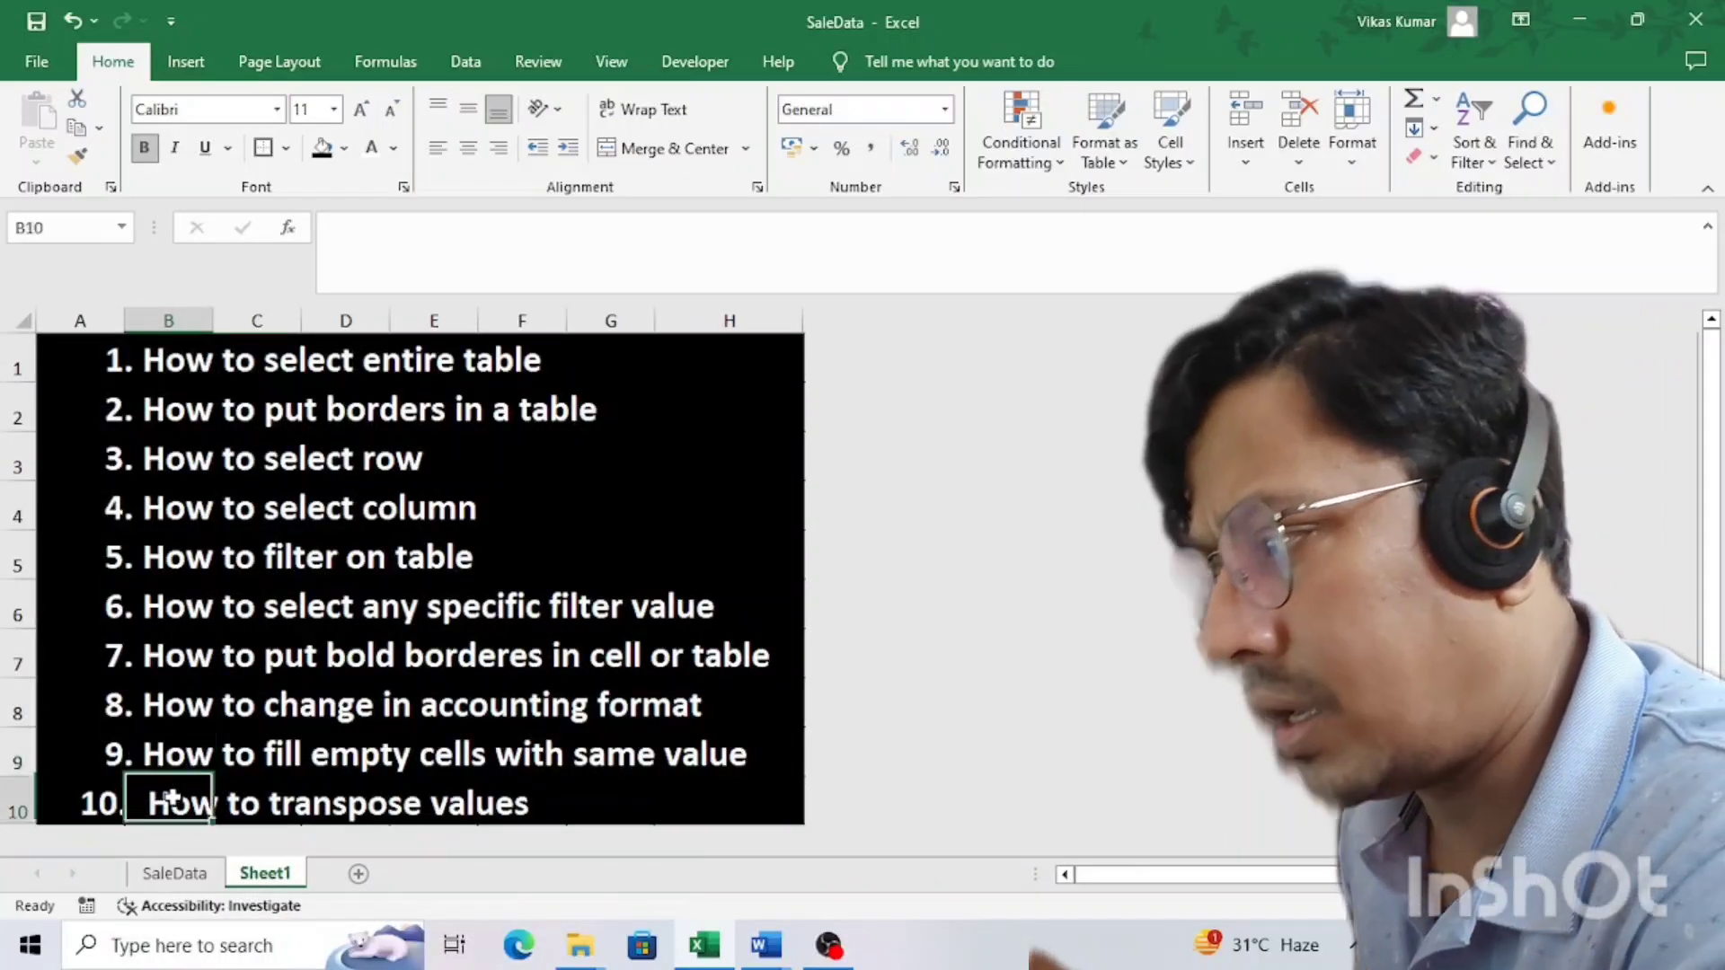
{"action": "left_click", "coordinate": [203, 882]}
{"action": "left_click_drag", "start_coordinate": [72, 345], "coordinate": [886, 321]}
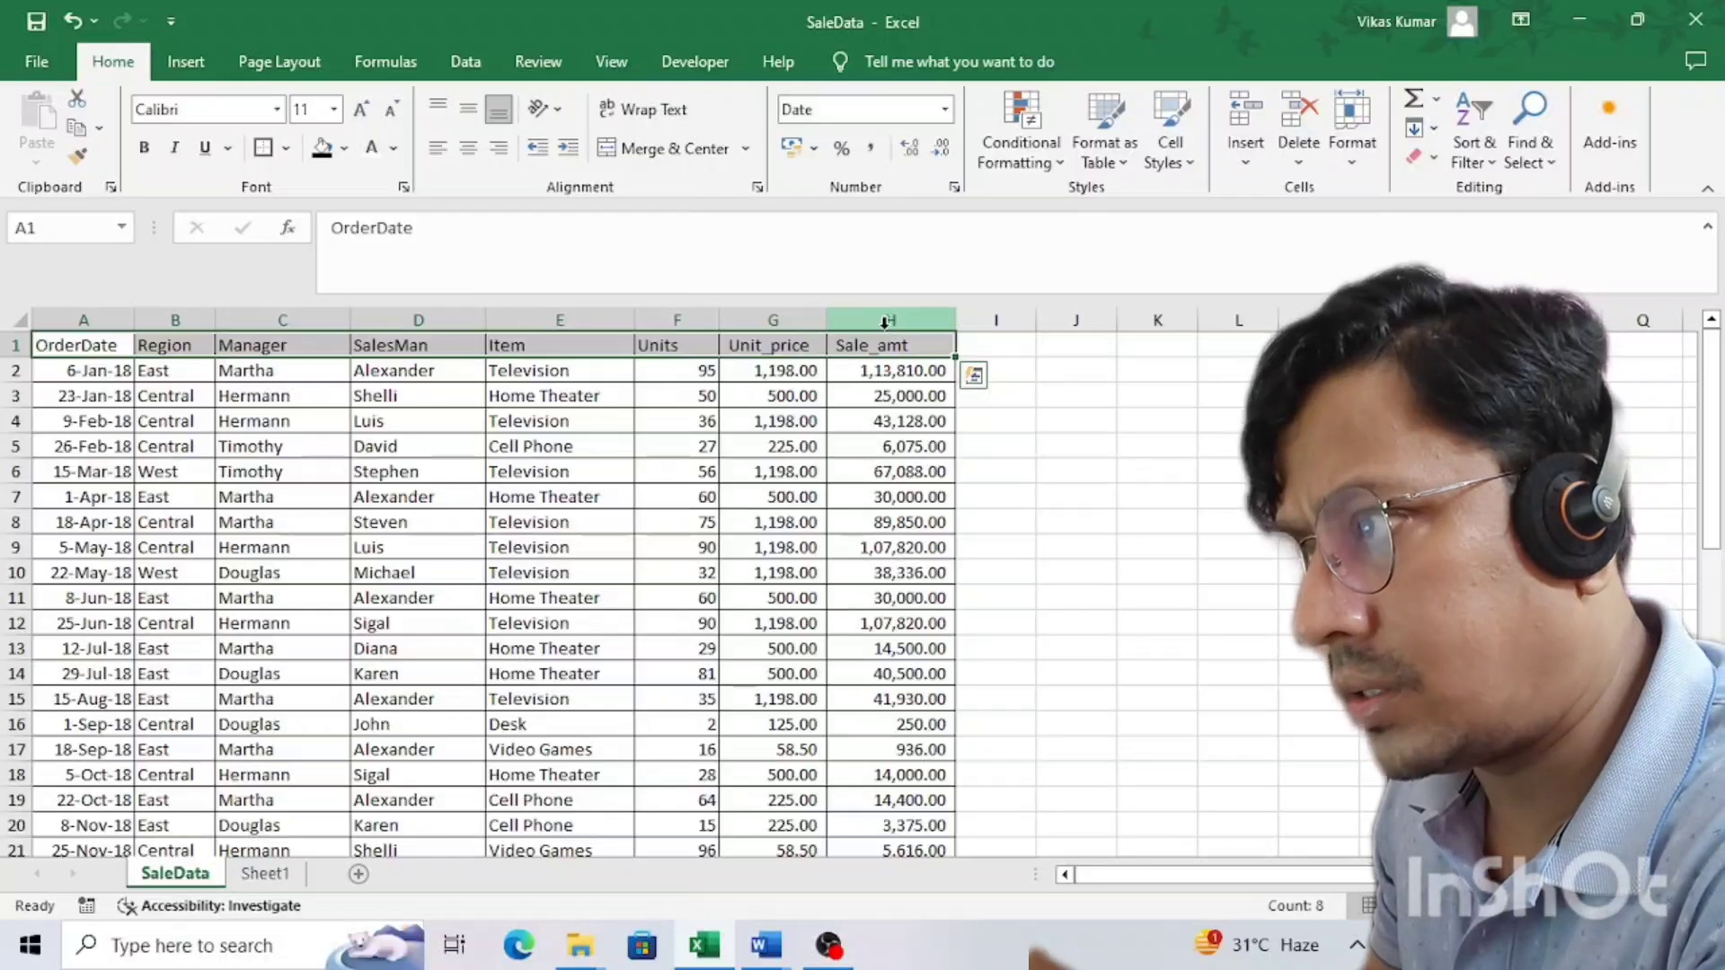
{"action": "key", "text": "ctrl+c"}
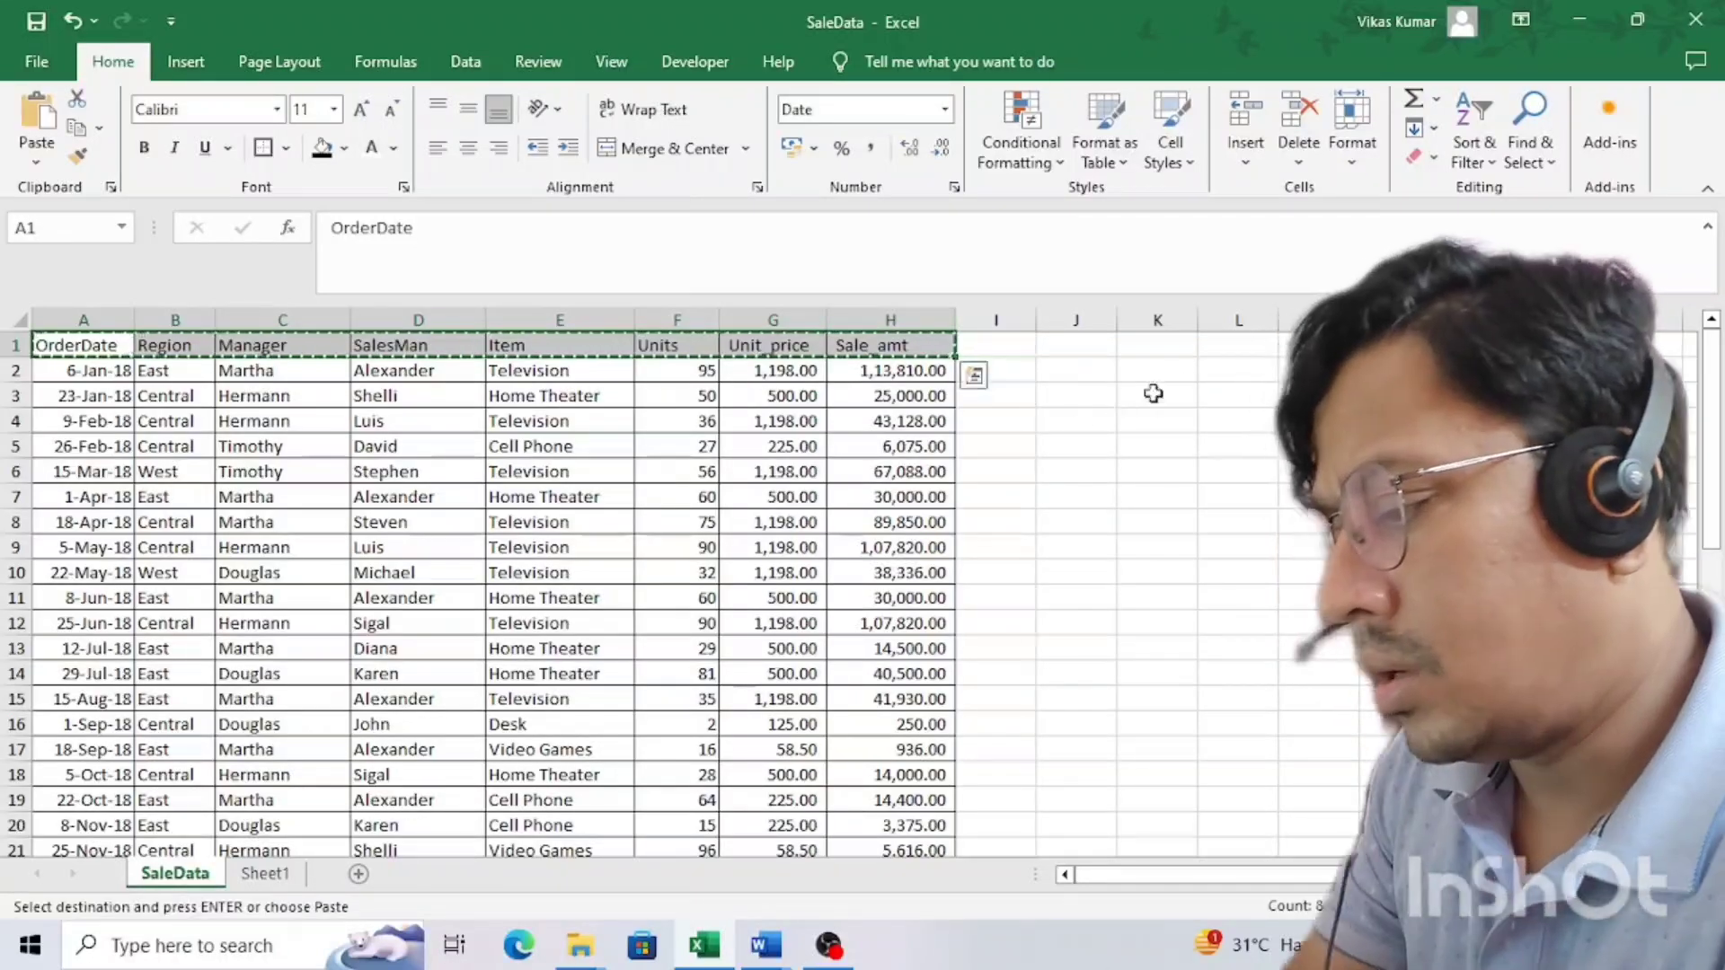
{"action": "left_click", "coordinate": [1173, 341]}
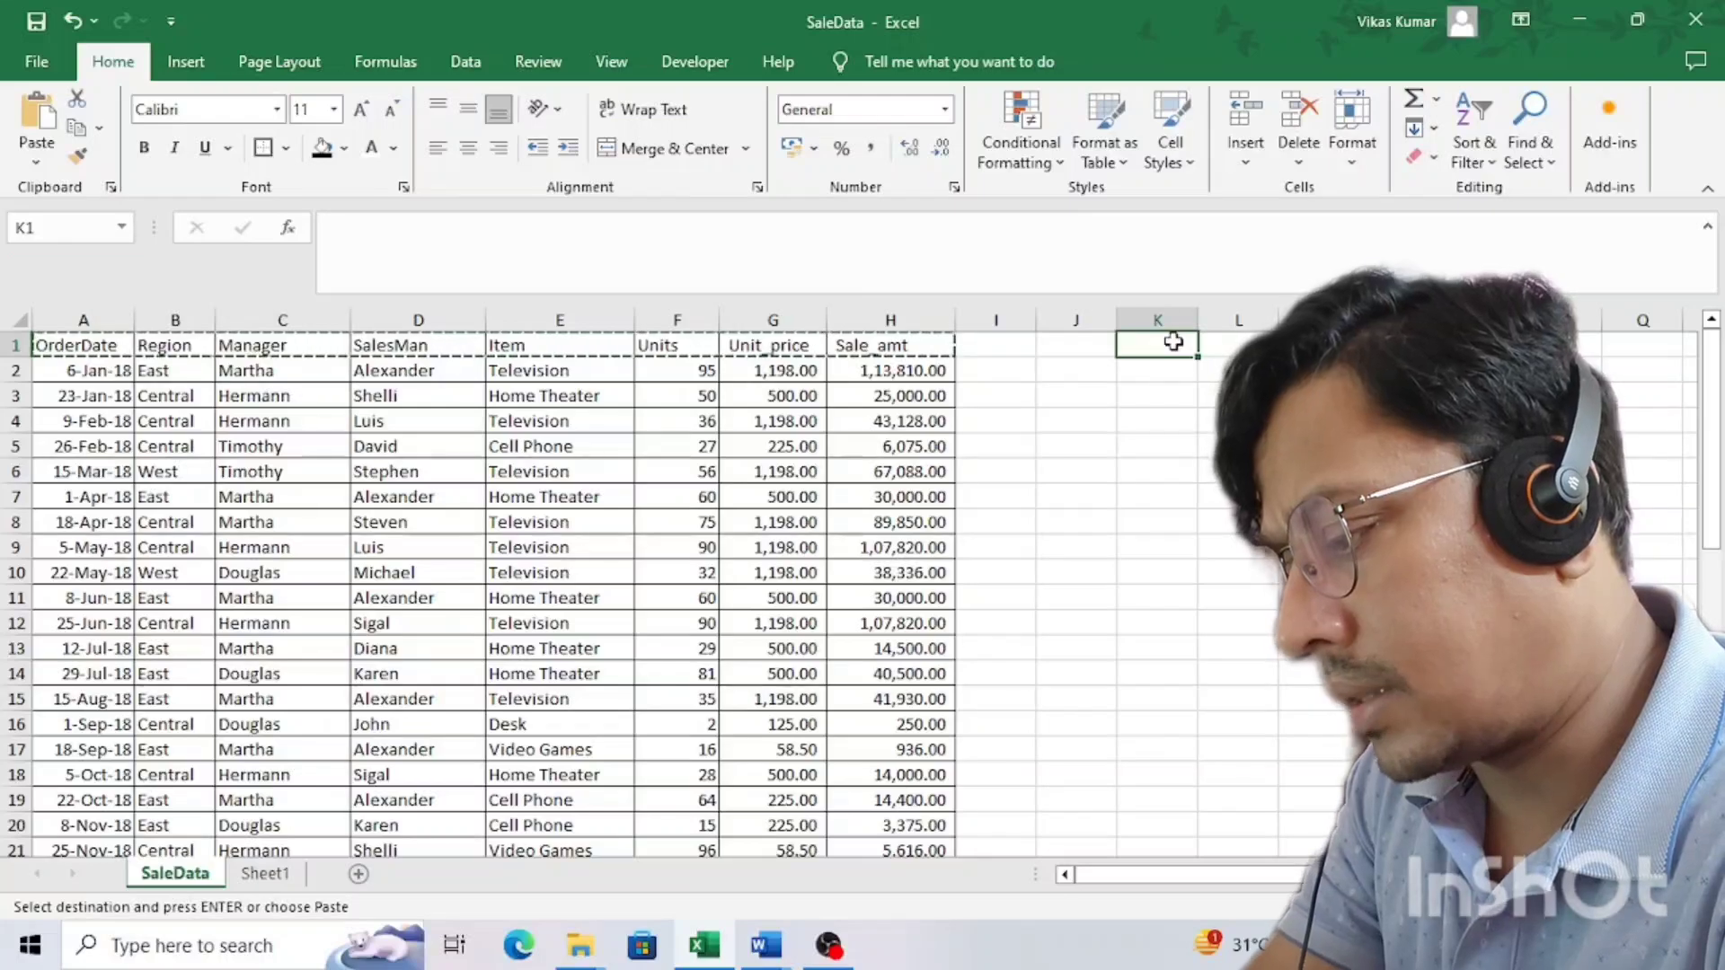
- Paste the headers transposed into K1:K8 via Paste Special and widen column K
{"action": "key", "text": "ctrl+alt+v"}
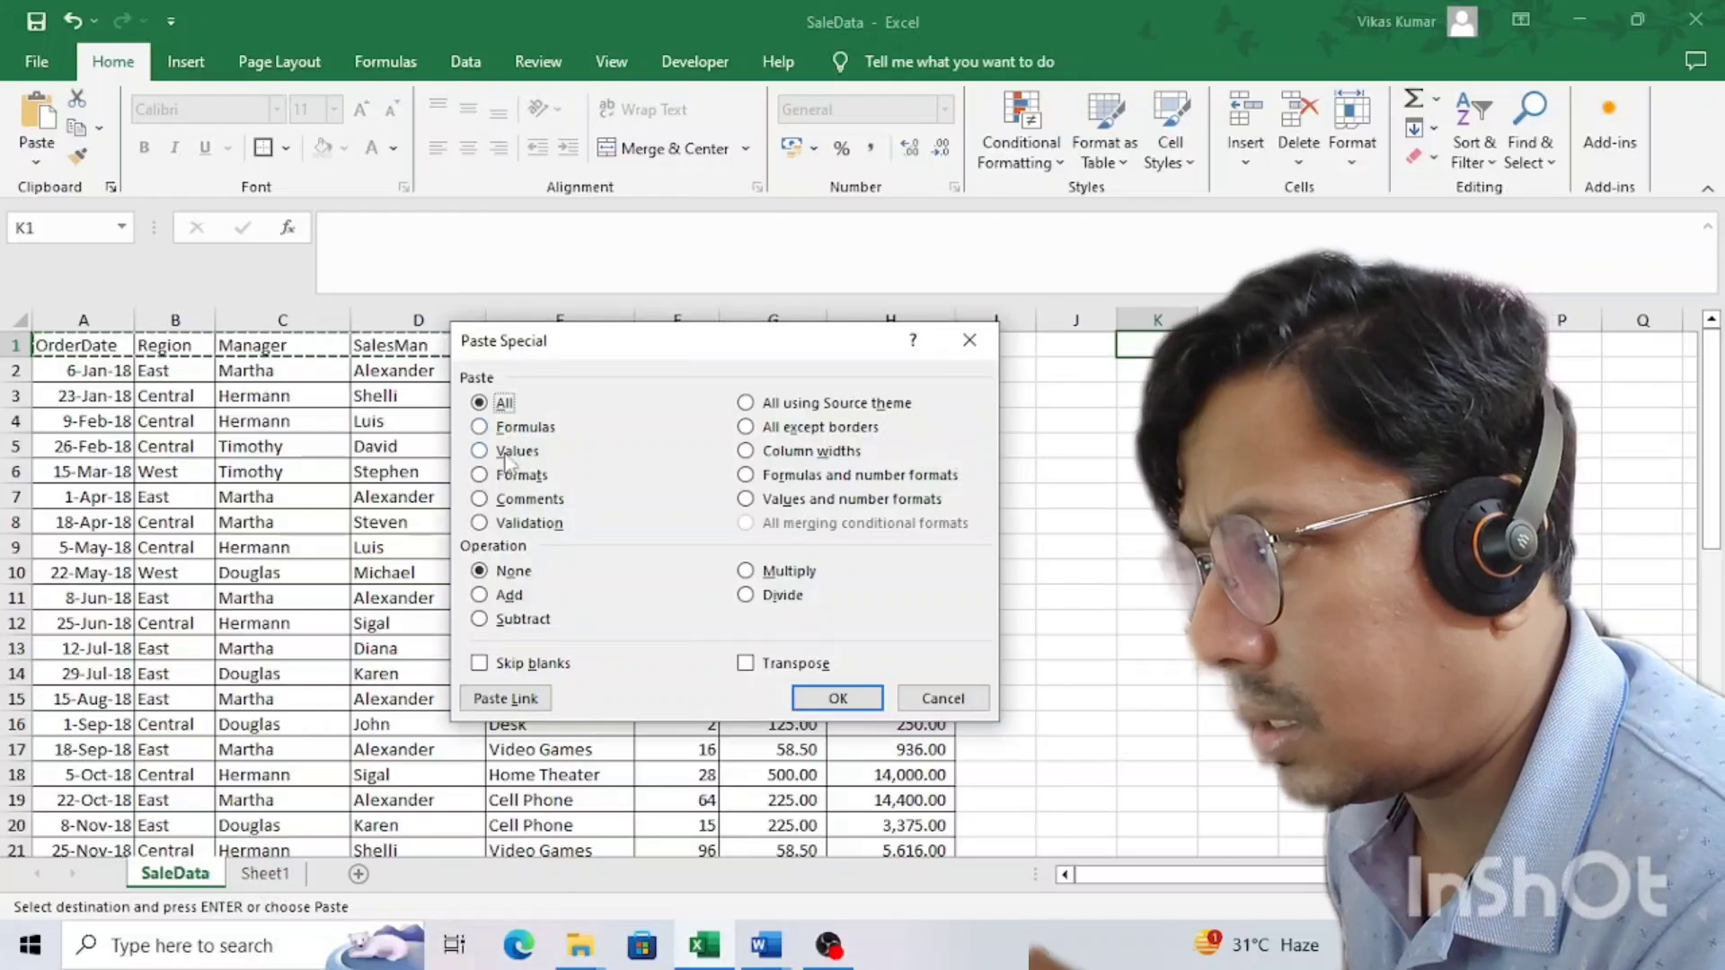
{"action": "mouse_move", "coordinate": [576, 354]}
{"action": "left_mouse_down"}
{"action": "mouse_move", "coordinate": [648, 356]}
{"action": "mouse_move", "coordinate": [621, 345]}
{"action": "left_mouse_up"}
{"action": "left_click", "coordinate": [802, 659]}
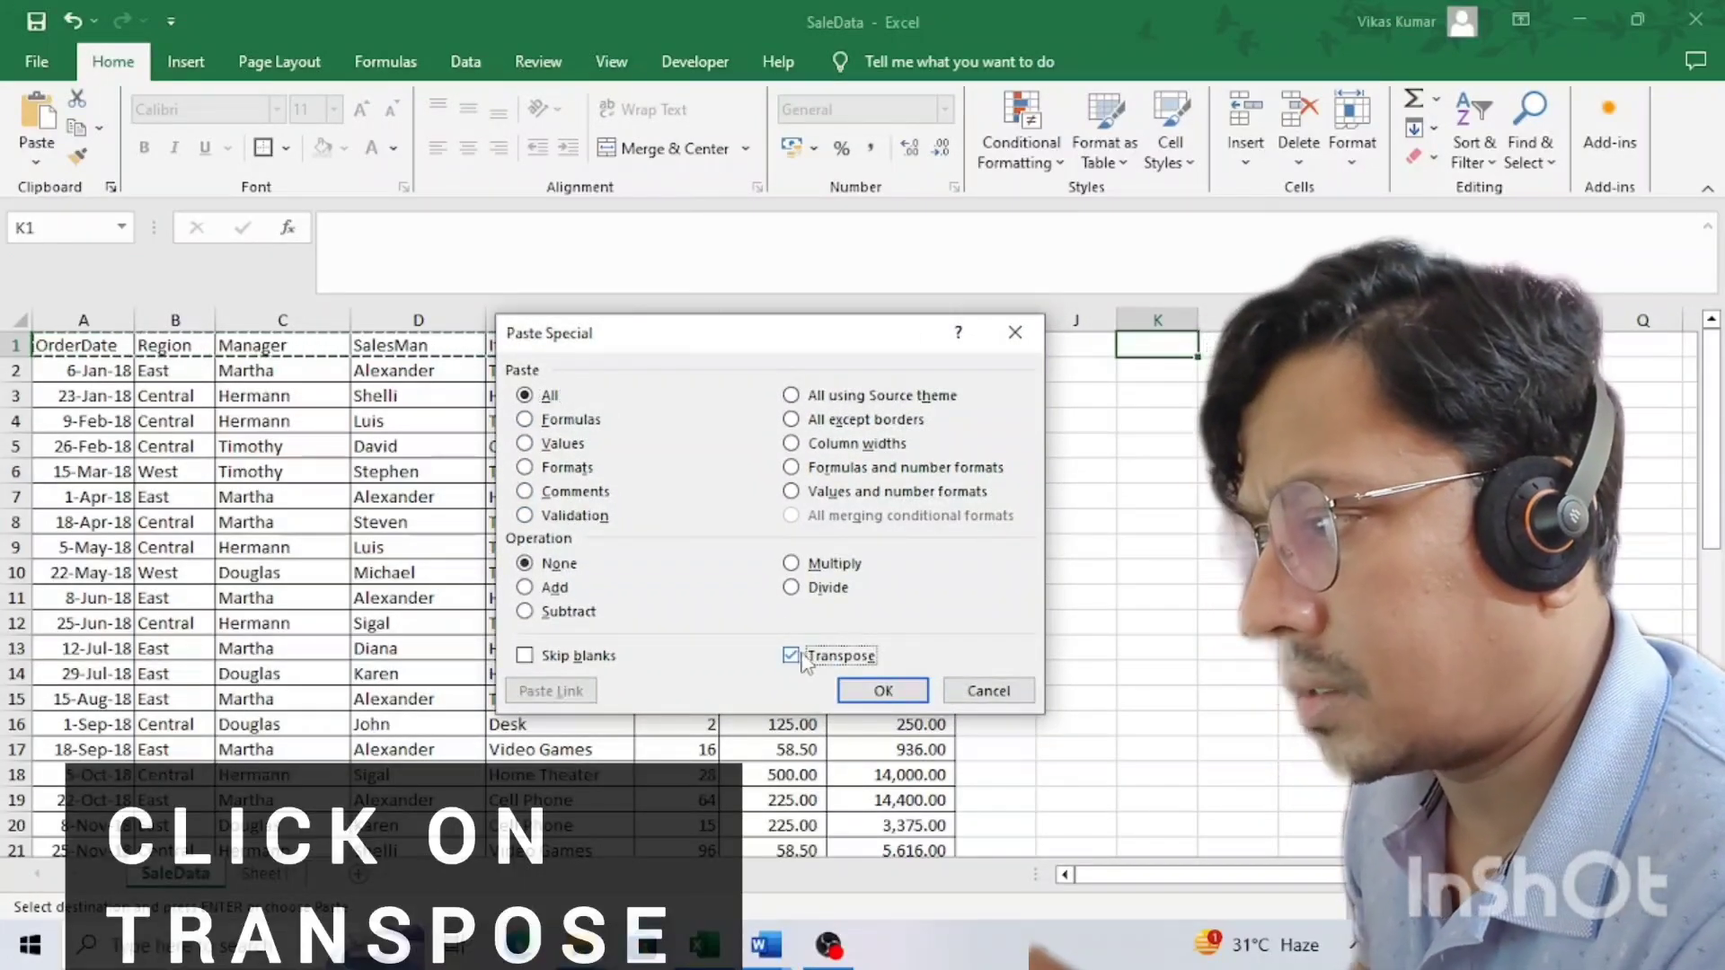
{"action": "left_click", "coordinate": [881, 691]}
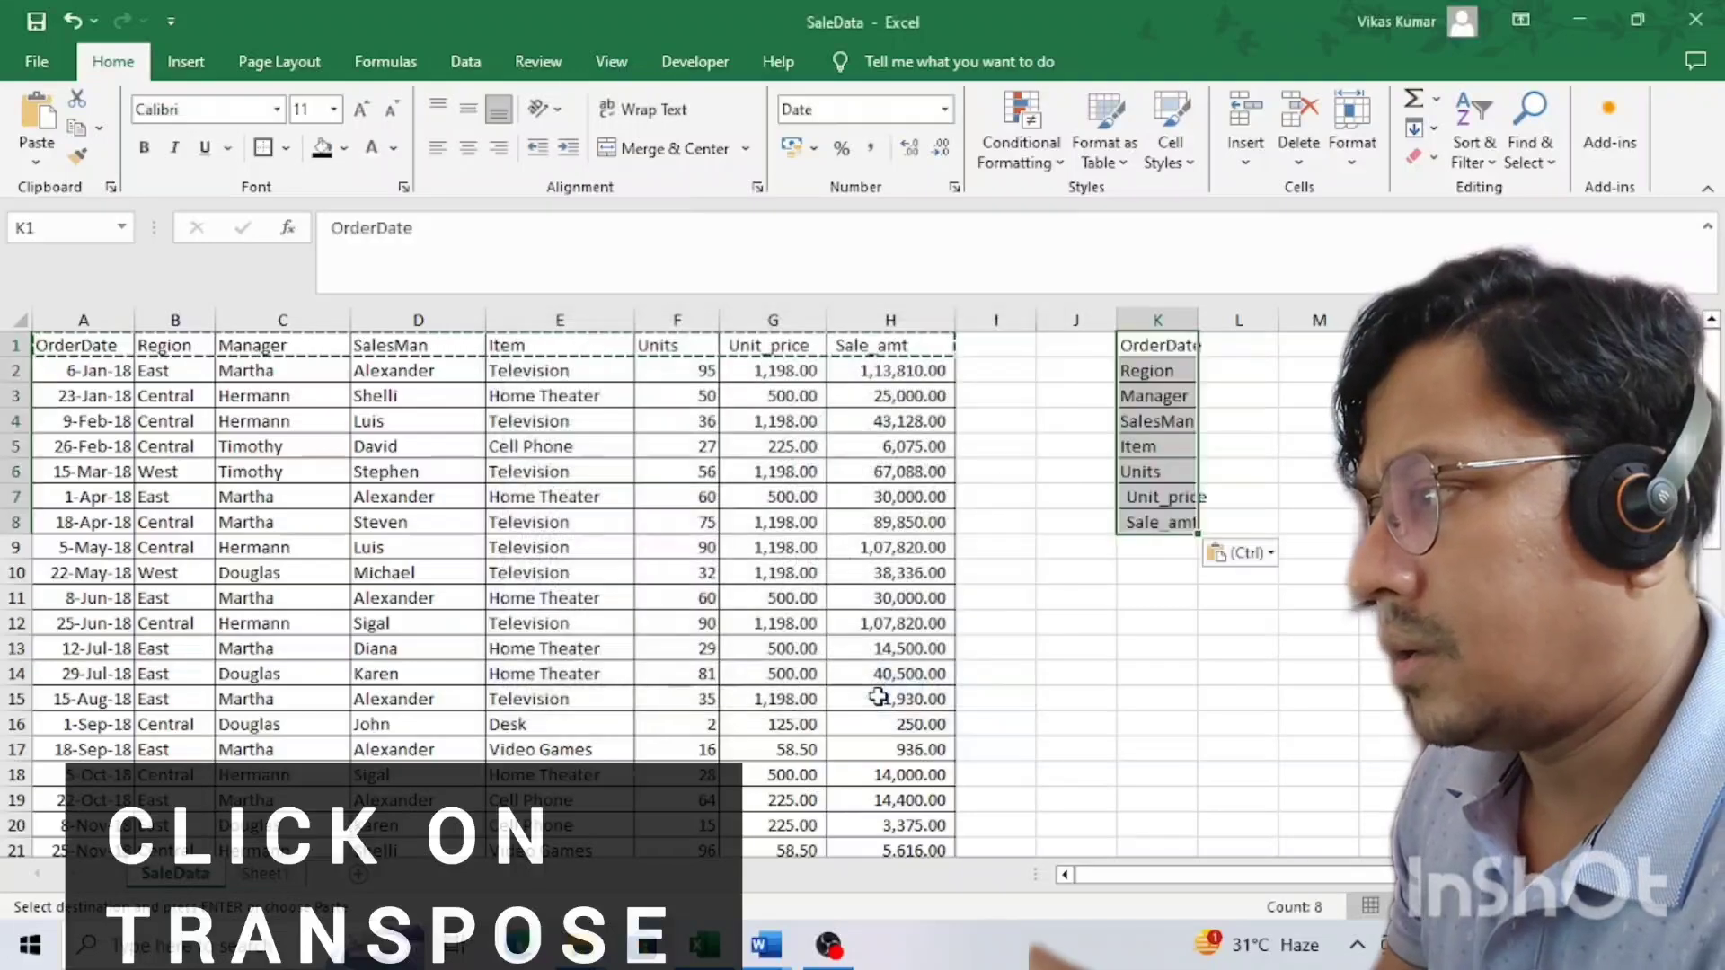
{"action": "left_click_drag", "start_coordinate": [1205, 318], "coordinate": [1257, 313]}
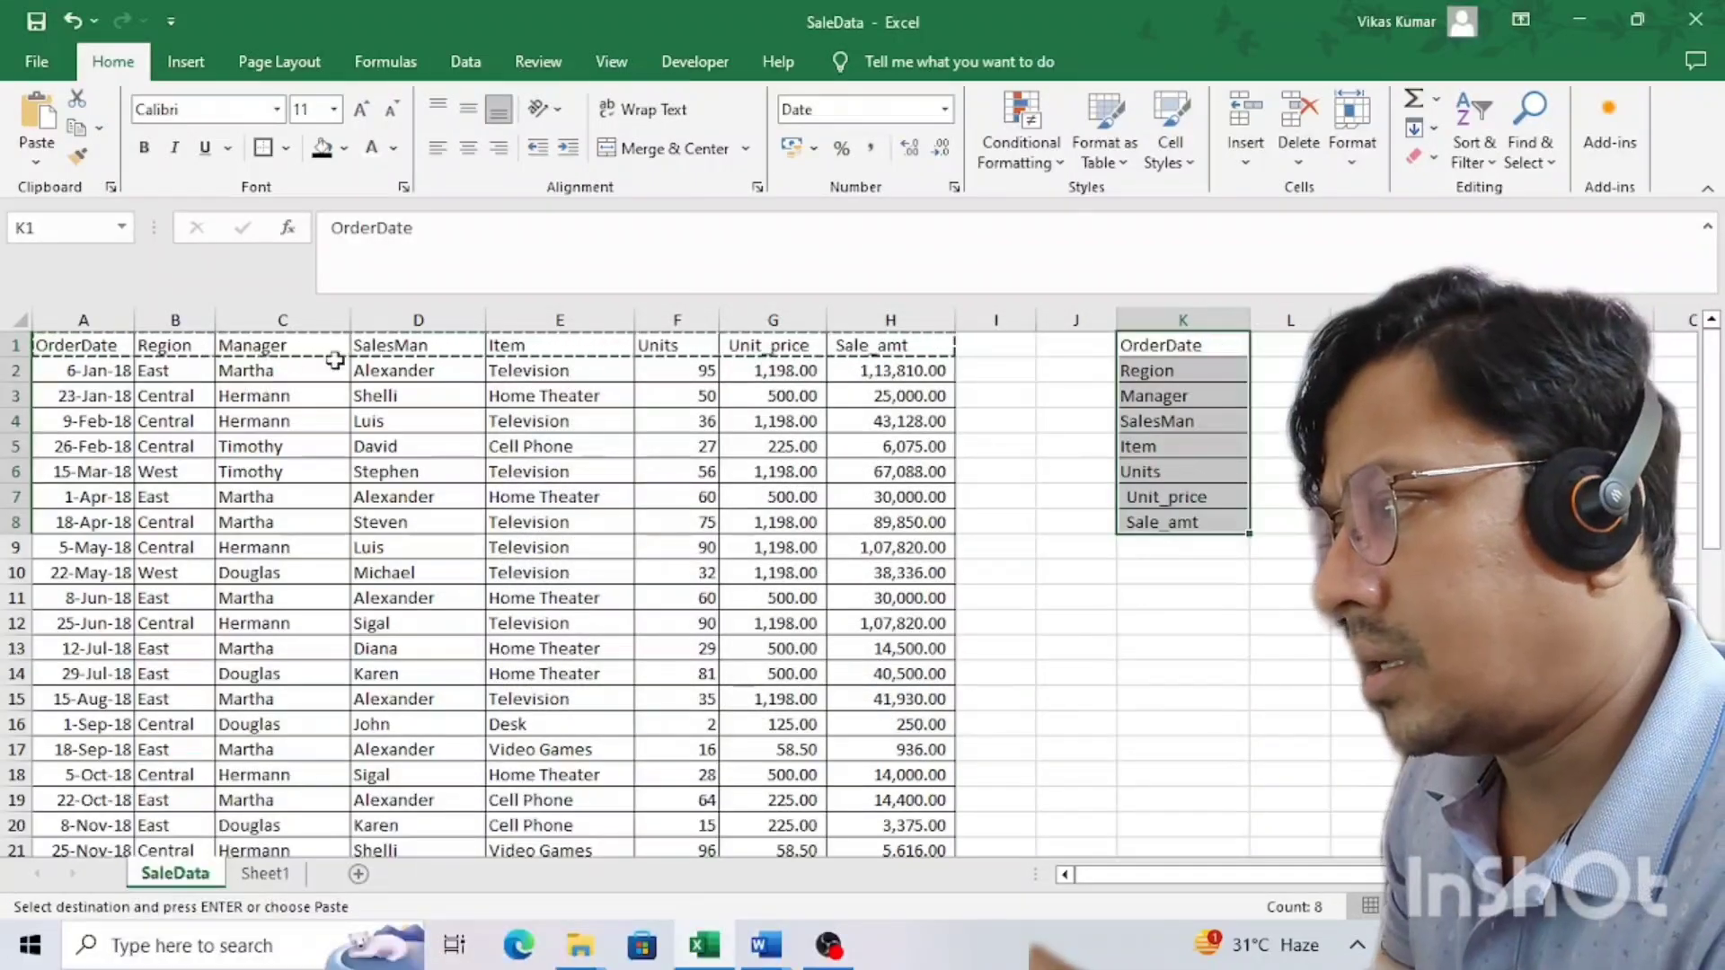